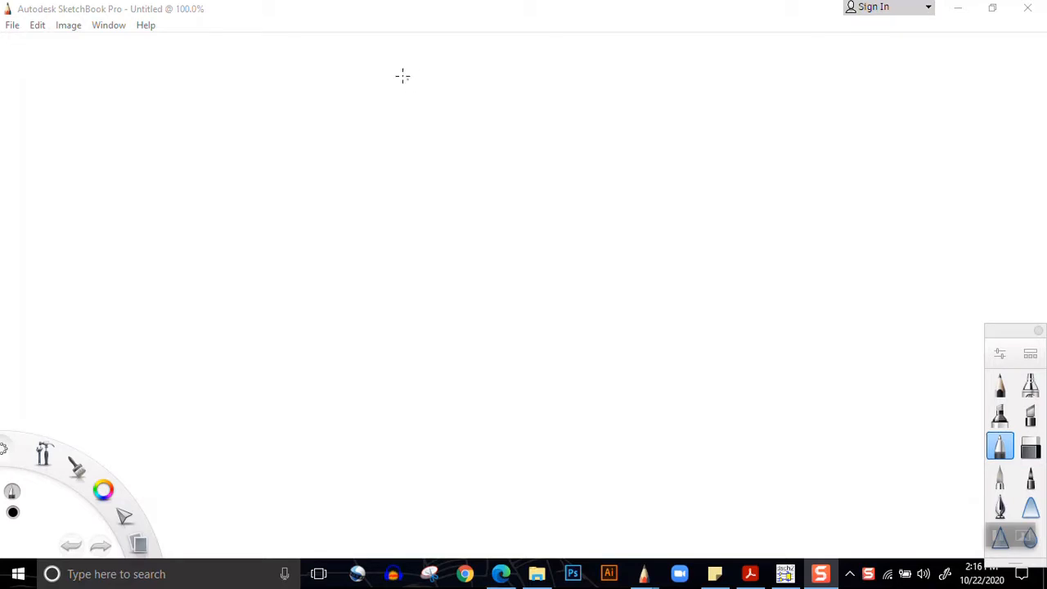
Draw a three-pulse clock waveform labelled Clk and a data waveform with one short and one long pulse beneath it.
mouse_move(394, 85)
mouse_down()
mouse_move(394, 71)
mouse_move(444, 56)
mouse_move(445, 85)
mouse_move(483, 78)
mouse_move(484, 56)
mouse_move(521, 54)
mouse_move(533, 77)
mouse_move(561, 79)
mouse_move(558, 57)
mouse_move(612, 54)
mouse_move(613, 85)
mouse_move(646, 84)
mouse_up()
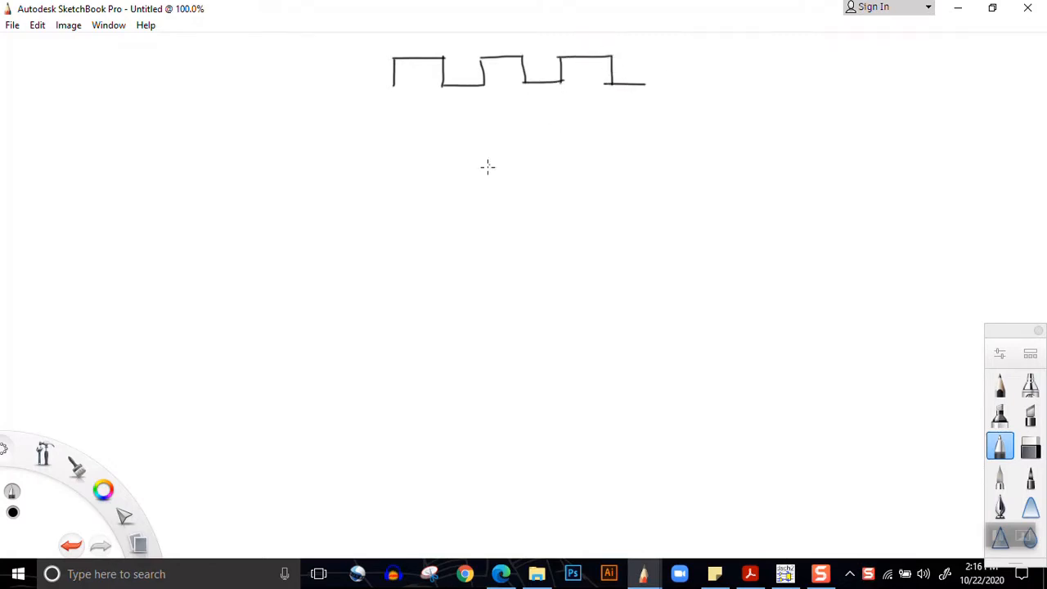
mouse_move(351, 91)
mouse_down()
mouse_move(369, 74)
mouse_move(381, 95)
mouse_up()
mouse_move(362, 151)
mouse_down()
mouse_move(416, 149)
mouse_move(415, 133)
mouse_move(458, 131)
mouse_move(468, 149)
mouse_move(507, 146)
mouse_move(507, 129)
mouse_move(600, 122)
mouse_move(600, 138)
mouse_move(656, 140)
mouse_up()
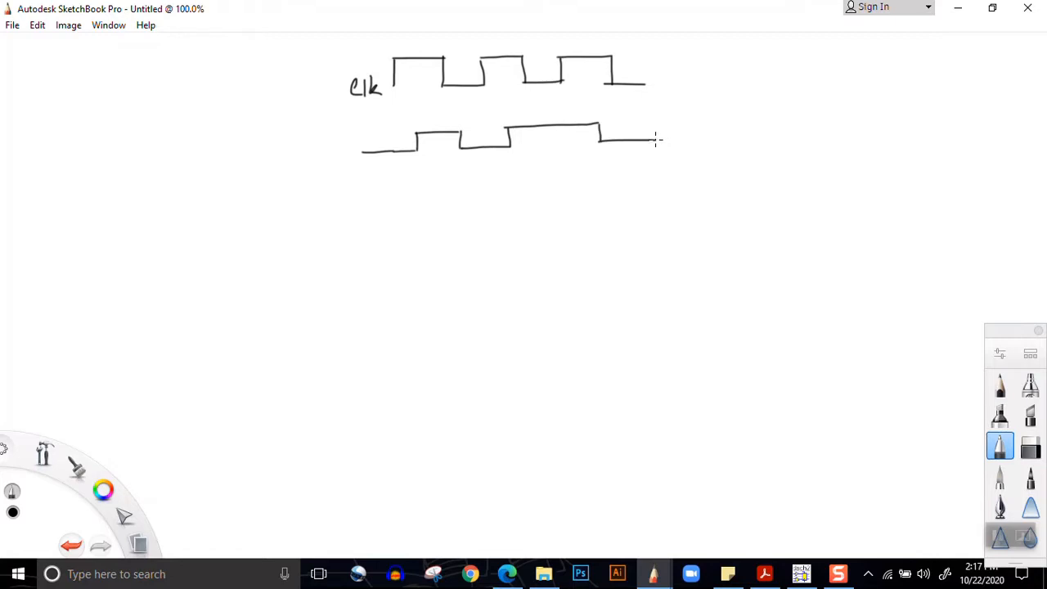
Label the data waveform D and write the label Q latch beneath it for the latch output row.
drag(345, 141, 346, 156)
drag(344, 141, 344, 156)
drag(352, 198, 367, 227)
drag(346, 141, 344, 156)
drag(352, 198, 354, 198)
drag(369, 211, 368, 220)
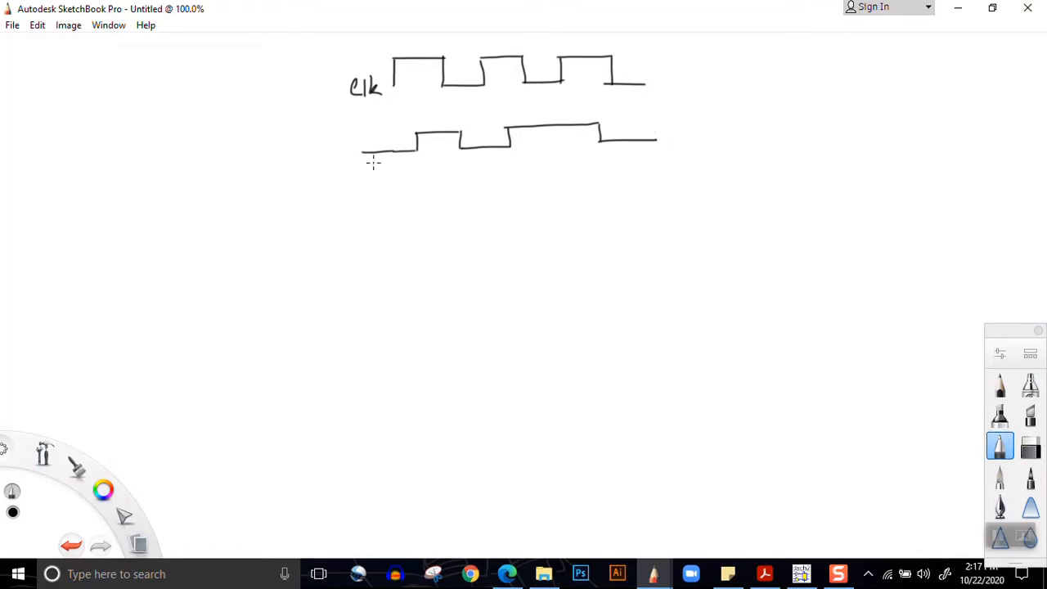
drag(345, 141, 346, 156)
drag(344, 141, 344, 156)
drag(352, 198, 353, 198)
drag(355, 212, 367, 227)
drag(345, 140, 345, 156)
mouse_move(351, 198)
mouse_down()
mouse_move(367, 226)
mouse_move(381, 211)
mouse_move(400, 215)
mouse_up()
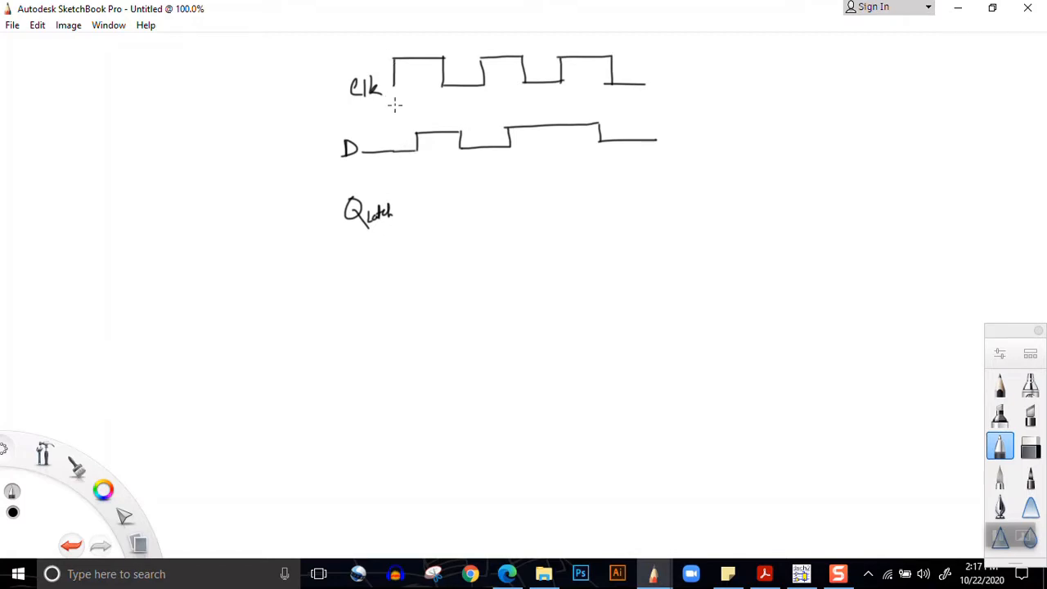
Draw the first high pulse of the Q latch waveform, with dashed guides from the first falling and second rising clock edges.
drag(400, 210, 441, 193)
drag(443, 169, 443, 174)
drag(443, 183, 447, 220)
drag(448, 192, 489, 190)
drag(486, 123, 487, 131)
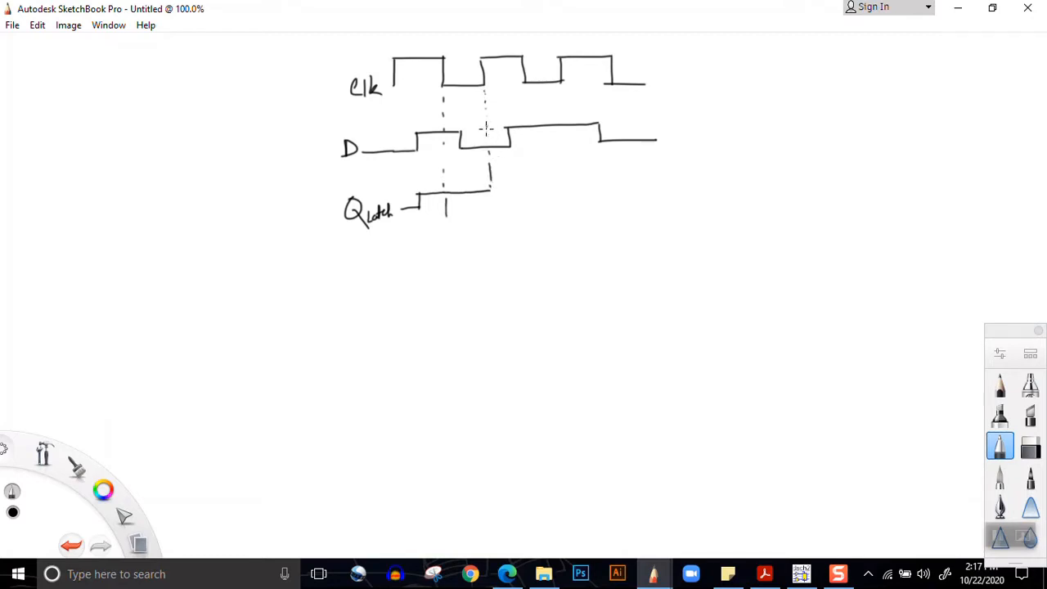
Extend the Q latch waveform low and back high to the second falling clock edge, and erase the stray mark beneath its first pulse.
mouse_move(492, 193)
mouse_down()
mouse_move(492, 205)
mouse_move(513, 204)
mouse_move(513, 190)
mouse_move(540, 186)
mouse_up()
drag(526, 93, 540, 189)
click(1030, 446)
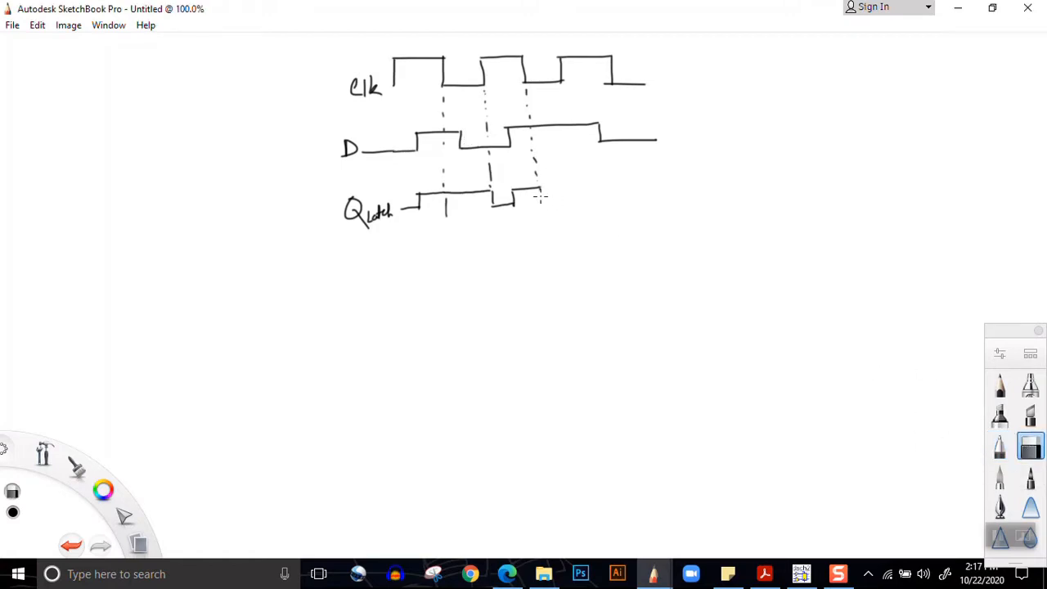
drag(445, 215, 446, 199)
click(1000, 446)
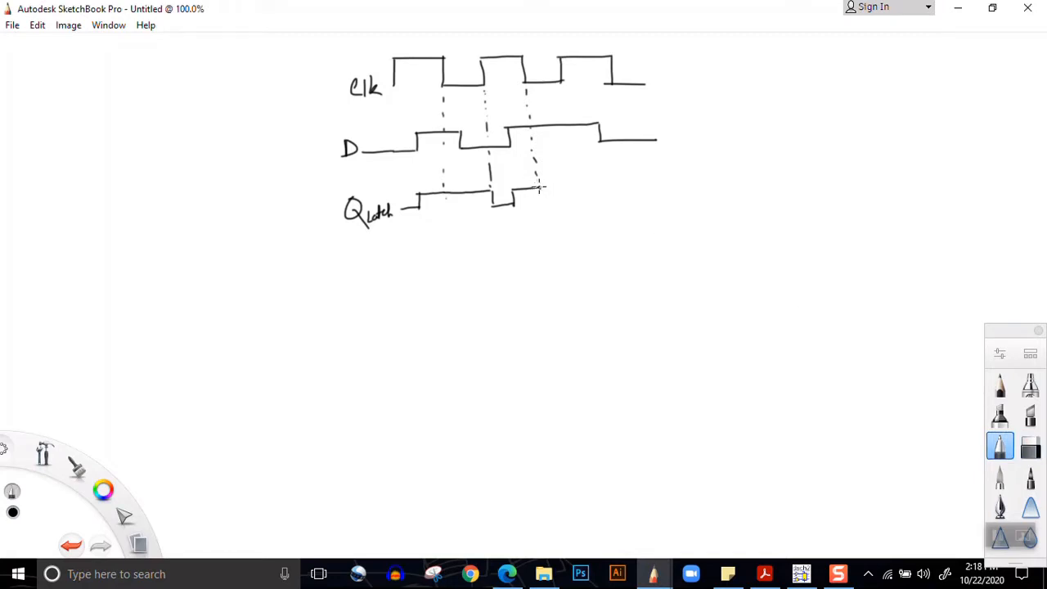
Complete the Q latch waveform through the third clock pulse, ending low, with dashed guides at the pulse's rising and falling edges.
drag(554, 187, 570, 187)
drag(563, 96, 565, 129)
drag(567, 166, 570, 186)
drag(572, 186, 628, 199)
mouse_move(615, 85)
mouse_down()
mouse_move(619, 200)
mouse_move(674, 192)
mouse_up()
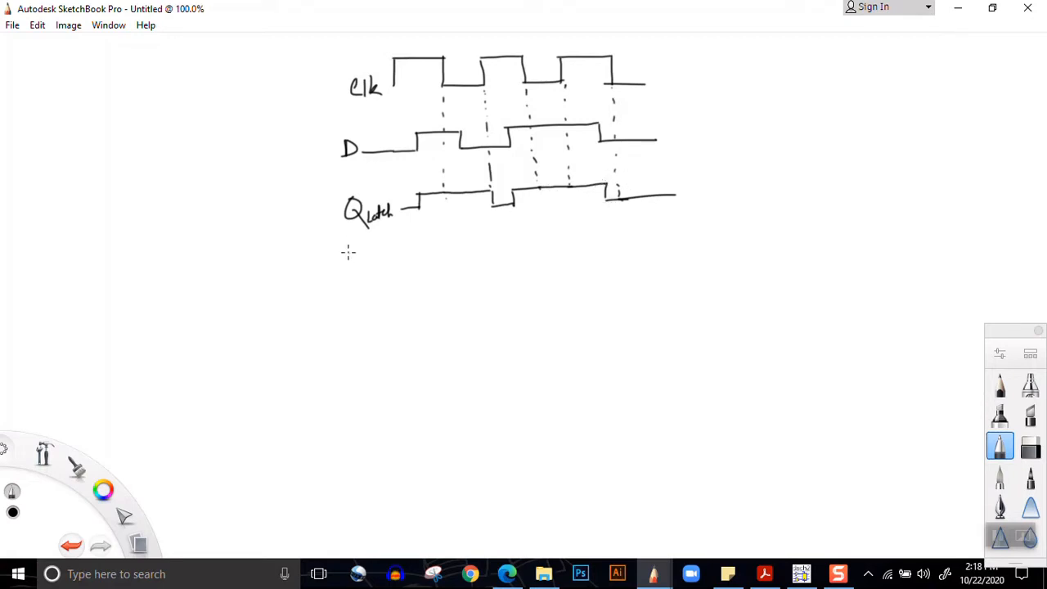
Add a Qff row label and mark the three rising clock edges with arrows and dashed guides reaching down to that row.
mouse_move(345, 244)
mouse_down()
mouse_move(347, 265)
mouse_move(372, 272)
mouse_move(381, 260)
mouse_up()
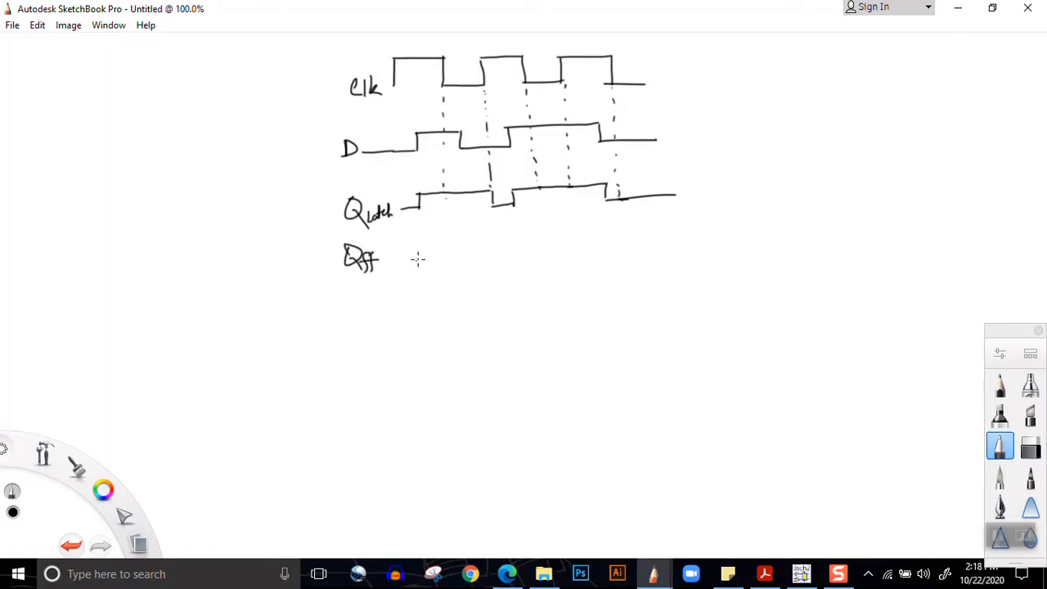
drag(396, 209, 418, 208)
drag(400, 99, 400, 244)
drag(479, 75, 487, 72)
drag(491, 240, 493, 250)
drag(570, 191, 571, 237)
mouse_move(561, 79)
mouse_down()
mouse_move(563, 65)
mouse_move(567, 74)
mouse_up()
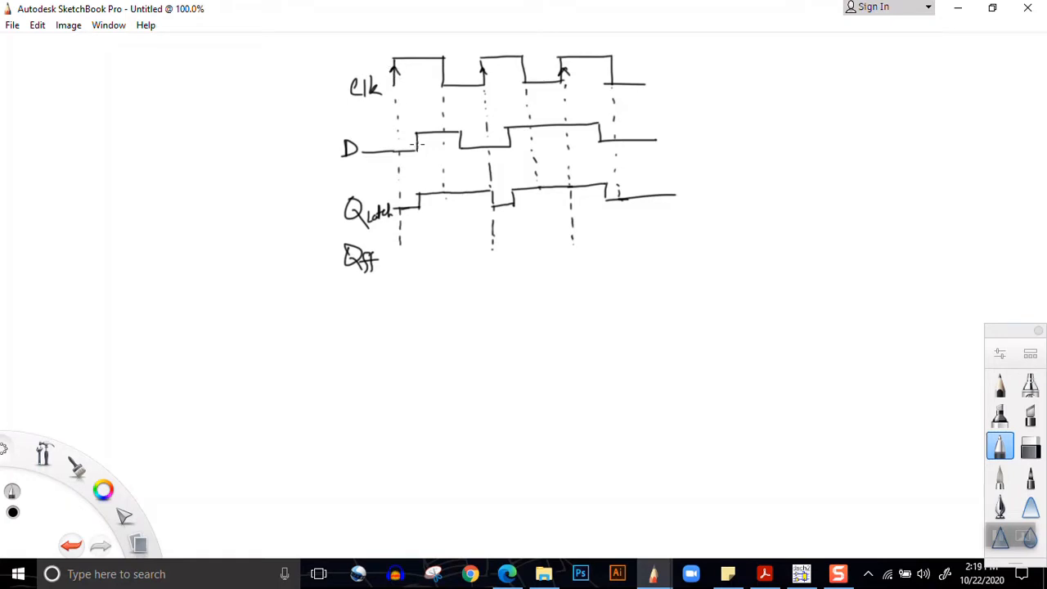
Dot the D waveform at each rising clock edge and draw the Qff waveform low until the third edge, then high.
click(399, 151)
drag(401, 268, 494, 265)
drag(486, 145, 488, 147)
drag(497, 264, 577, 260)
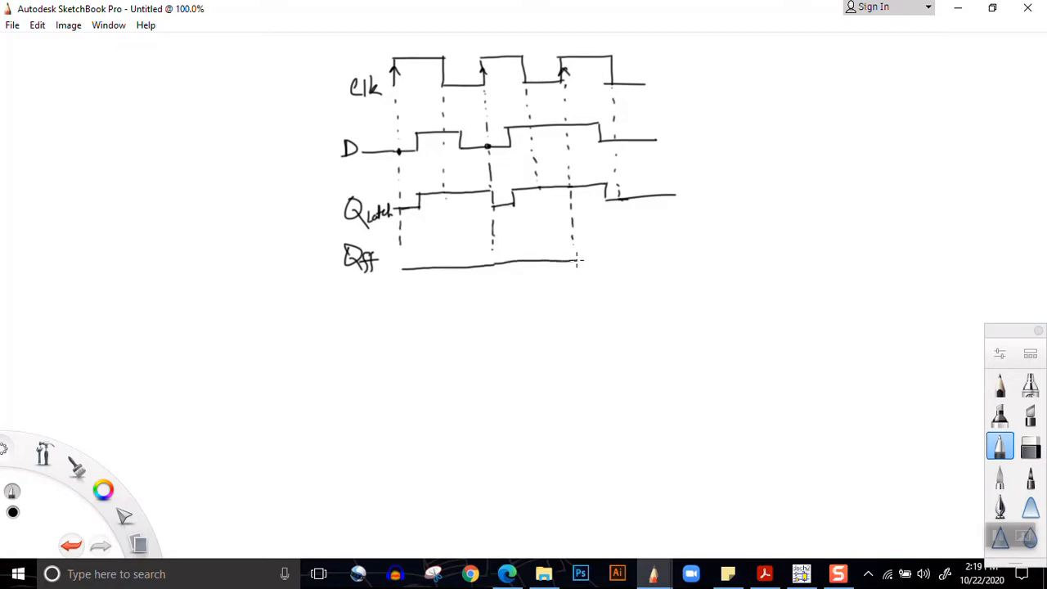
click(566, 124)
mouse_move(573, 241)
mouse_down()
mouse_move(575, 262)
mouse_move(574, 242)
mouse_move(660, 238)
mouse_up()
drag(374, 278, 345, 286)
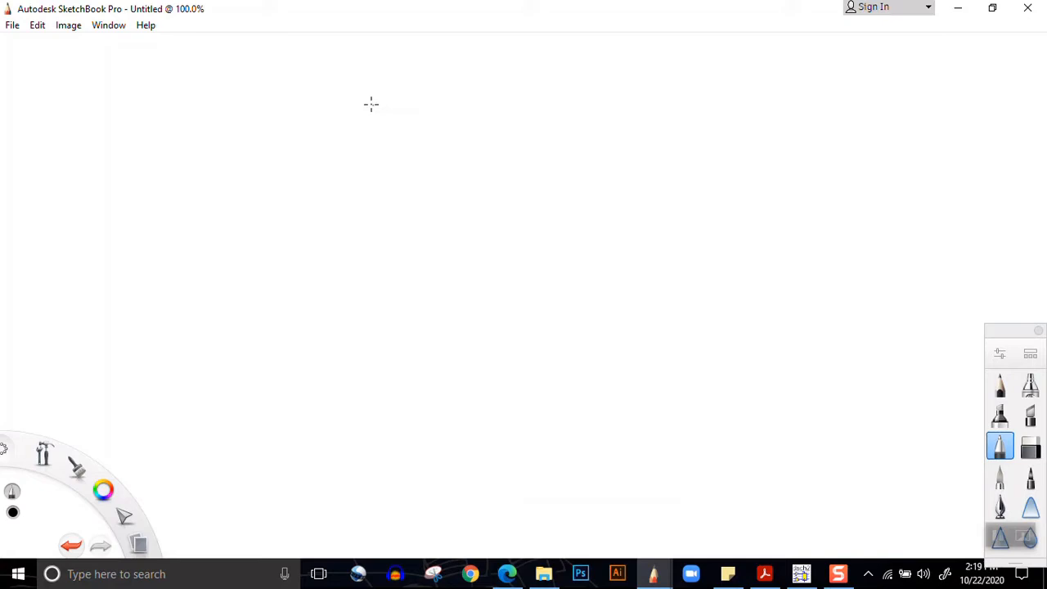
Draw two NAND gates one above the other on the blank canvas, with input lines and output wires.
drag(353, 95, 385, 93)
drag(355, 122, 387, 119)
drag(384, 86, 391, 127)
drag(422, 103, 460, 100)
drag(362, 173, 393, 170)
mouse_move(352, 95)
mouse_down()
mouse_move(385, 93)
mouse_move(383, 118)
mouse_up()
mouse_move(400, 88)
mouse_down()
mouse_move(388, 120)
mouse_move(414, 98)
mouse_move(456, 99)
mouse_up()
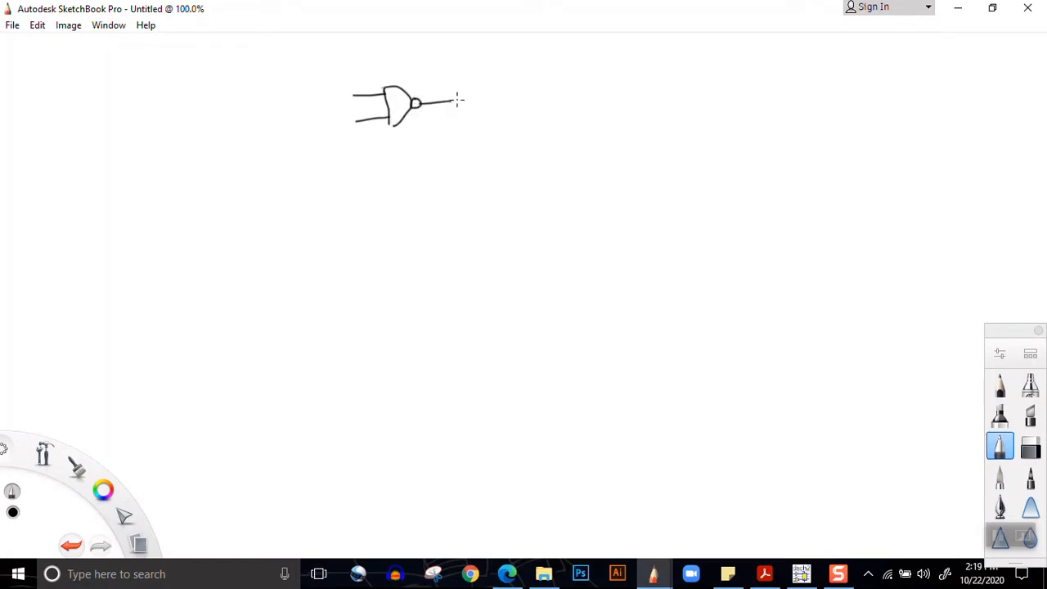
mouse_move(362, 174)
mouse_down()
mouse_move(393, 171)
mouse_move(393, 195)
mouse_up()
mouse_move(389, 158)
mouse_down()
mouse_move(403, 190)
mouse_move(394, 198)
mouse_move(416, 168)
mouse_move(468, 169)
mouse_up()
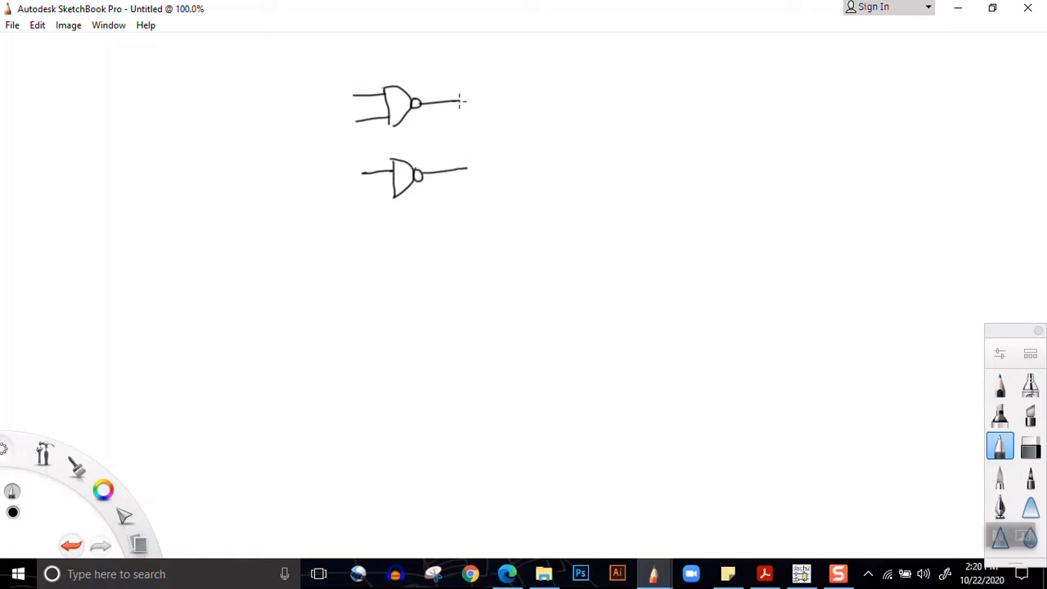
Draw two output NAND gates fed by the first pair, and cross-couple their outputs back to each other's inputs with junction dots.
mouse_move(456, 99)
mouse_down()
mouse_move(505, 99)
mouse_move(508, 124)
mouse_move(530, 100)
mouse_up()
mouse_move(468, 169)
mouse_down()
mouse_move(496, 166)
mouse_move(508, 179)
mouse_move(533, 149)
mouse_up()
drag(539, 153, 567, 153)
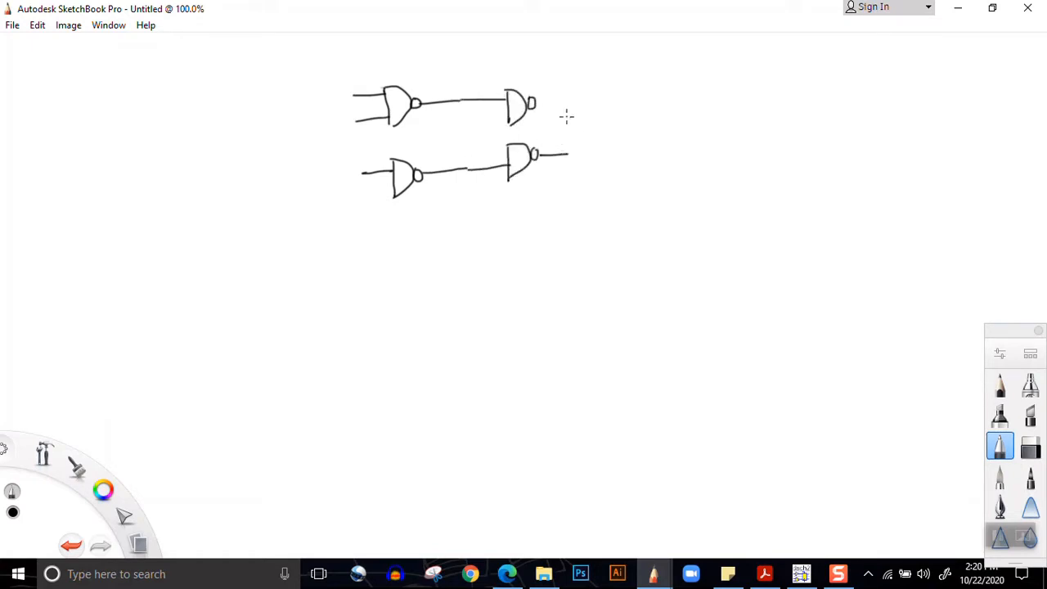
mouse_move(537, 101)
mouse_down()
mouse_move(556, 101)
mouse_move(489, 129)
mouse_move(535, 137)
mouse_move(551, 155)
mouse_up()
mouse_move(555, 100)
mouse_down()
mouse_move(551, 119)
mouse_move(482, 148)
mouse_move(485, 170)
mouse_up()
click(484, 168)
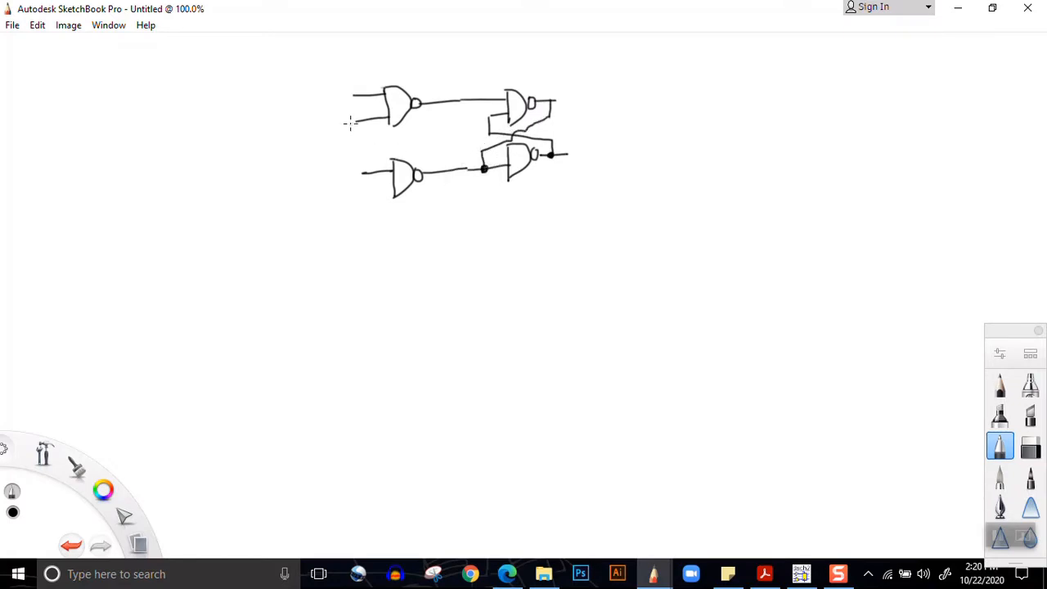
Wire a shared Clk input to both input NAND gates, and a D input directly to the upper gate and inverted to the lower one.
mouse_move(355, 121)
mouse_down()
mouse_move(357, 148)
mouse_move(334, 155)
mouse_move(348, 154)
mouse_up()
mouse_move(355, 97)
mouse_down()
mouse_move(279, 104)
mouse_move(311, 200)
mouse_move(393, 192)
mouse_up()
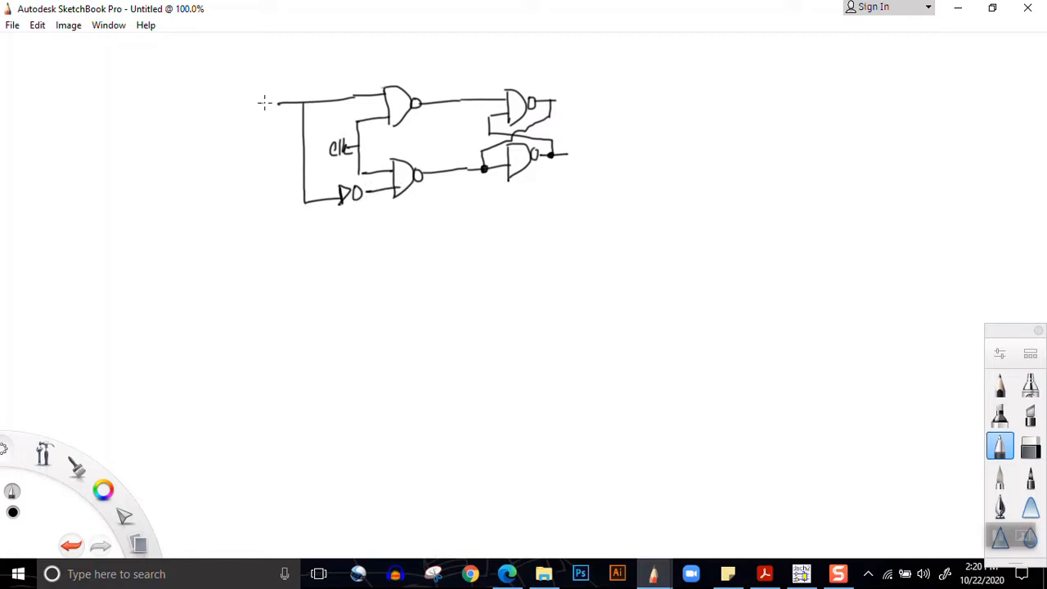
drag(256, 99, 259, 117)
Label the upper output Q, erasing the bar drawn over it, and label the lower output Q-bar.
drag(576, 98, 581, 88)
mouse_move(577, 97)
mouse_down()
mouse_move(585, 105)
mouse_move(590, 76)
mouse_up()
click(1030, 446)
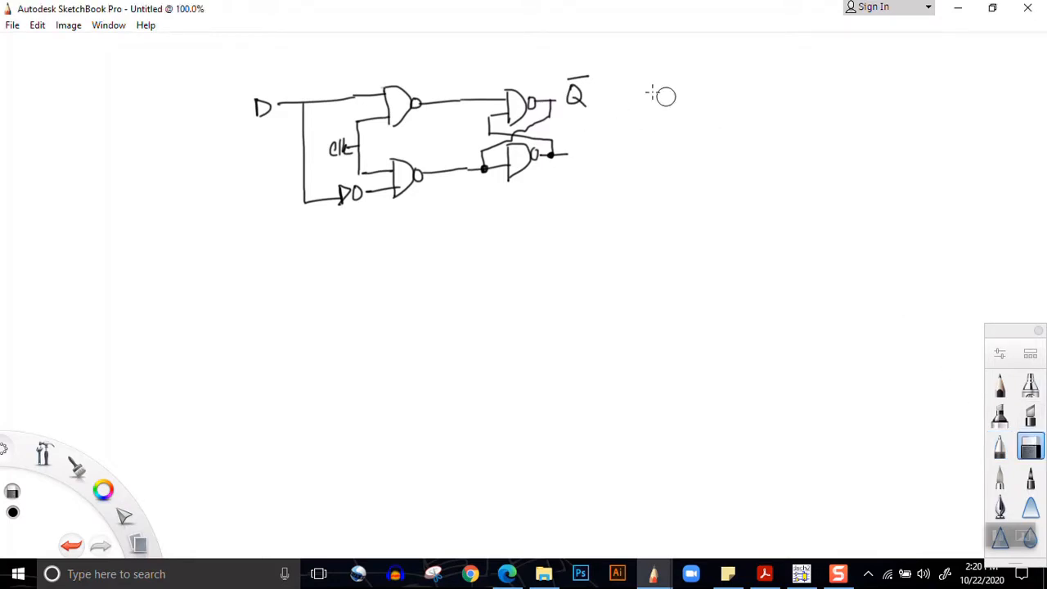
mouse_move(578, 77)
mouse_down()
mouse_move(592, 73)
mouse_move(570, 79)
mouse_up()
click(999, 446)
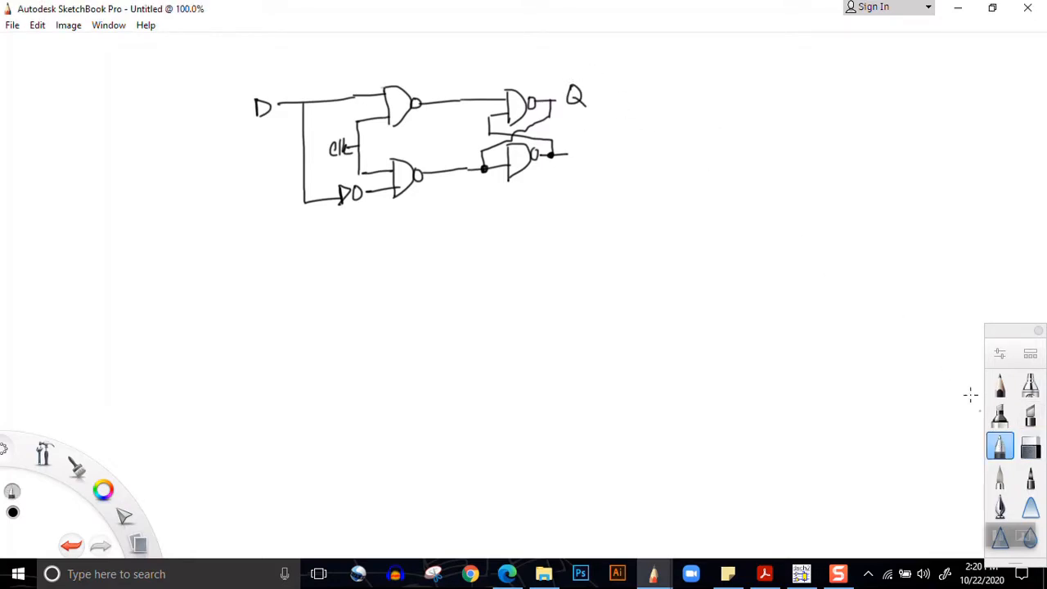
mouse_move(582, 150)
mouse_down()
mouse_move(573, 164)
mouse_move(583, 151)
mouse_up()
drag(578, 157, 587, 165)
Annotate the gate circuit with an arrow to Latch and draw its block symbol with D and Clk inputs and Q and Q-bar outputs.
mouse_move(627, 116)
mouse_down()
mouse_move(711, 103)
mouse_move(720, 92)
mouse_move(741, 101)
mouse_up()
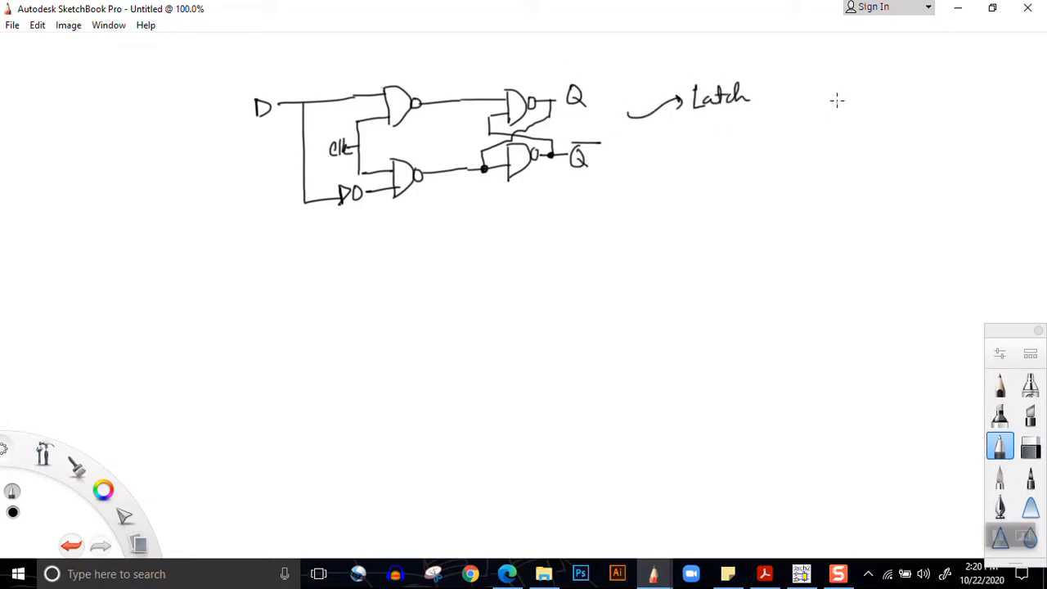
mouse_move(815, 84)
mouse_down()
mouse_move(903, 83)
mouse_move(858, 131)
mouse_move(903, 130)
mouse_up()
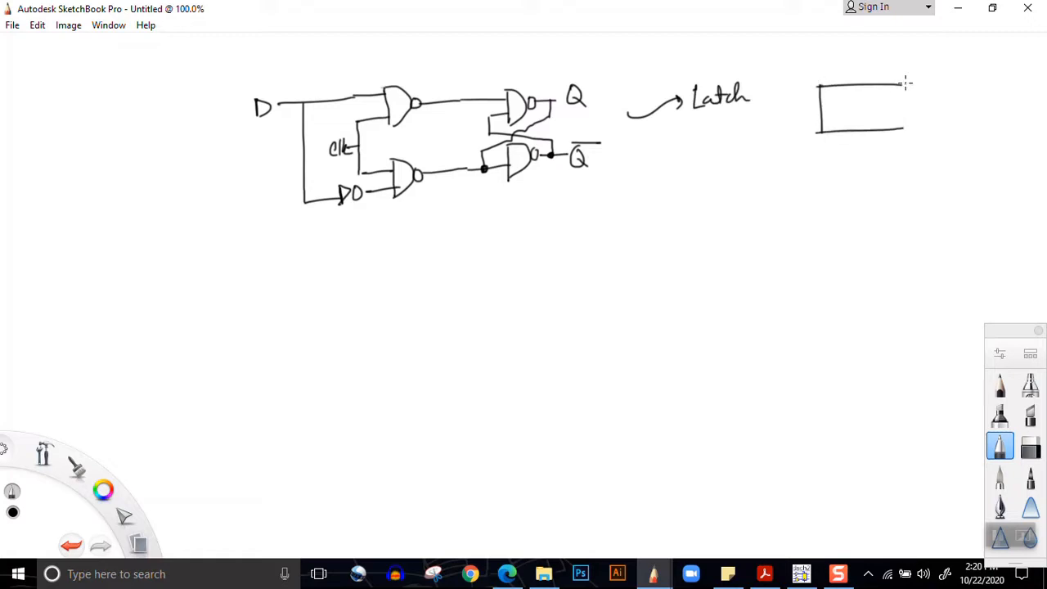
drag(904, 82, 897, 129)
drag(797, 99, 828, 100)
mouse_move(777, 87)
mouse_down()
mouse_move(779, 104)
mouse_move(823, 122)
mouse_up()
drag(785, 121, 800, 130)
drag(906, 98, 921, 98)
drag(931, 90, 934, 105)
mouse_move(935, 101)
mouse_down()
mouse_move(943, 115)
mouse_move(921, 123)
mouse_up()
mouse_move(930, 115)
mouse_down()
mouse_move(934, 130)
mouse_move(939, 107)
mouse_up()
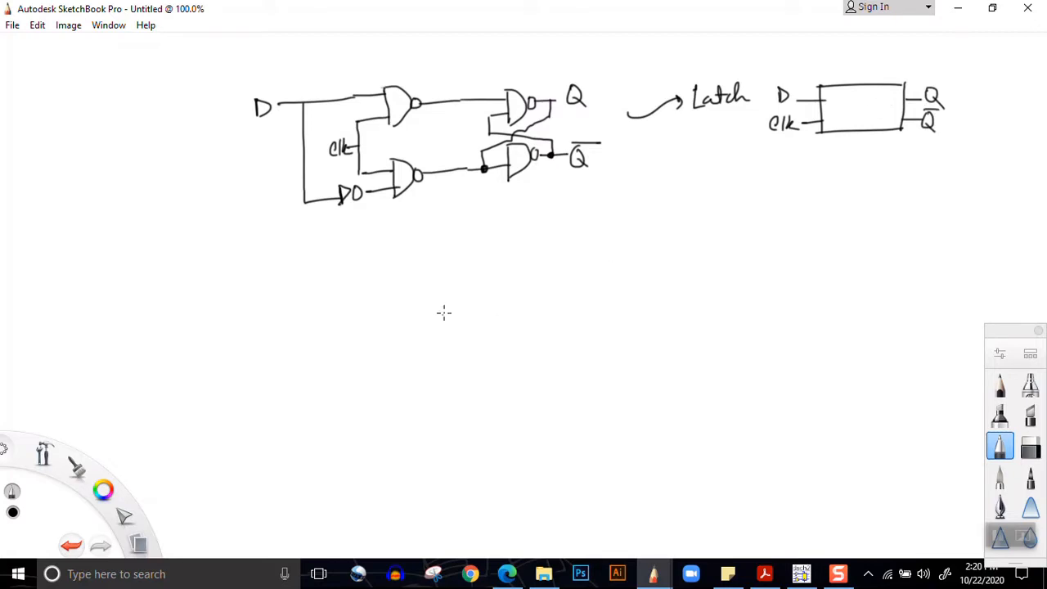
Draw two blocks below the gate circuit, mark them and the block symbol L, and connect the first block's Q to the second's D.
mouse_move(439, 302)
mouse_down()
mouse_move(505, 299)
mouse_move(438, 343)
mouse_move(499, 345)
mouse_up()
drag(505, 302, 505, 345)
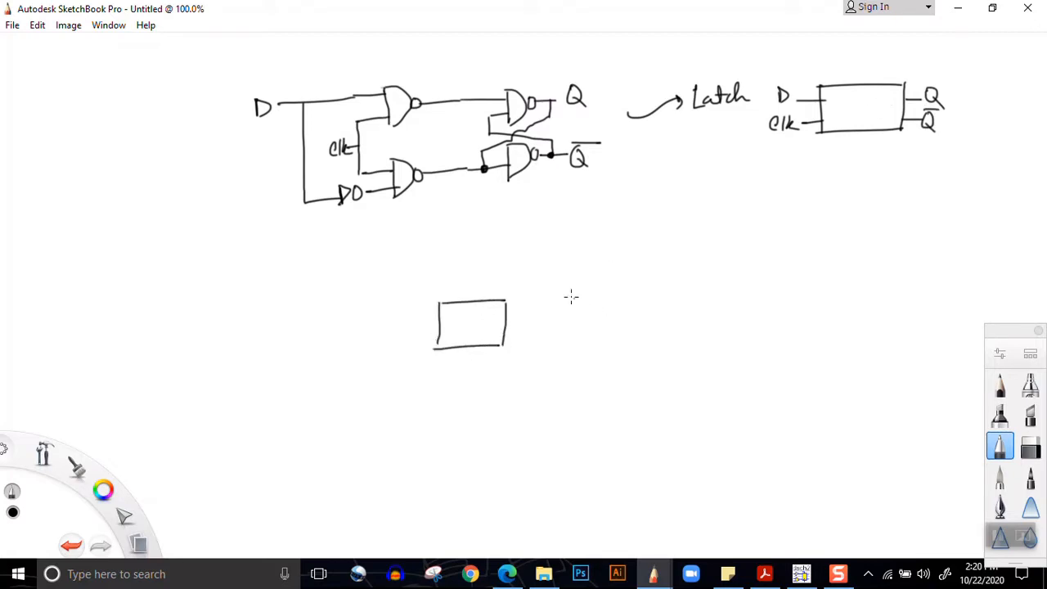
mouse_move(569, 291)
mouse_down()
mouse_move(569, 335)
mouse_move(647, 288)
mouse_move(592, 345)
mouse_move(570, 331)
mouse_up()
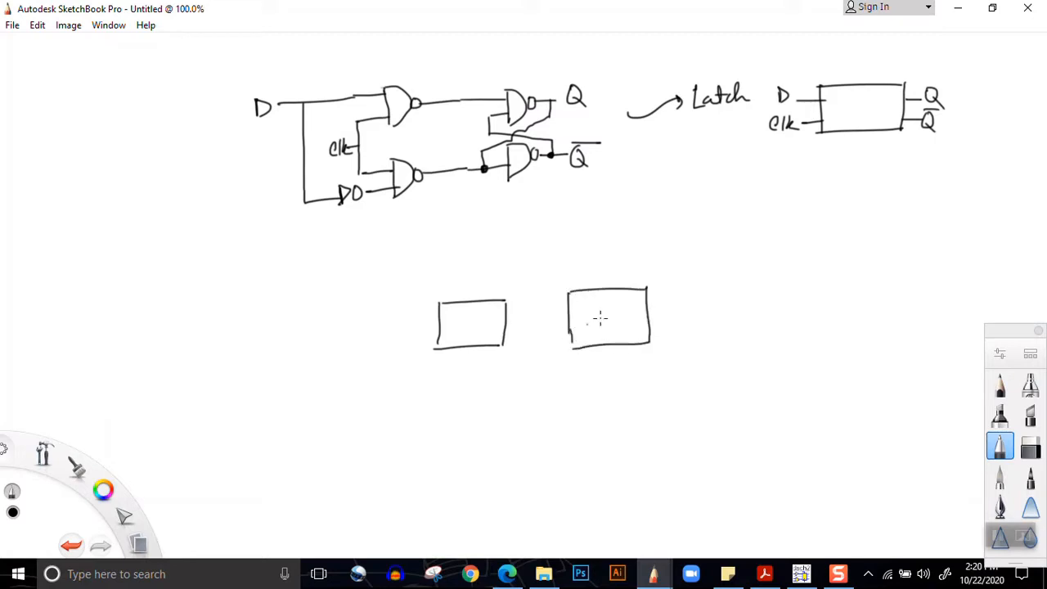
drag(855, 101, 864, 120)
mouse_move(600, 308)
mouse_down()
mouse_move(599, 323)
mouse_move(612, 322)
mouse_up()
mouse_move(464, 316)
mouse_down()
mouse_move(478, 335)
mouse_move(568, 309)
mouse_move(516, 304)
mouse_move(556, 301)
mouse_up()
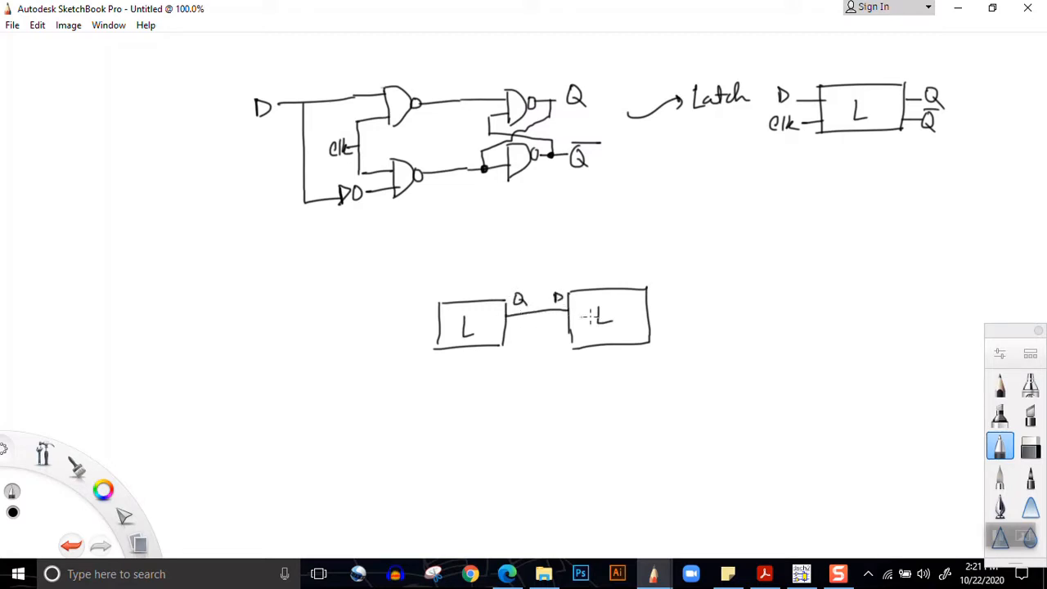
Add Q and Q-bar outputs to the second latch block and relabel the first block's output as Q1.
drag(647, 305, 687, 304)
drag(688, 299, 695, 305)
drag(654, 335, 679, 334)
drag(527, 295, 528, 304)
drag(702, 324, 717, 343)
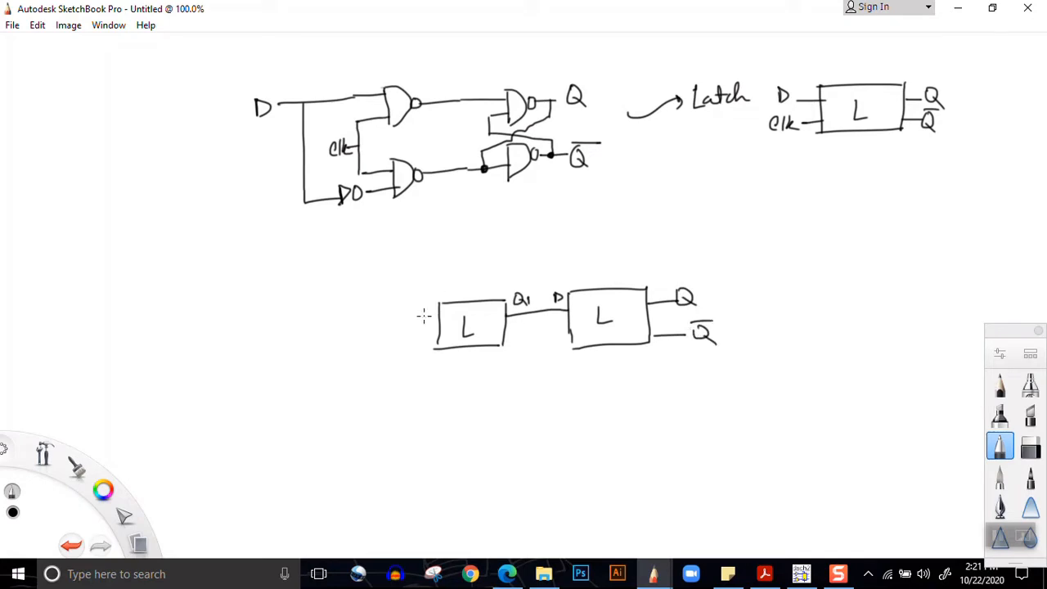
Add a D input to the first latch block and wire Clk directly to the second block and through an inverter to the first.
drag(385, 315, 440, 309)
drag(362, 311, 366, 326)
mouse_move(372, 365)
mouse_down()
mouse_move(362, 383)
mouse_move(533, 360)
mouse_move(553, 337)
mouse_up()
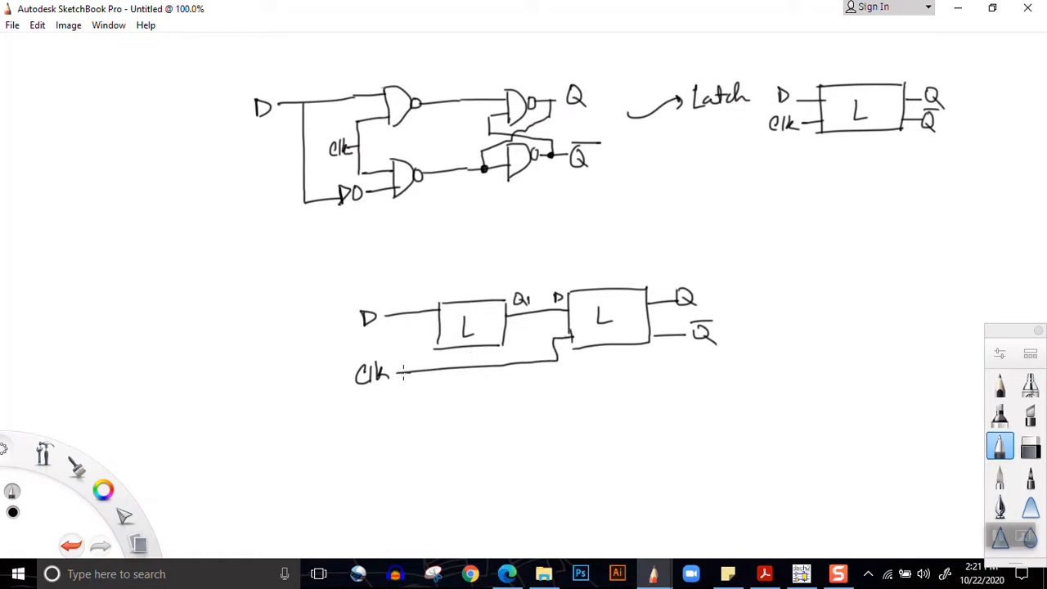
mouse_move(404, 371)
mouse_down()
mouse_move(410, 346)
mouse_move(426, 341)
mouse_up()
Annotate the two-latch circuit with an arrow to FF, write out flip flop beside it, and frame the circuit in a large box.
mouse_move(484, 388)
mouse_down()
mouse_move(524, 428)
mouse_move(540, 423)
mouse_move(540, 434)
mouse_move(550, 413)
mouse_move(550, 440)
mouse_up()
drag(546, 408, 561, 407)
drag(555, 420, 561, 419)
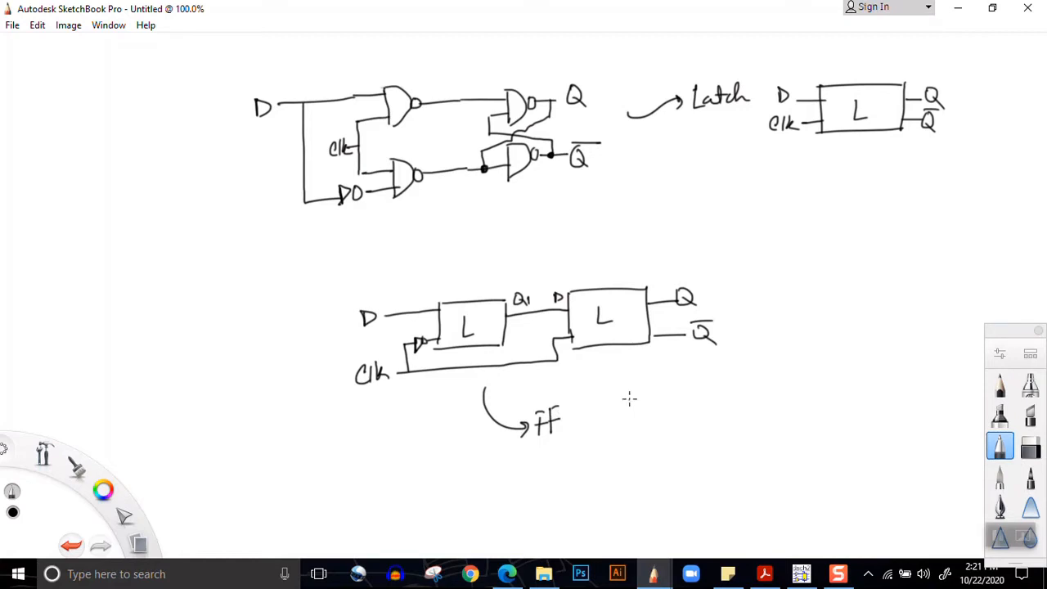
mouse_move(546, 449)
mouse_down()
mouse_move(602, 444)
mouse_move(613, 428)
mouse_move(613, 443)
mouse_up()
mouse_move(620, 430)
mouse_down()
mouse_move(620, 442)
mouse_move(623, 433)
mouse_up()
mouse_move(669, 400)
mouse_down()
mouse_move(660, 432)
mouse_move(695, 418)
mouse_up()
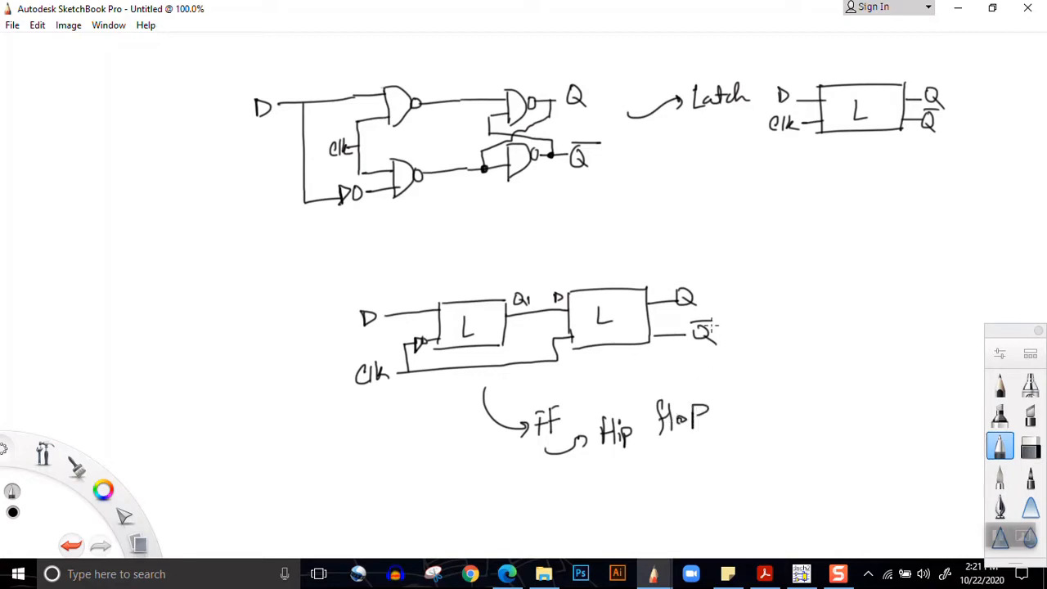
mouse_move(321, 292)
mouse_down()
mouse_move(439, 278)
mouse_move(727, 309)
mouse_move(729, 369)
mouse_move(311, 402)
mouse_move(736, 373)
mouse_up()
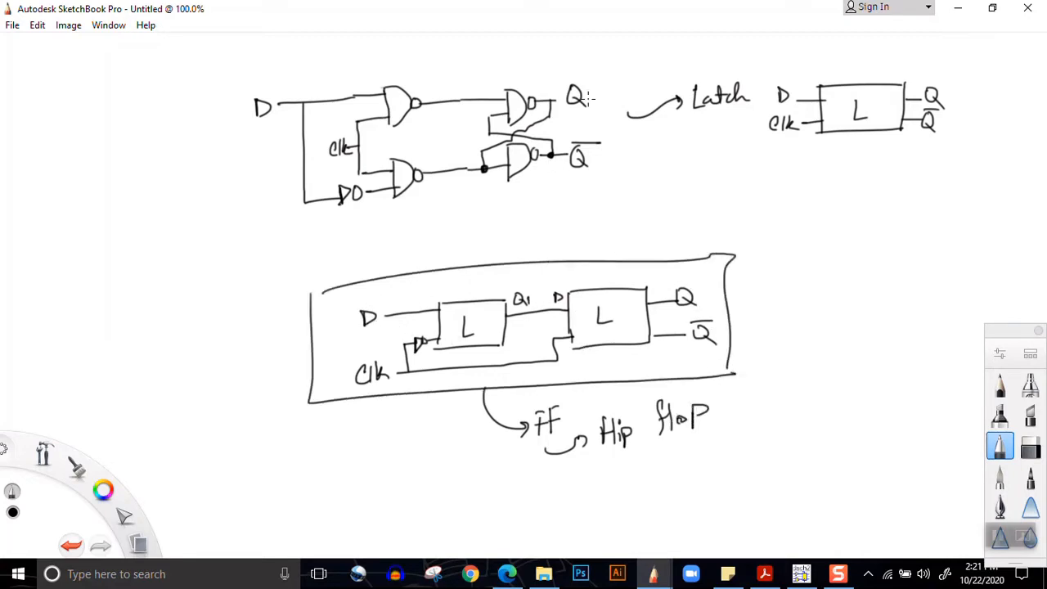
mouse_move(592, 54)
mouse_down()
mouse_move(610, 190)
mouse_move(274, 243)
mouse_move(319, 81)
mouse_move(574, 66)
mouse_up()
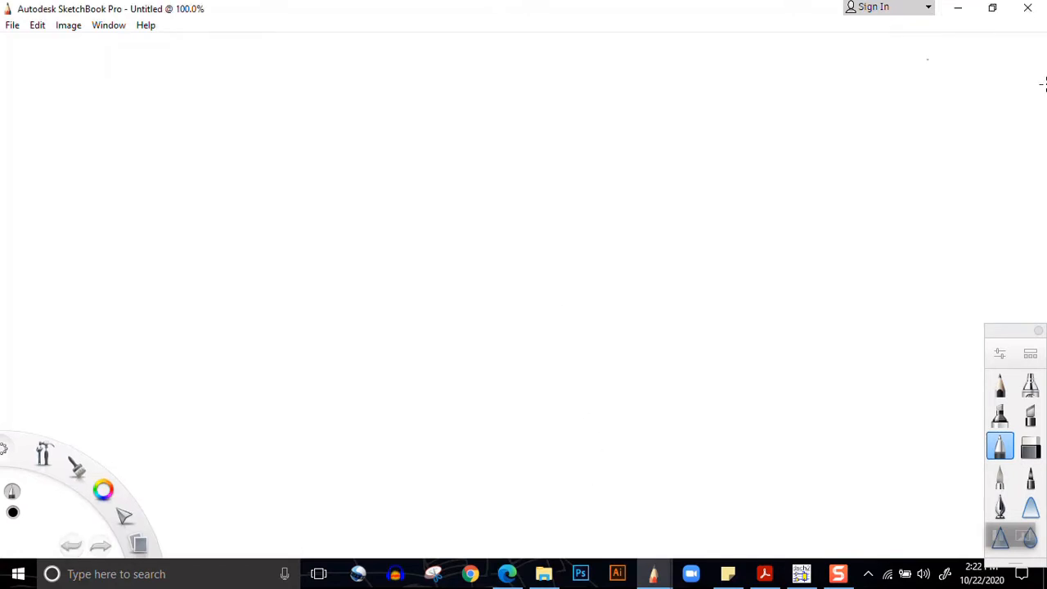
Switch to Dsch2 and place two PMOS transistors side by side, with two NMOS transistors stacked below the second PMOS.
click(1028, 10)
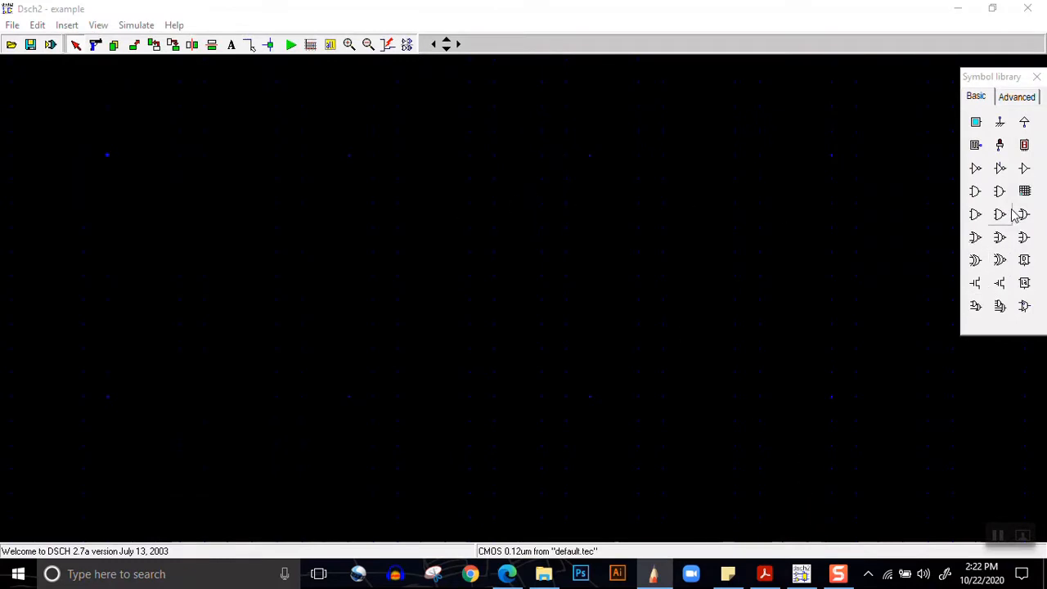
click(1002, 284)
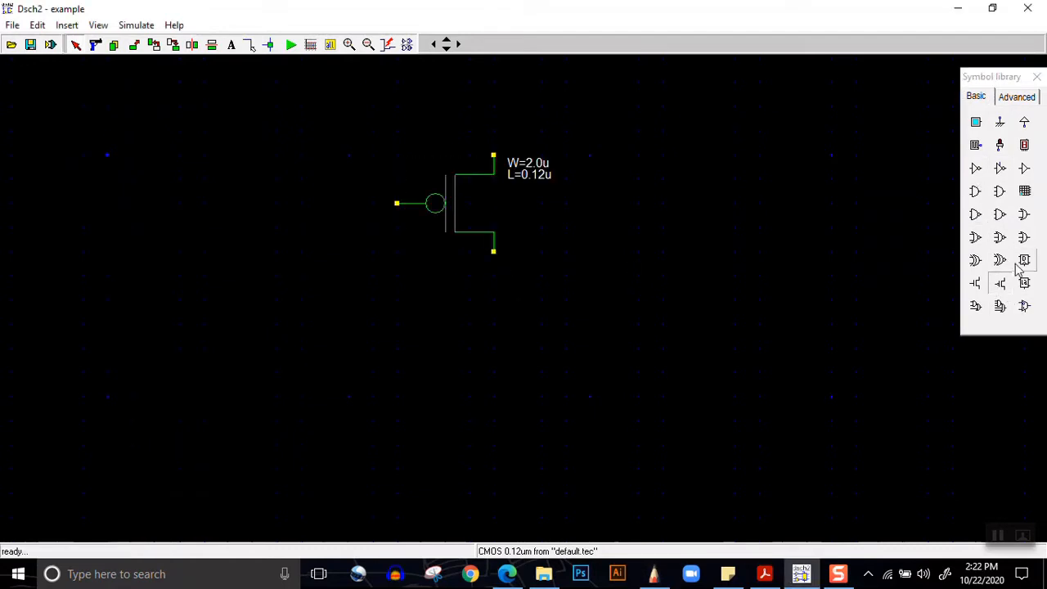
drag(1008, 283, 715, 256)
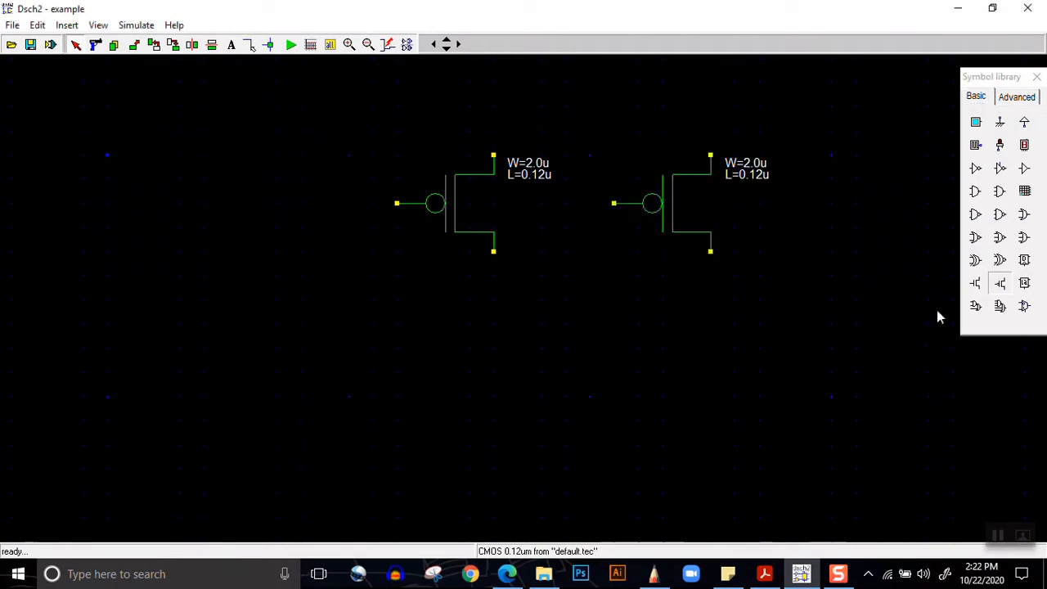
drag(975, 284, 711, 414)
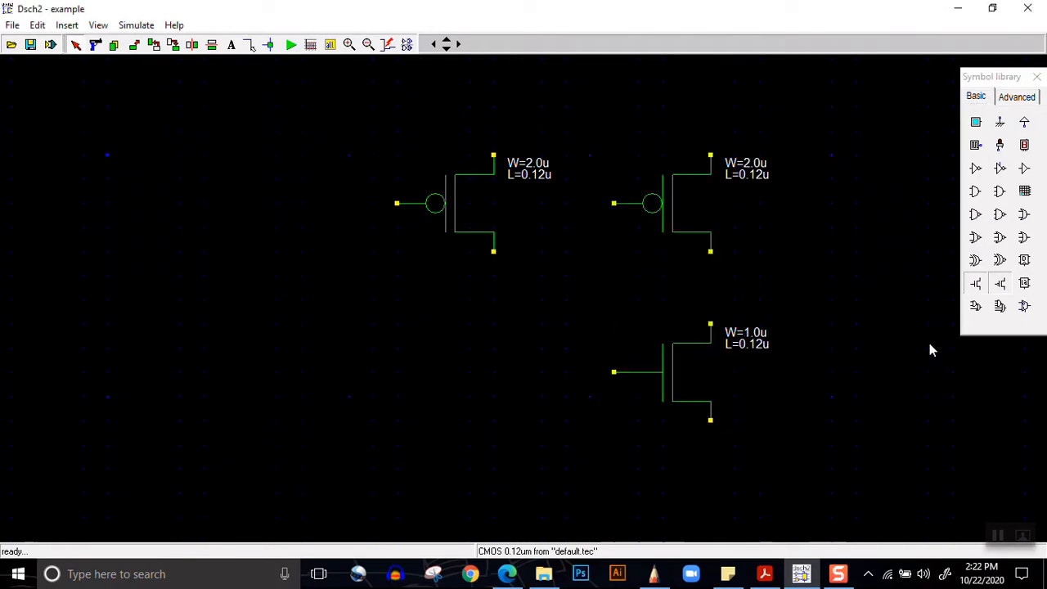
drag(974, 306, 712, 545)
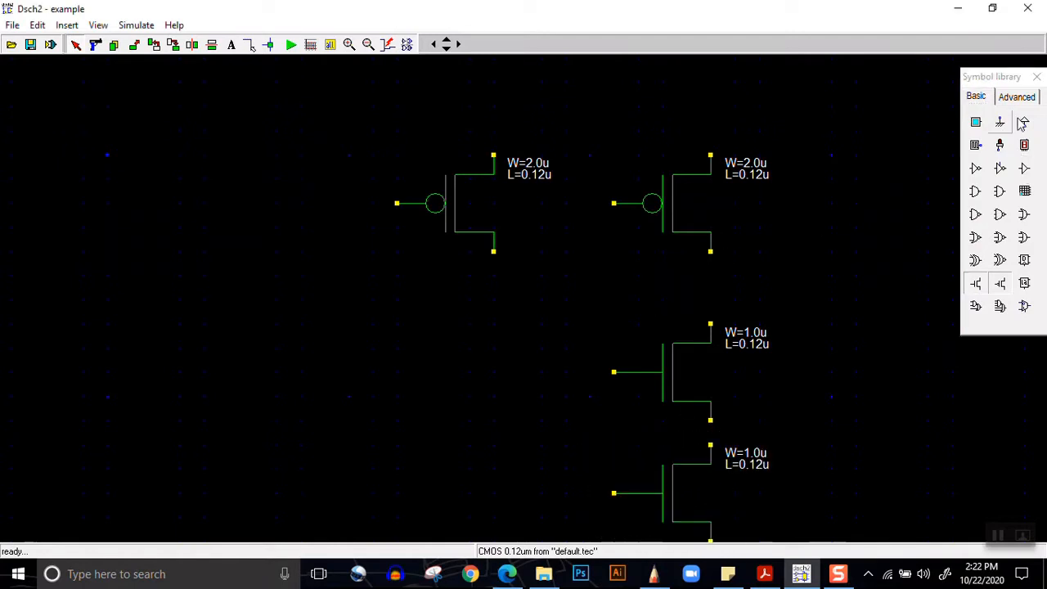
Place a supply symbol above the second PMOS and a ground symbol at the source of the lowest NMOS.
drag(1024, 122, 732, 104)
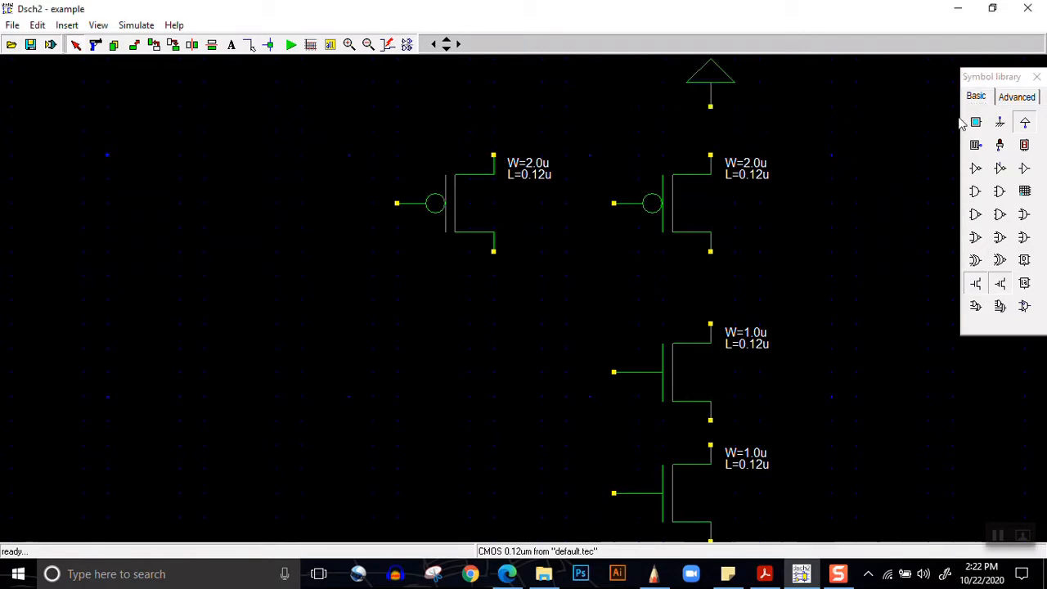
click(368, 44)
drag(999, 122, 691, 538)
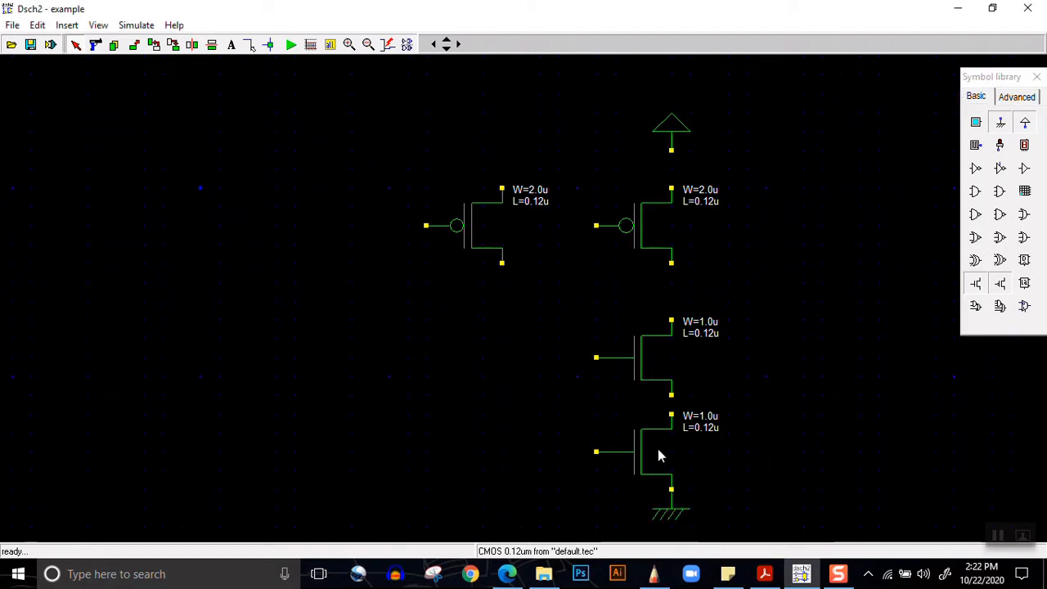
Wire the supply symbol to the upper terminals of both PMOS transistors.
click(250, 44)
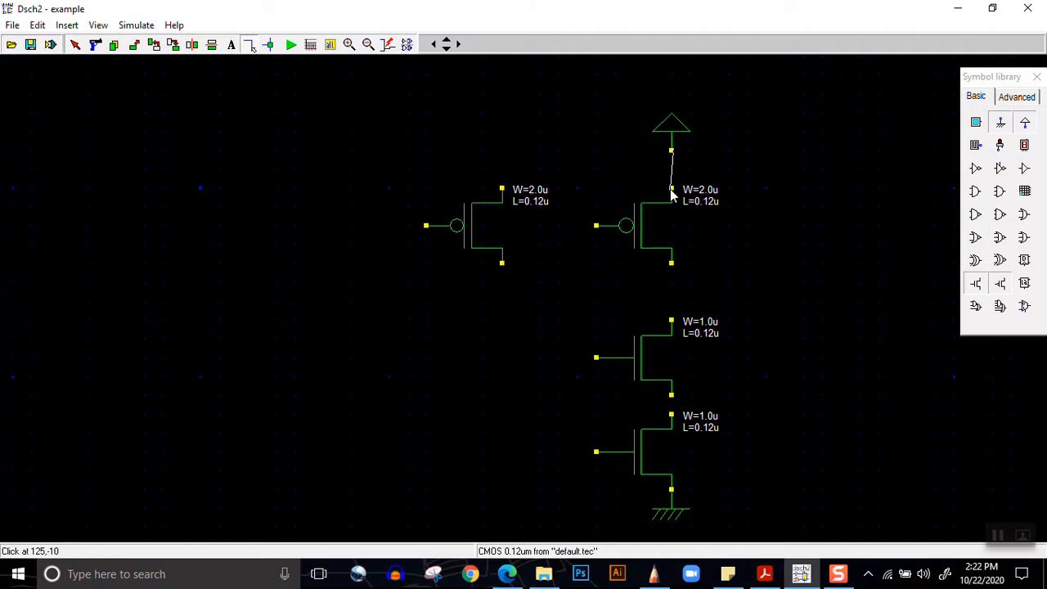
click(672, 152)
click(672, 188)
click(502, 191)
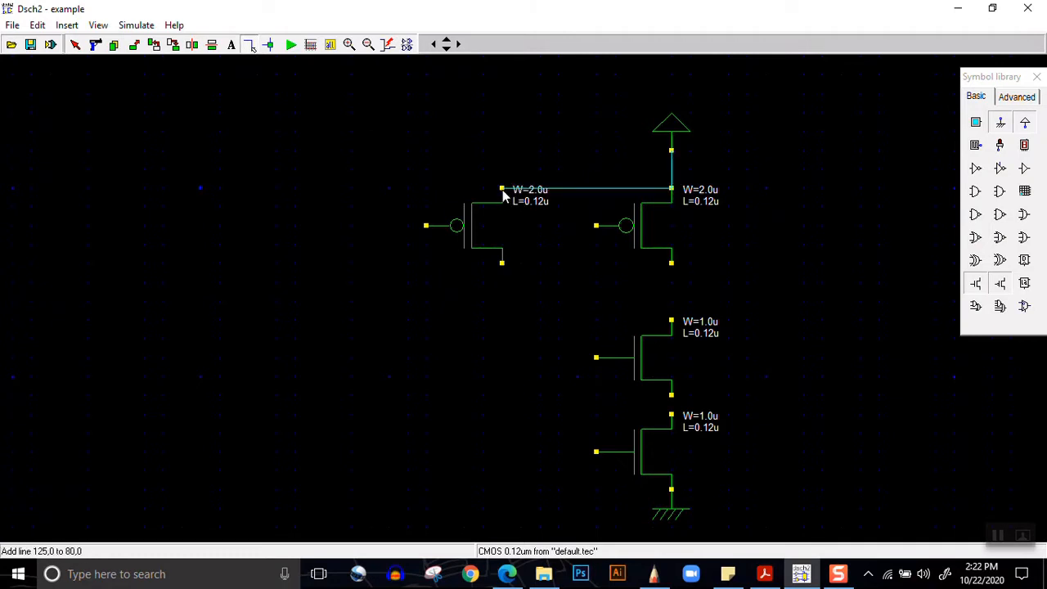
Join the lower terminals of both PMOS transistors to the upper NMOS and connect the two NMOS transistors in series.
click(503, 264)
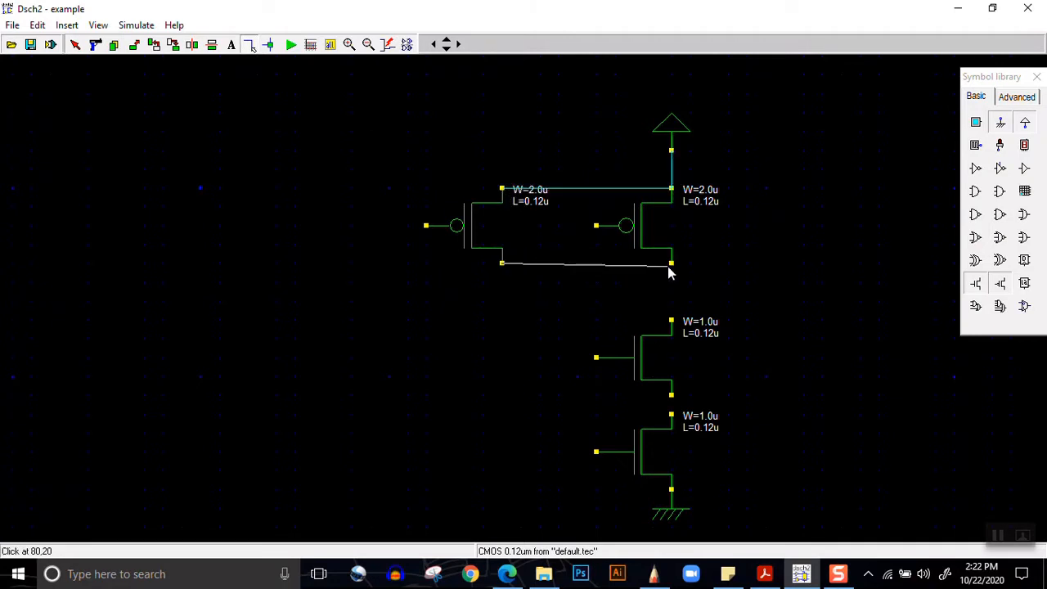
click(671, 264)
click(669, 317)
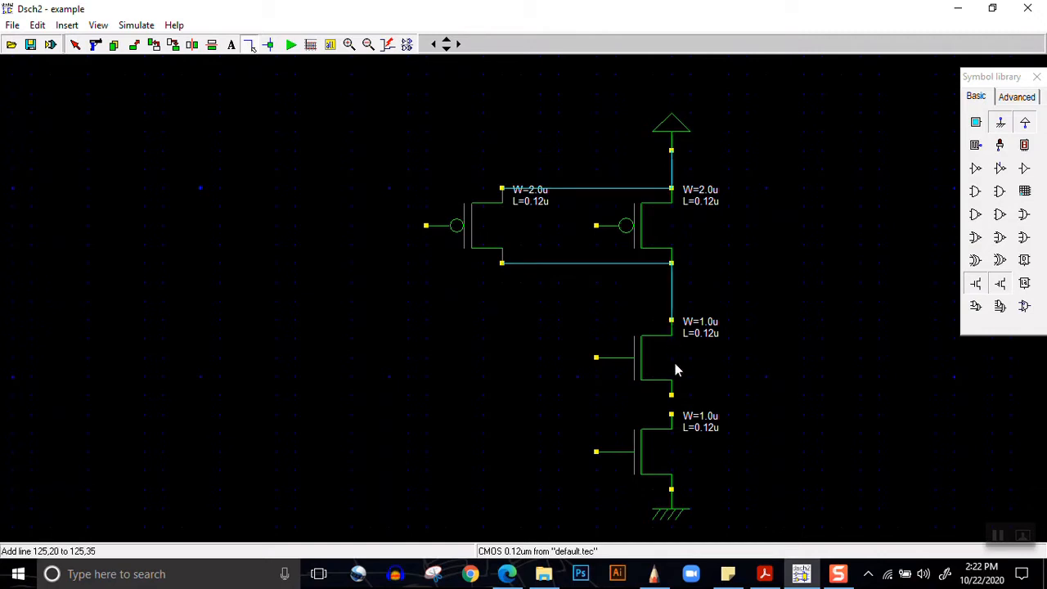
click(670, 397)
click(673, 413)
Wire the second PMOS gate to the upper NMOS gate and the first PMOS gate to the lower NMOS gate.
click(593, 226)
click(597, 357)
click(425, 228)
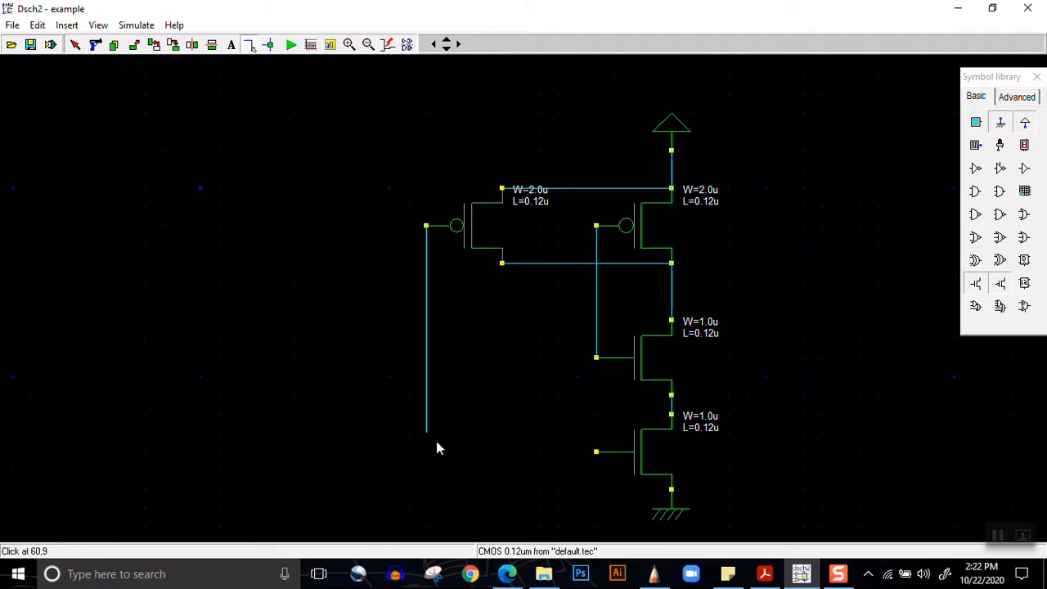
click(595, 452)
click(428, 451)
click(429, 451)
click(427, 440)
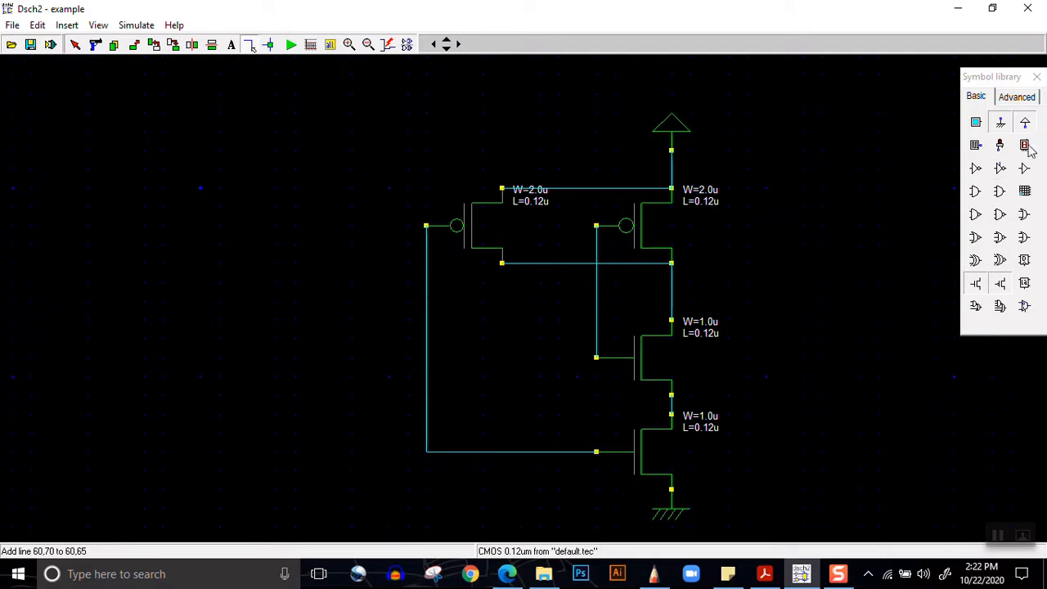
Place one input button on each of the two gate wires.
click(975, 122)
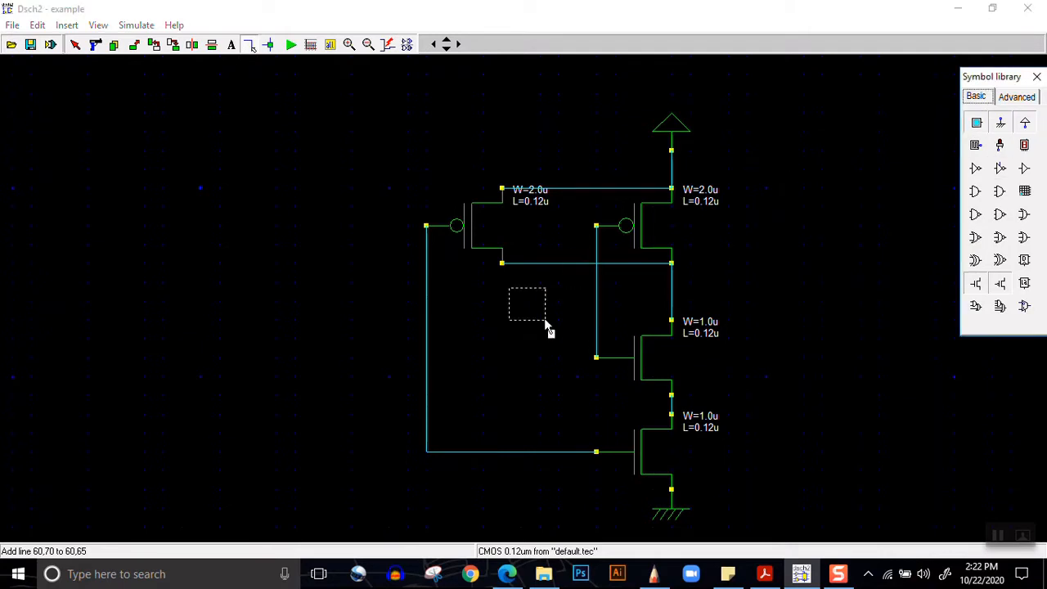
click(425, 344)
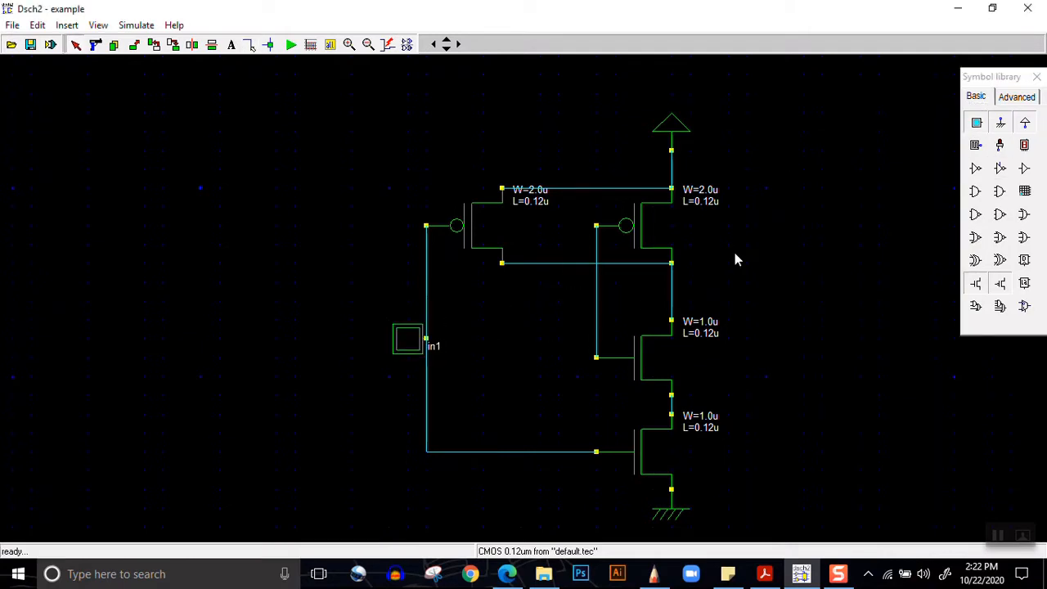
click(975, 122)
click(595, 331)
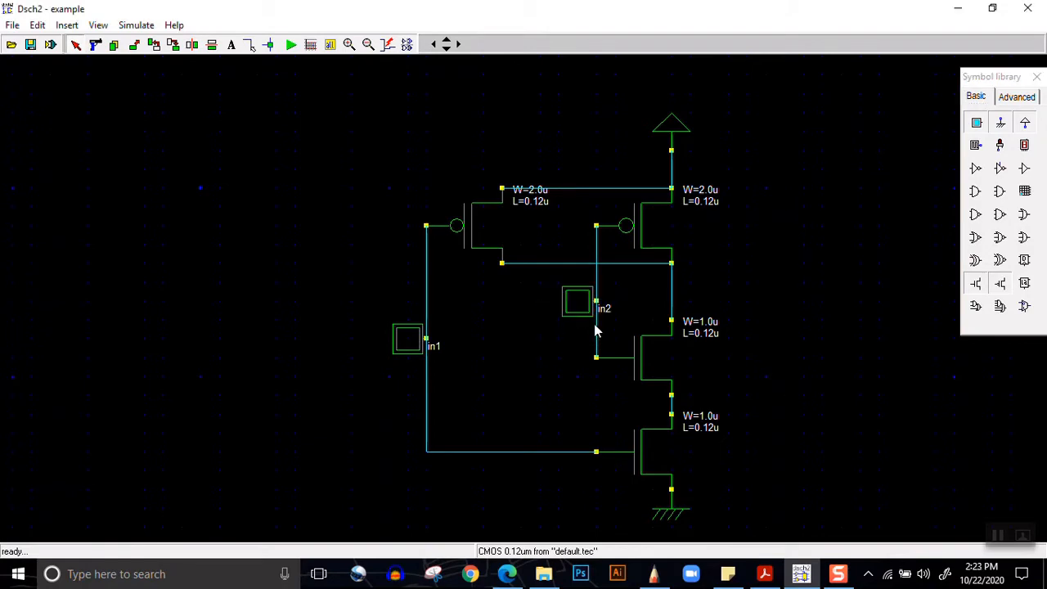
Rename the input button on the inner gate wire to B and the one on the outer gate wire to A.
double_click(577, 304)
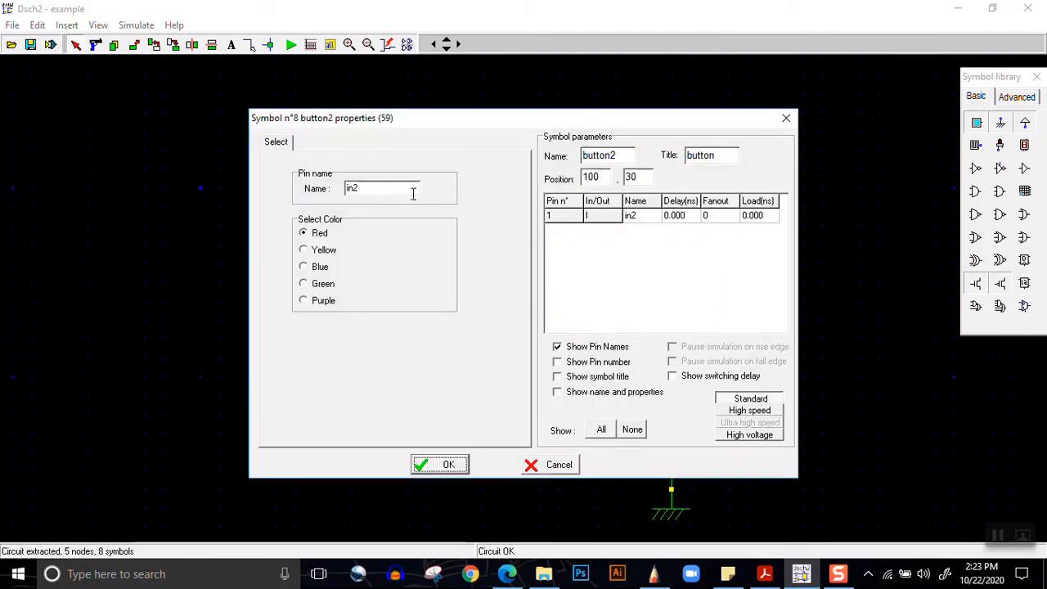
drag(414, 190, 324, 190)
text(B)
click(446, 464)
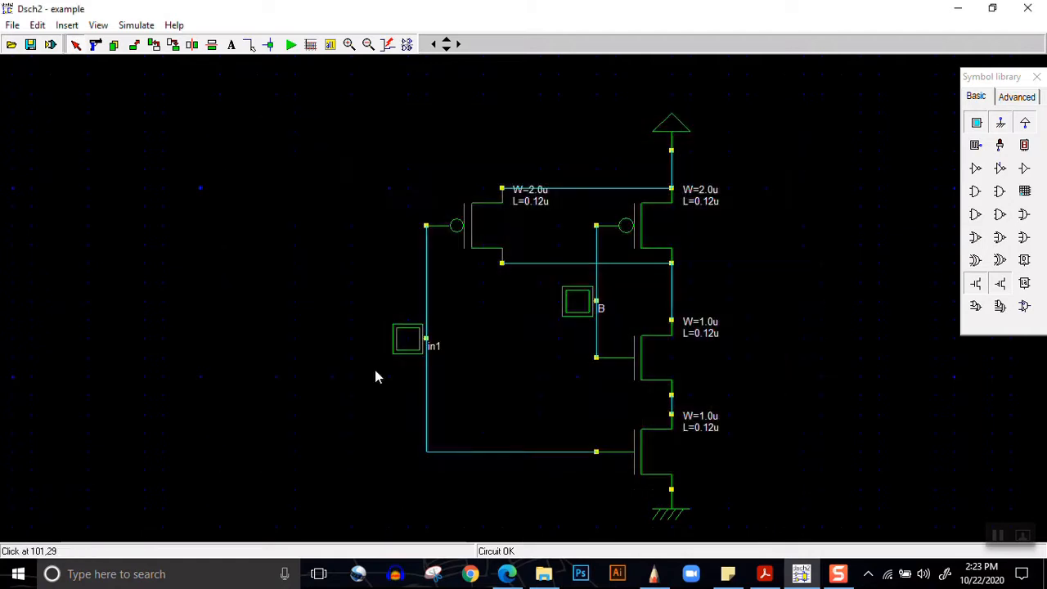
double_click(410, 334)
drag(385, 188, 301, 188)
text(A)
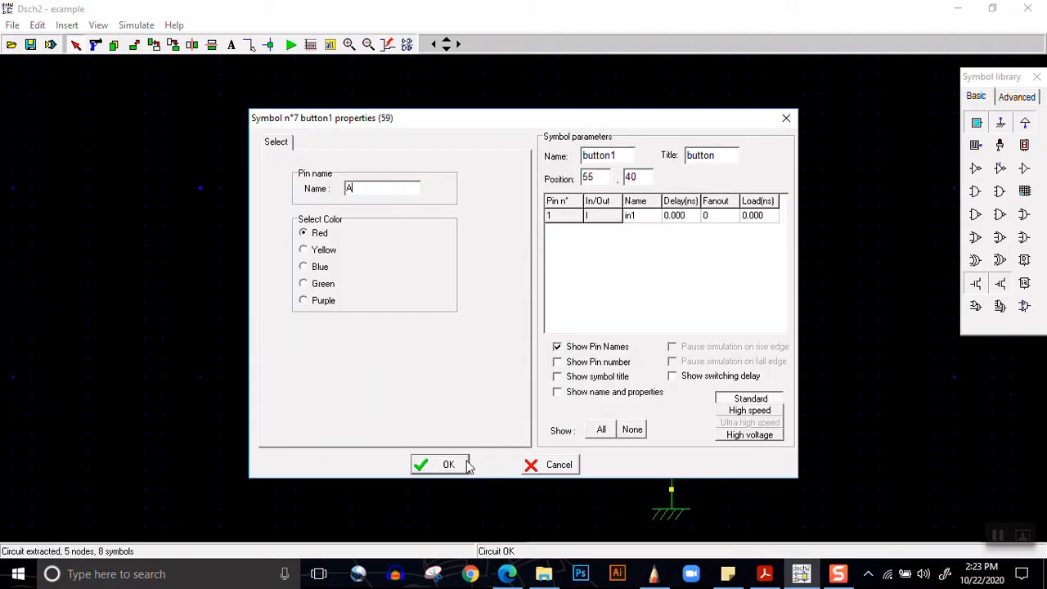
click(460, 464)
Place an output light beside the second PMOS and wire it to the node between the PMOS and NMOS transistors.
click(1000, 148)
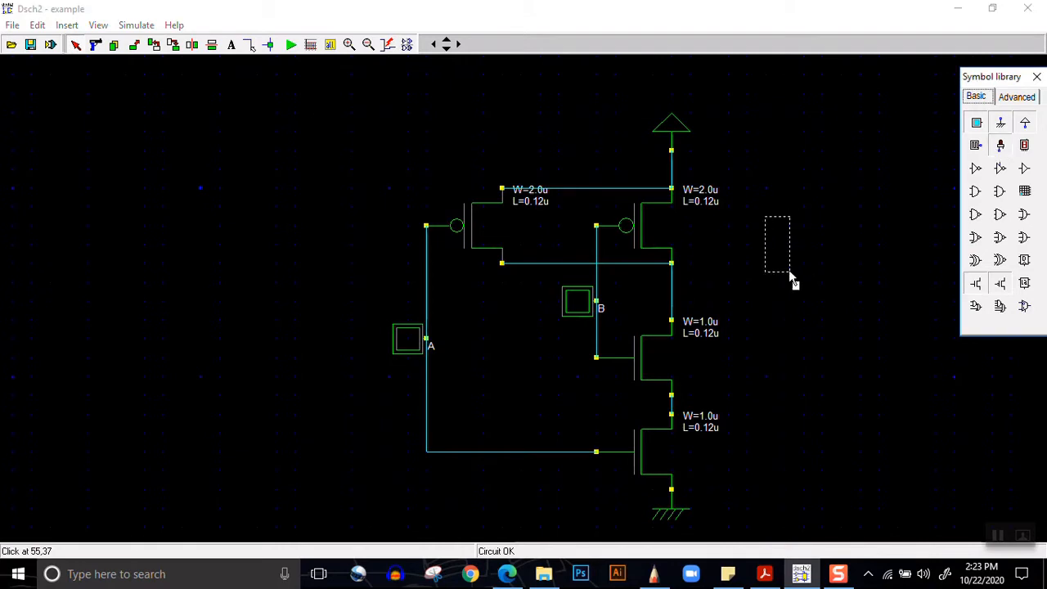
click(747, 286)
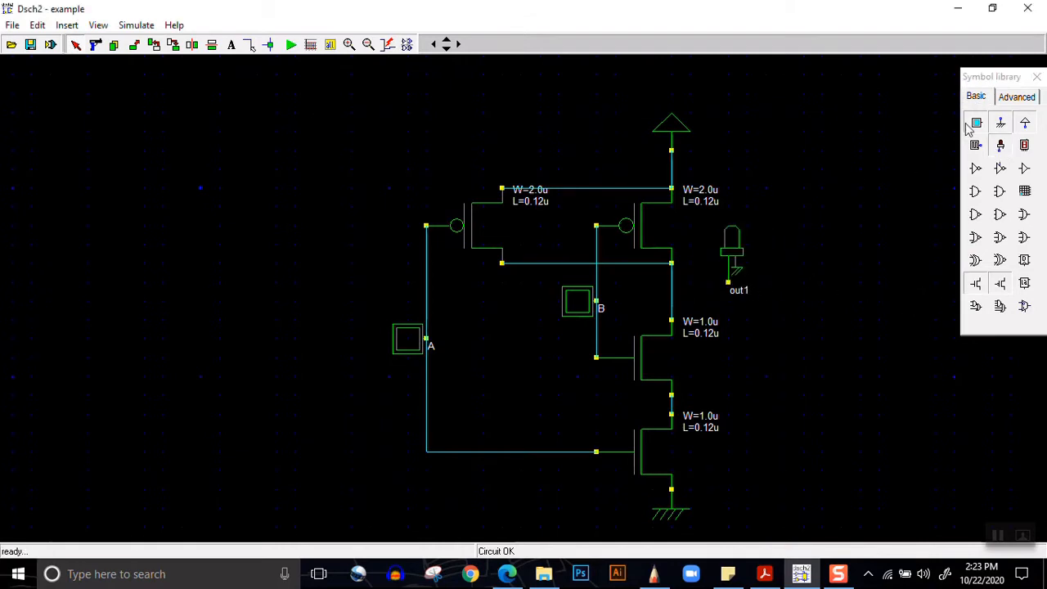
click(251, 45)
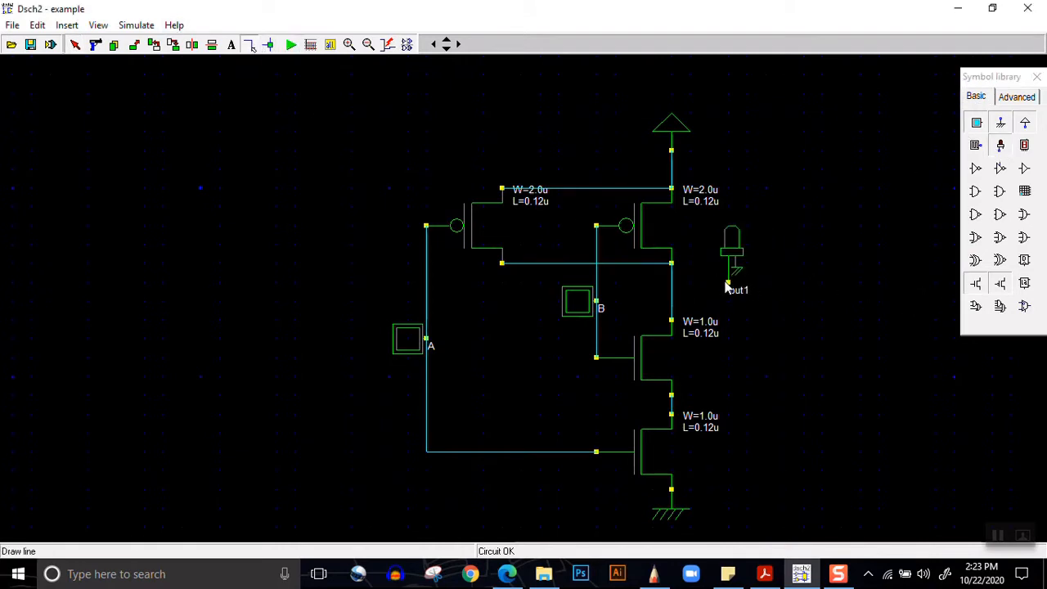
drag(728, 286, 674, 295)
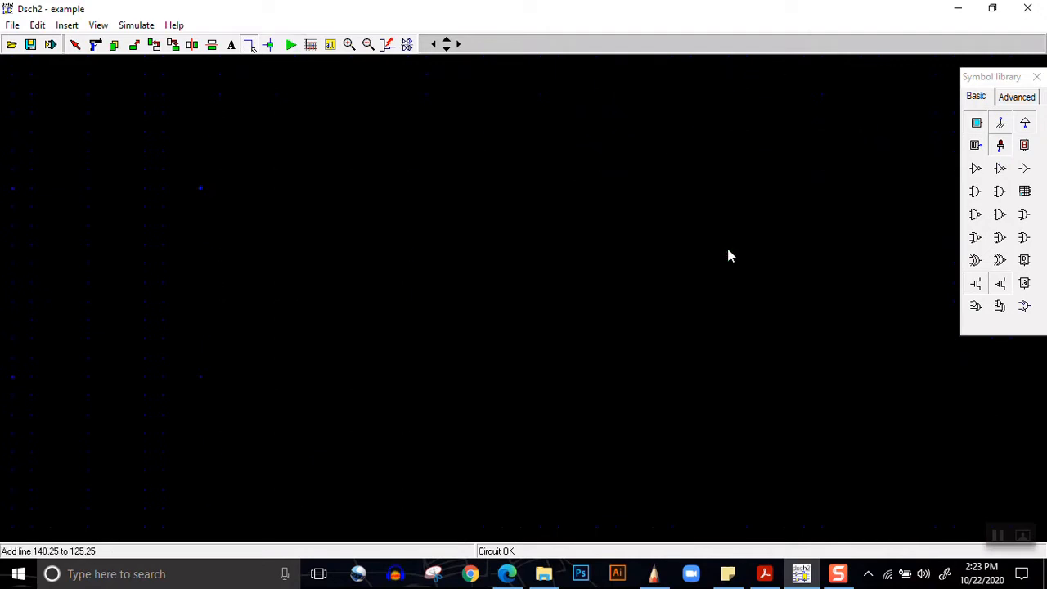
Rename the output light's pin to O.
double_click(728, 255)
drag(389, 188, 336, 194)
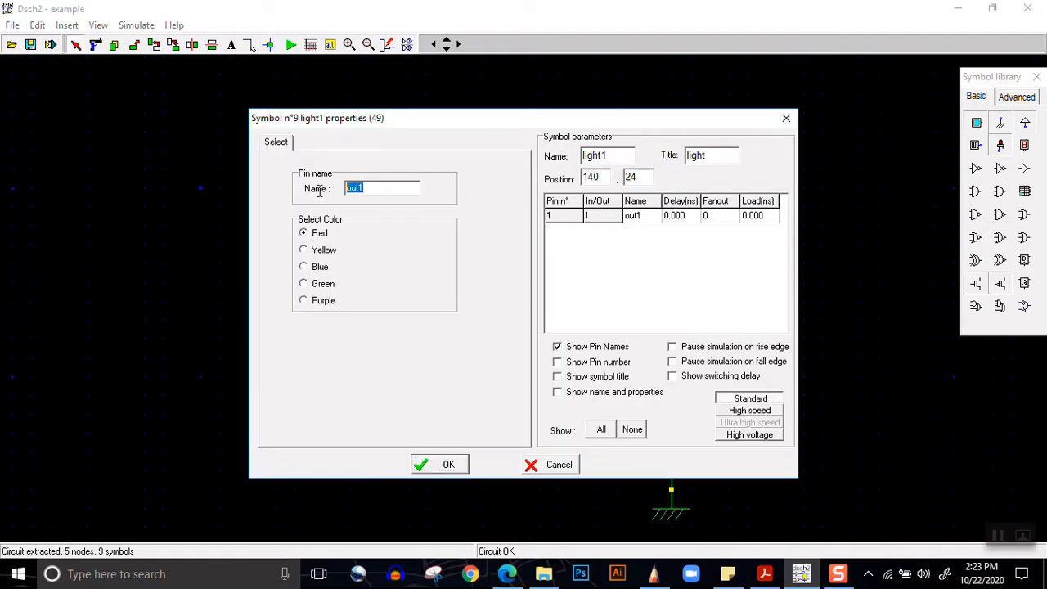
text(O)
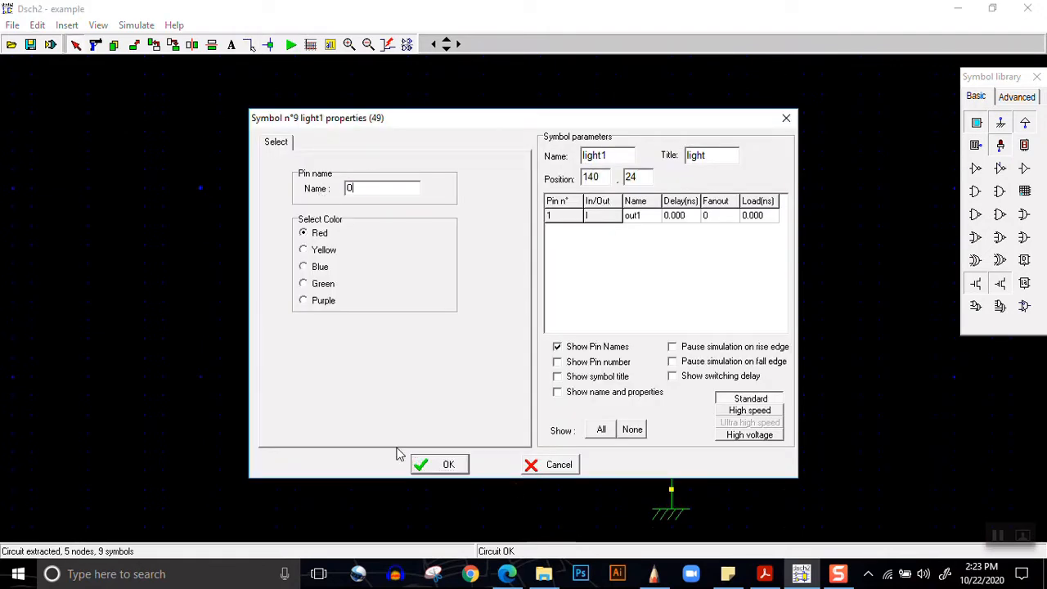
click(439, 468)
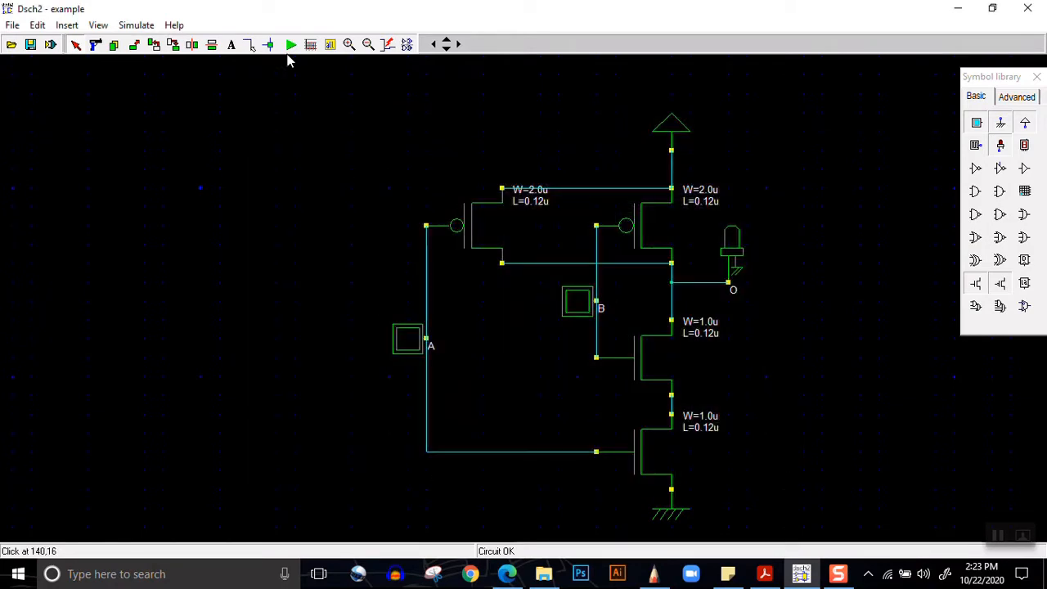
Simulate the gate with both inputs low, only A high, and both A and B high, and stop the simulation.
click(290, 44)
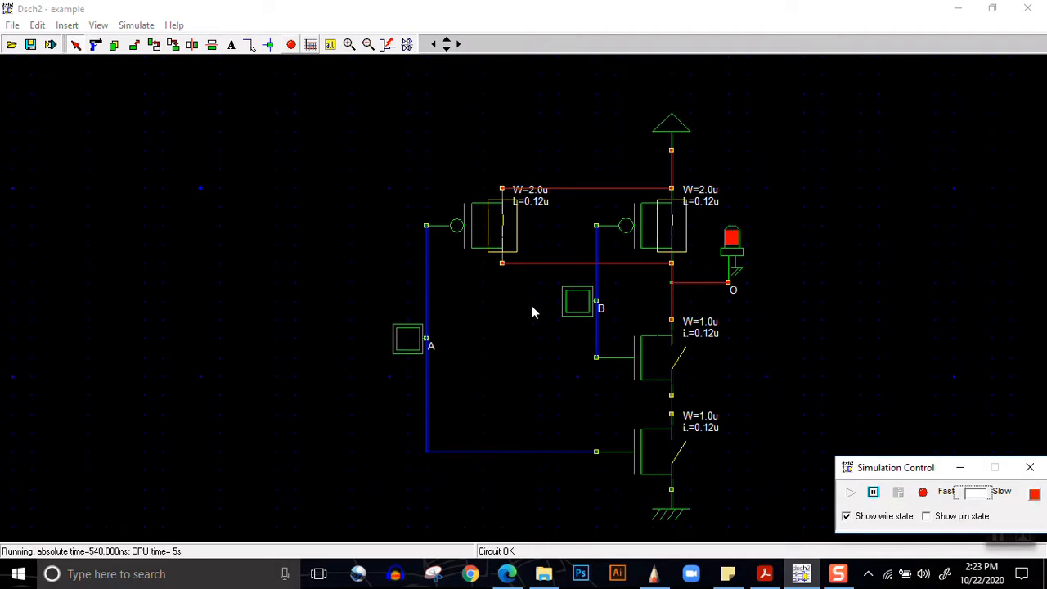
click(586, 301)
click(585, 301)
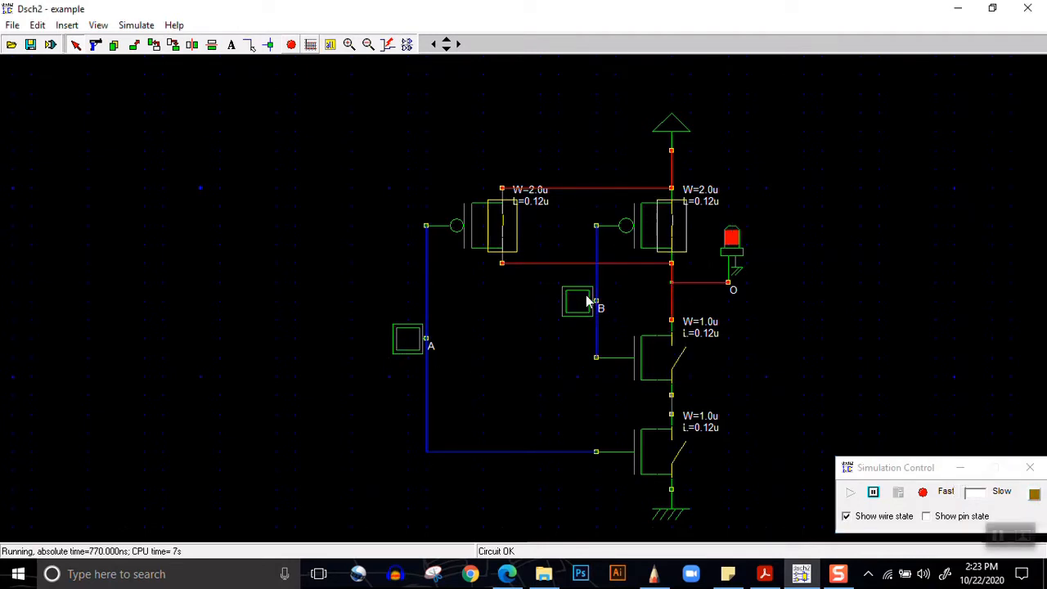
click(401, 342)
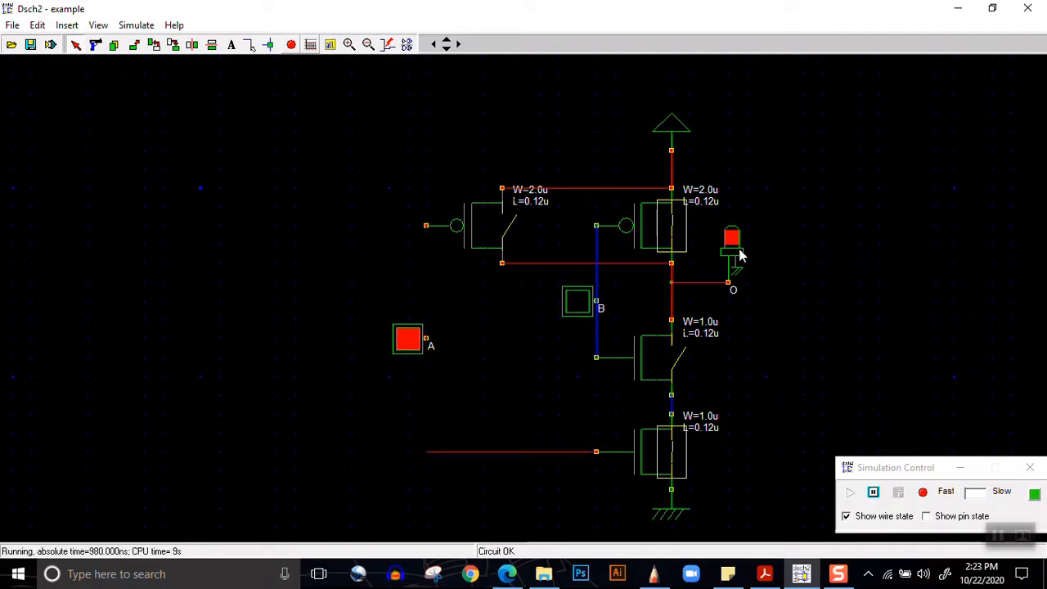
click(584, 302)
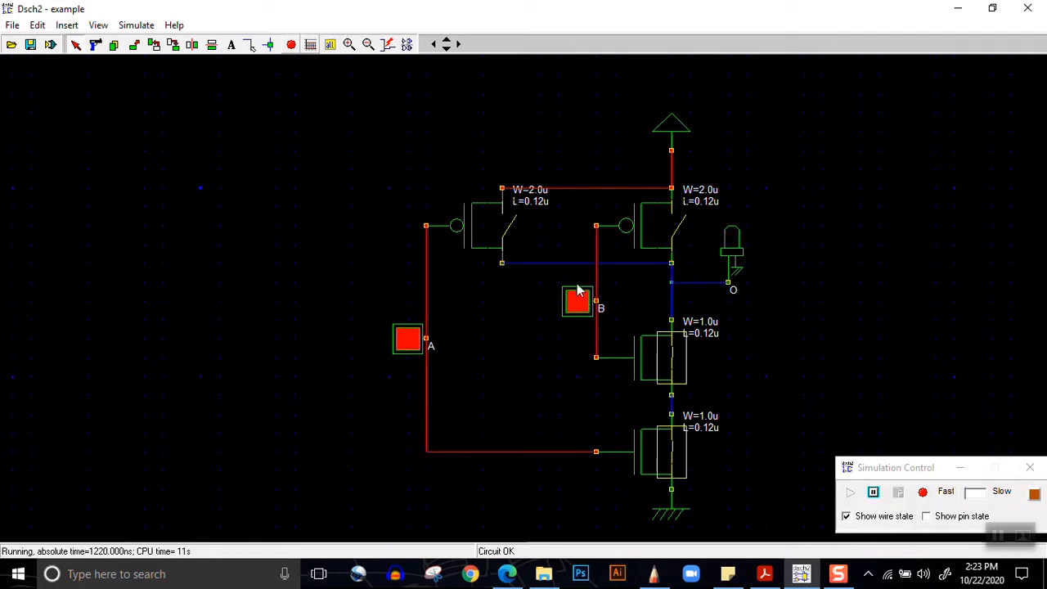
click(291, 44)
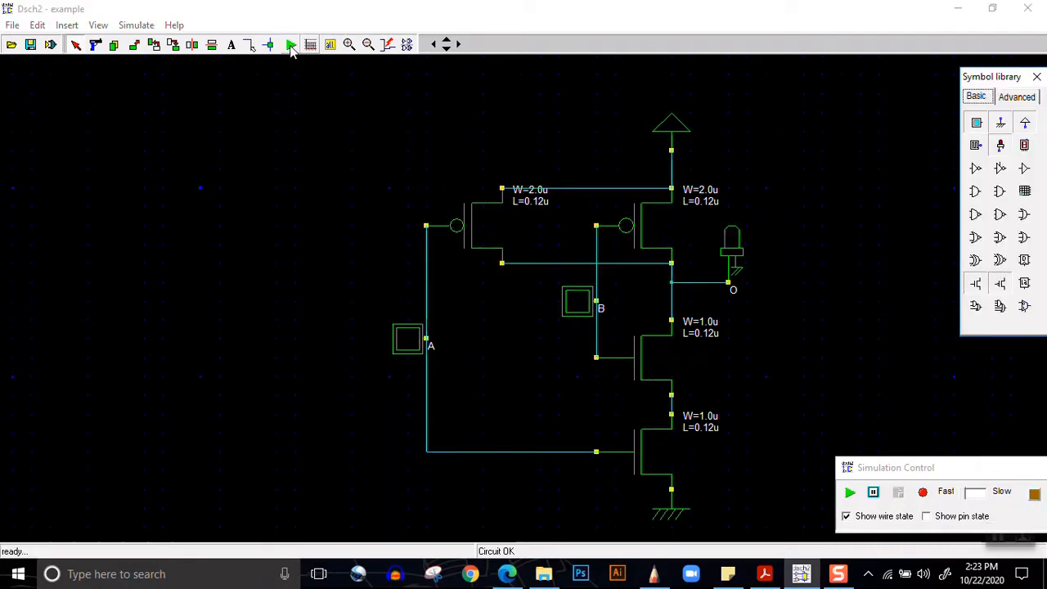
Save the schematic, then start saving a copy under the file name AAA_nand2.
click(33, 44)
click(15, 25)
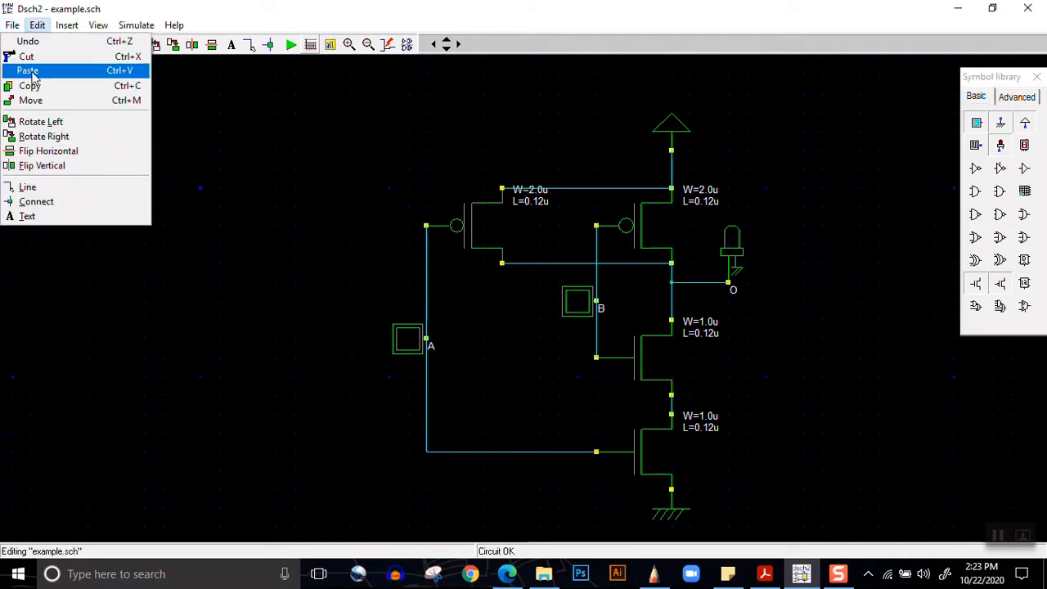
click(31, 85)
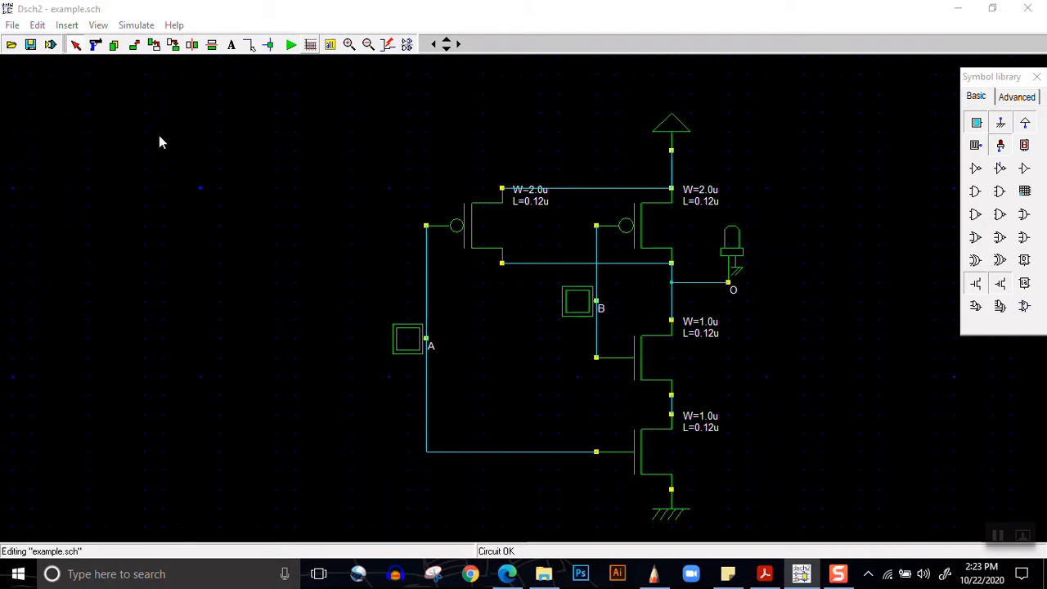
text(A)
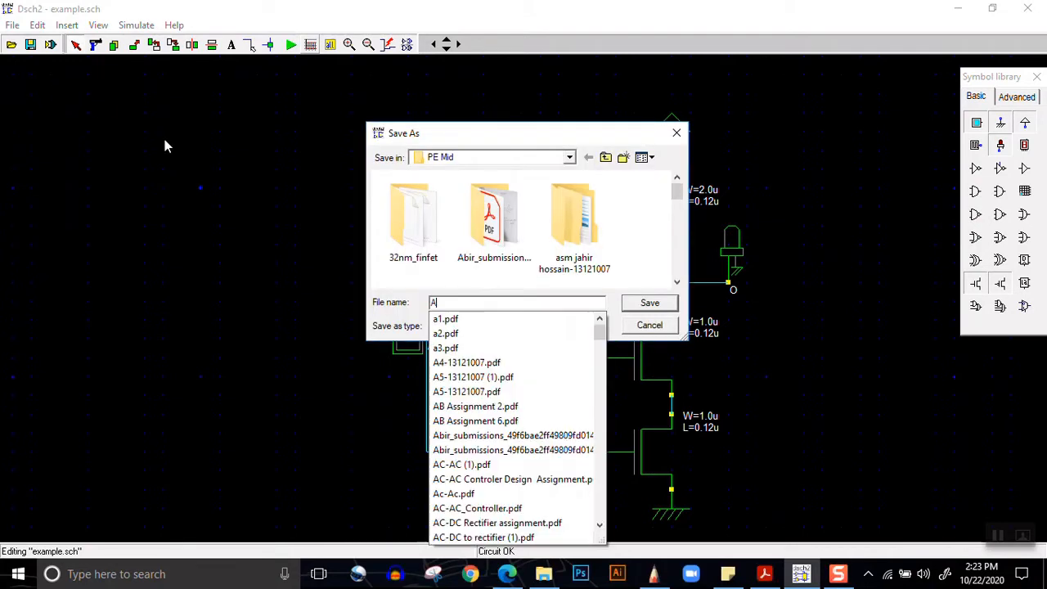
text(AA_nand2)
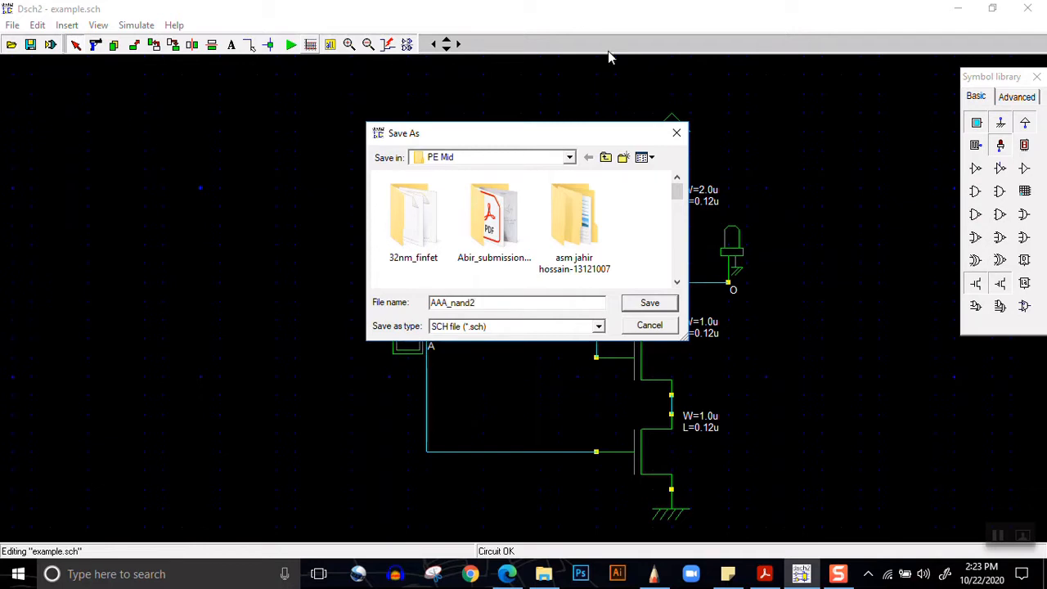
Set the save location to the BRAC folder in My Drive on the Google Drive File Stream (D:) drive.
click(606, 157)
click(605, 157)
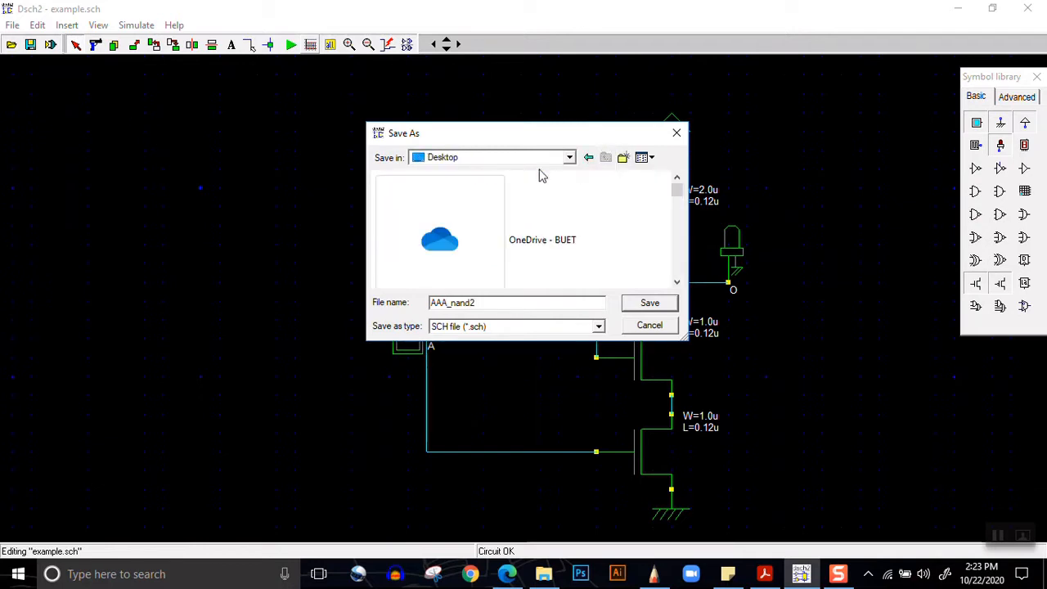
scroll(531, 188, down, 3)
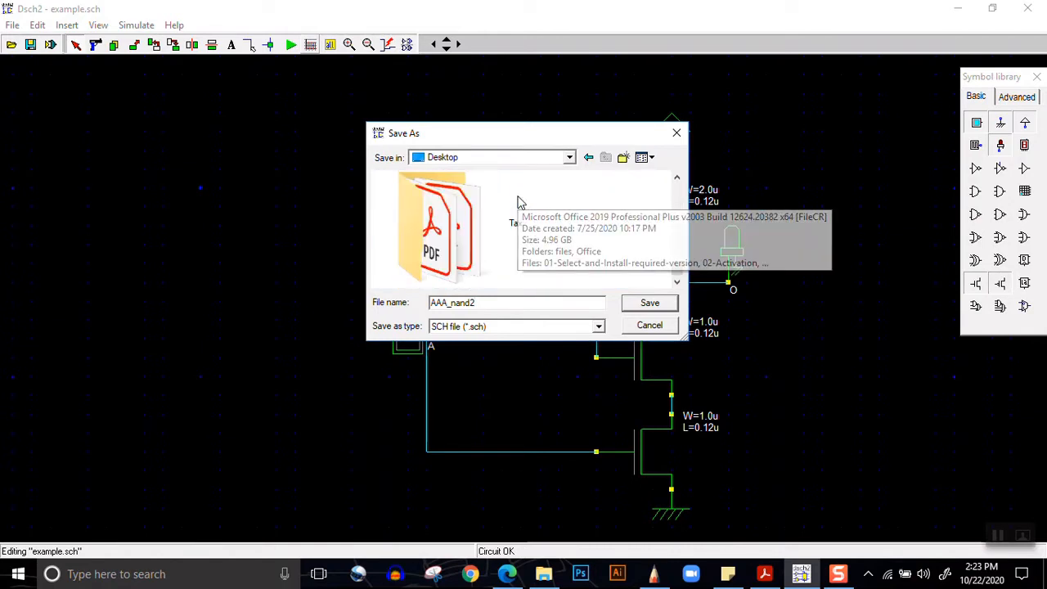
scroll(517, 202, up, 3)
scroll(518, 202, down, 3)
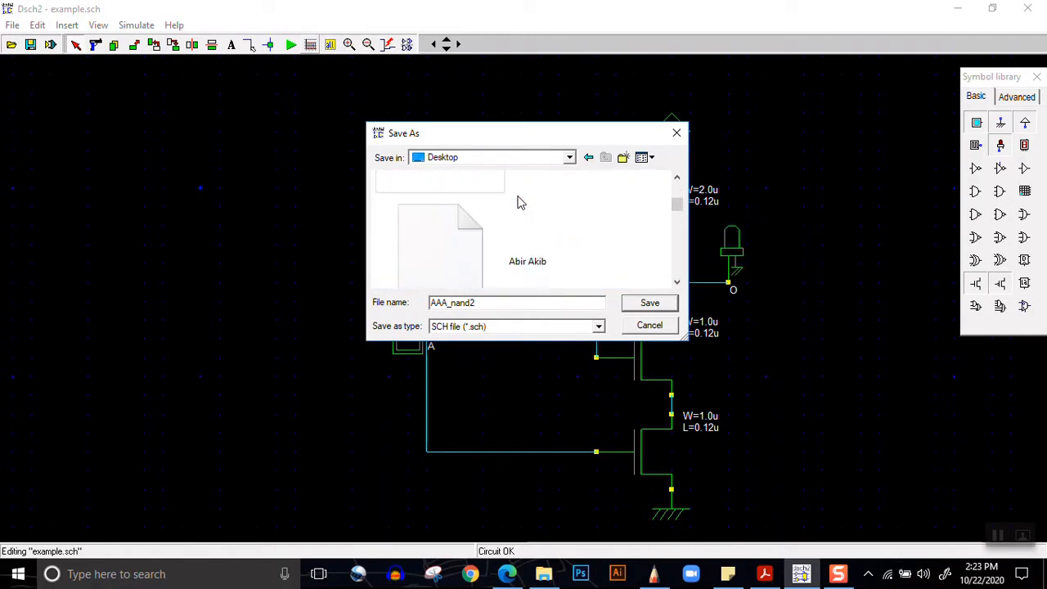
scroll(517, 202, up, 2)
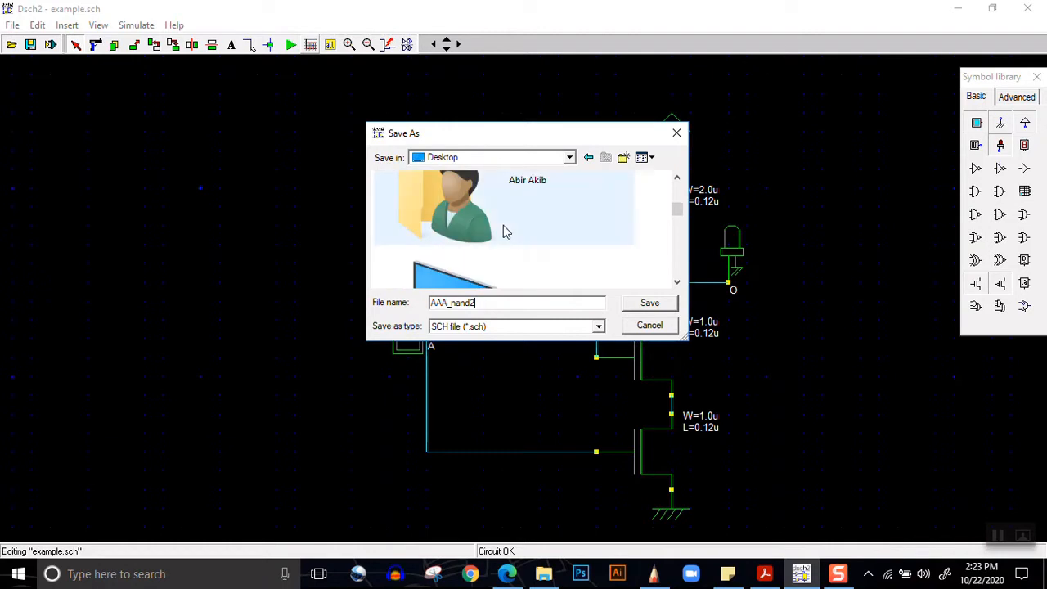
scroll(502, 229, down, 1)
double_click(490, 227)
scroll(491, 242, down, 5)
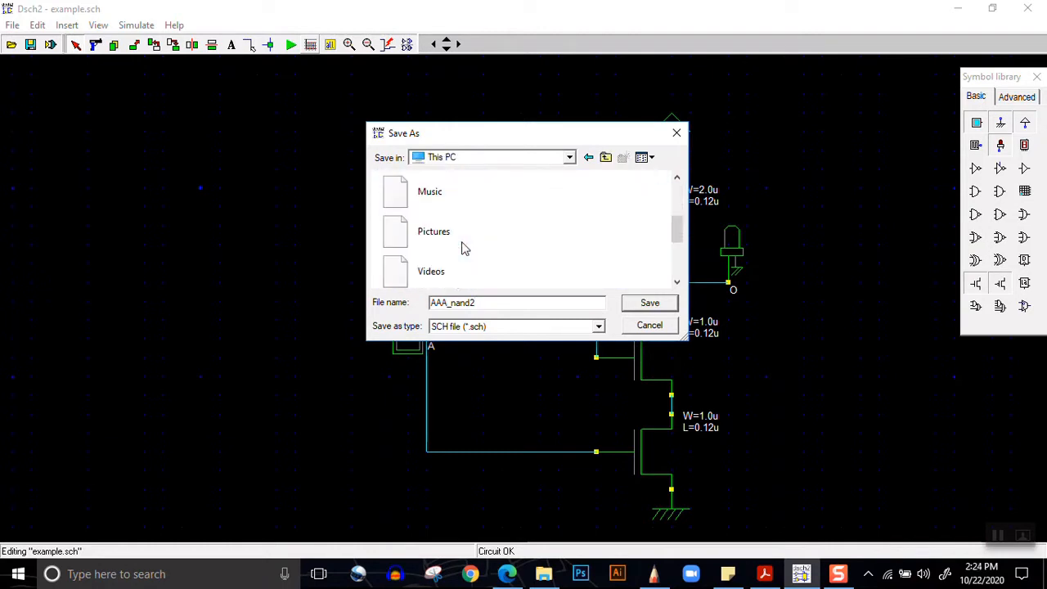
double_click(477, 234)
double_click(409, 196)
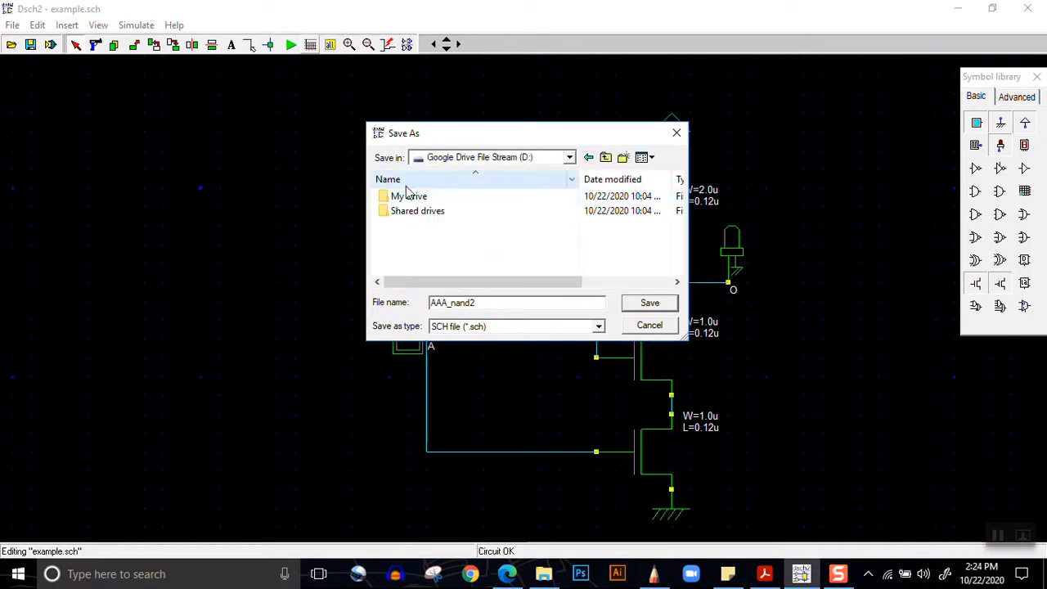
double_click(406, 195)
Save AAA_nand2 in the Export dsch2 folder under Fall 20, EEE412, Lab Softwares, Export dsch2.
scroll(434, 245, down, 1)
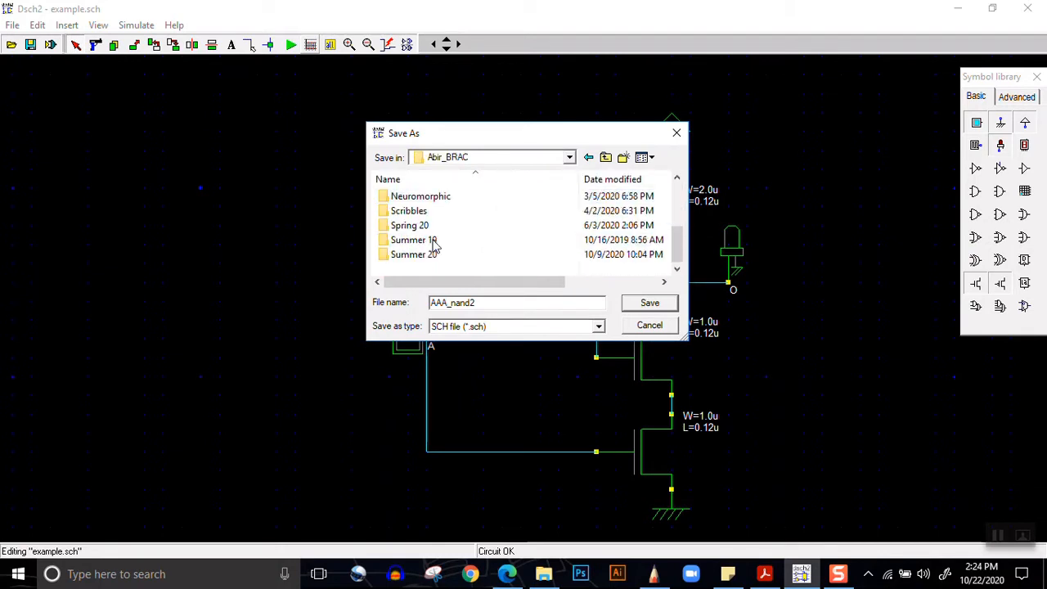
scroll(433, 237, up, 1)
double_click(414, 212)
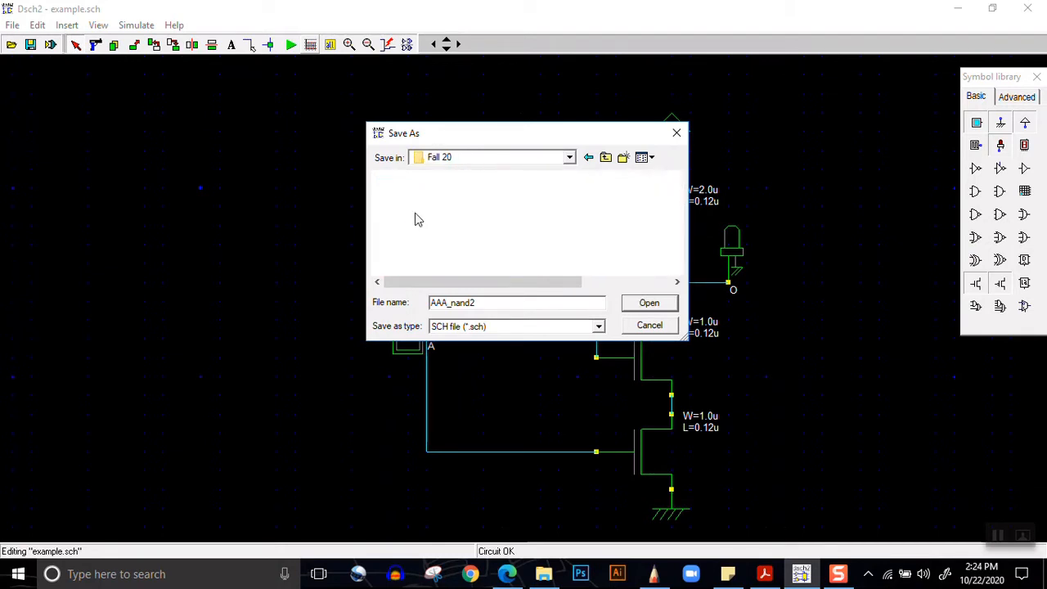
click(423, 198)
double_click(423, 198)
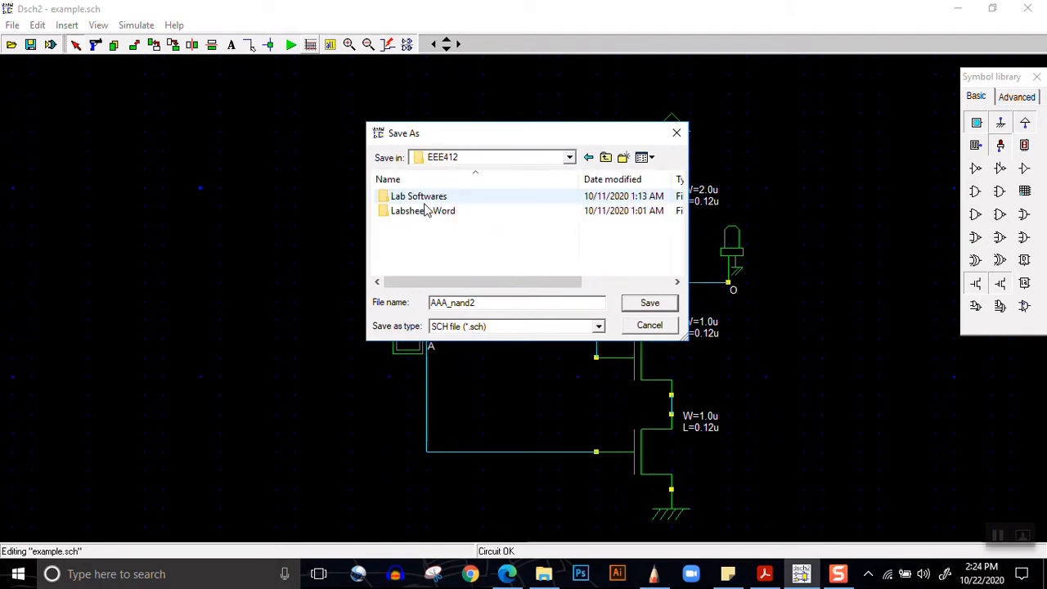
click(441, 197)
double_click(442, 197)
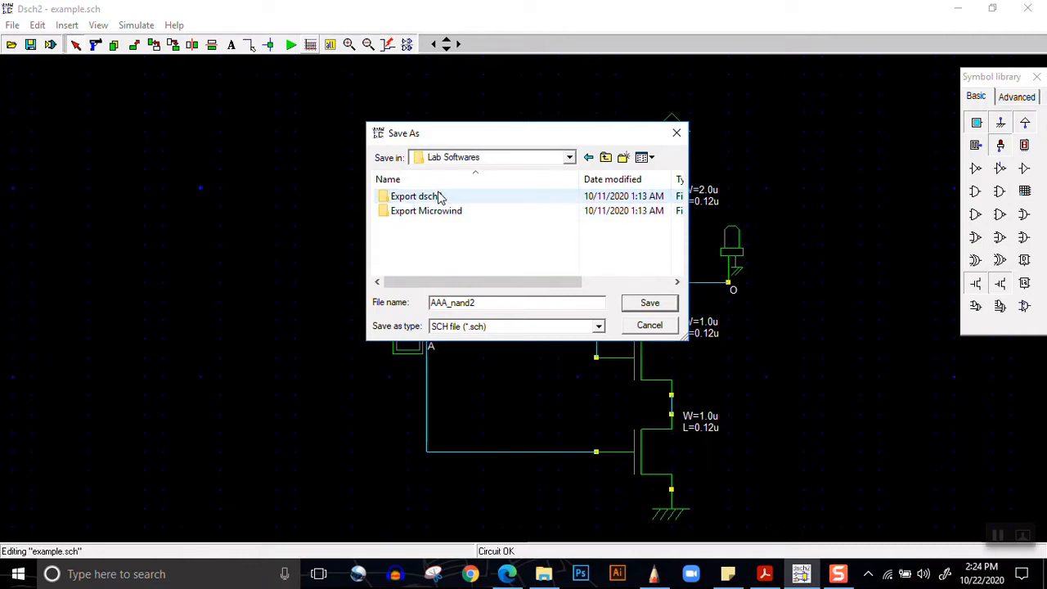
double_click(433, 198)
double_click(432, 199)
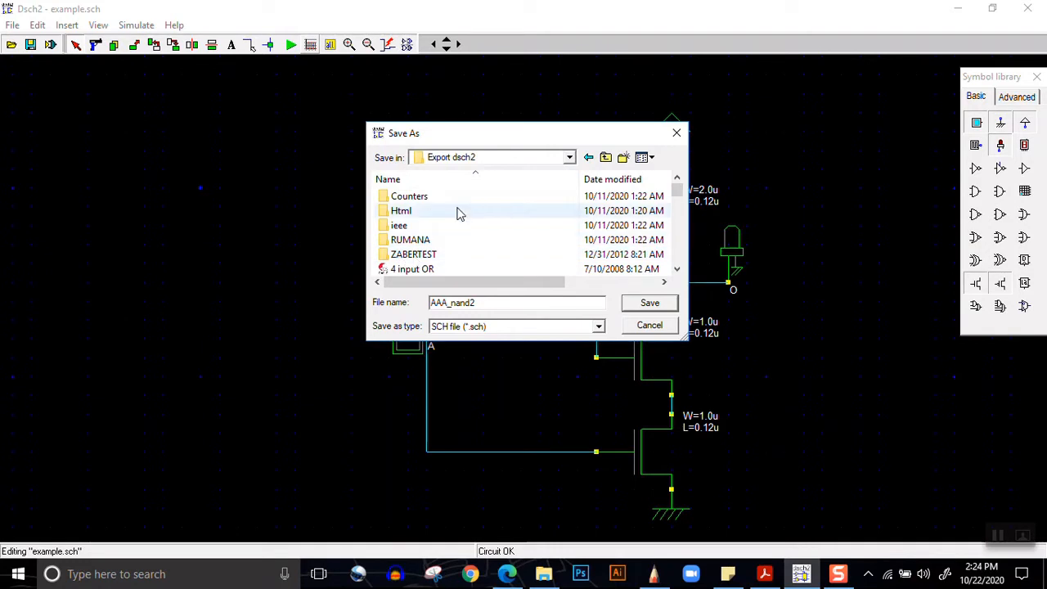
click(648, 304)
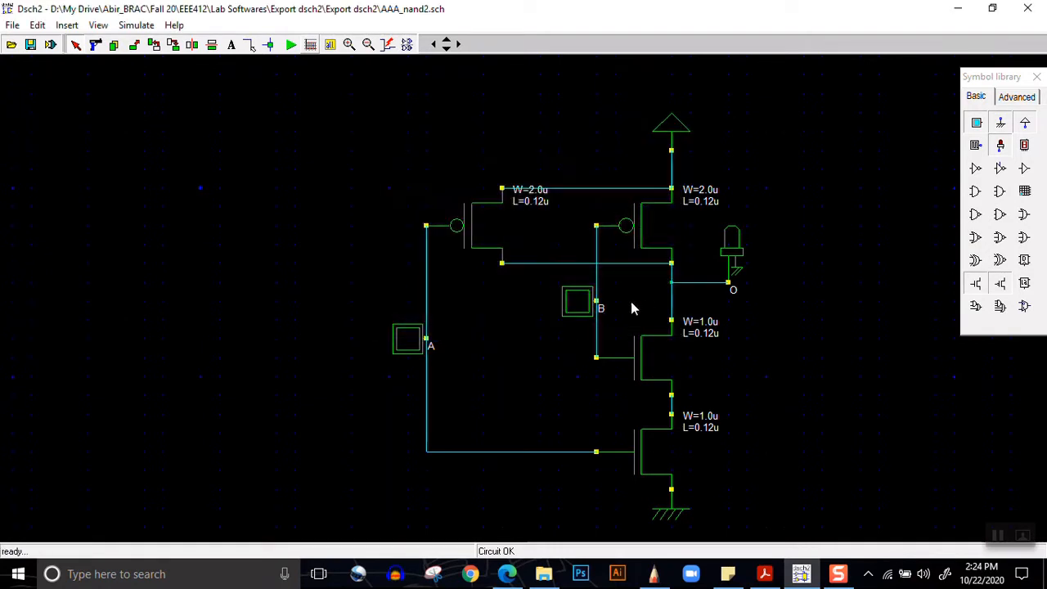
Convert the schematic into a new symbol named AAA_nand2, keeping the proposed pin positions and decreasing sort order.
click(12, 25)
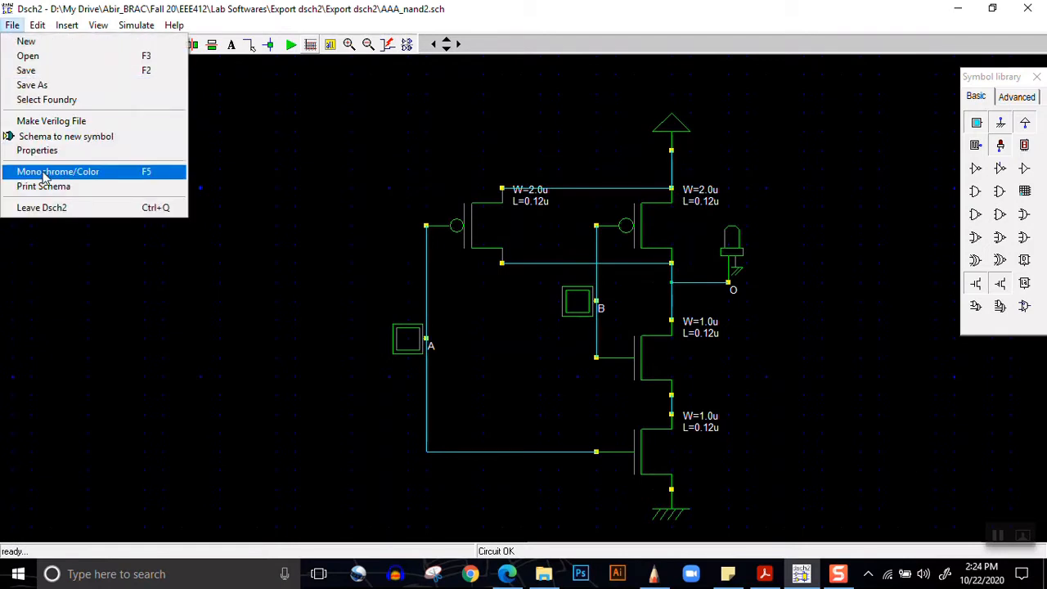
click(49, 136)
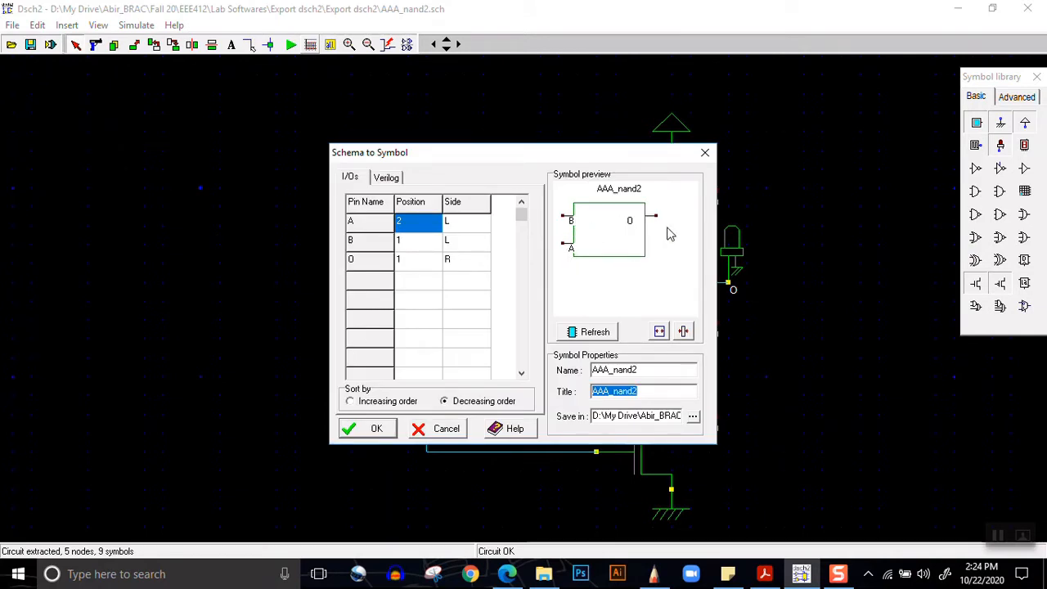
click(375, 433)
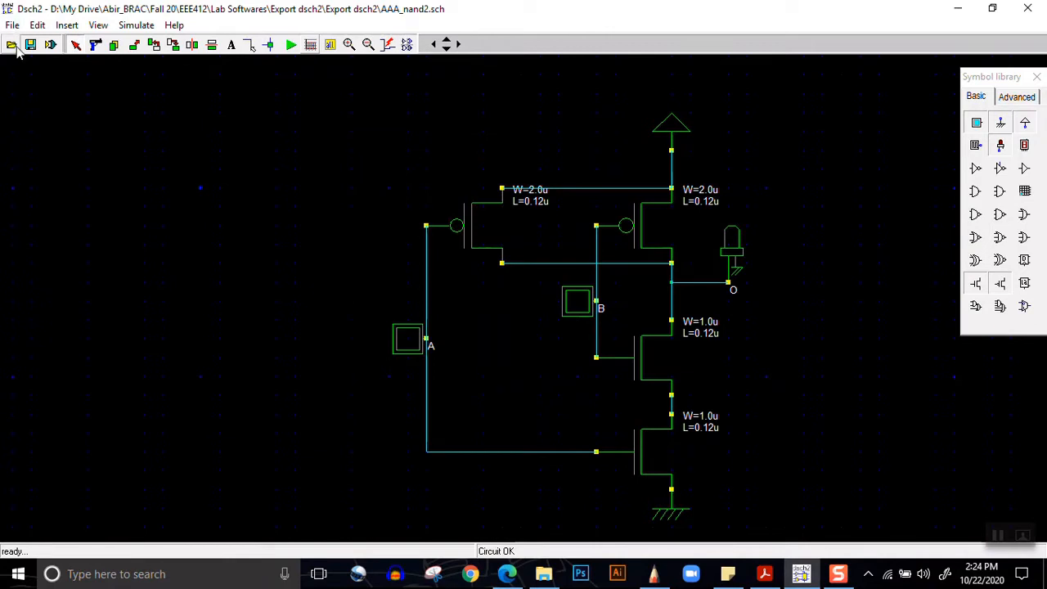
Insert the user symbol AAA_nand2.sym in the empty area beside the transistor-level NAND circuit.
click(67, 24)
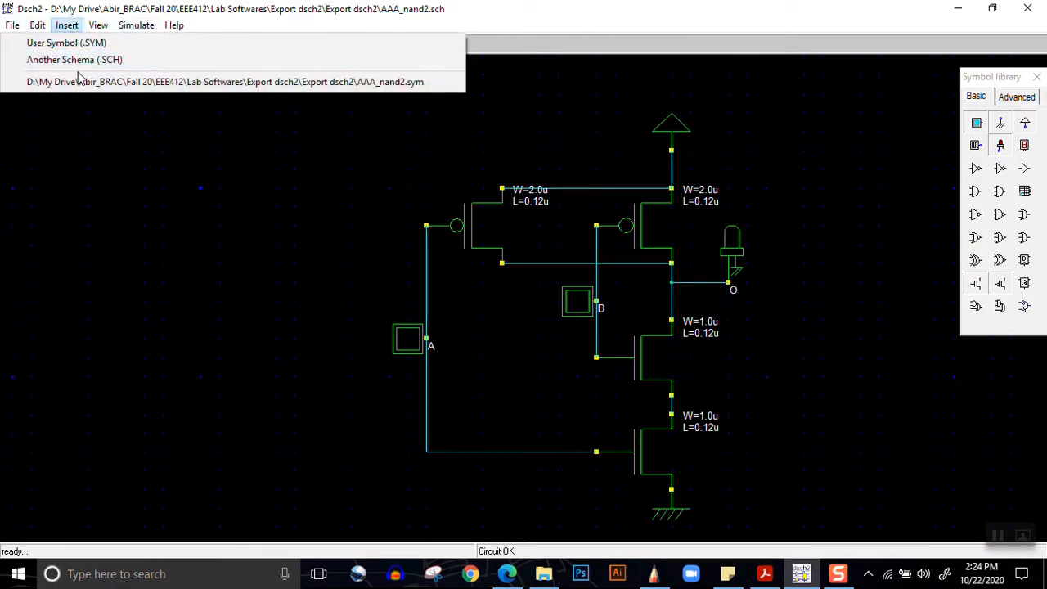
click(82, 44)
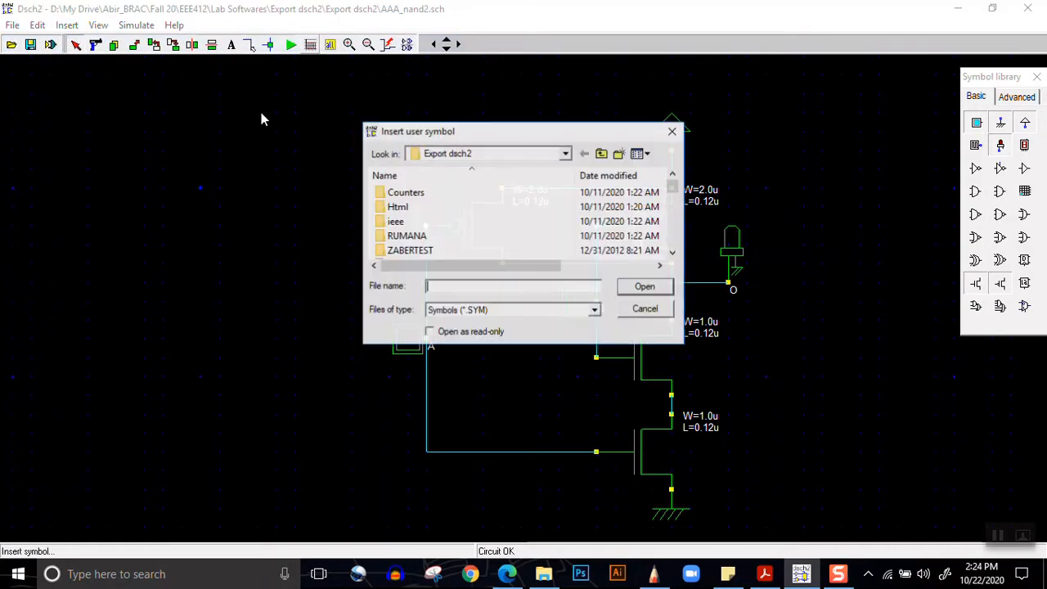
text(aaa)
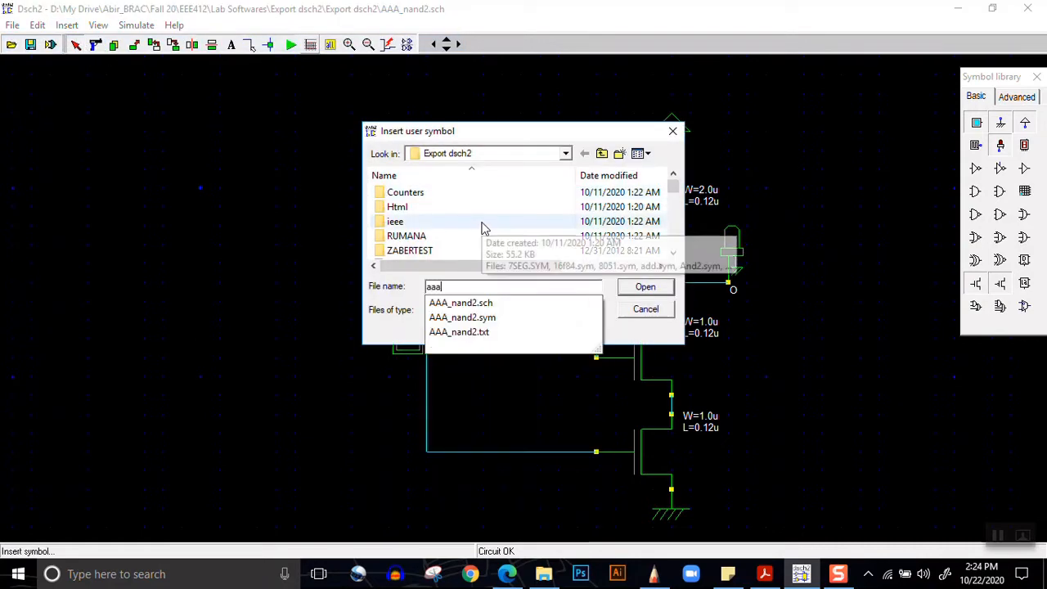
click(501, 321)
click(635, 287)
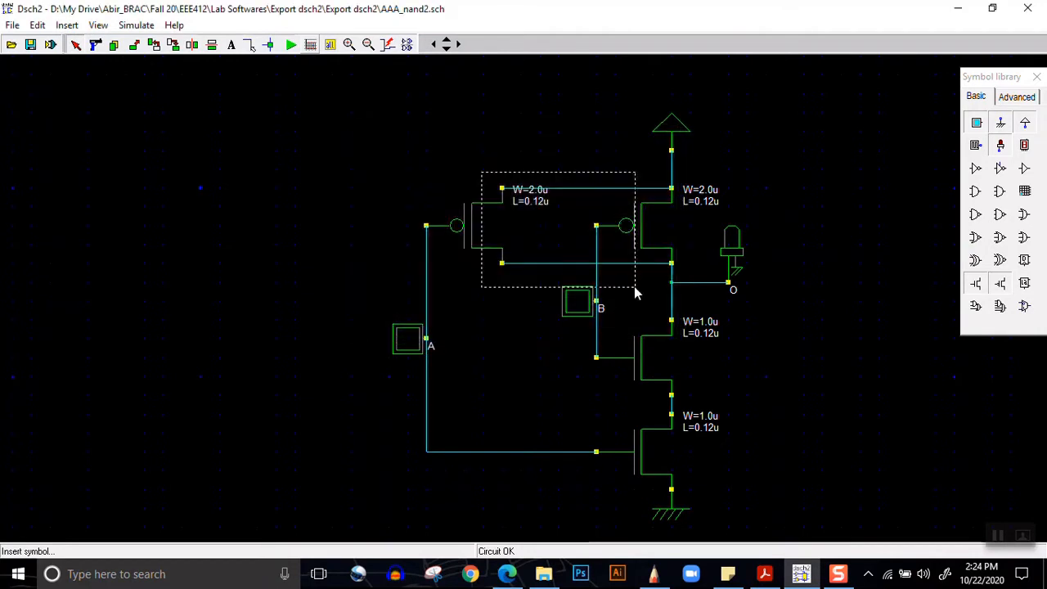
click(308, 239)
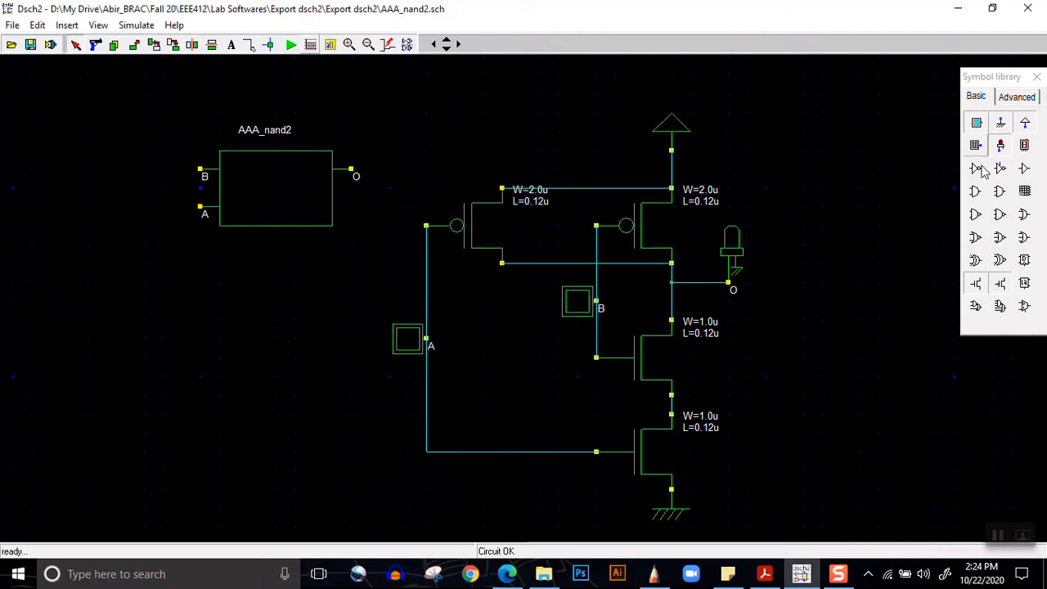
Attach an output light to the AAA_nand2 symbol's O pin and input buttons to its B and A pins.
click(1001, 146)
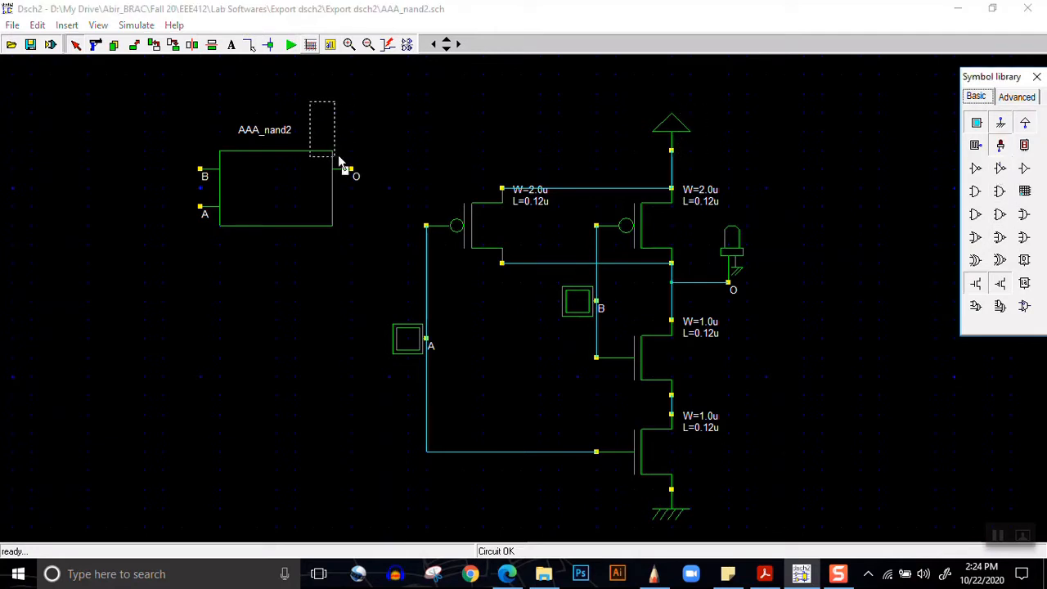
click(375, 172)
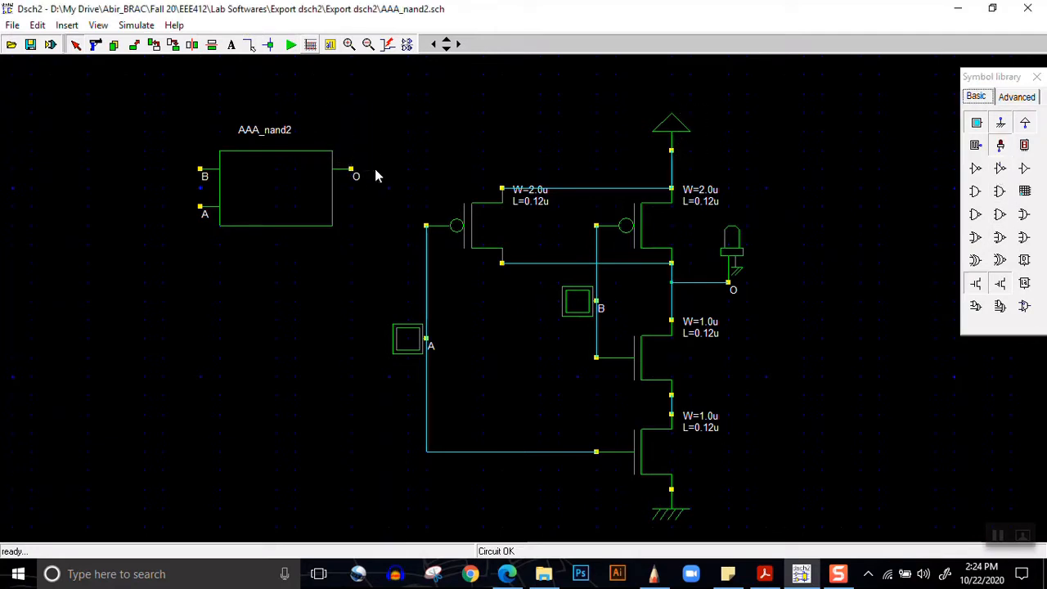
click(976, 123)
click(179, 183)
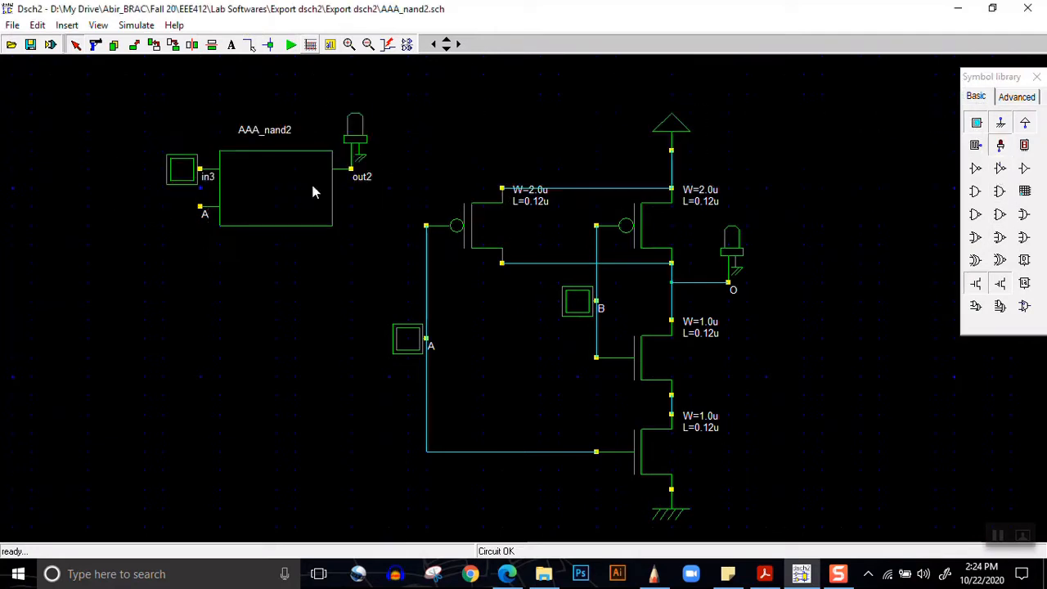
click(979, 126)
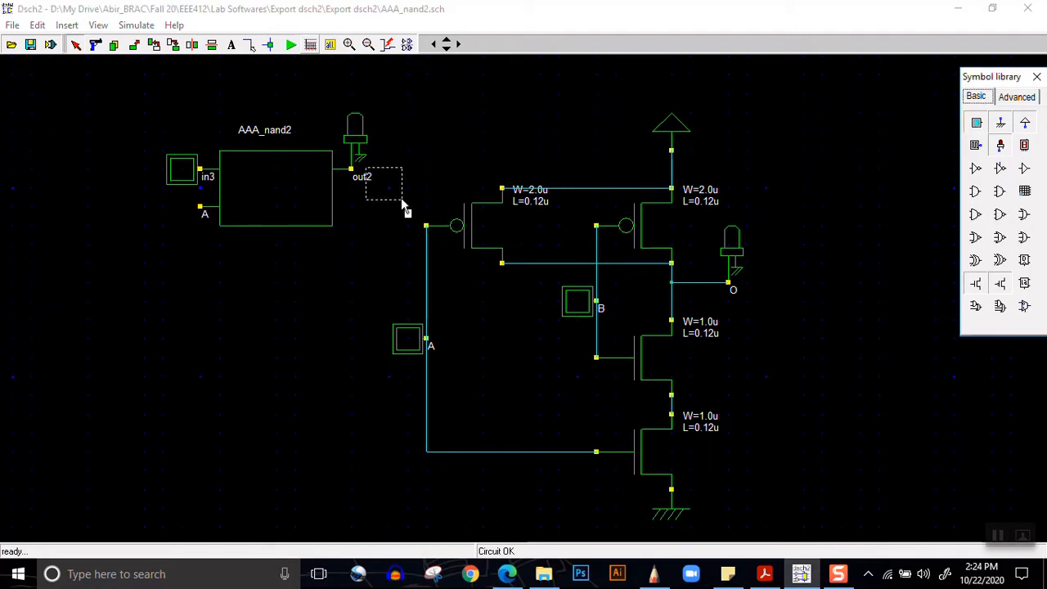
click(200, 228)
Simulate the AAA_nand2 symbol by toggling in3, setting only in4 high and setting both inputs high, and stop the simulation.
click(290, 44)
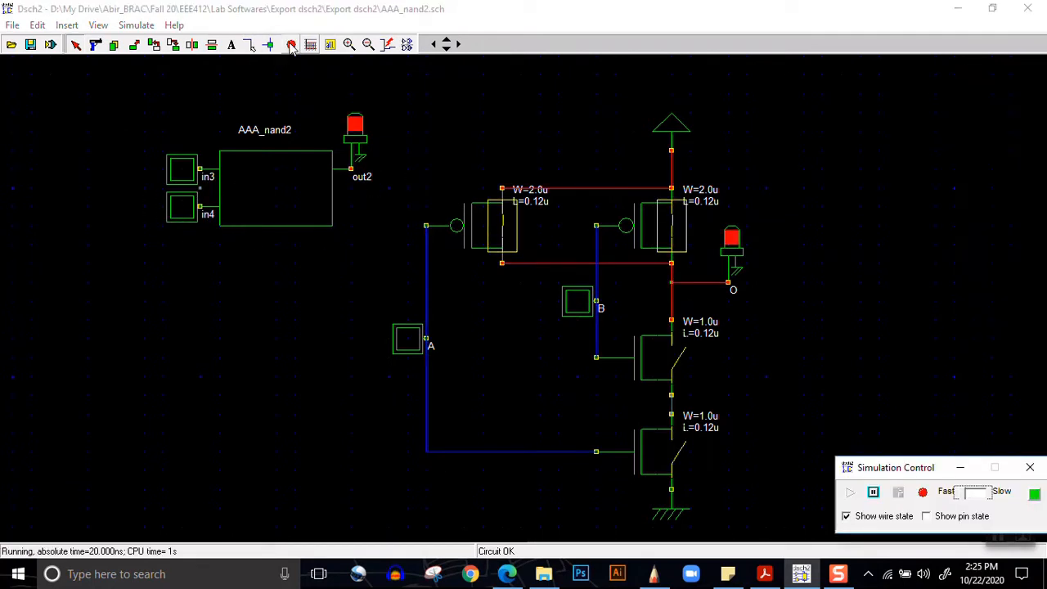
click(178, 171)
click(179, 172)
click(184, 208)
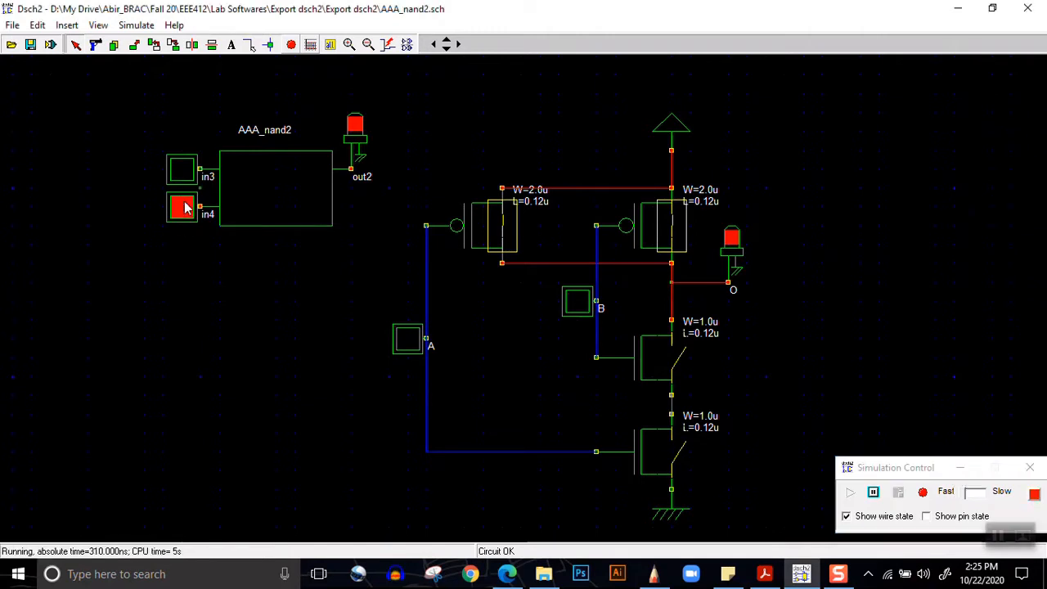
click(183, 174)
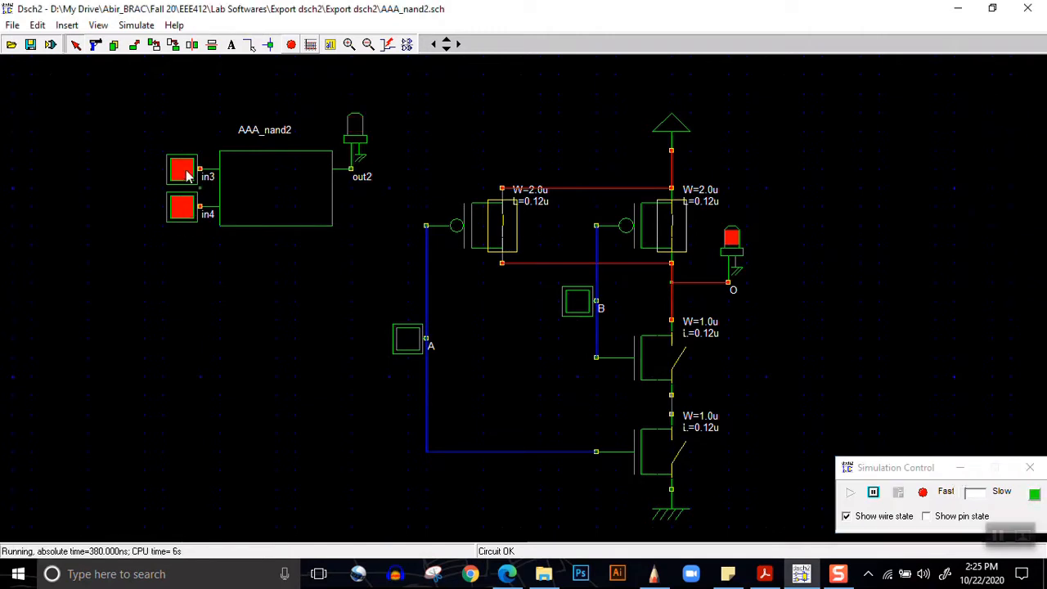
click(290, 44)
Create a new schematic without saving the modified one, and place a PMOS with an NMOS below it and a ground at the NMOS source.
click(12, 25)
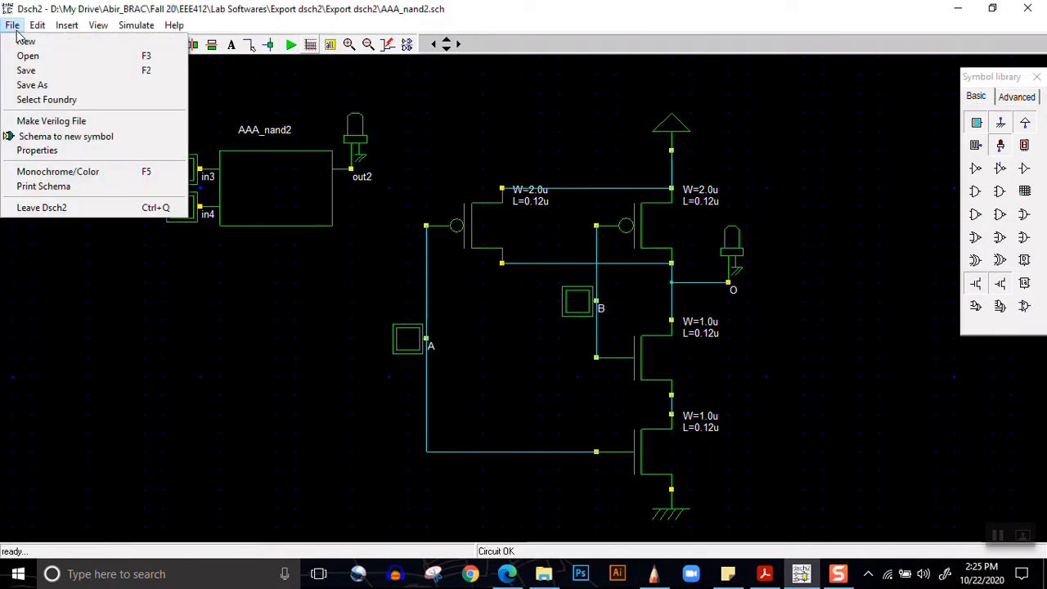
click(20, 40)
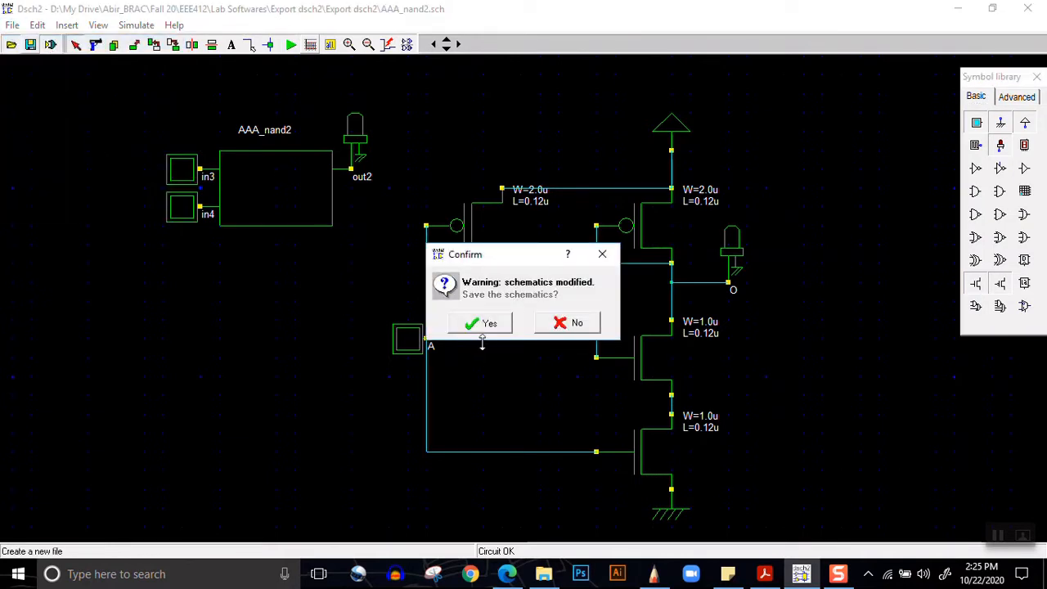
click(558, 329)
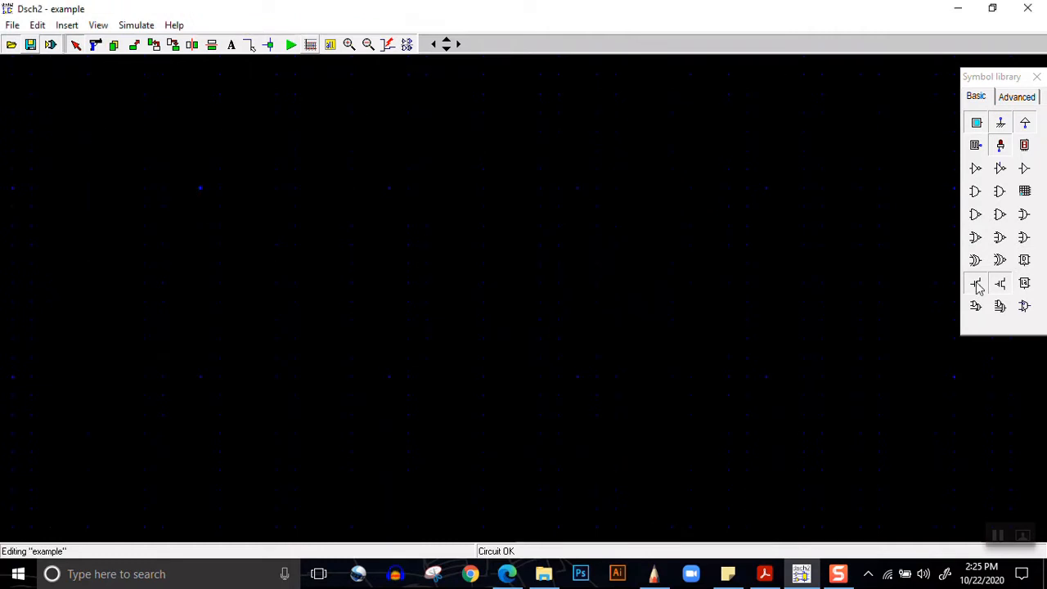
drag(999, 285, 496, 249)
drag(976, 284, 508, 321)
drag(996, 128, 516, 356)
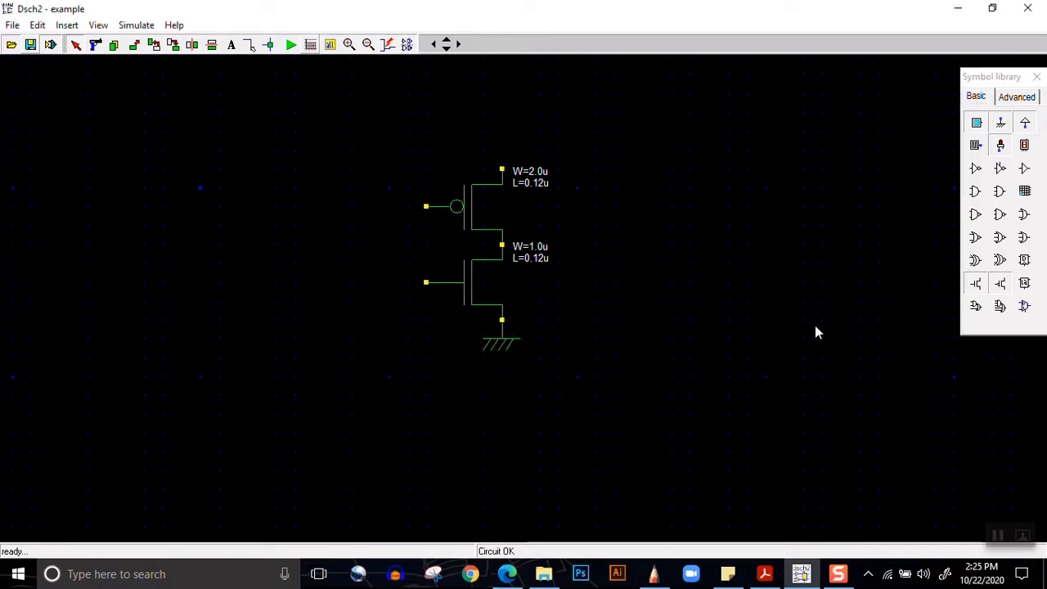
Add a VDD supply to the PMOS source and an input button midway between the two transistor gate pins.
drag(1024, 145, 558, 170)
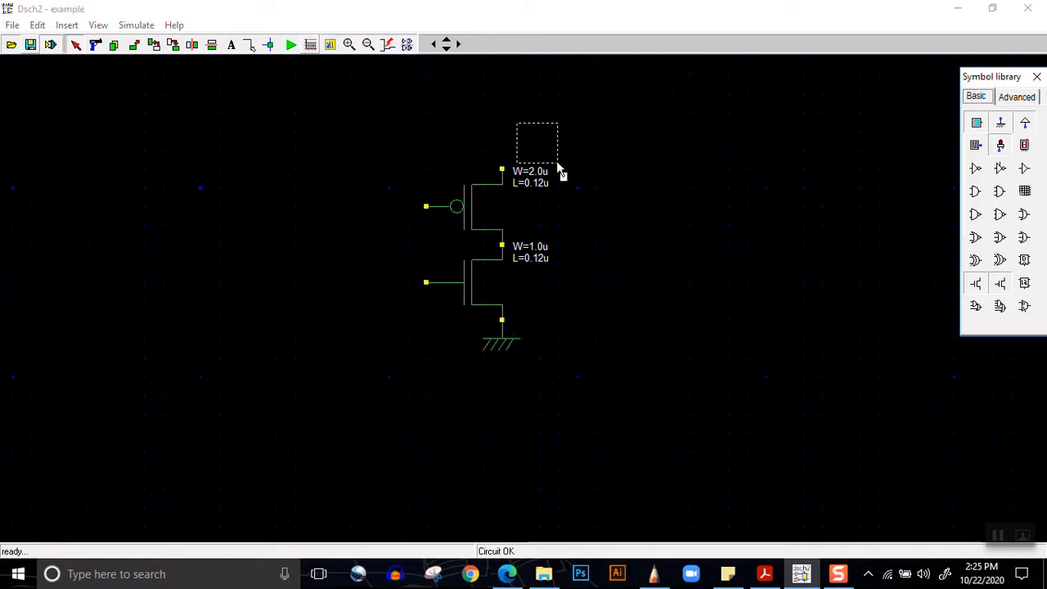
click(516, 171)
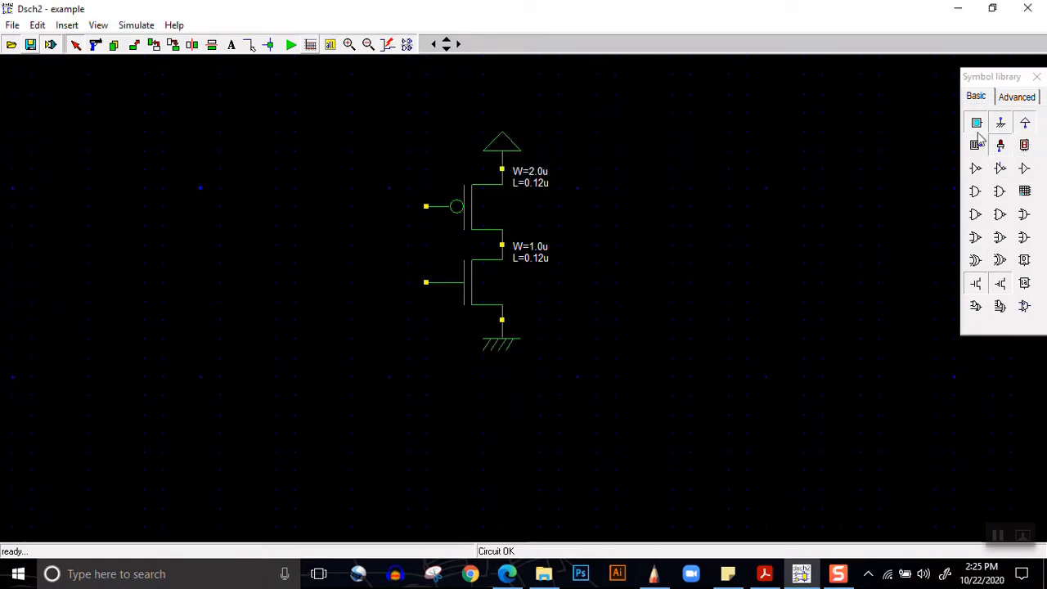
drag(977, 144, 433, 267)
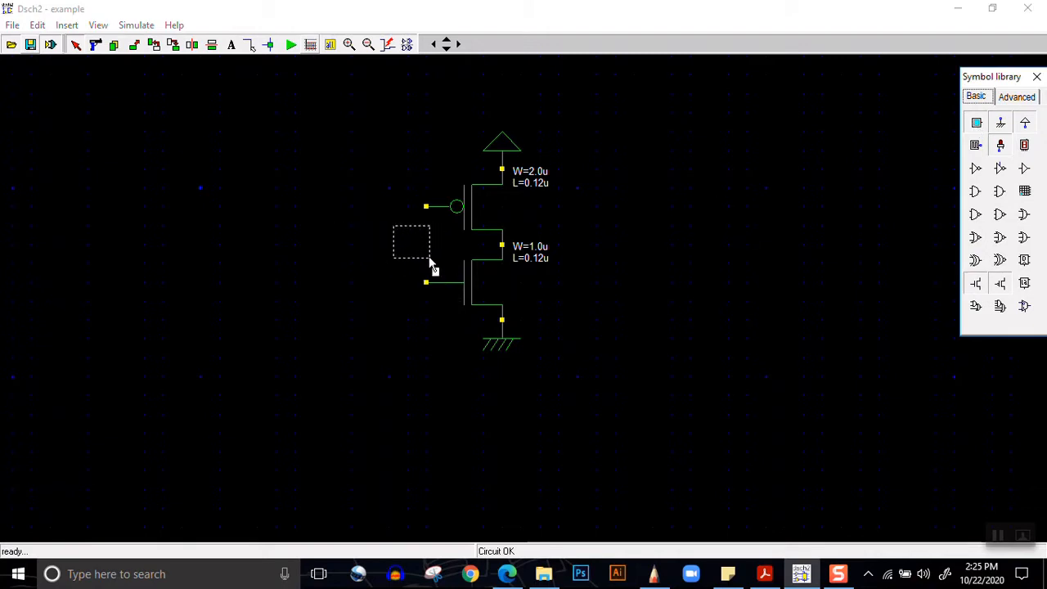
click(425, 264)
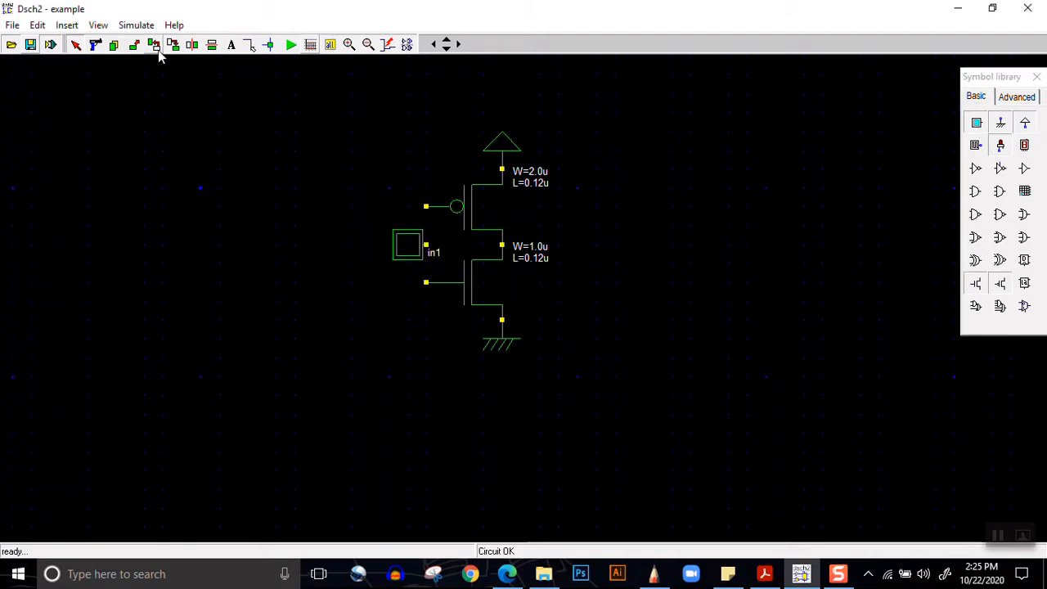
Wire the two gates together through the input button, and run a wire from the shared drain node to an output light.
click(250, 44)
drag(426, 207, 425, 282)
mouse_move(502, 245)
mouse_down()
mouse_move(568, 252)
mouse_move(559, 247)
mouse_up()
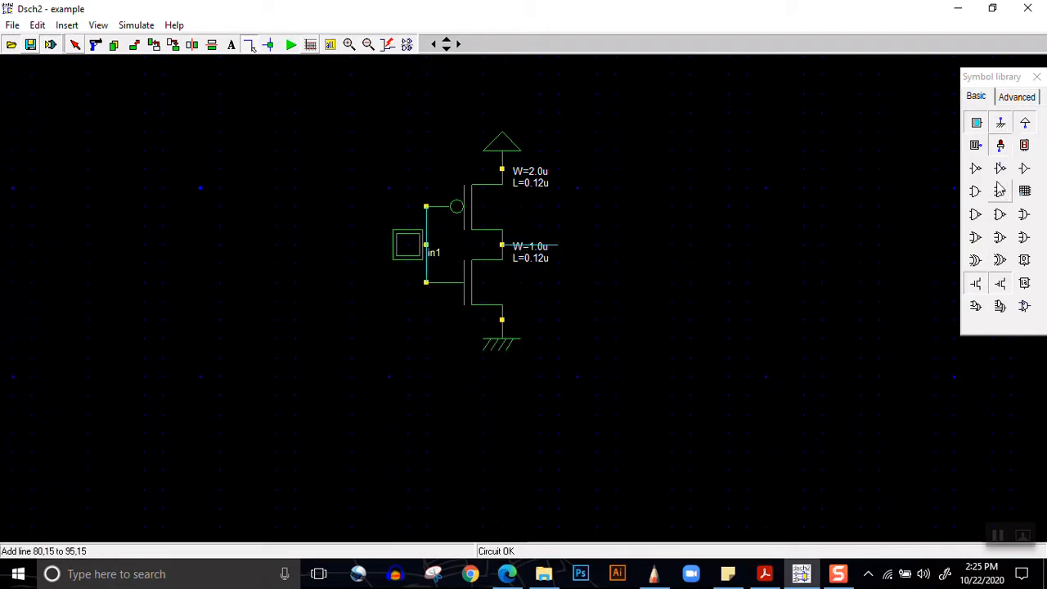
click(1001, 145)
click(577, 251)
Rename the output light's pin to ~A and the input button's pin to A.
double_click(561, 223)
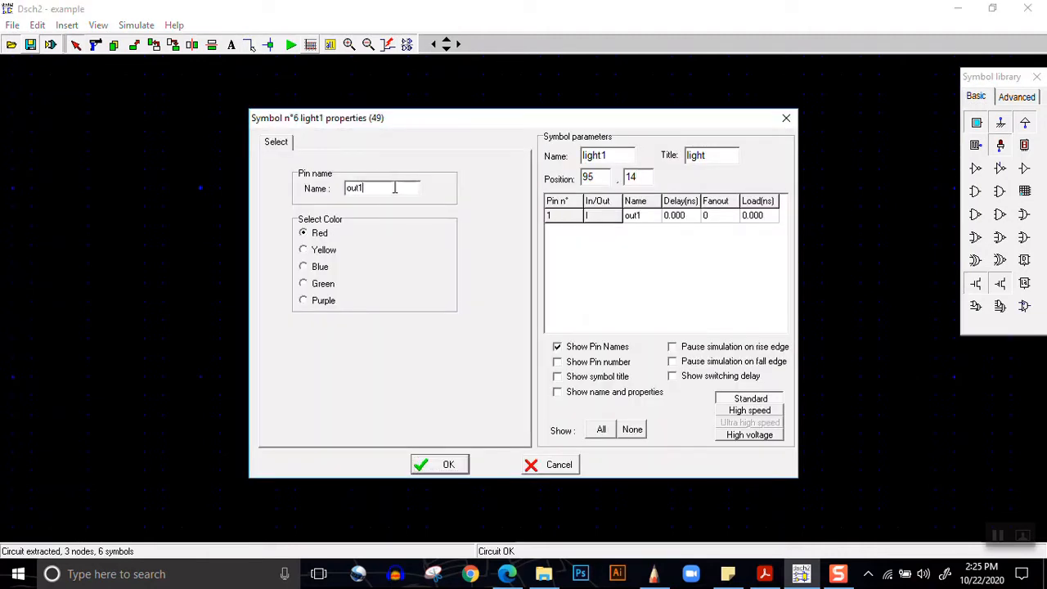
drag(392, 189, 328, 189)
text(A)
click(431, 465)
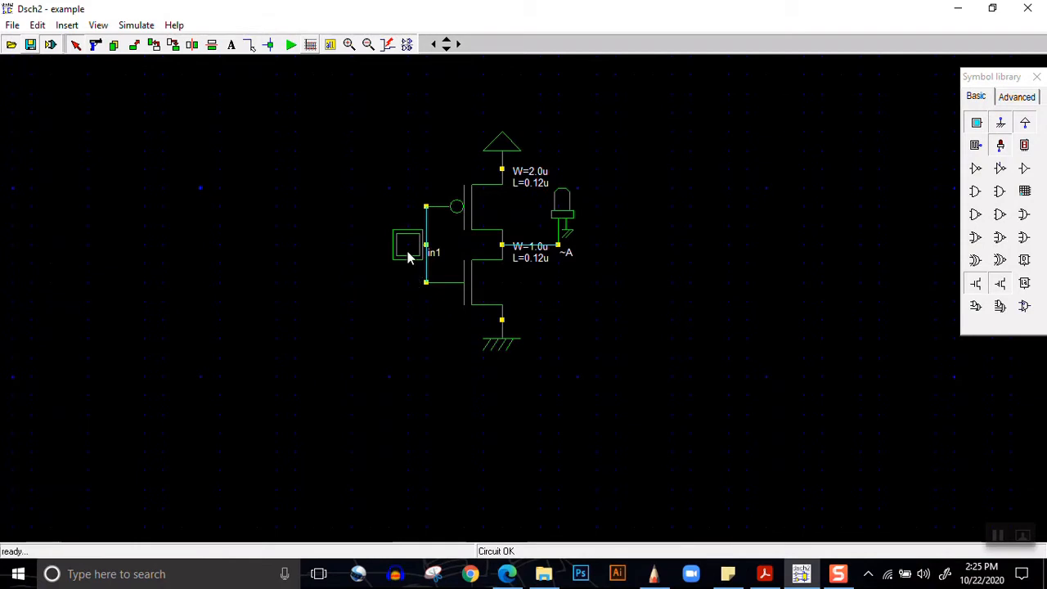
double_click(410, 254)
text(A)
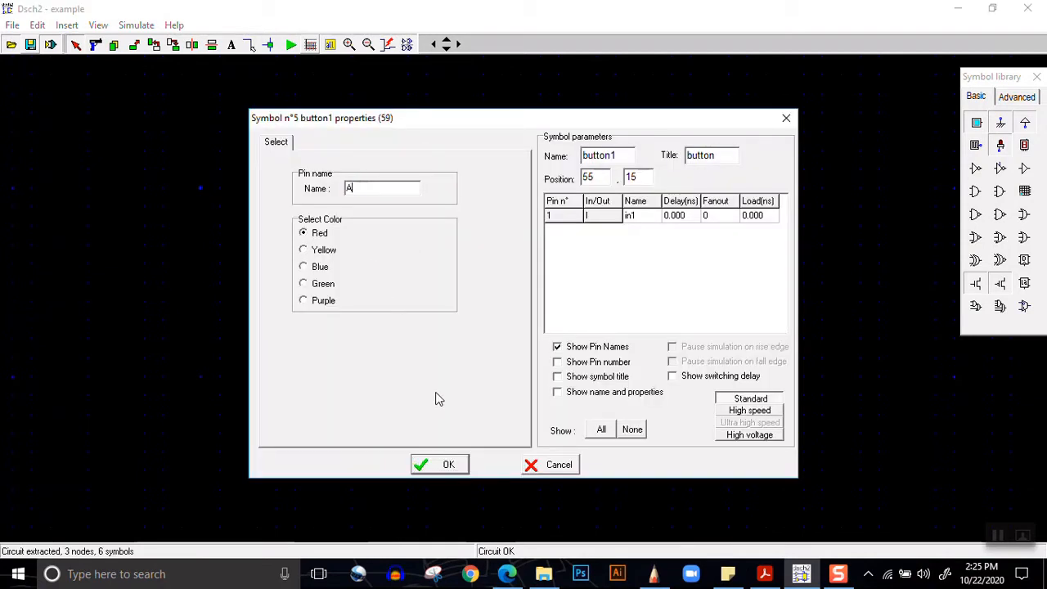
click(439, 463)
Simulate the inverter, set input A high, and stop the simulation.
click(290, 44)
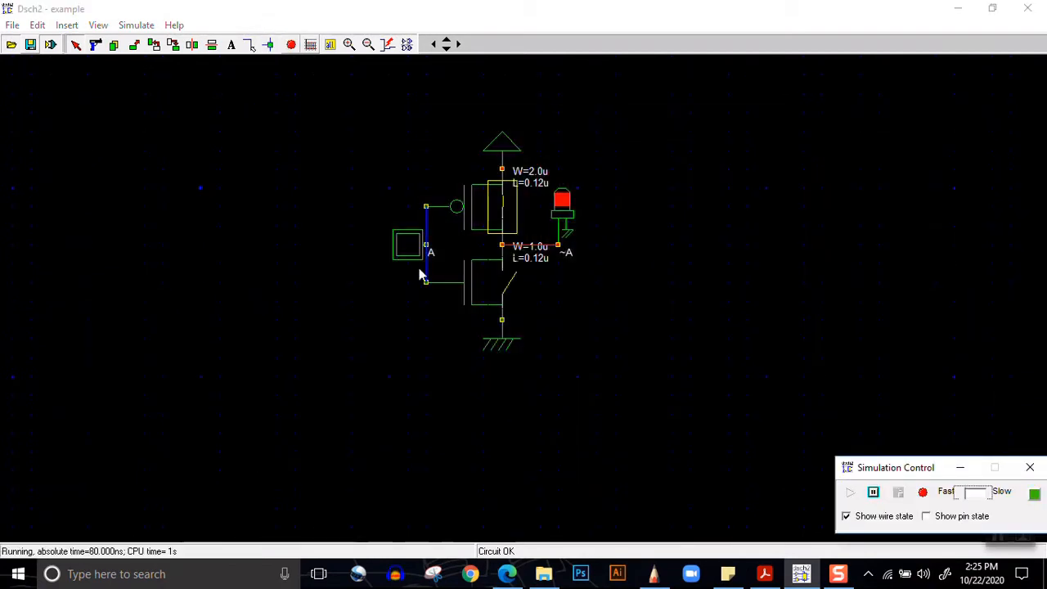
click(407, 243)
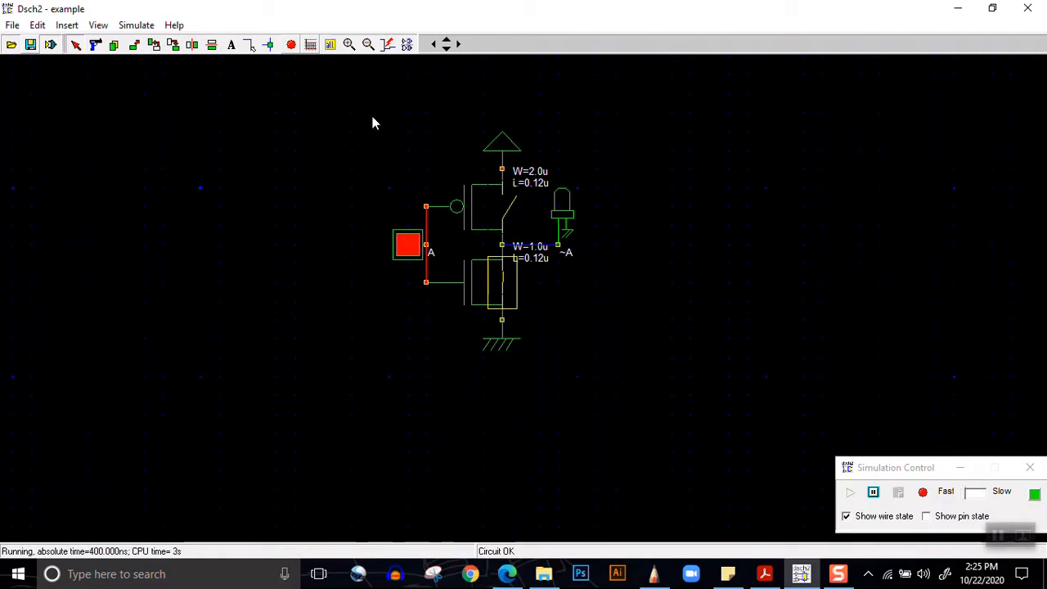
click(291, 45)
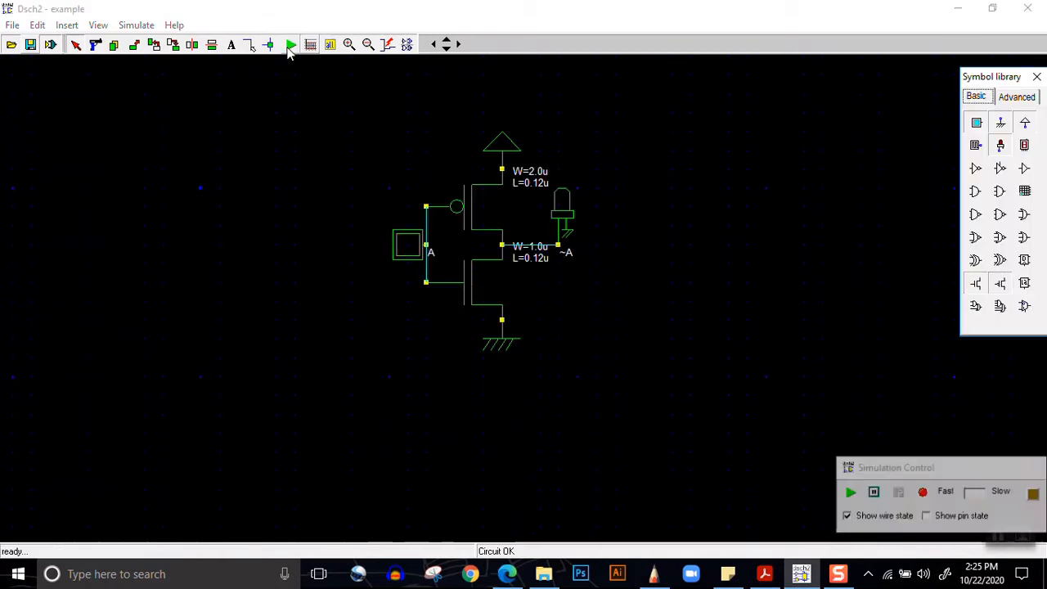
Save the inverter schematic under the file name AAA_not.
click(12, 25)
click(36, 85)
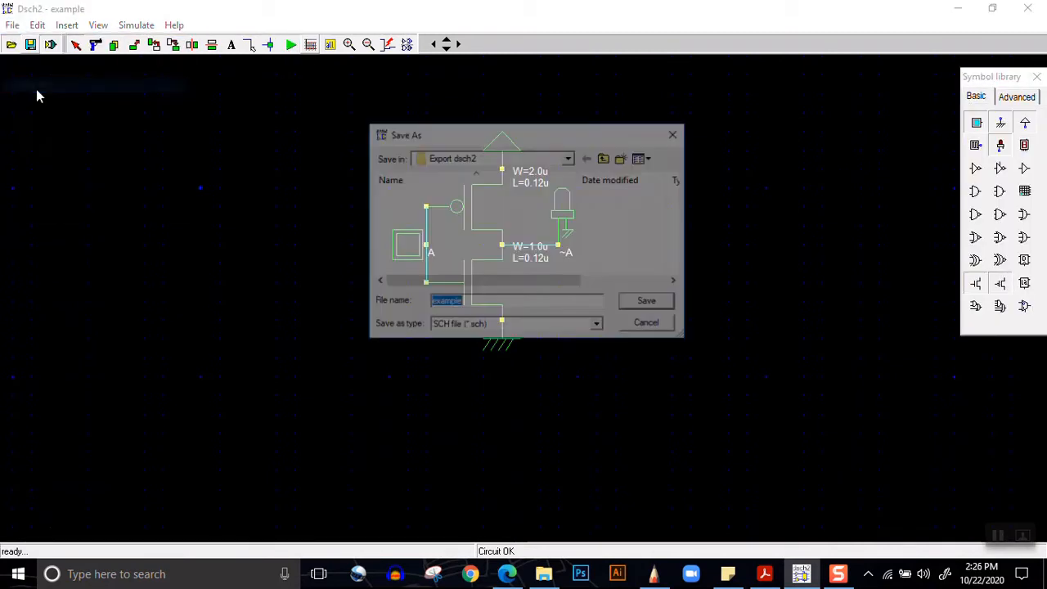
text(A)
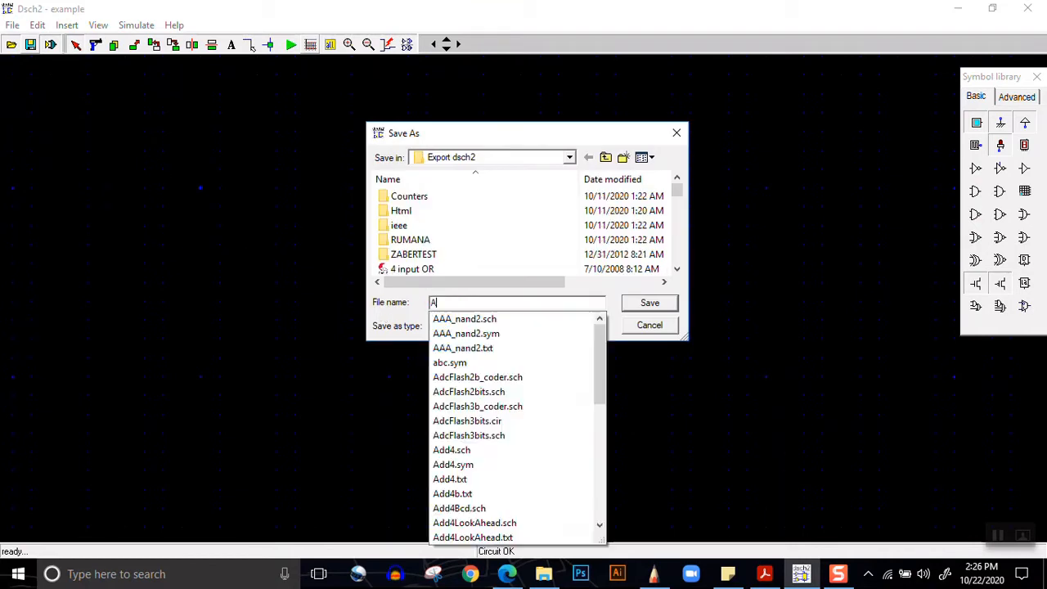
text(AA_not)
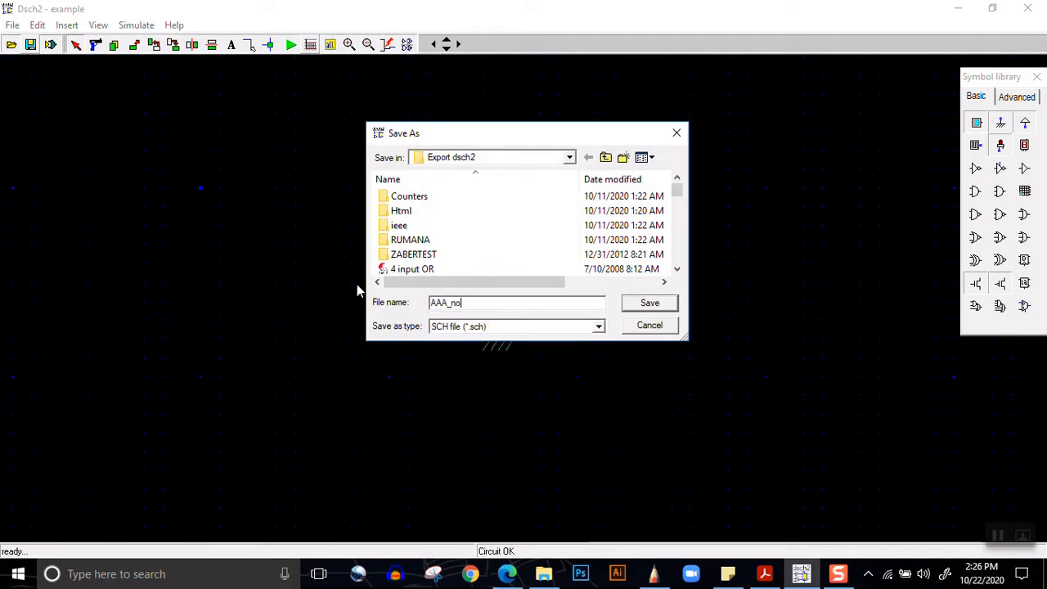
key(Return)
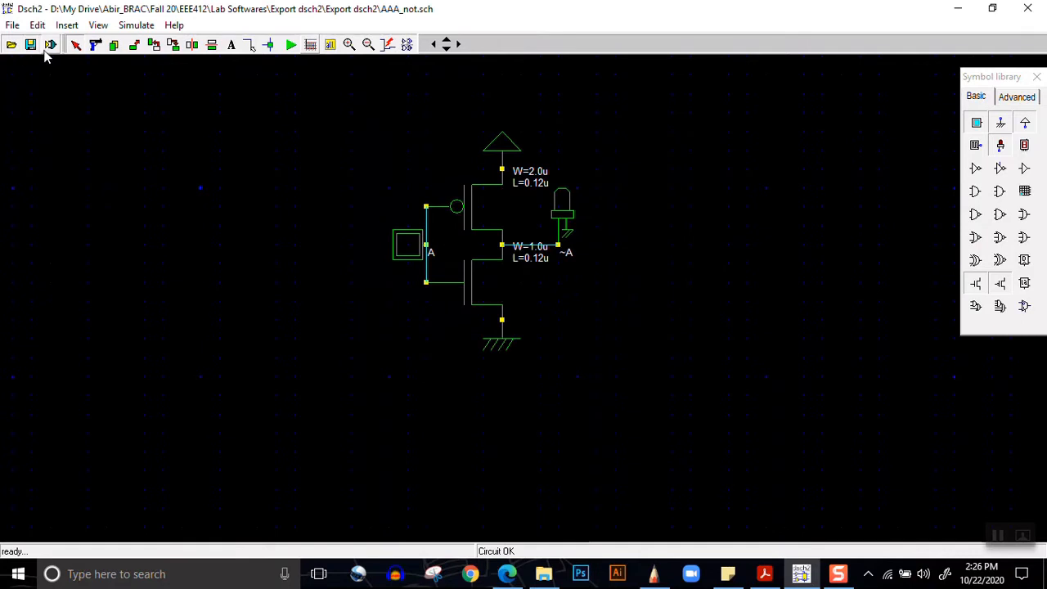
Convert the inverter schematic into a symbol named AAA_not, narrowing its body to a nearly square box.
click(49, 44)
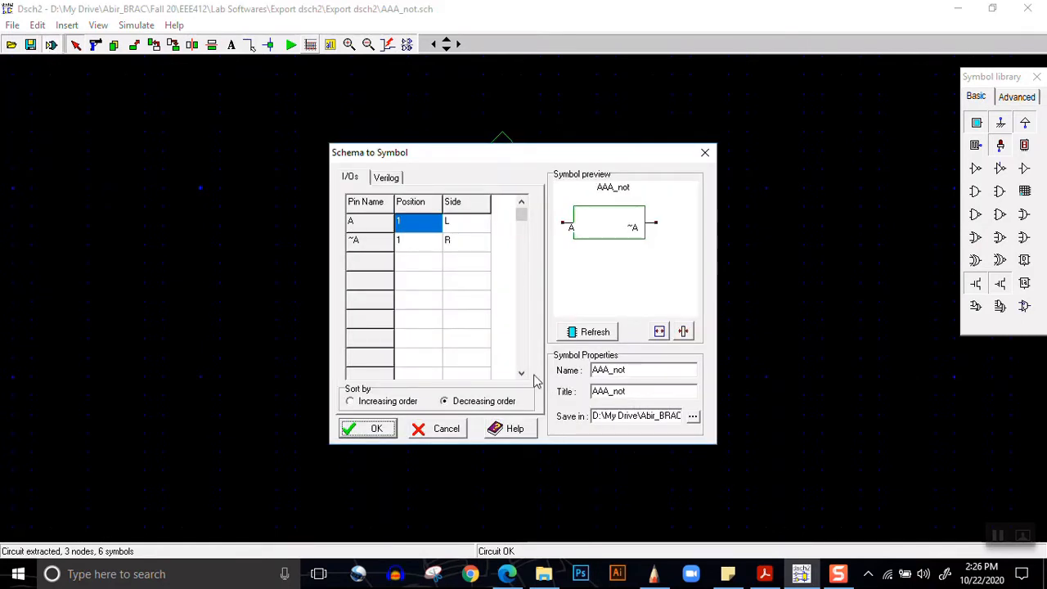
click(683, 332)
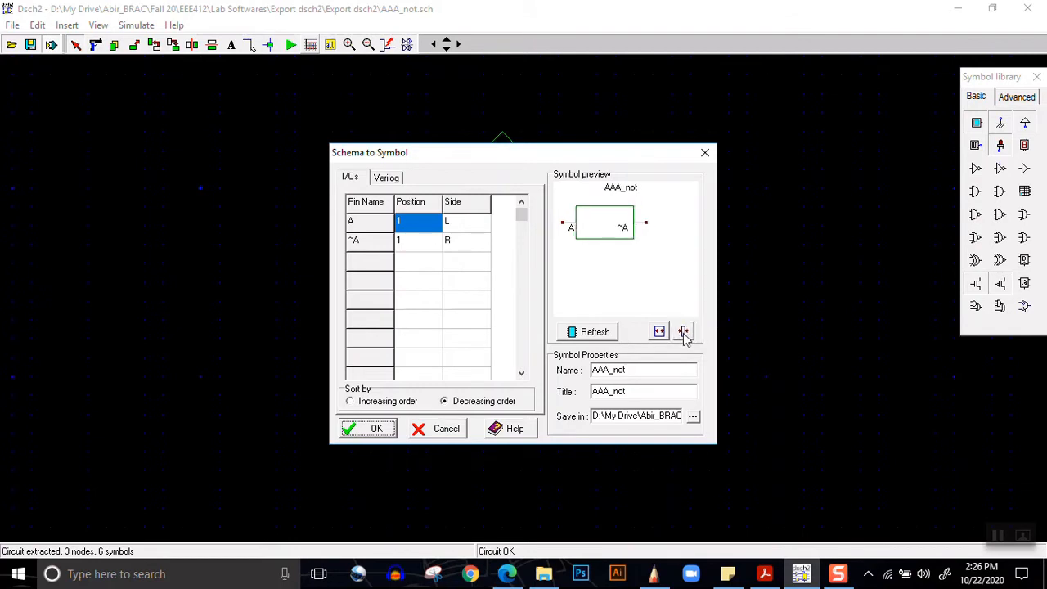
click(684, 332)
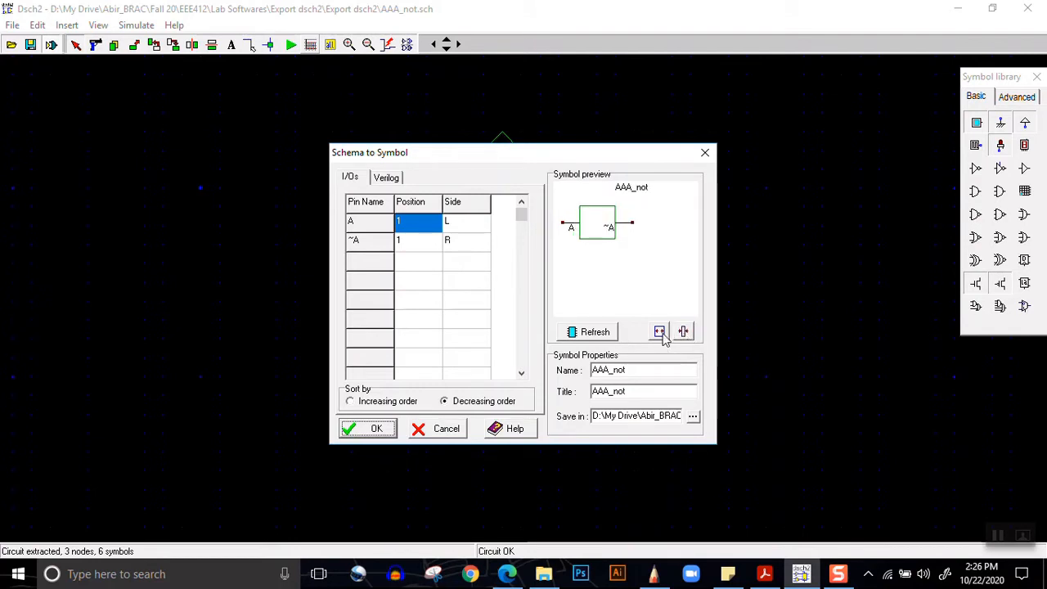
click(659, 331)
click(659, 331)
click(660, 331)
click(659, 331)
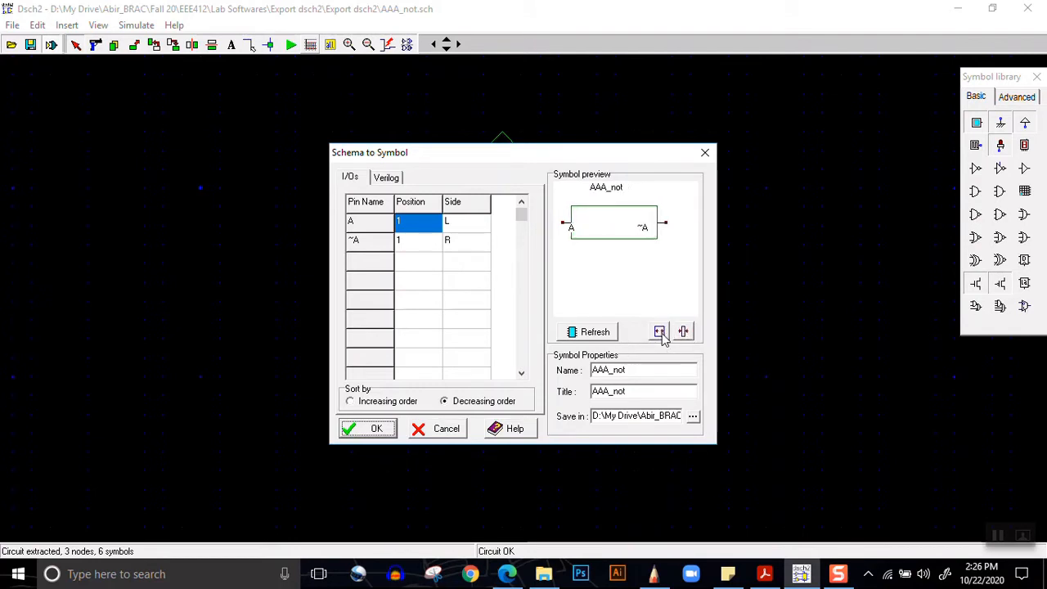
click(684, 332)
click(683, 332)
click(684, 332)
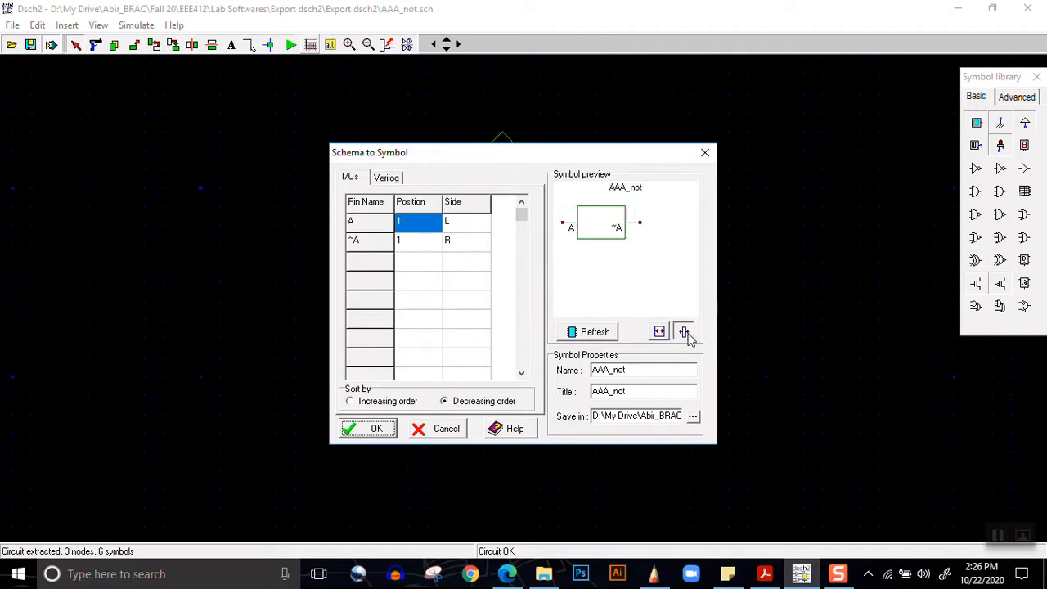
click(684, 332)
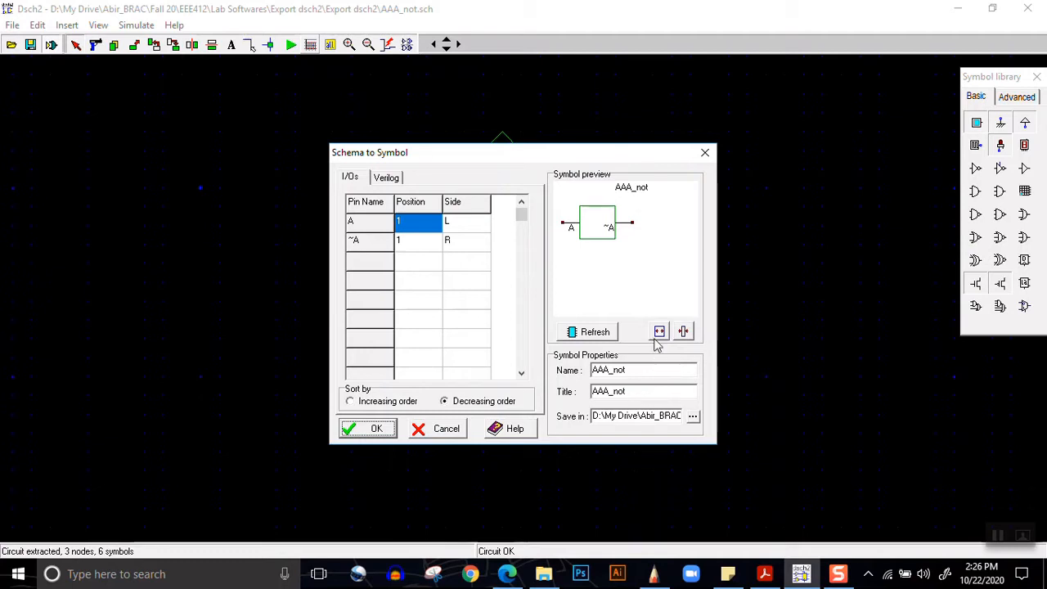
click(377, 434)
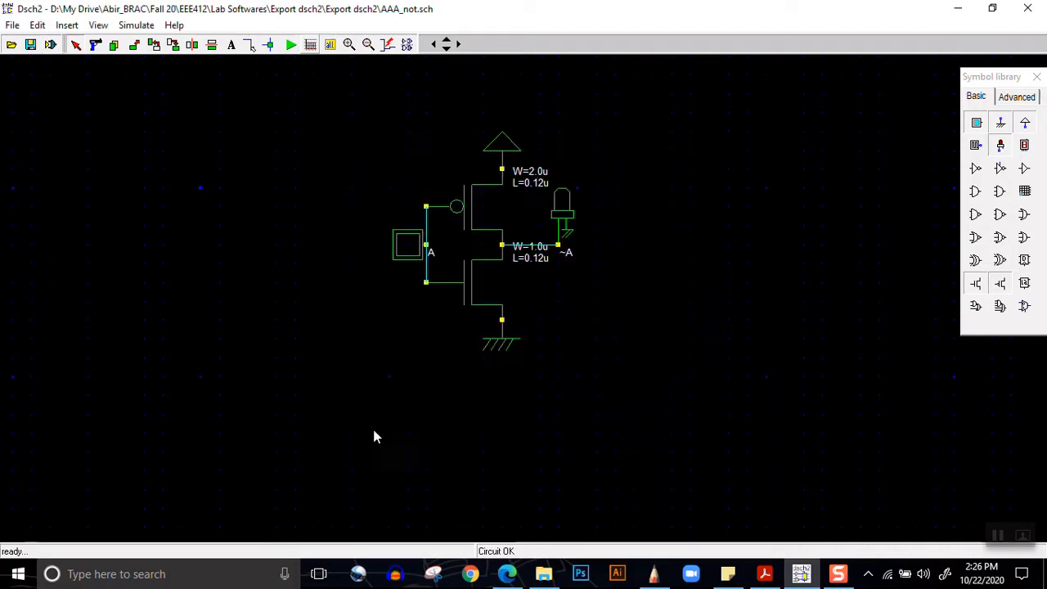
Insert the user symbol AAA_not.sym to the left of the inverter circuit, with an input button and an output light on its pins.
click(66, 24)
click(88, 43)
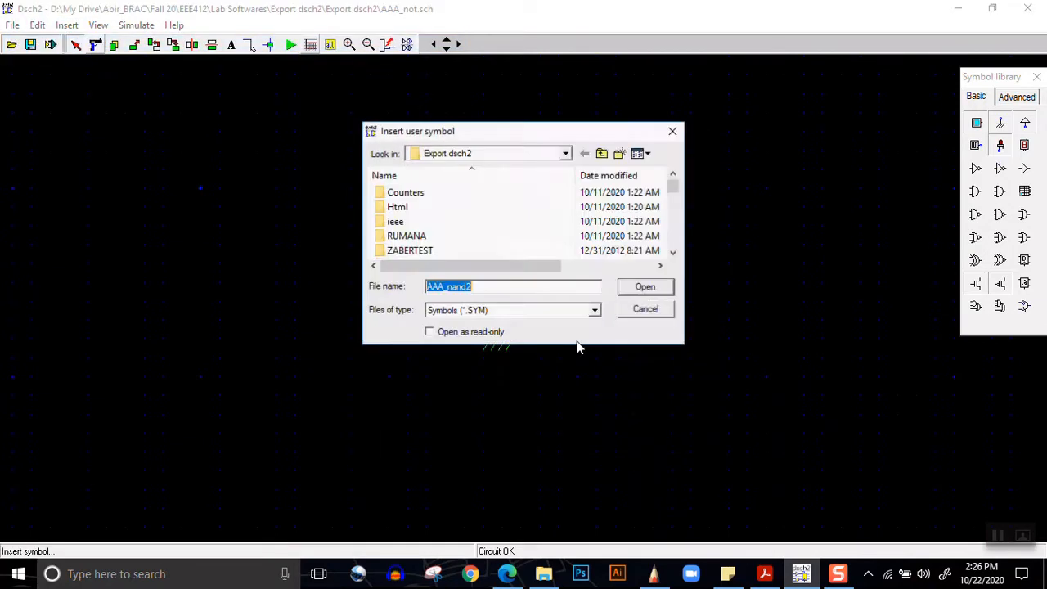
text(aaa)
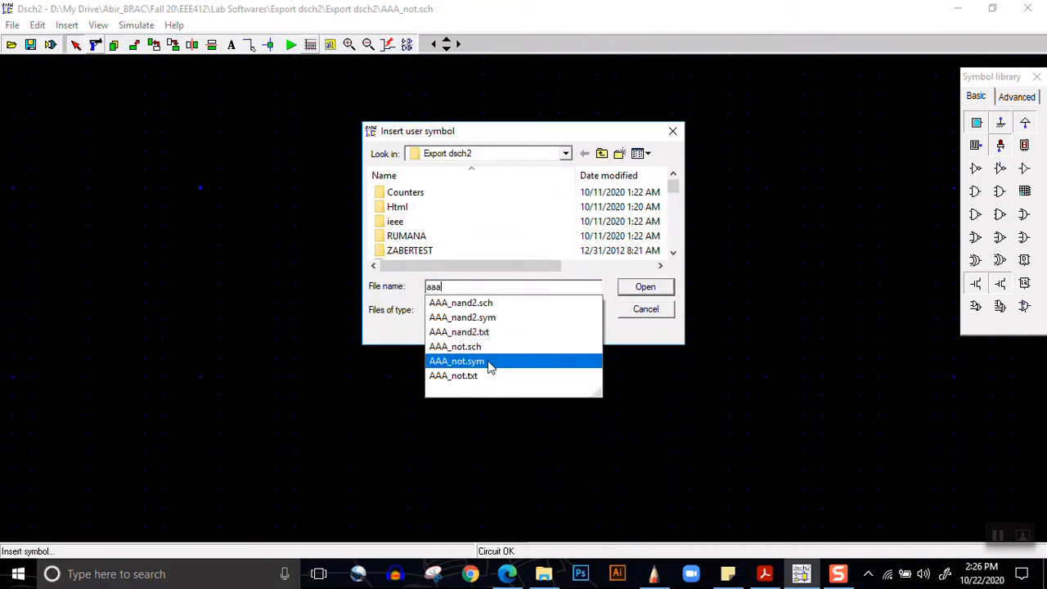
click(489, 362)
click(642, 287)
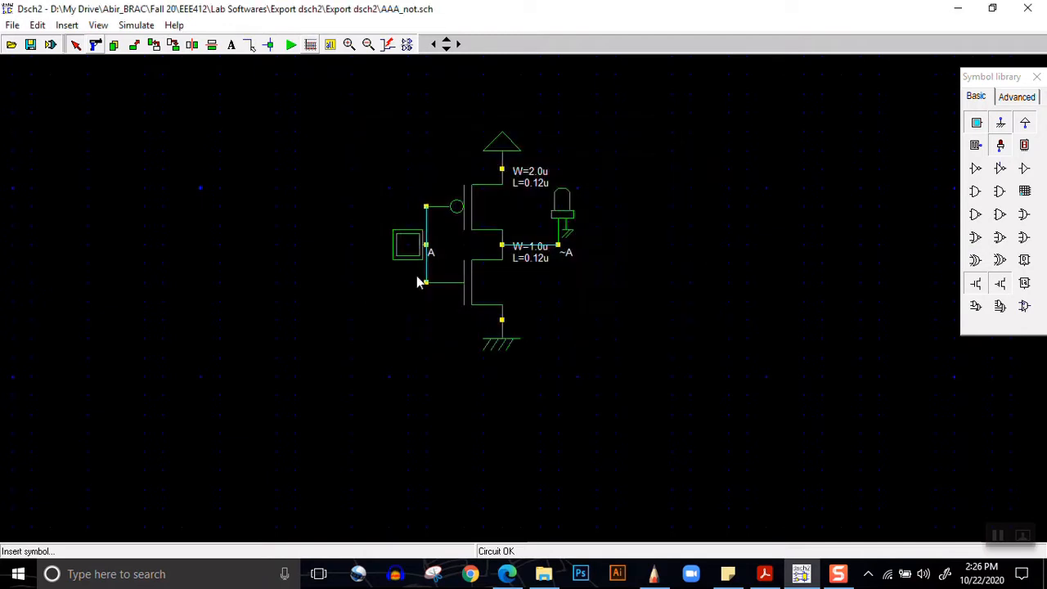
click(297, 244)
drag(975, 125, 221, 221)
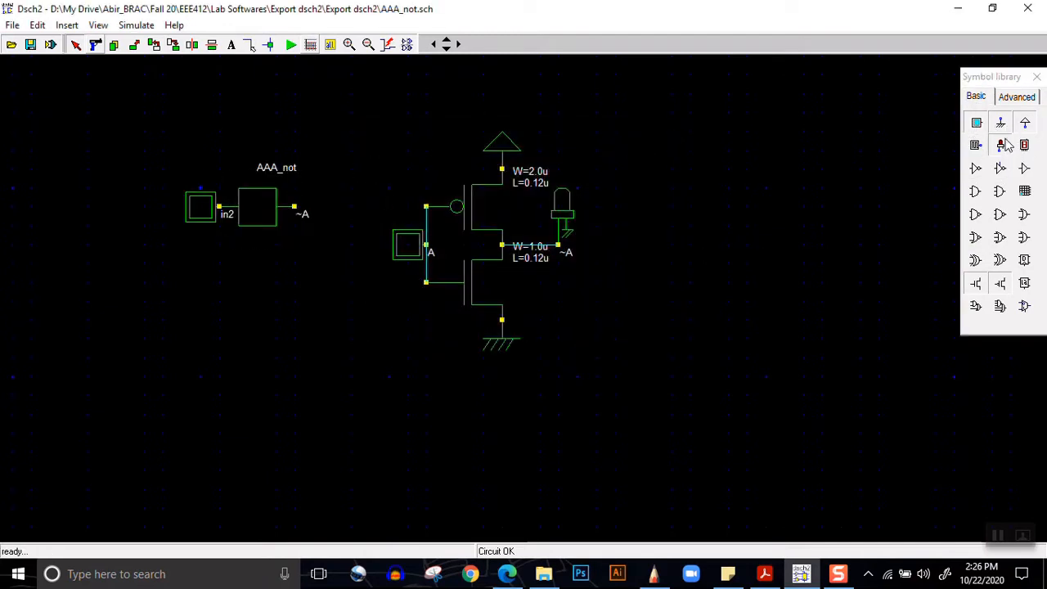
drag(1001, 146, 319, 214)
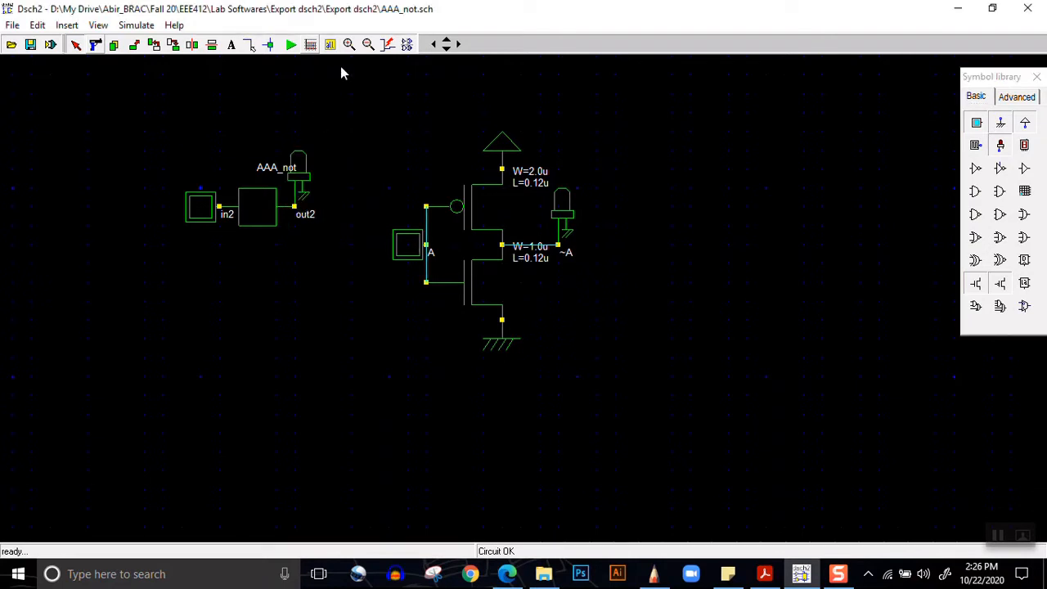
Simulate the AAA_not symbol by switching in2 high and low again, and stop the simulation.
click(291, 44)
click(204, 211)
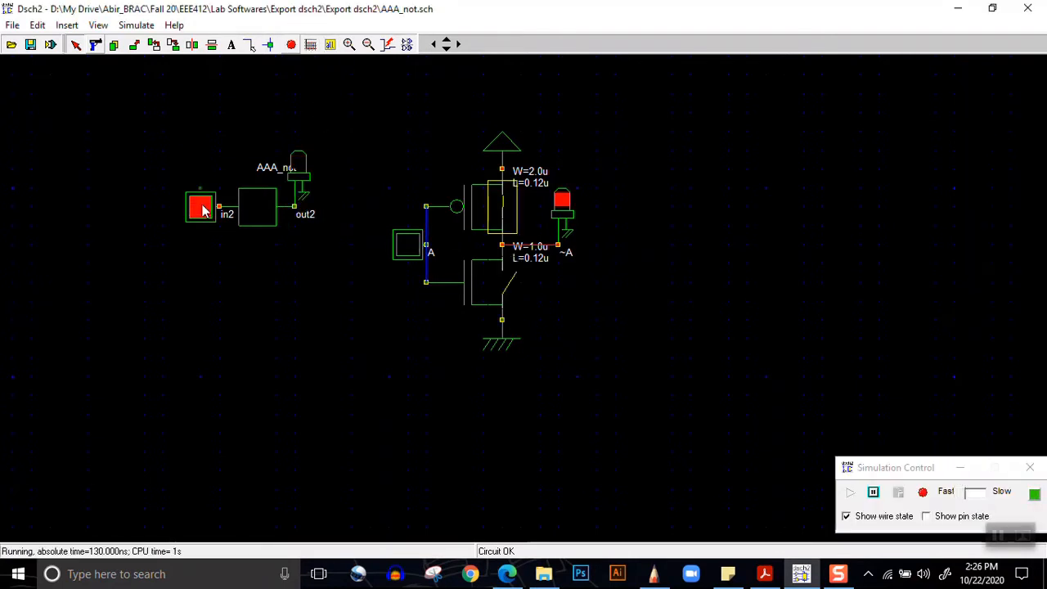
click(204, 211)
click(291, 44)
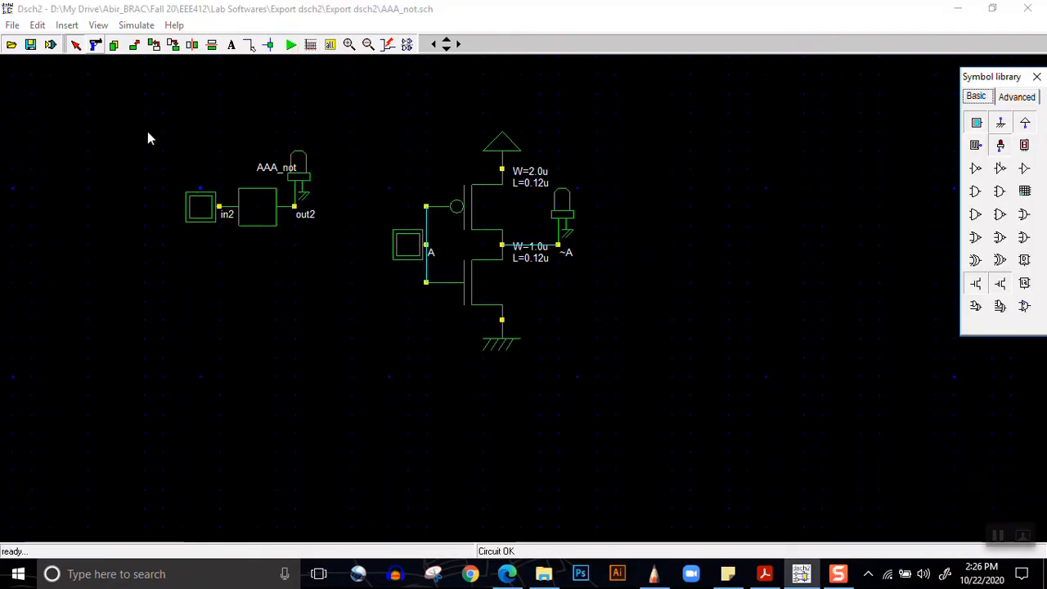
click(13, 25)
click(17, 28)
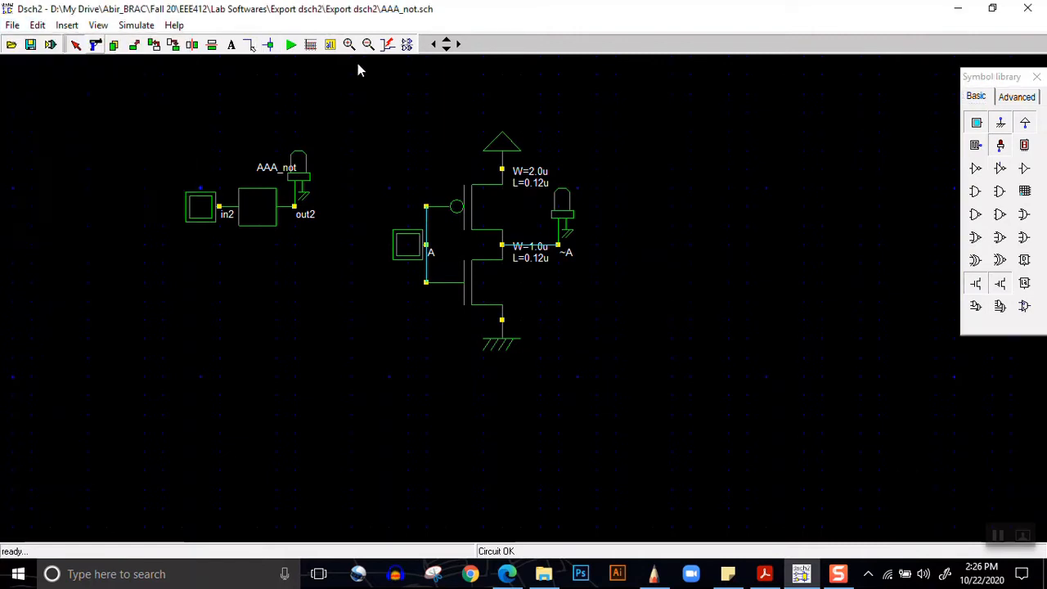
click(11, 45)
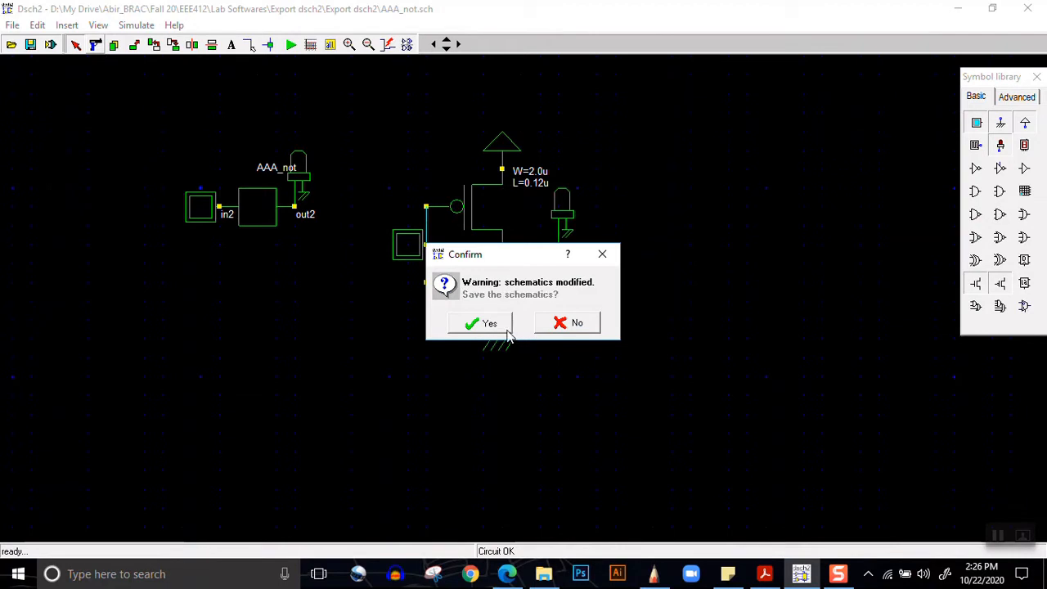
click(568, 324)
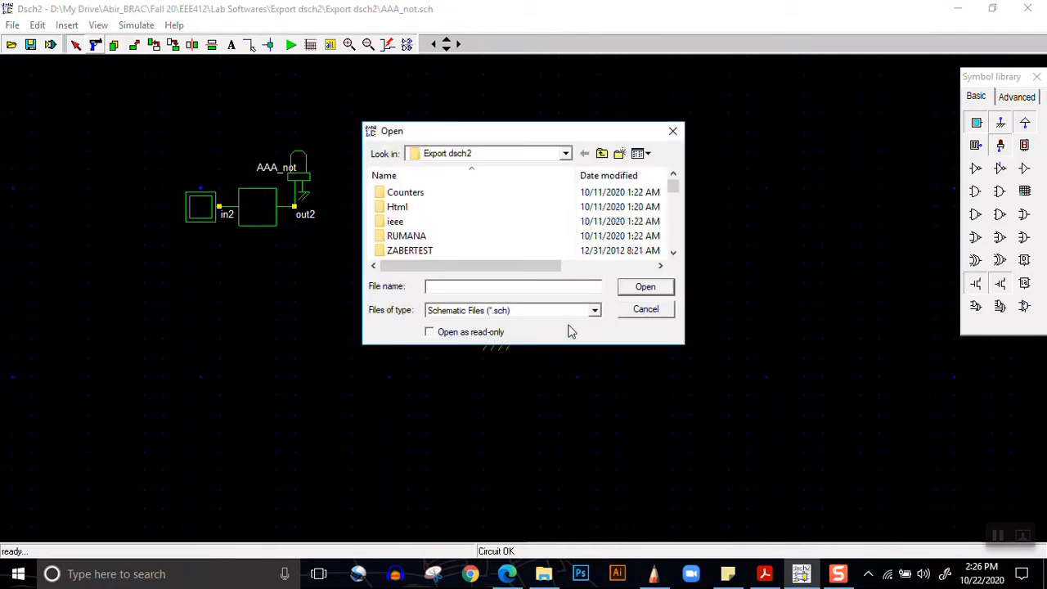
click(640, 309)
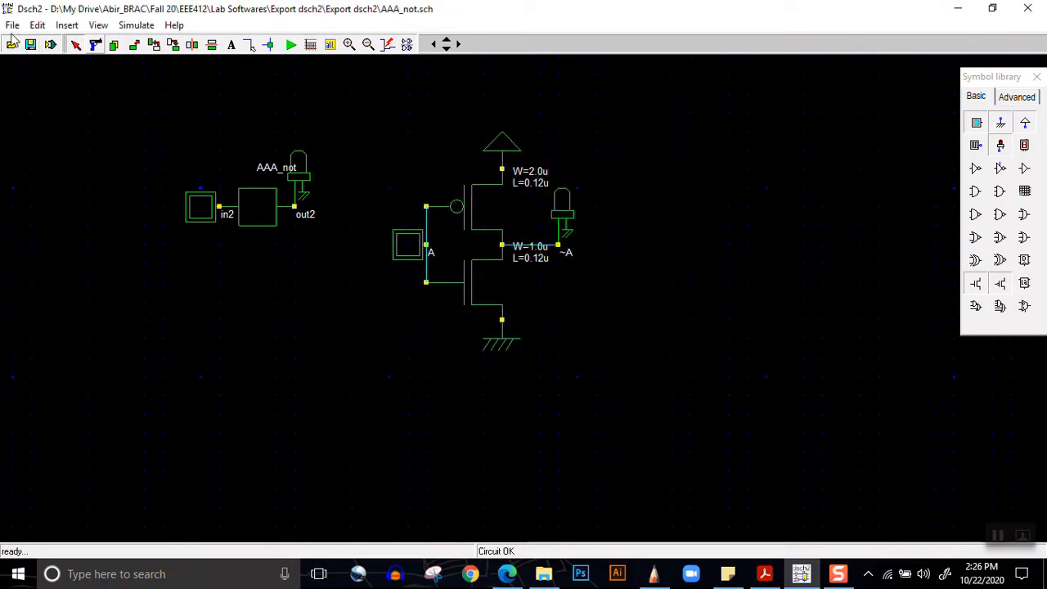
Create a new schematic without saving the changes to AAA_not.sch.
click(12, 25)
click(25, 41)
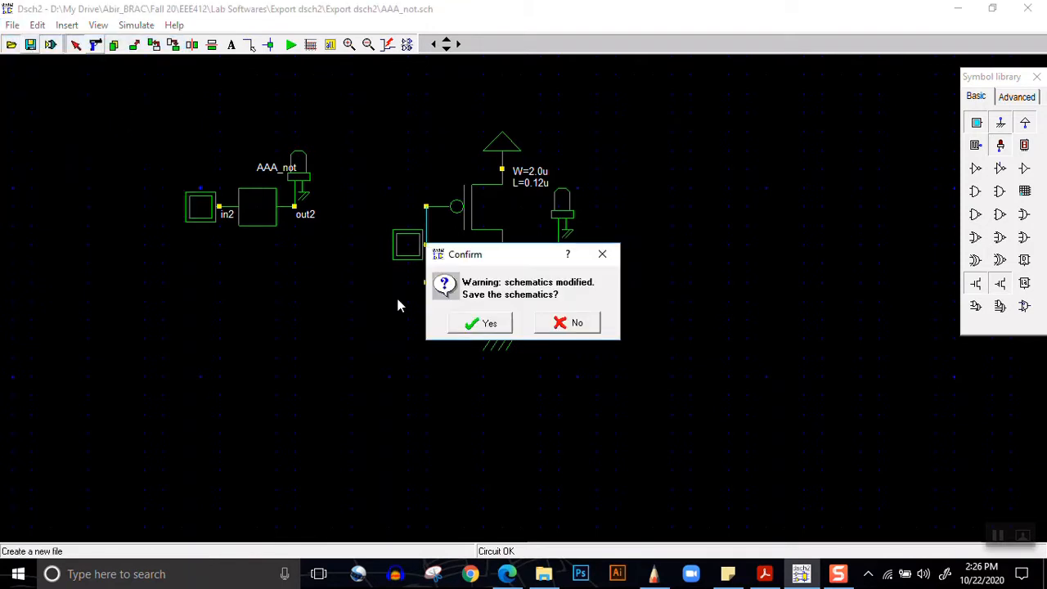
click(547, 325)
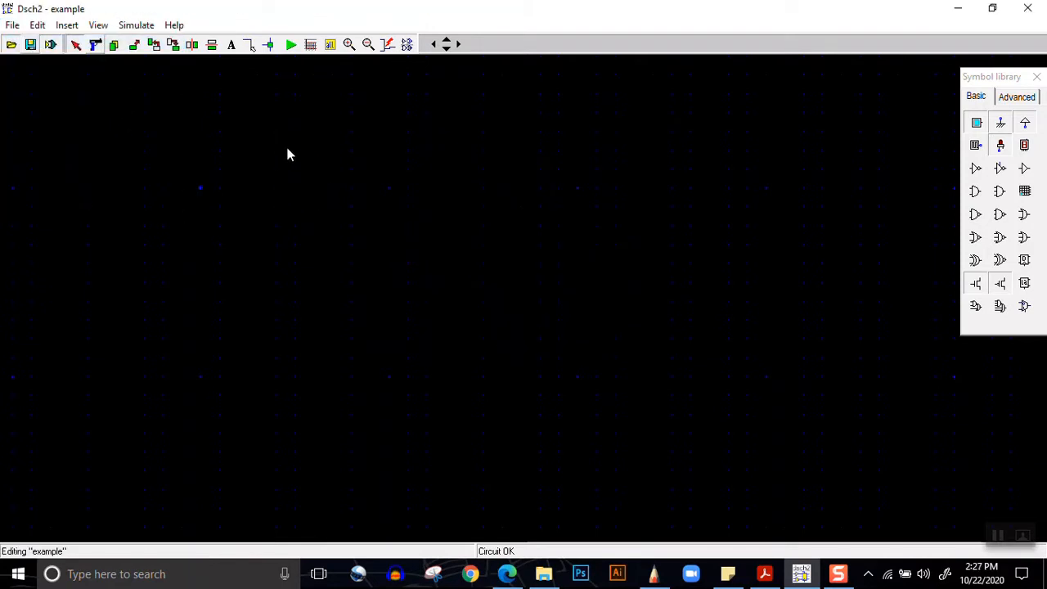
Insert the user symbol AAA_nand2.sym into the upper-left area of the empty schematic.
click(66, 25)
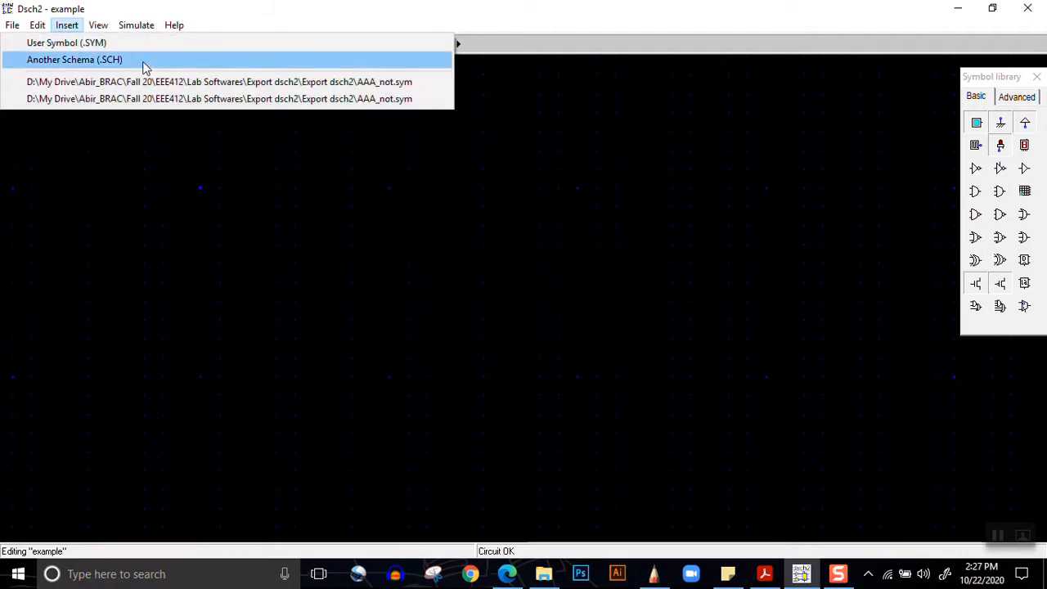
click(70, 43)
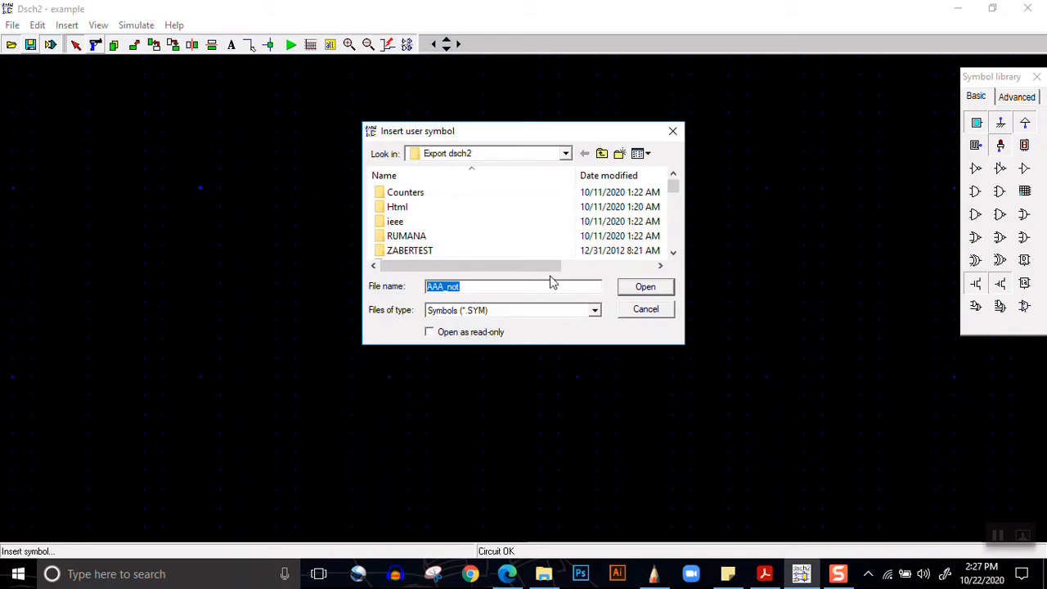
click(551, 282)
key(BackSpace)
key(BackSpace)
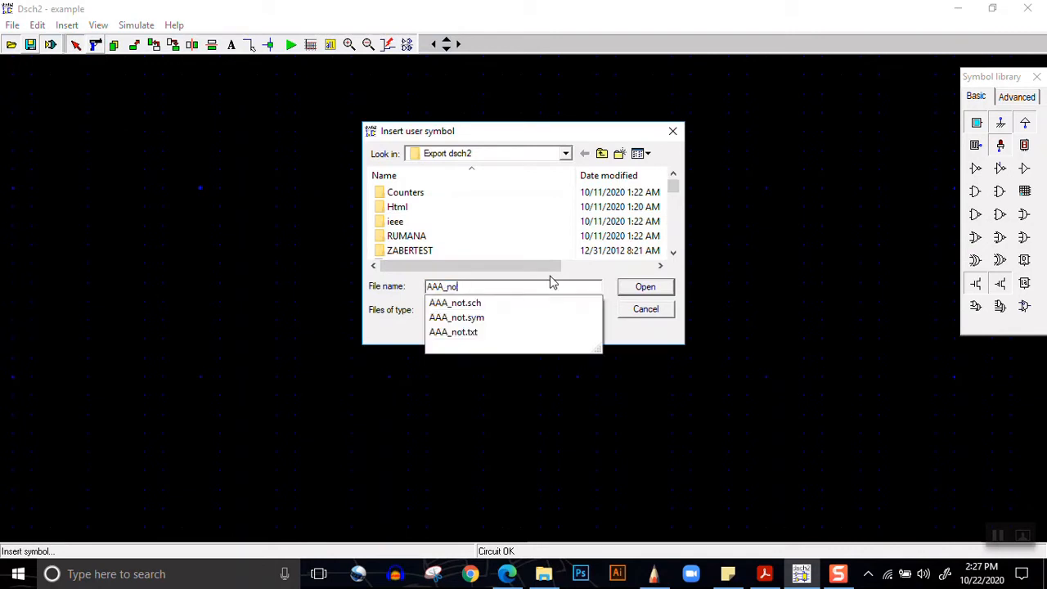
key(Down)
key(Down)
key(Return)
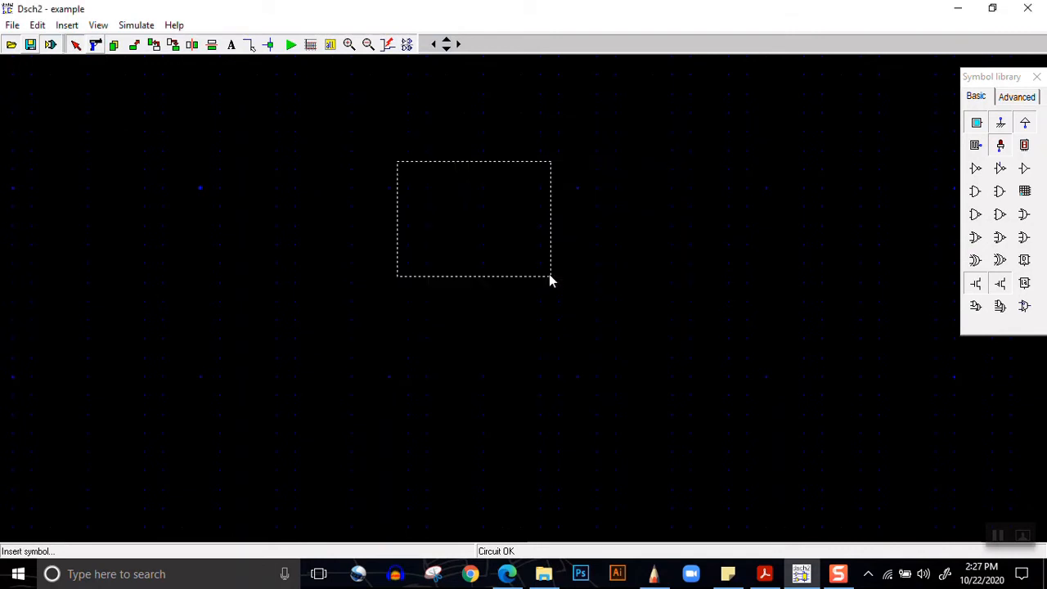
click(406, 266)
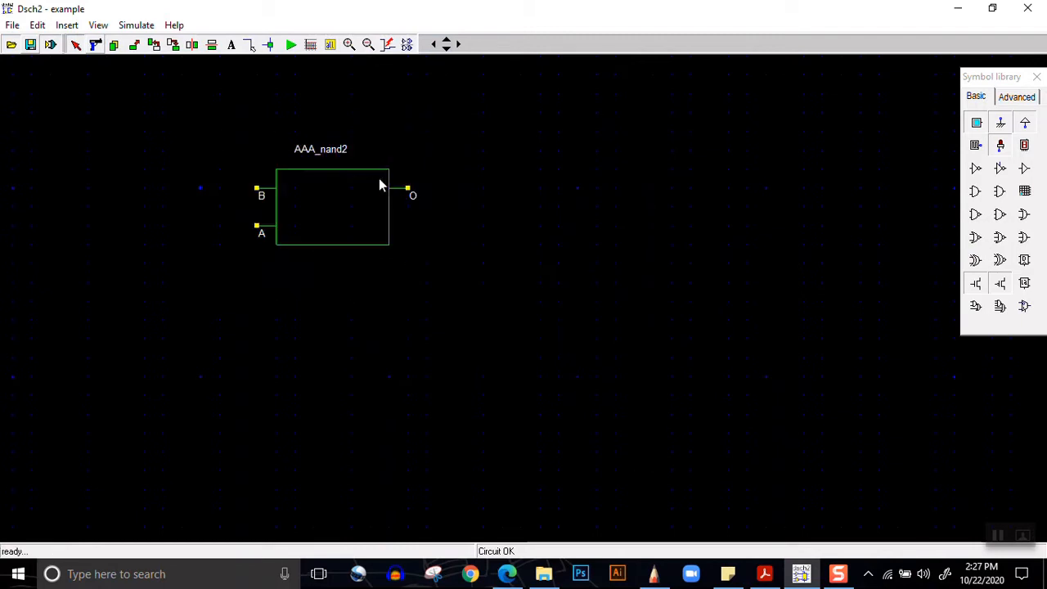
Consult the latch sketch in SketchBook Pro, return to Dsch2 and place a copy of AAA_nand2 directly below the original.
click(655, 573)
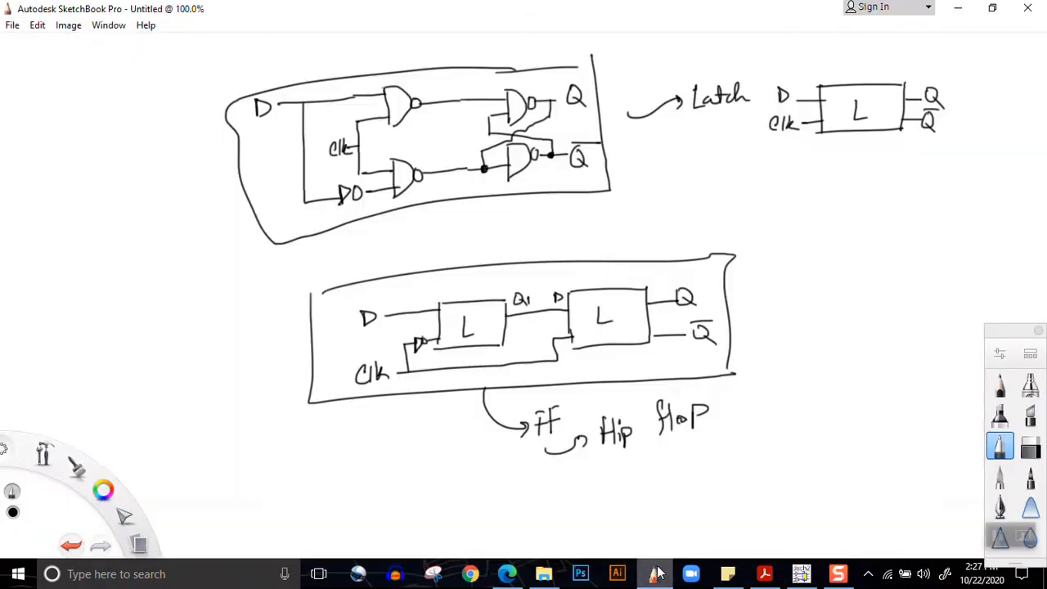
click(958, 7)
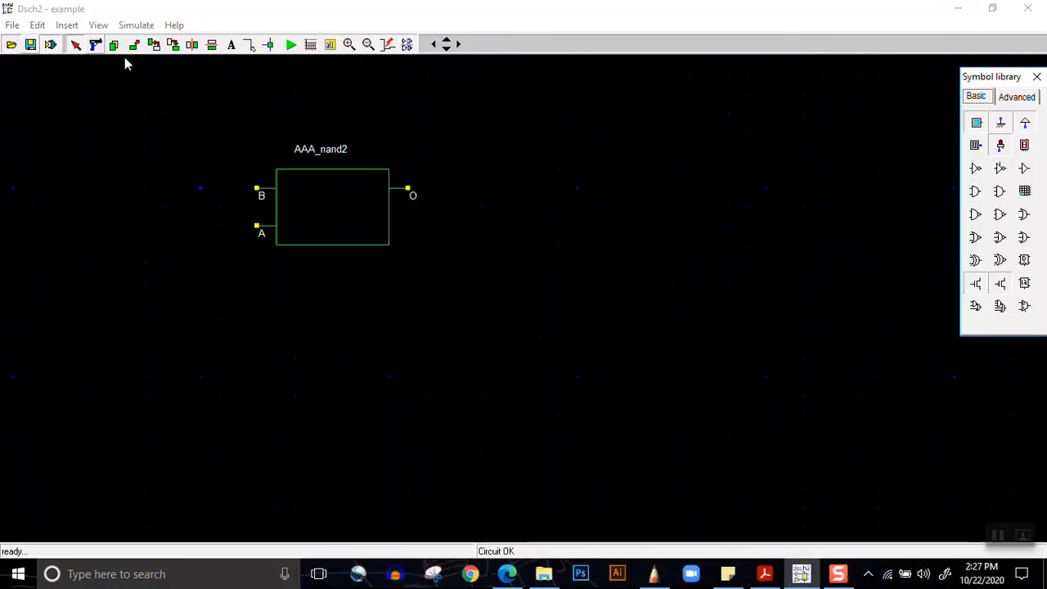
click(115, 46)
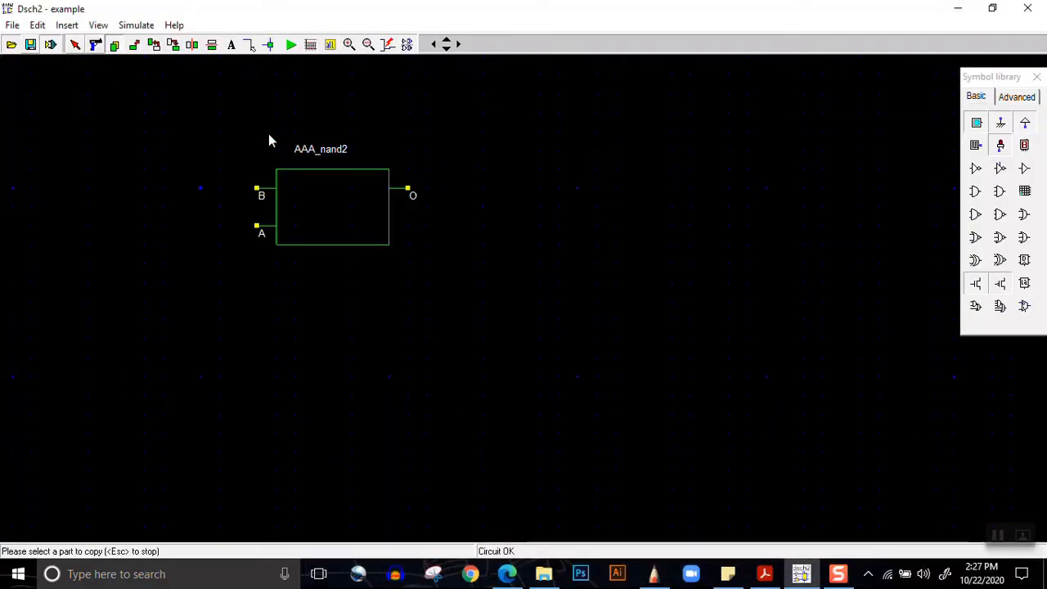
click(363, 229)
drag(361, 222, 479, 286)
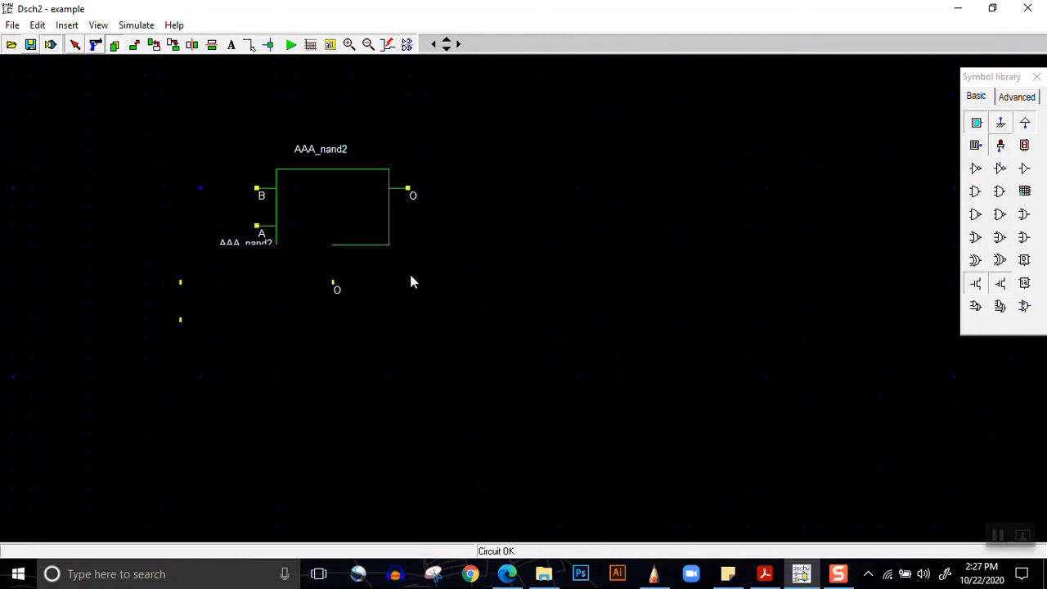
click(478, 332)
Copy the two stacked AAA_nand2 symbols to their right, leaving a gap for wiring between the columns.
drag(441, 454, 224, 137)
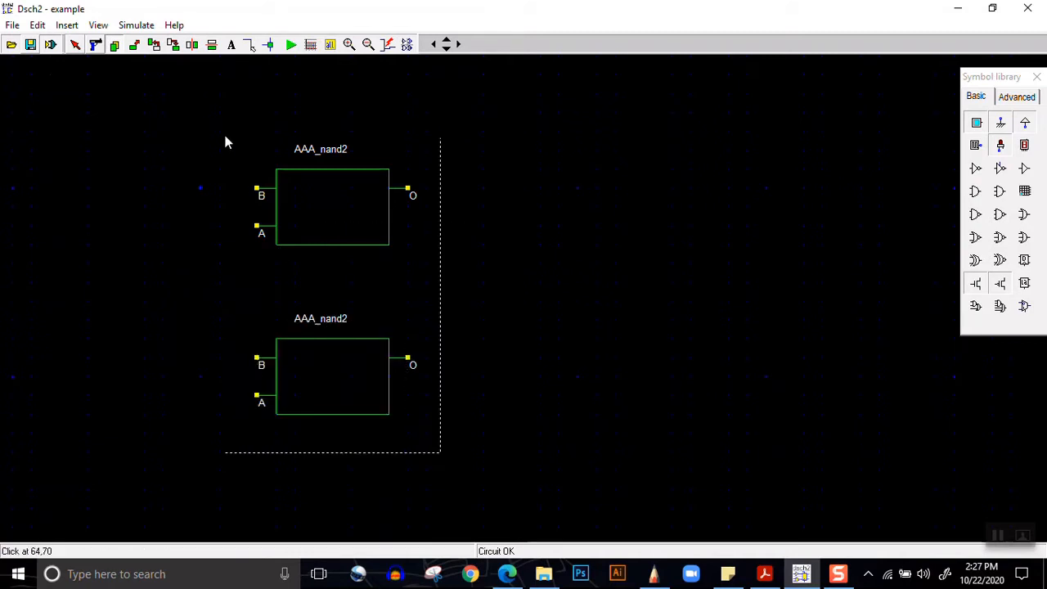
click(409, 121)
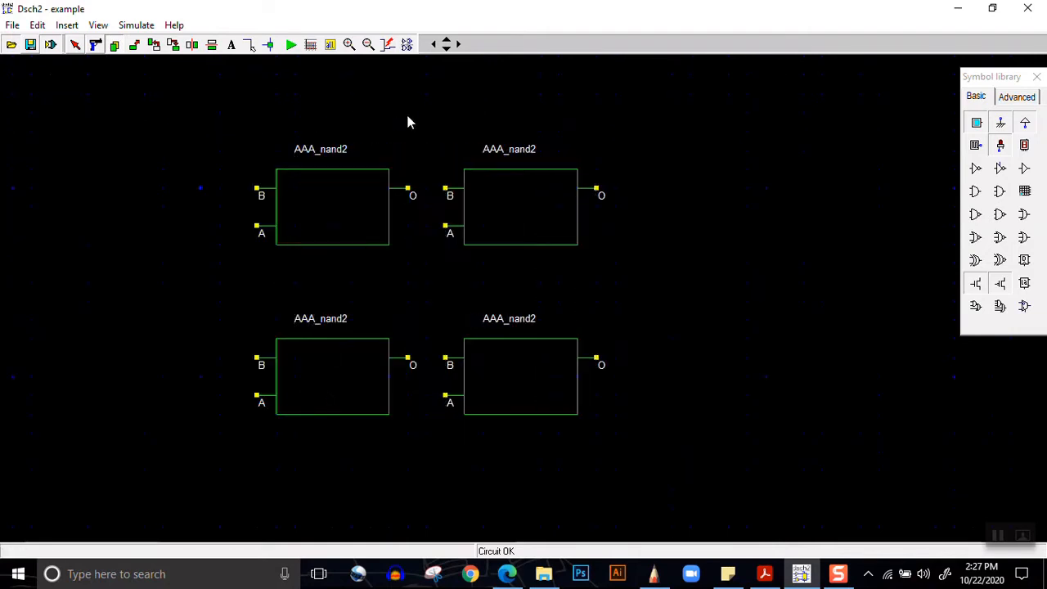
click(493, 117)
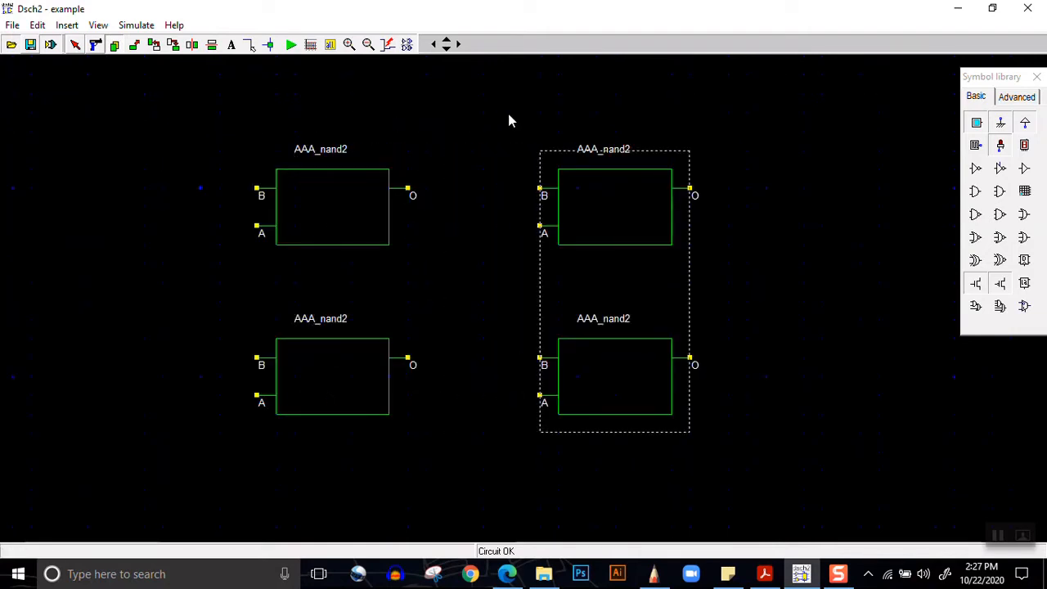
Insert the symbol AAA_not.sym to the left of the lower-left AAA_nand2, with its output level with that gate's input A.
click(67, 25)
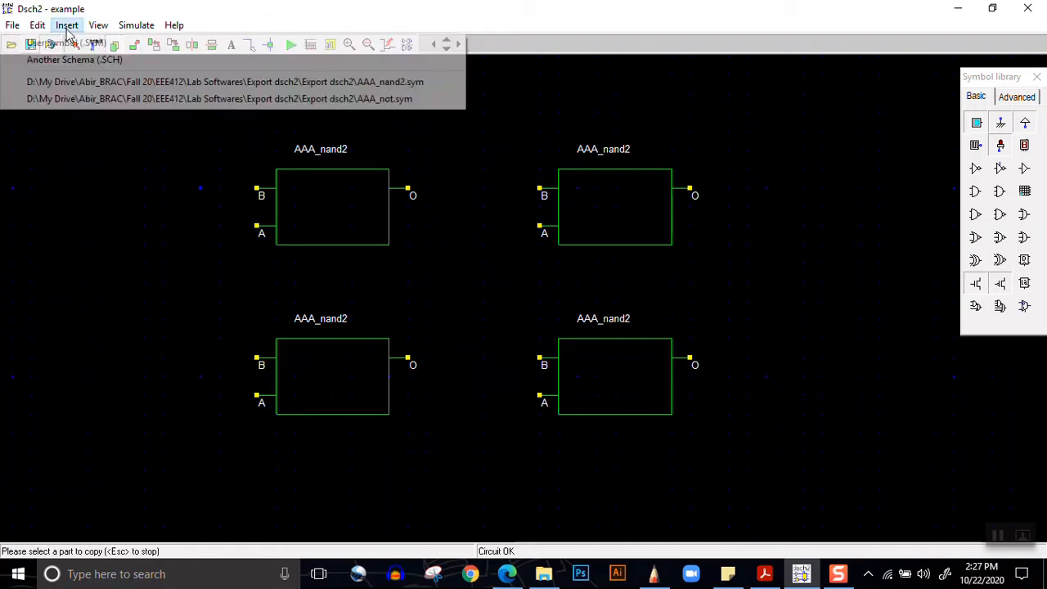
click(189, 86)
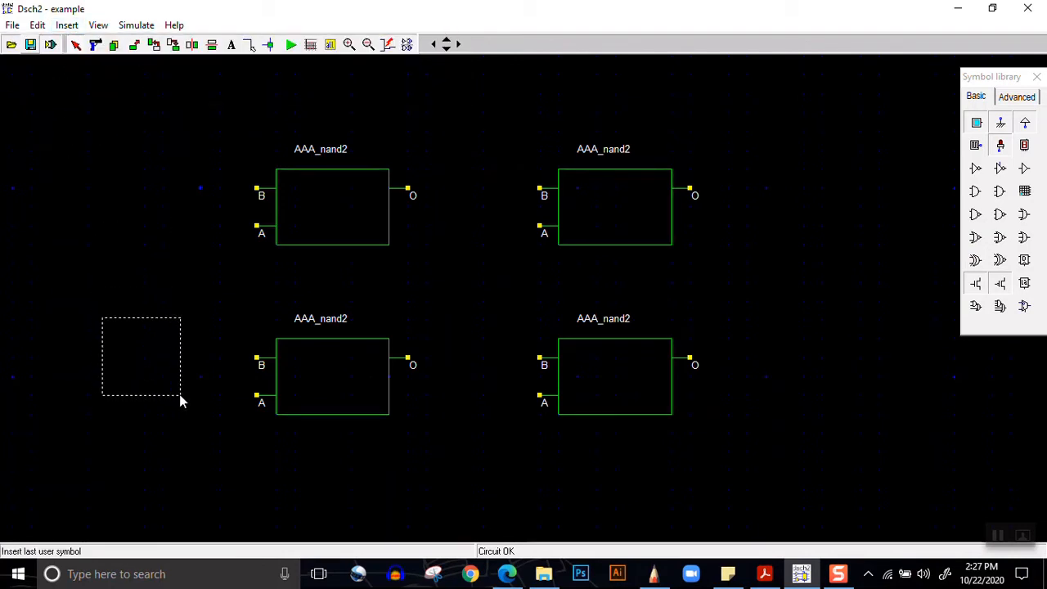
click(182, 438)
drag(149, 393, 183, 386)
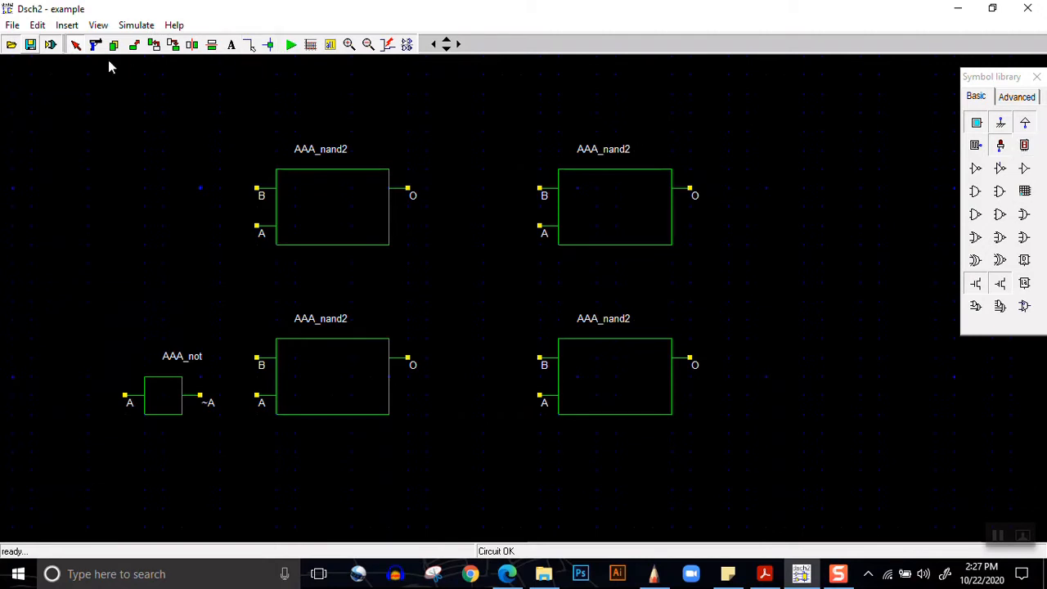
Wire the left gates' outputs to the upper-right gate's input B and the lower-right gate's input A, raising the lower-right gate into line.
click(250, 47)
drag(407, 189, 539, 189)
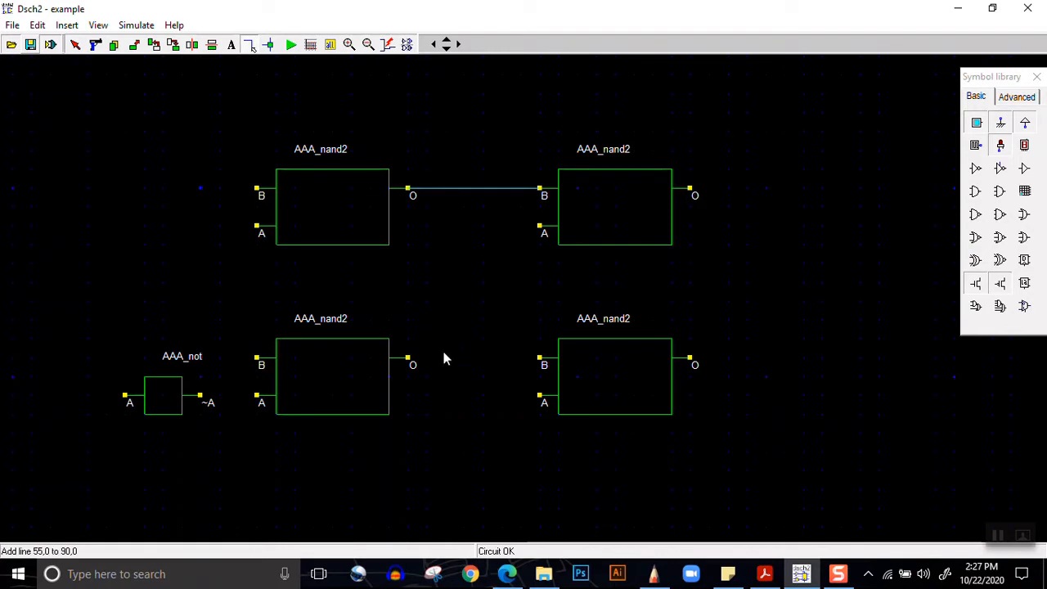
click(78, 45)
click(620, 365)
drag(620, 365, 621, 336)
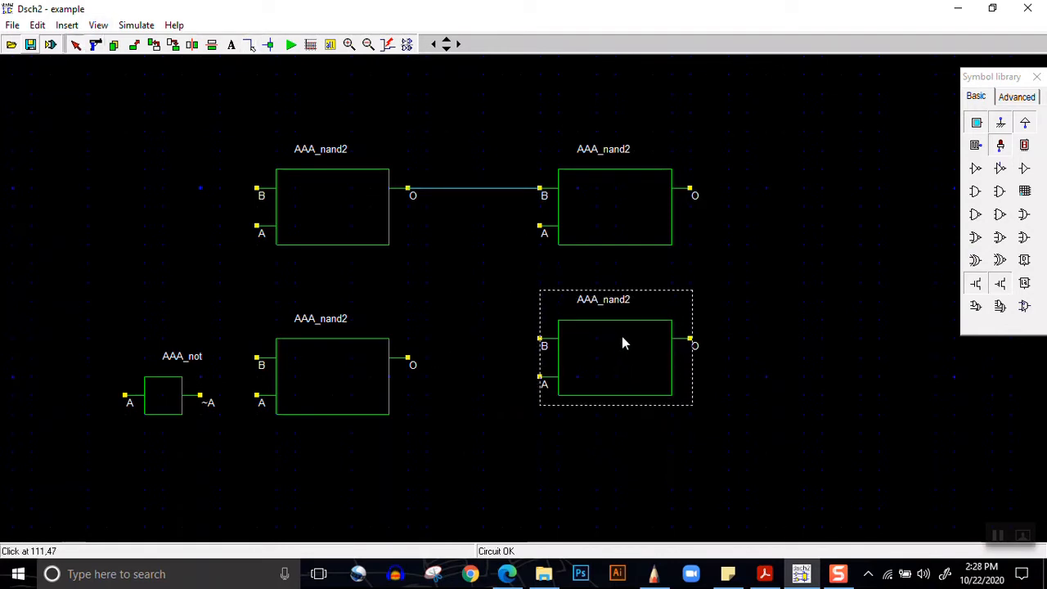
click(249, 45)
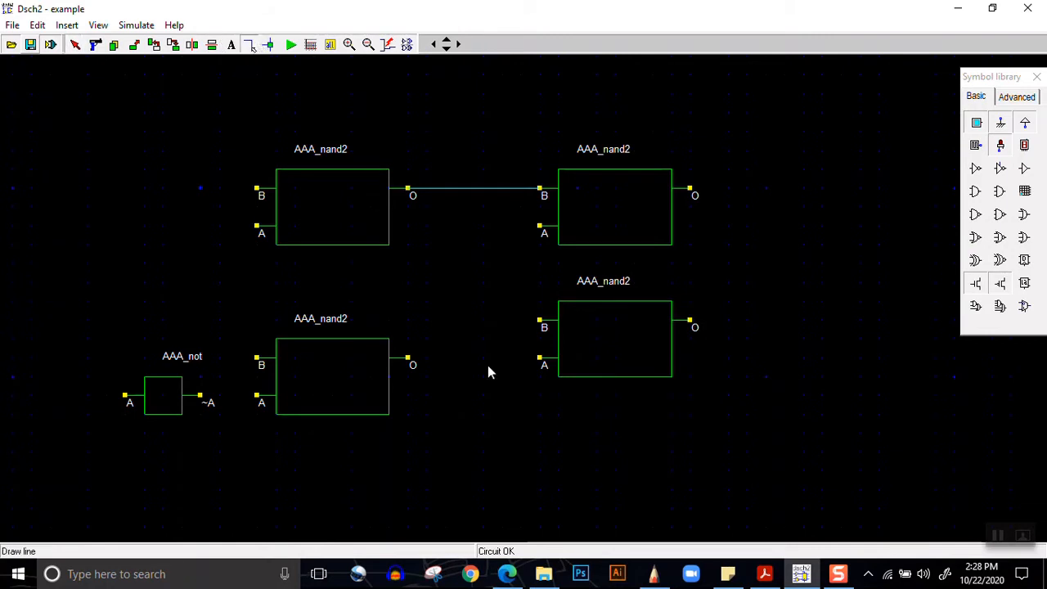
click(409, 359)
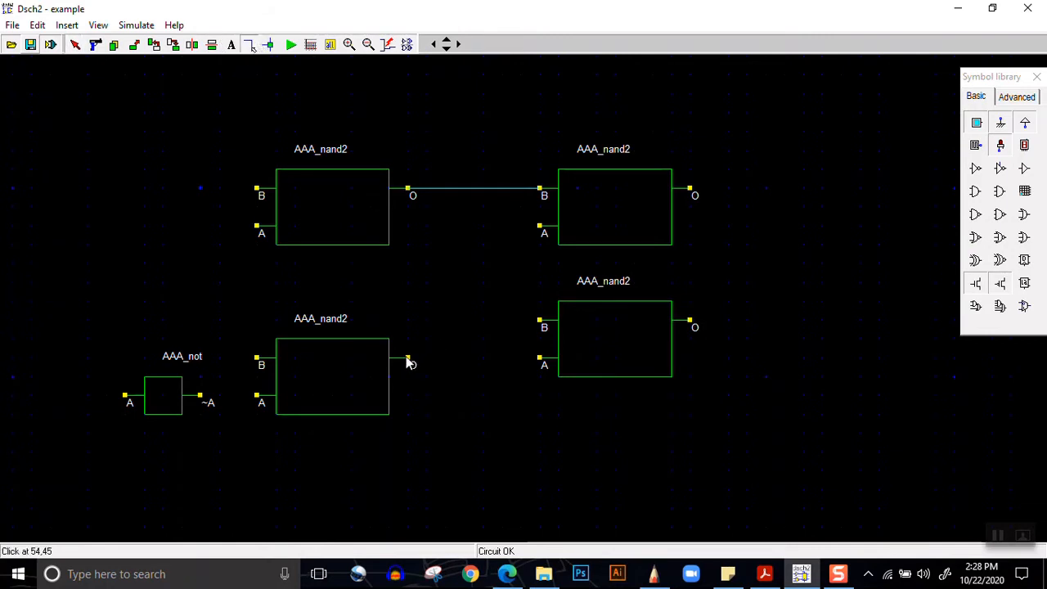
click(539, 360)
Cross-couple the two right AAA_nand2 gates, wiring the lower output to the upper input A and the upper output to the lower input B.
click(539, 229)
click(539, 262)
click(690, 262)
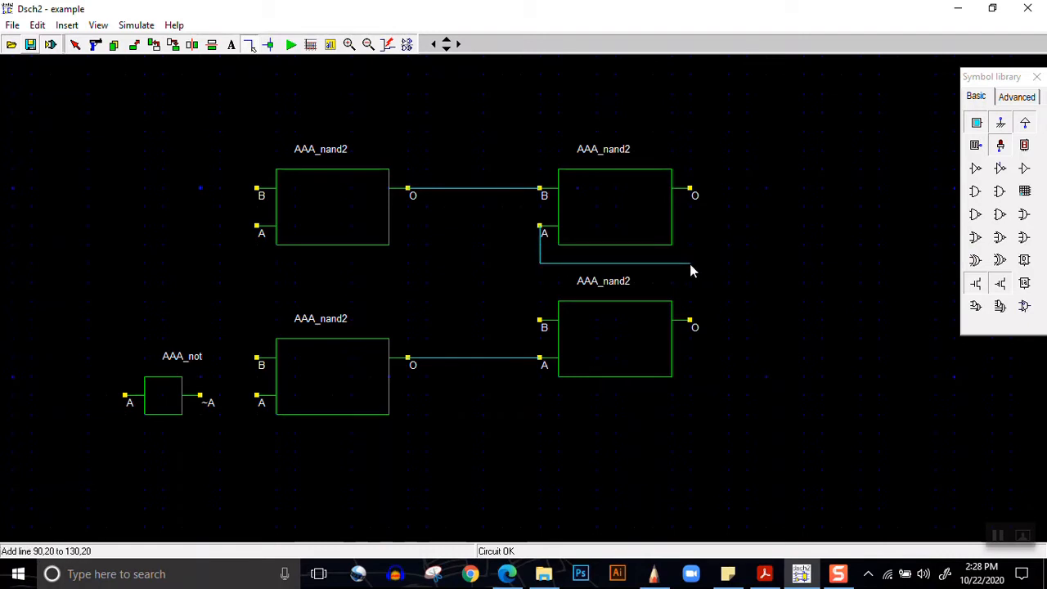
click(689, 321)
mouse_move(541, 319)
mouse_down()
mouse_move(542, 283)
mouse_move(559, 281)
mouse_up()
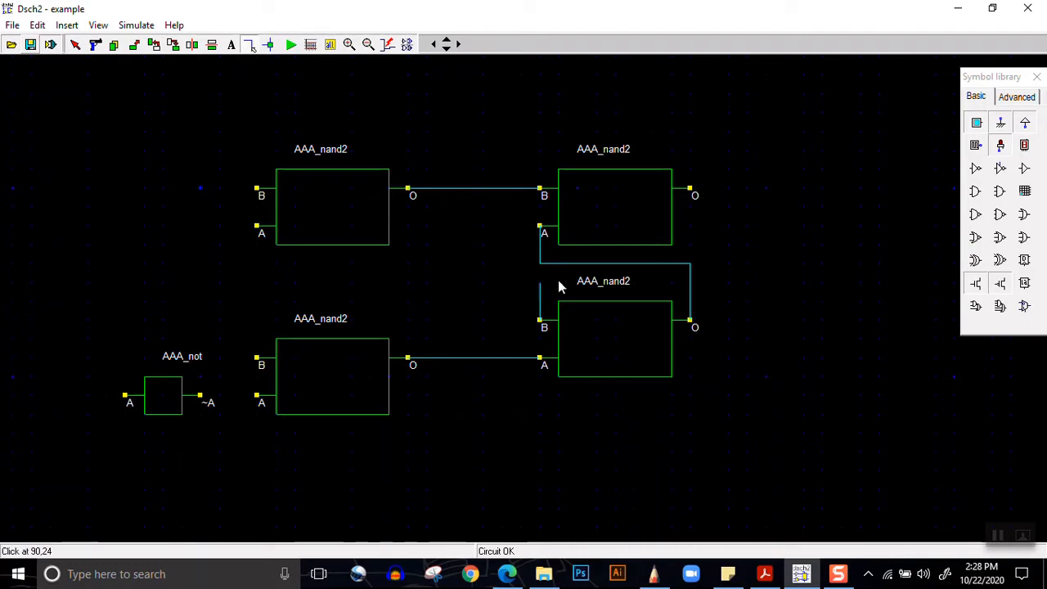
click(707, 281)
click(703, 190)
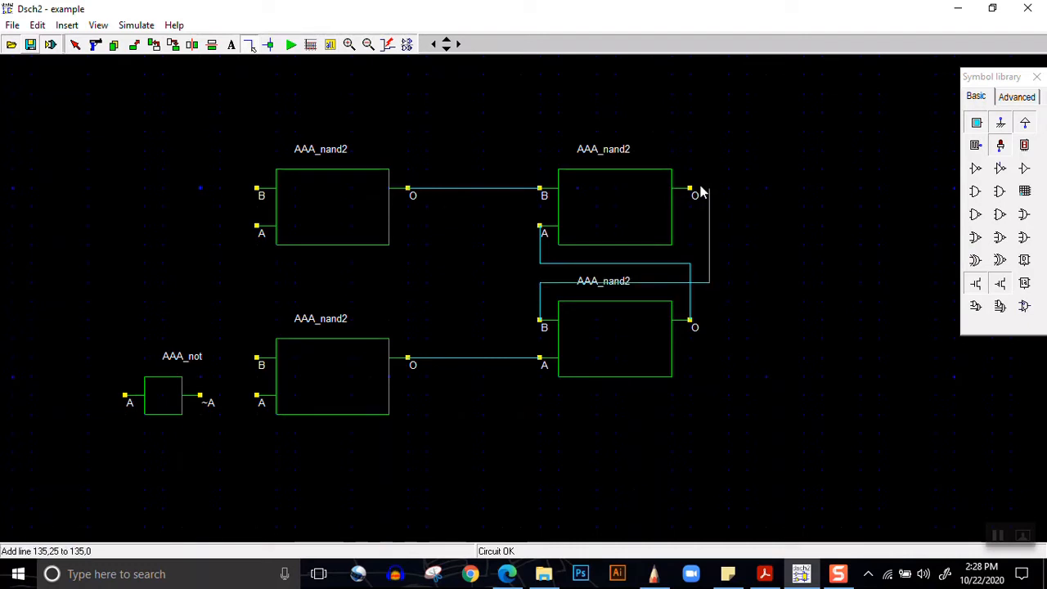
click(692, 191)
Place an output light on the upper-right gate's output and name its pin Q.
click(999, 145)
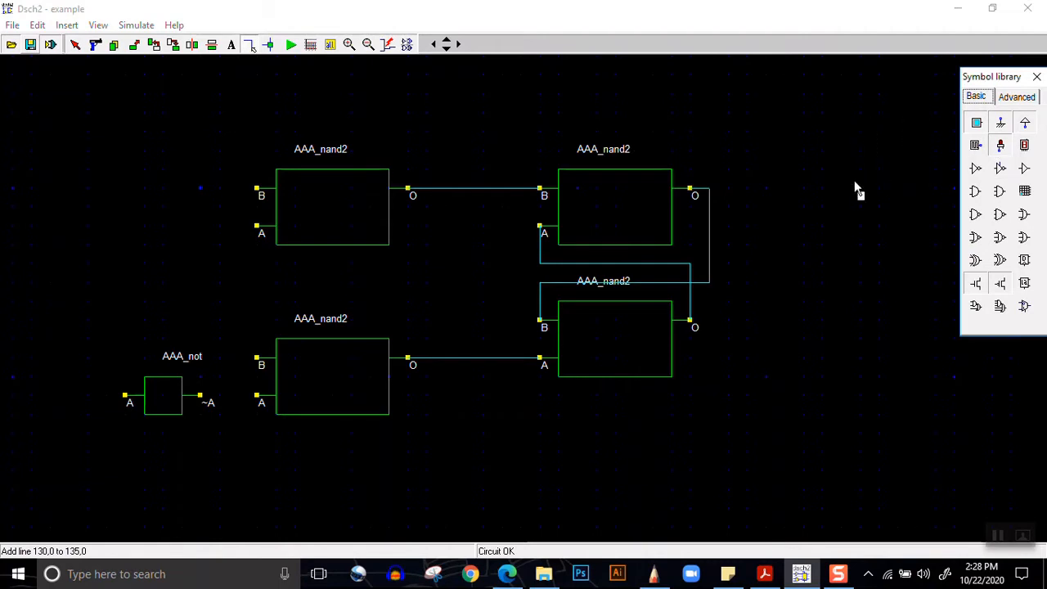
click(734, 192)
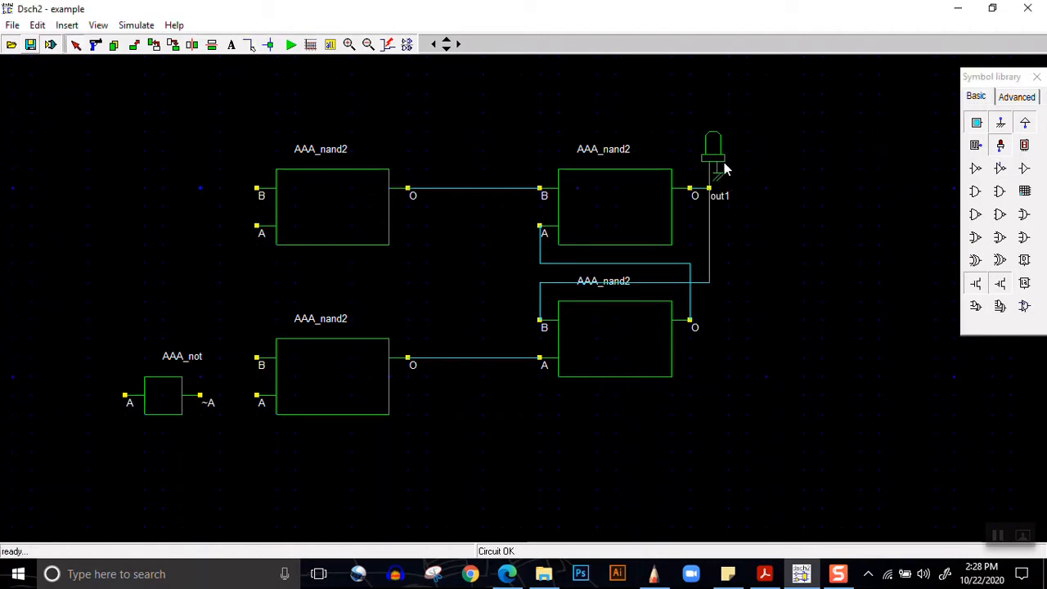
double_click(713, 153)
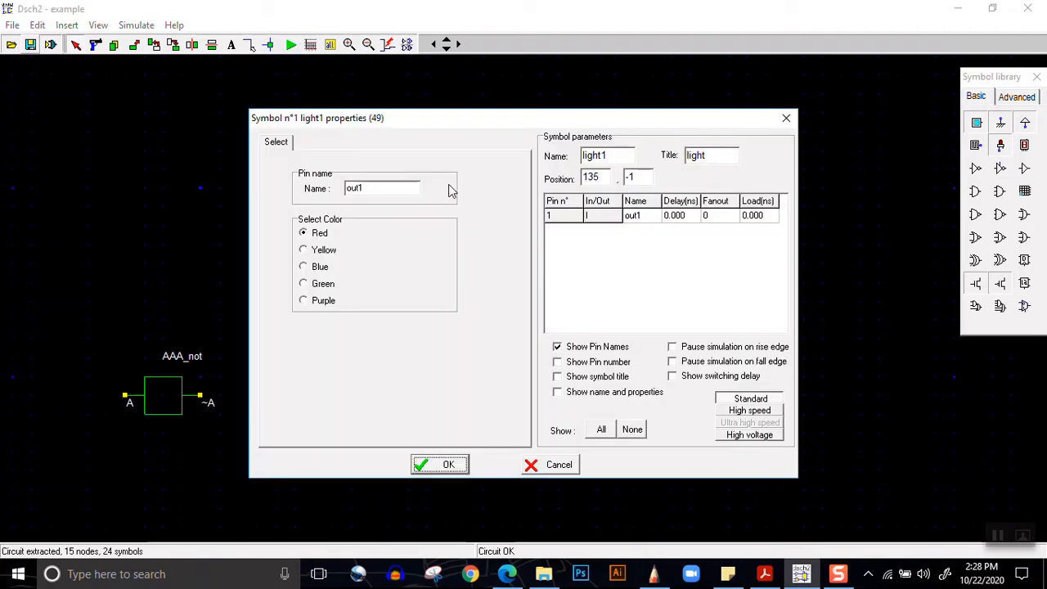
drag(390, 191, 248, 187)
text(Q)
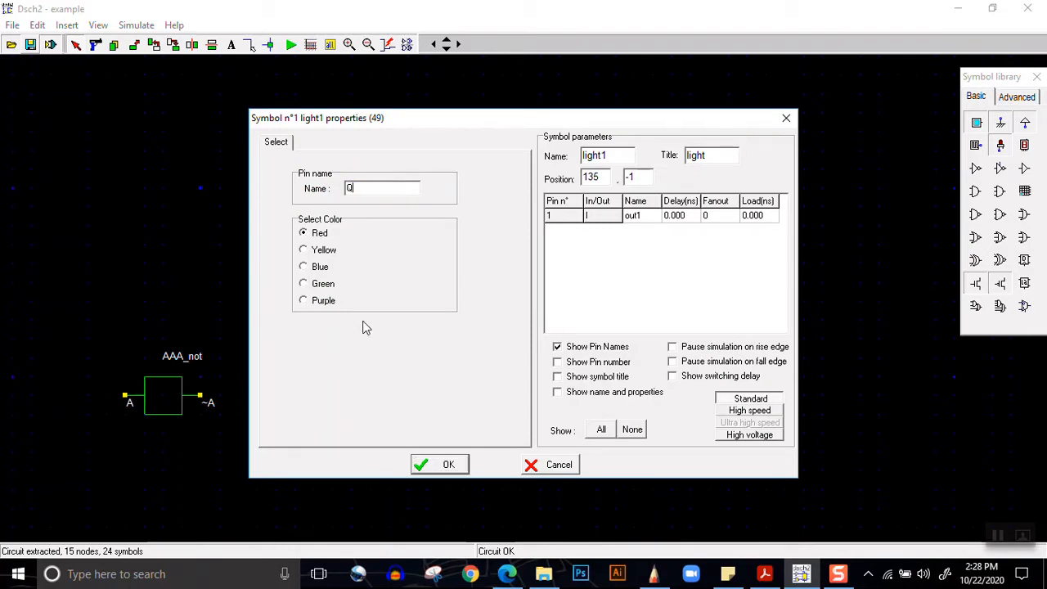
click(439, 464)
Add a second light wired to the lower-right gate's output and name its pin ~Q.
click(1000, 144)
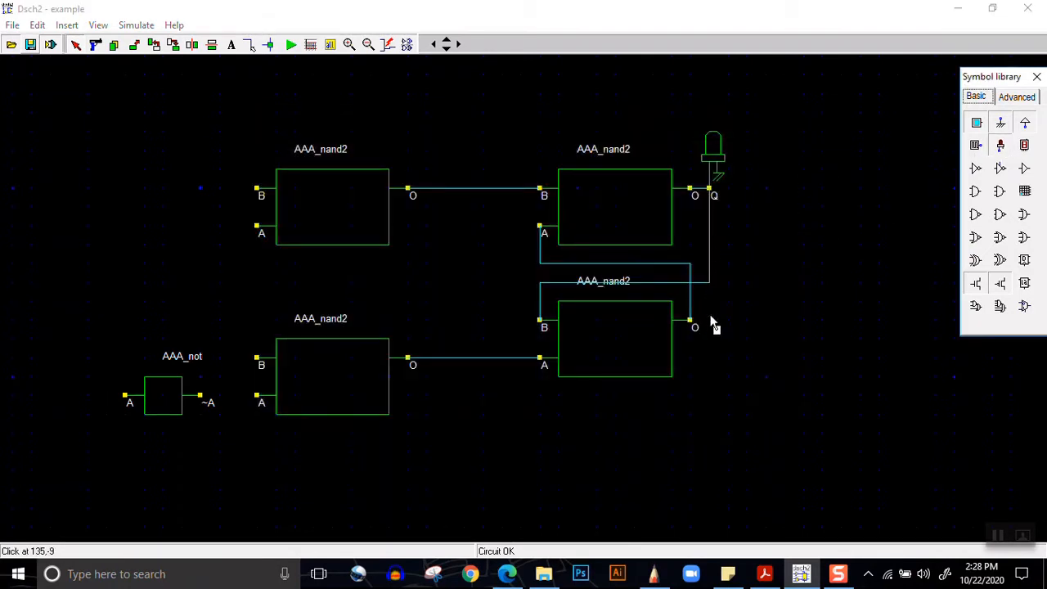
click(758, 326)
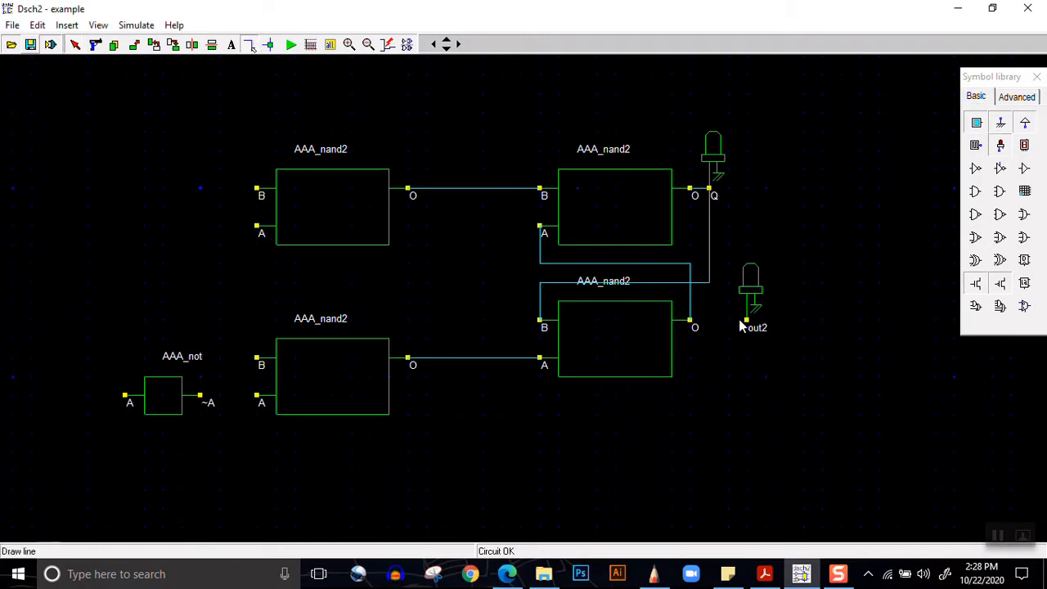
drag(741, 325, 692, 326)
double_click(750, 284)
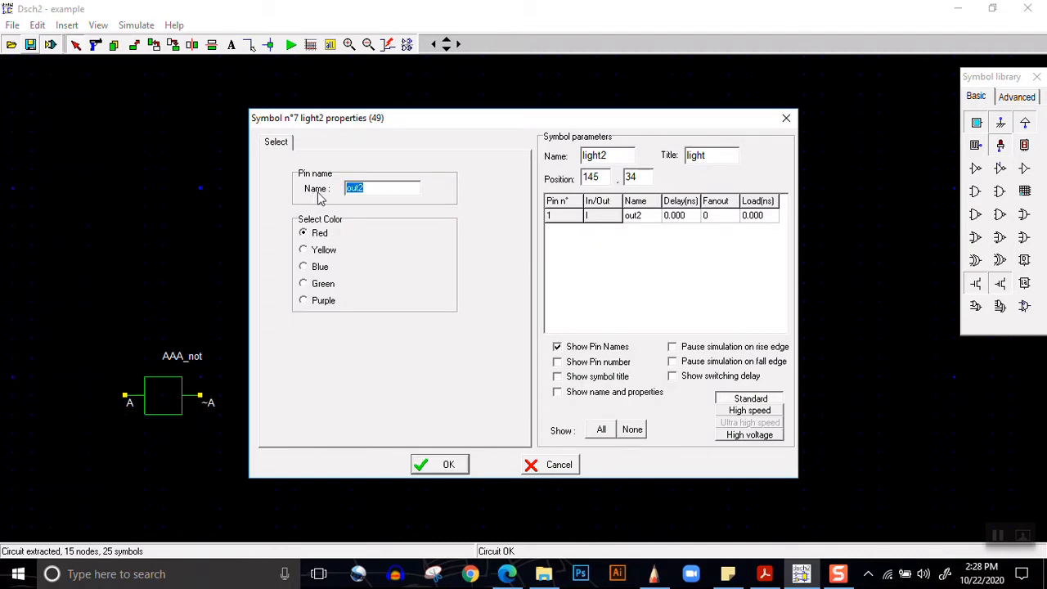
text(~Q)
click(442, 463)
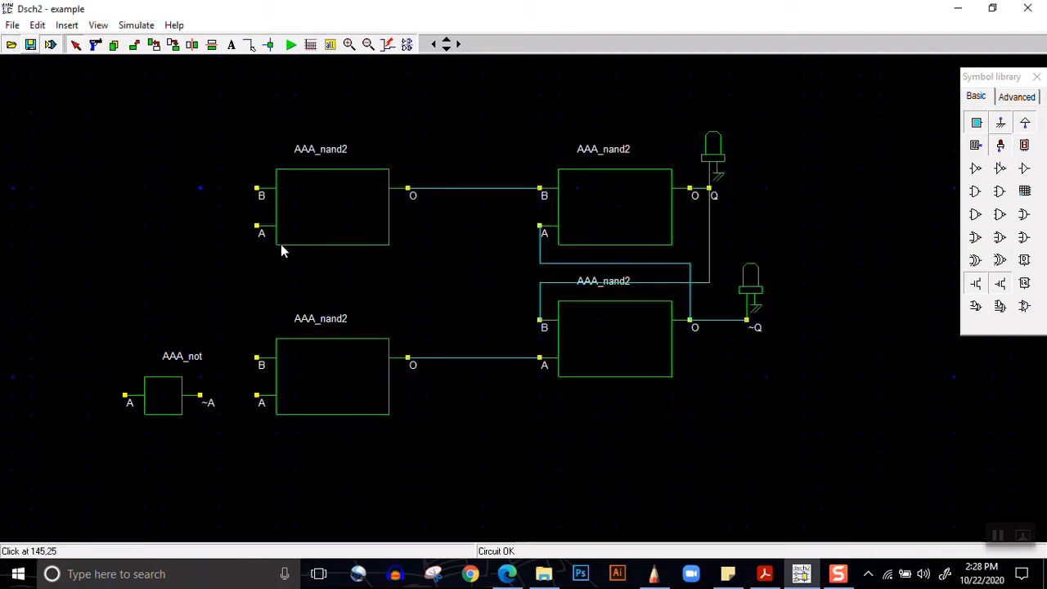
Wire upper-left input A to lower-left input B, upper-left input B to the inverter input, and the inverter output to lower-left input A.
click(250, 44)
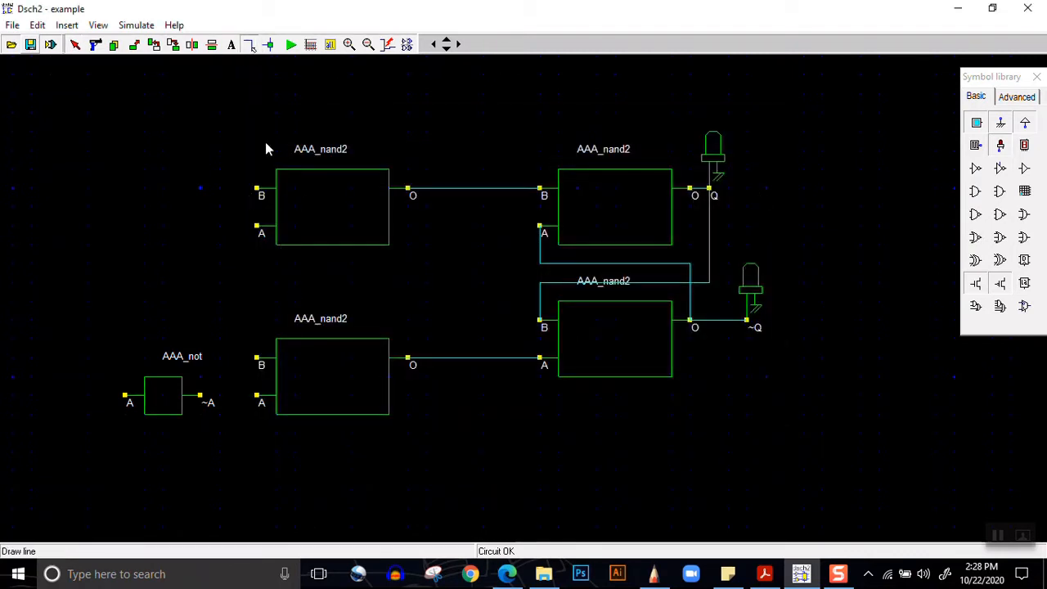
drag(258, 225, 257, 358)
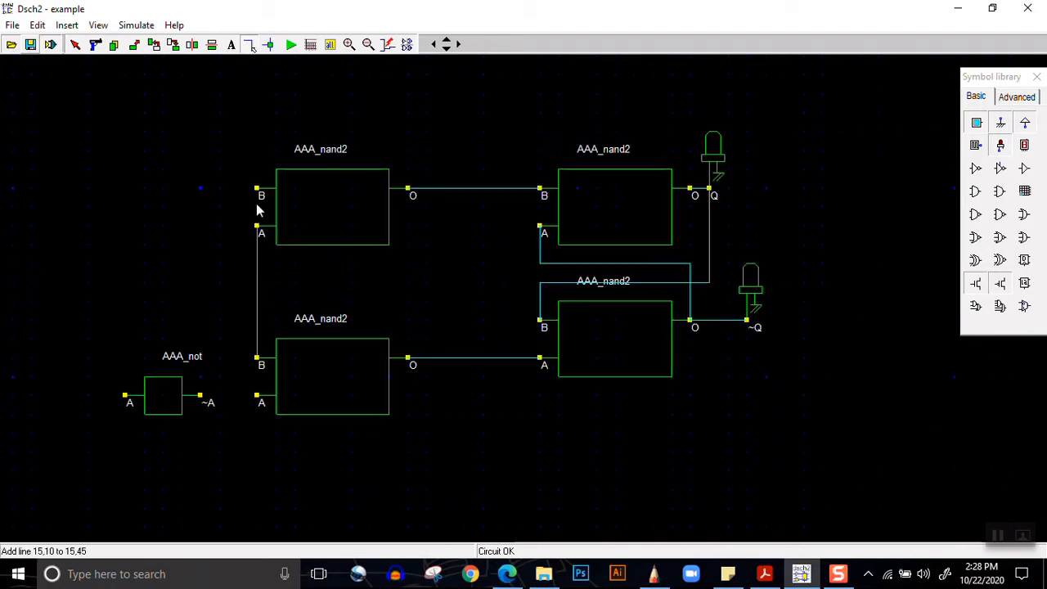
drag(257, 189, 125, 395)
drag(208, 399, 259, 397)
Place an input button on the wire joining the two left gates and name its pin CLK.
drag(974, 124, 257, 303)
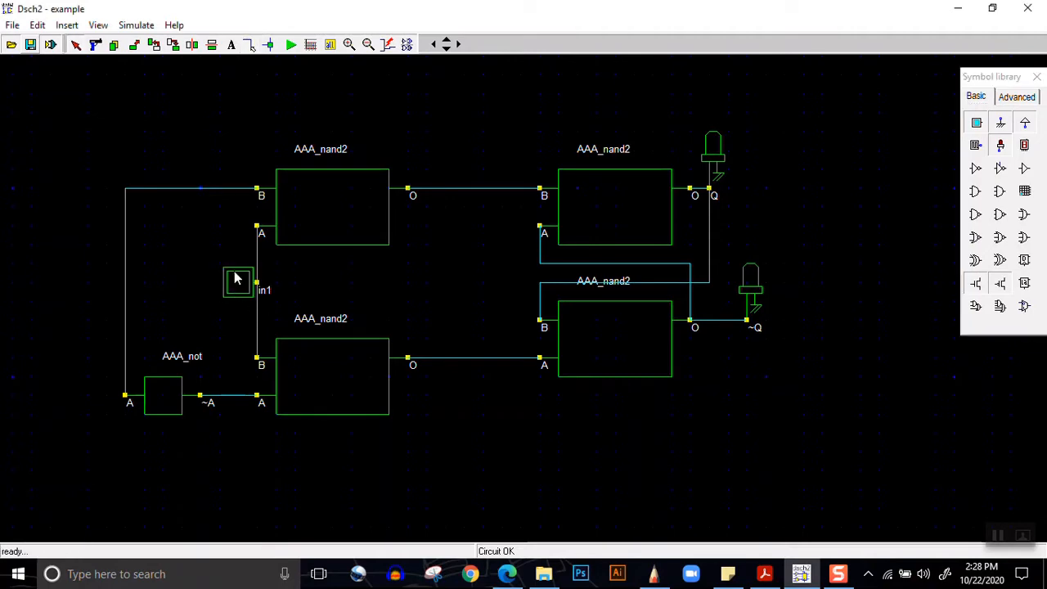
double_click(237, 280)
drag(369, 190, 280, 207)
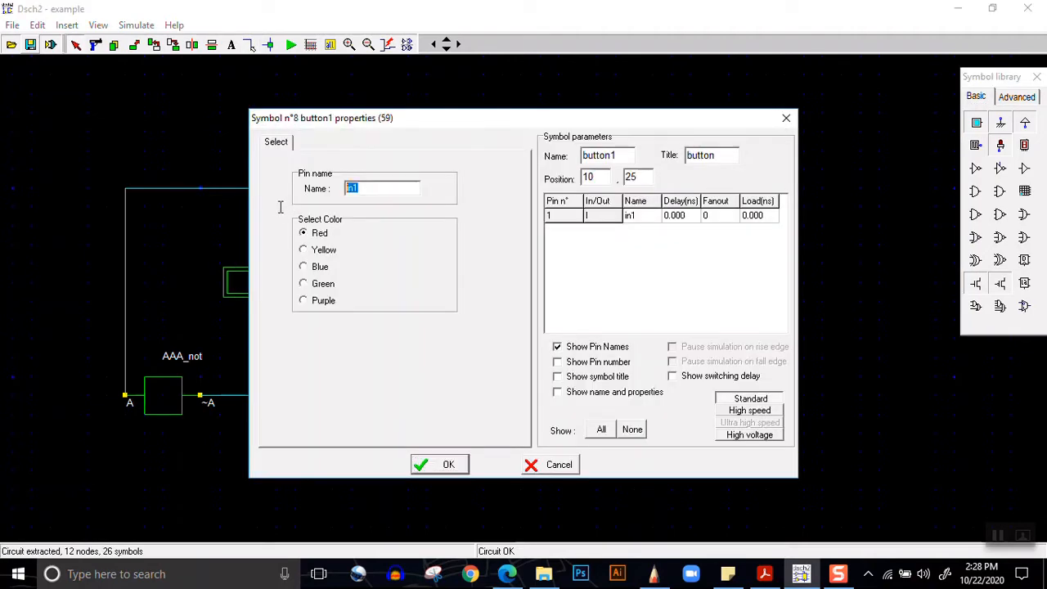
key(Return)
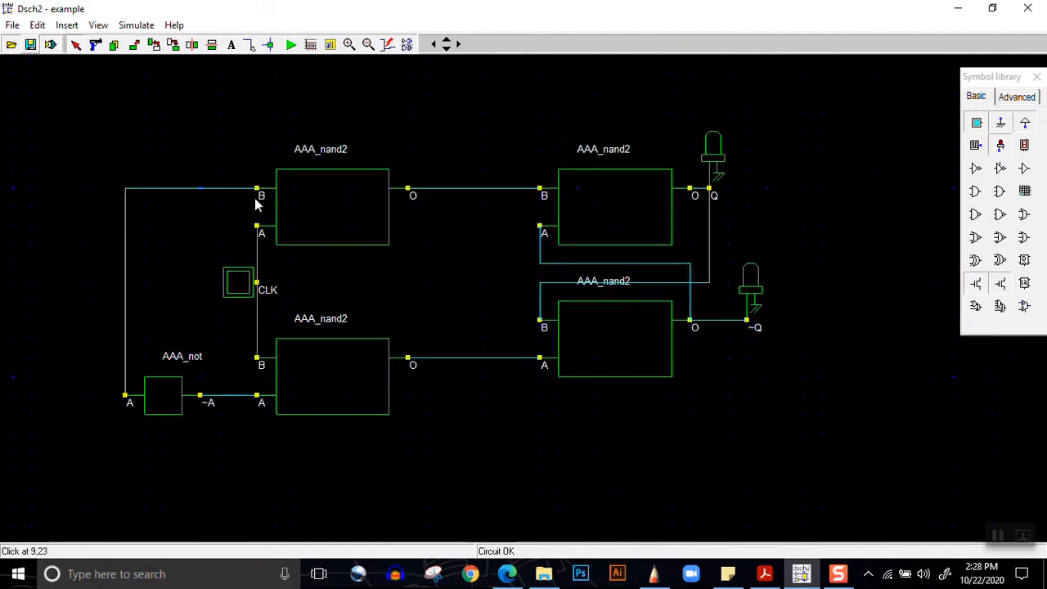
Place an input button at the upper-left corner of the wire feeding the inverter and name its pin D.
drag(976, 124, 122, 203)
double_click(105, 187)
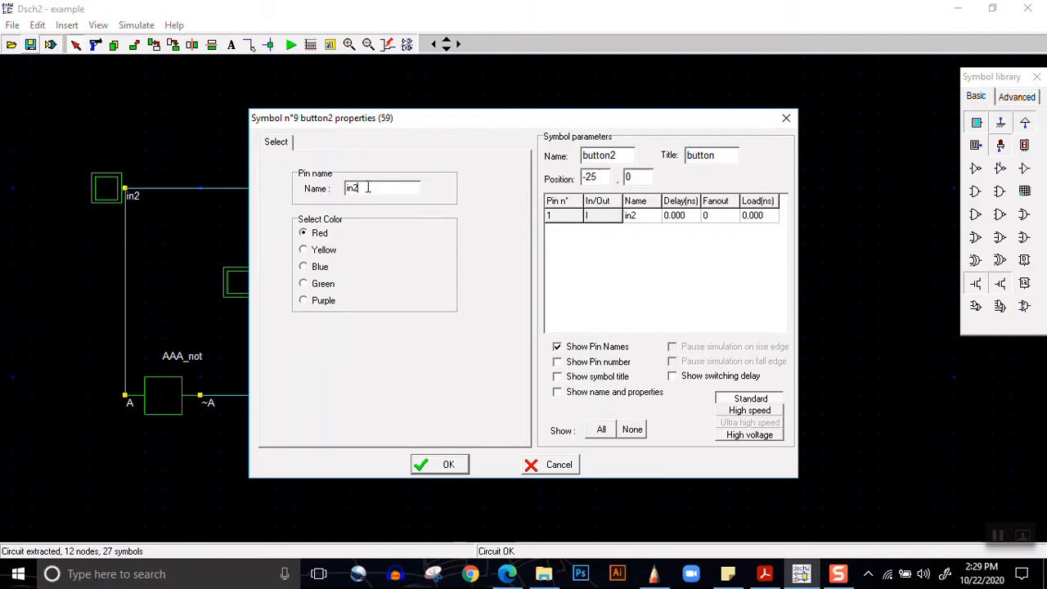
drag(367, 187, 309, 190)
text(D)
click(433, 470)
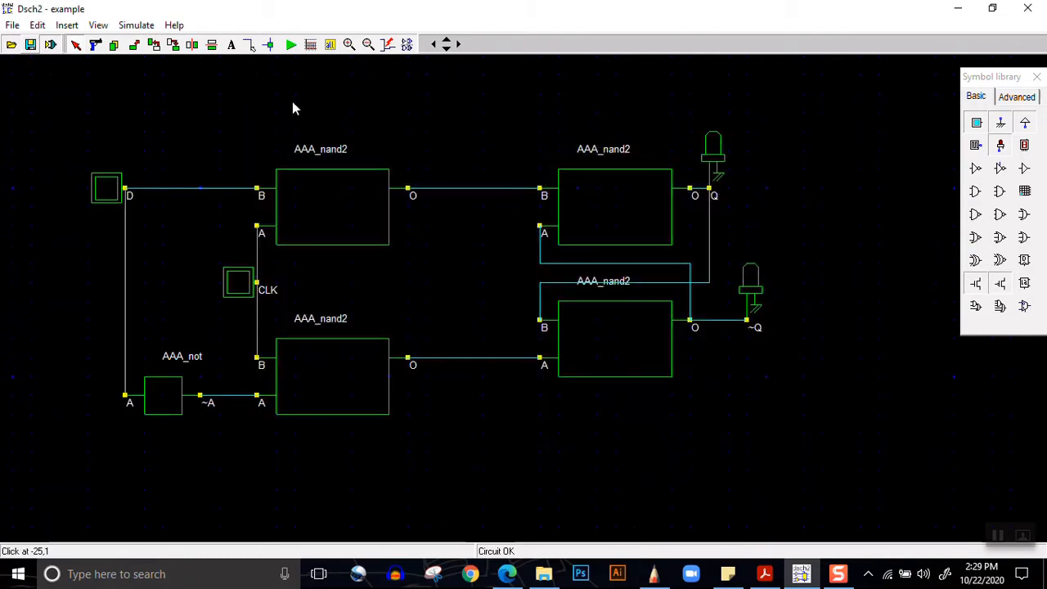
Start the simulation and toggle input D repeatedly with CLK off to check how Q and ~Q respond.
click(290, 44)
click(241, 280)
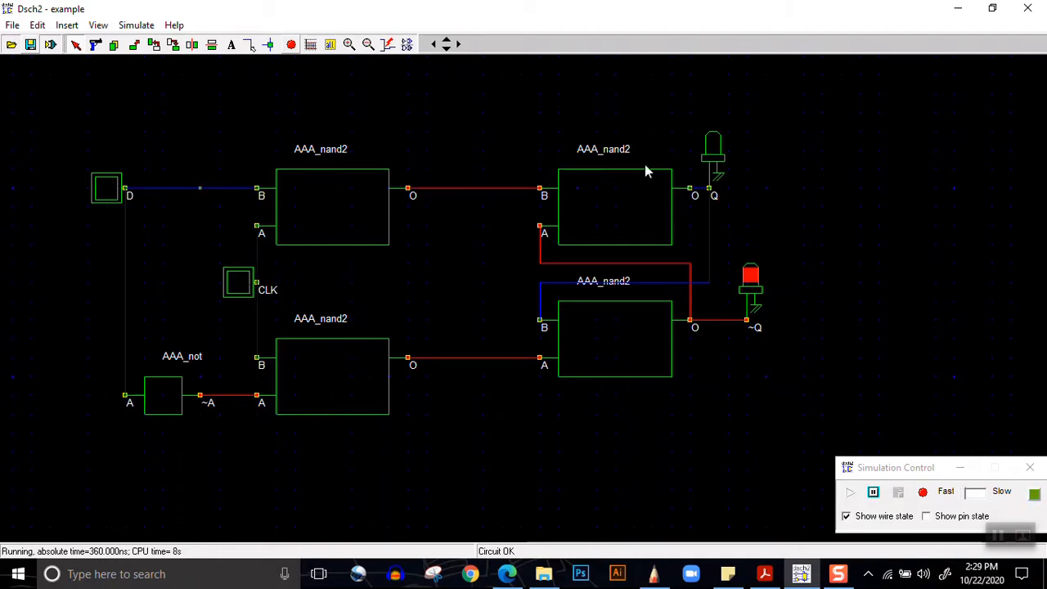
click(102, 189)
click(103, 189)
click(102, 189)
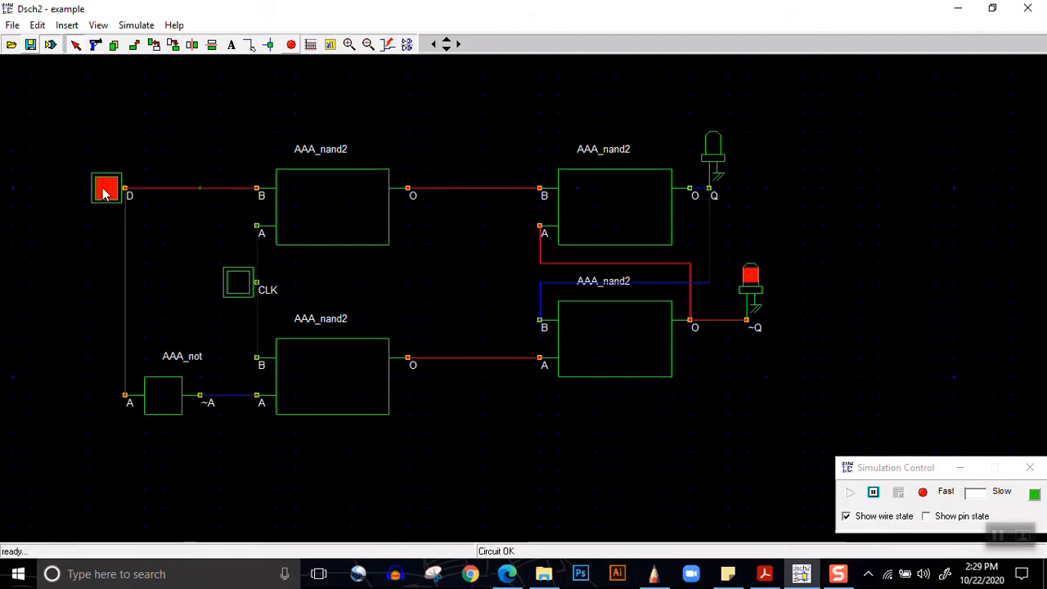
click(102, 189)
click(103, 188)
click(102, 189)
click(103, 189)
click(102, 189)
click(103, 189)
click(102, 189)
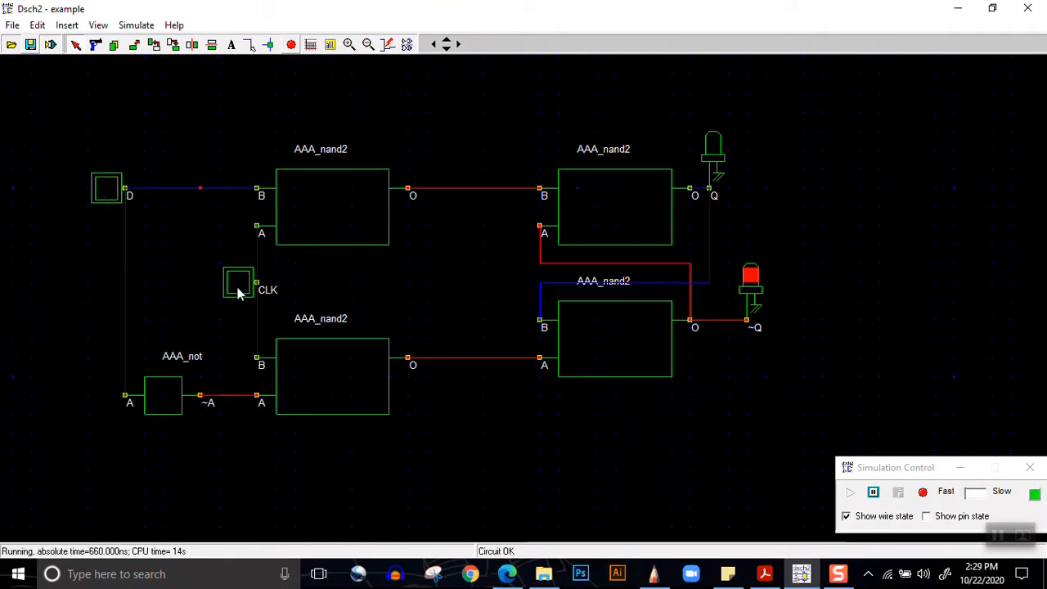
Switch CLK on and toggle input D repeatedly to check whether Q and ~Q follow it.
click(238, 291)
click(111, 194)
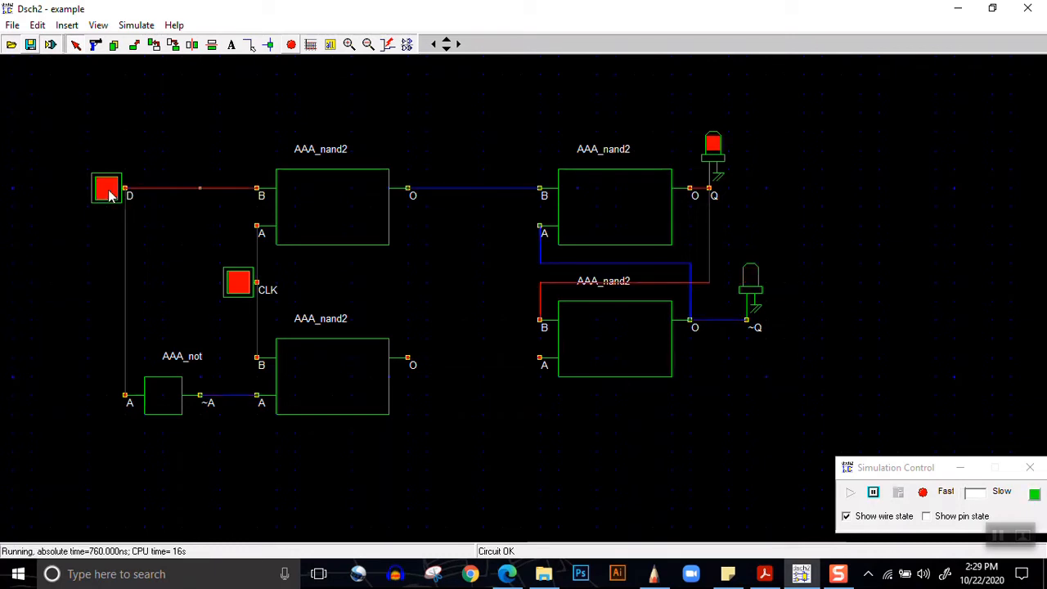
click(111, 194)
click(111, 194)
click(110, 194)
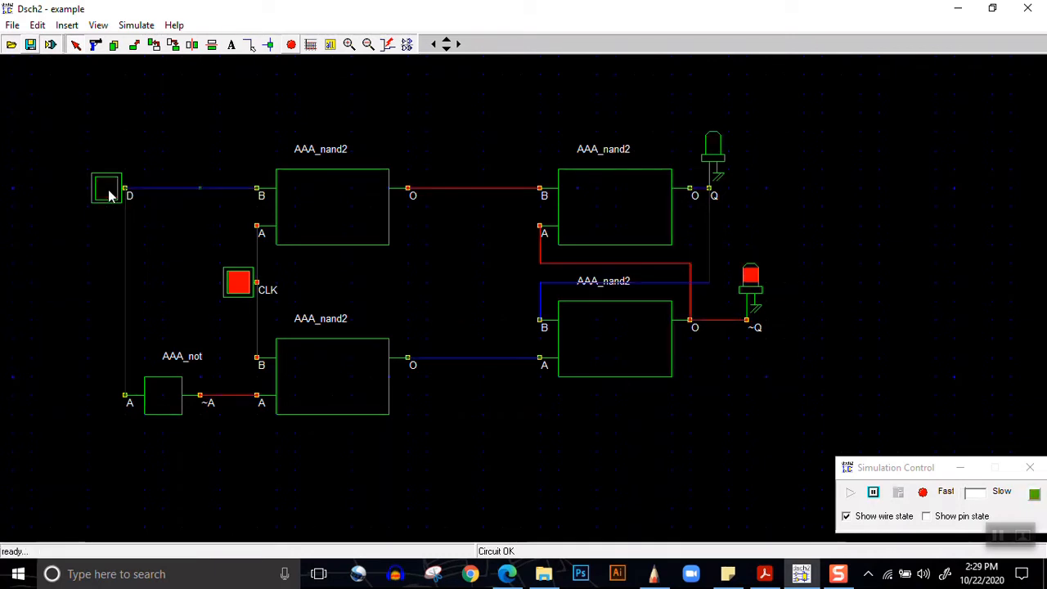
click(109, 194)
click(110, 194)
click(110, 194)
click(110, 194)
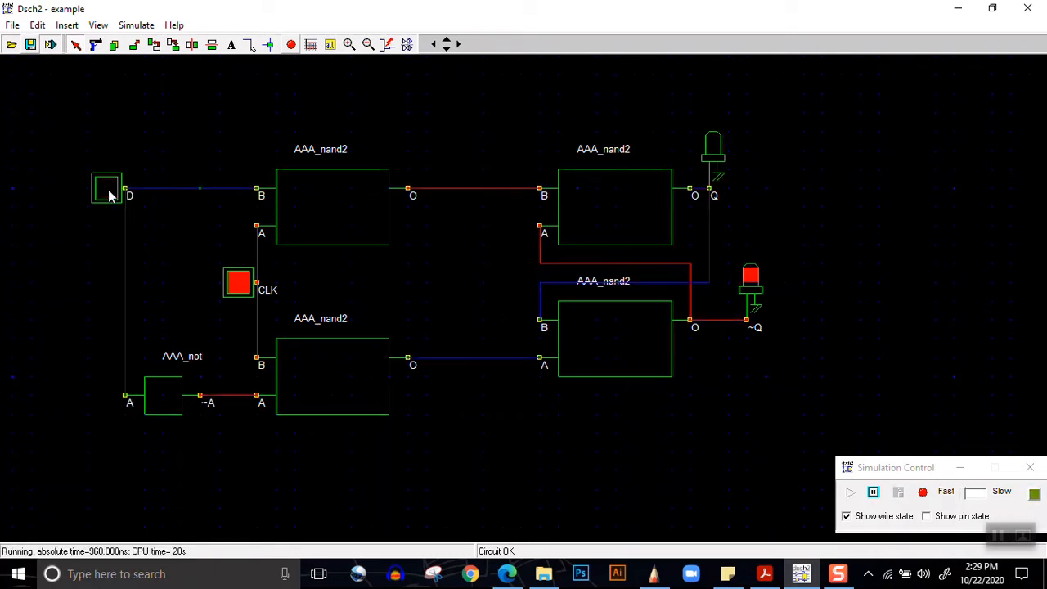
click(110, 194)
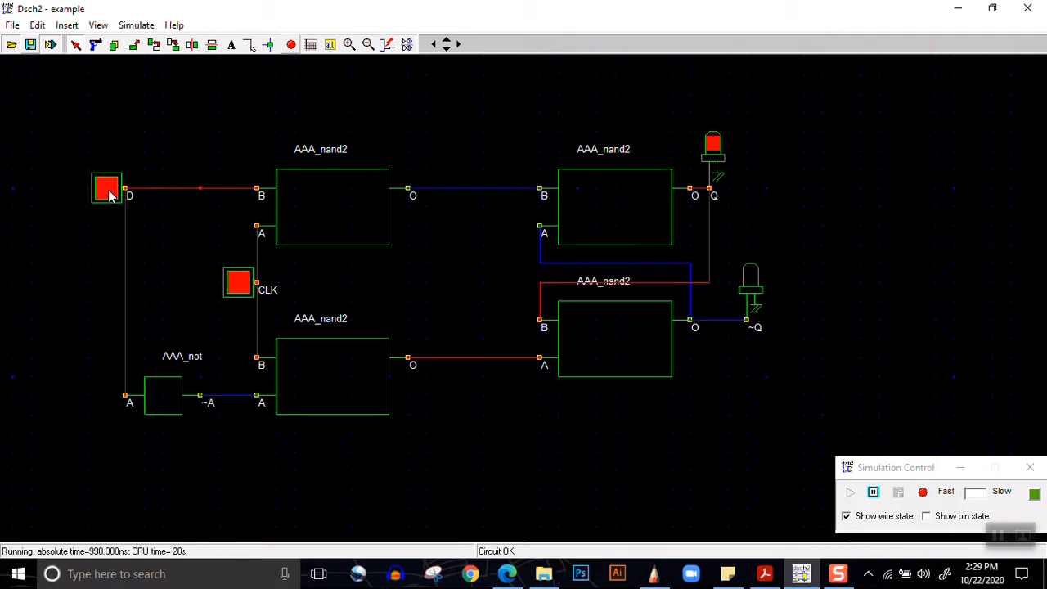
Test the latch's hold behaviour by switching CLK off and changing D, and re-enable CLK to toggle D again.
click(233, 284)
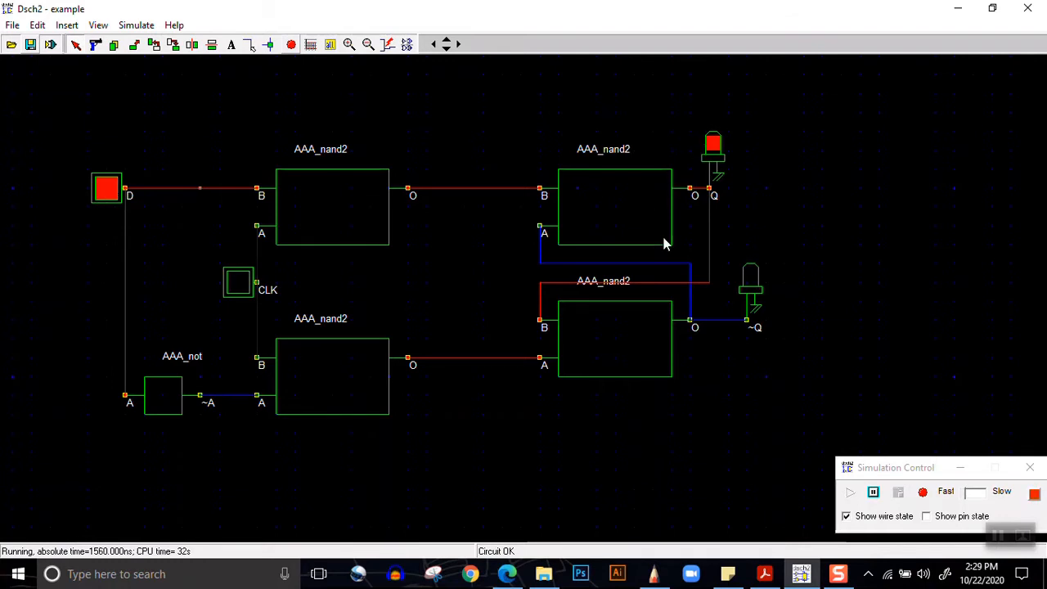
click(107, 196)
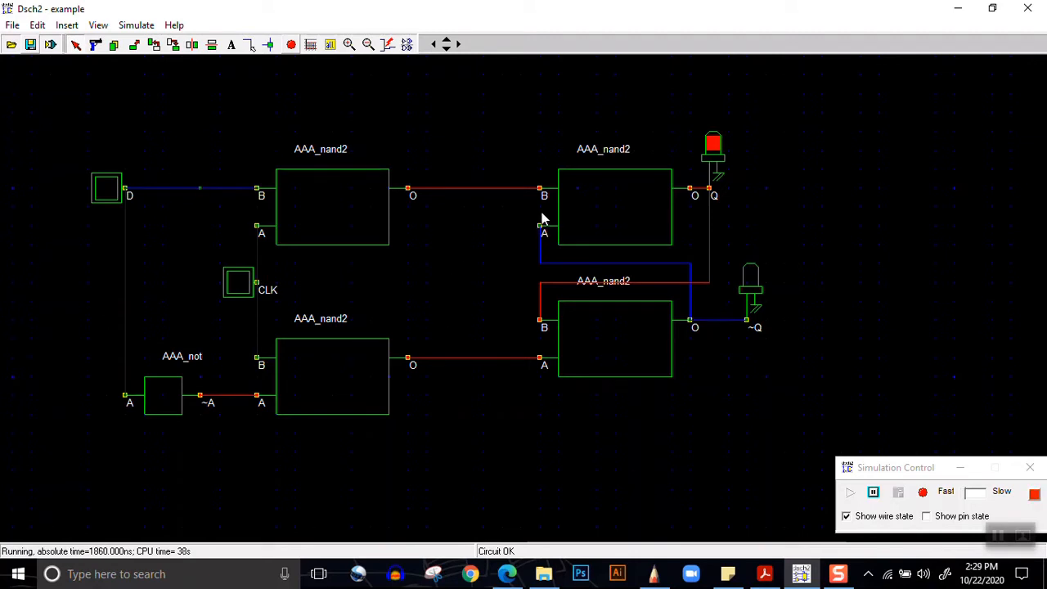
click(242, 288)
click(105, 193)
click(104, 189)
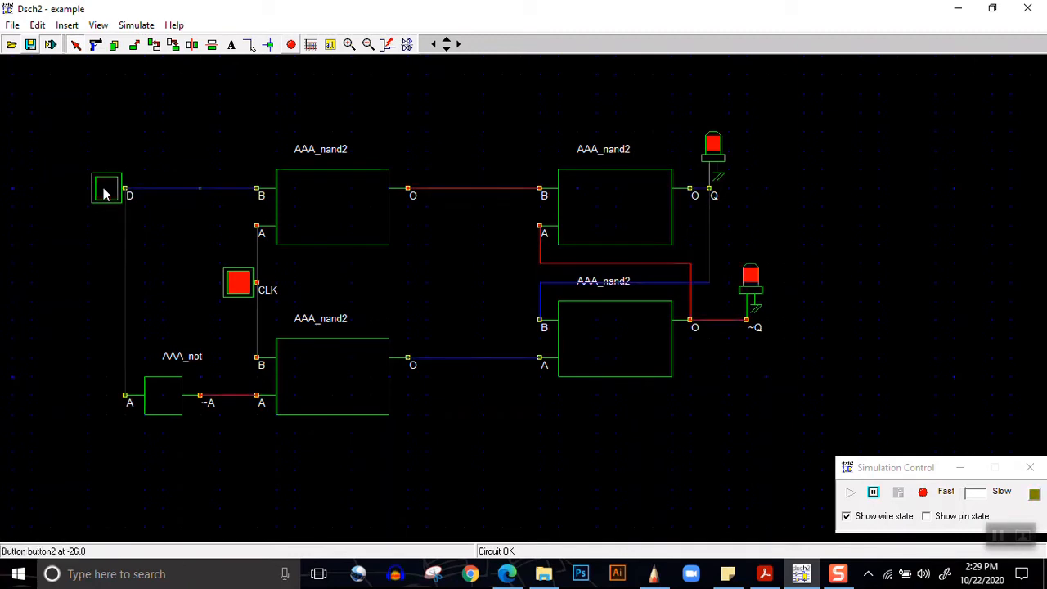
click(104, 189)
click(105, 189)
click(104, 190)
click(105, 189)
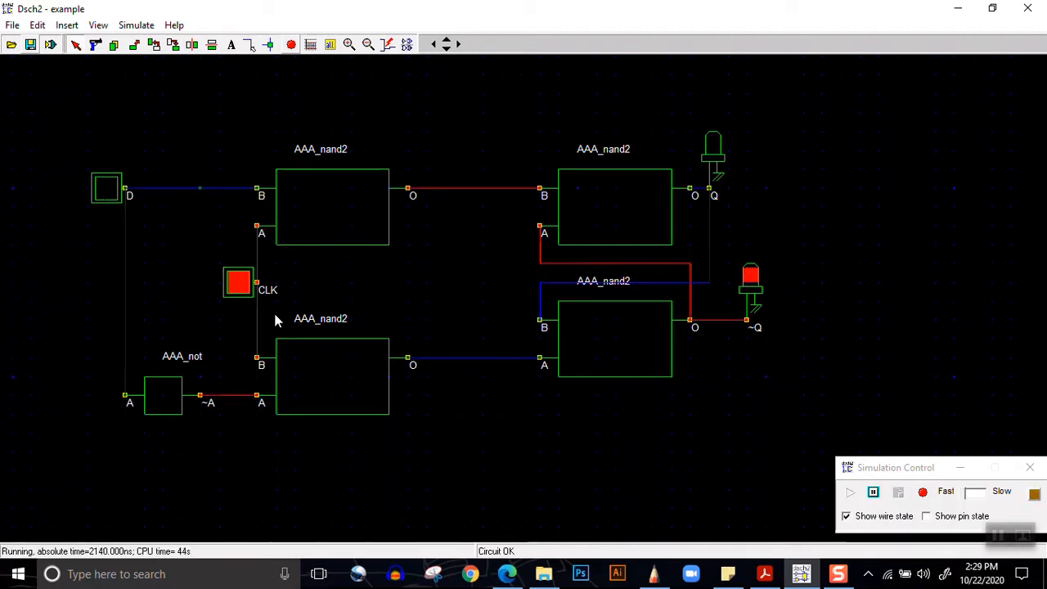
Toggle D once more with CLK switched off and stop the simulation.
click(112, 192)
click(112, 192)
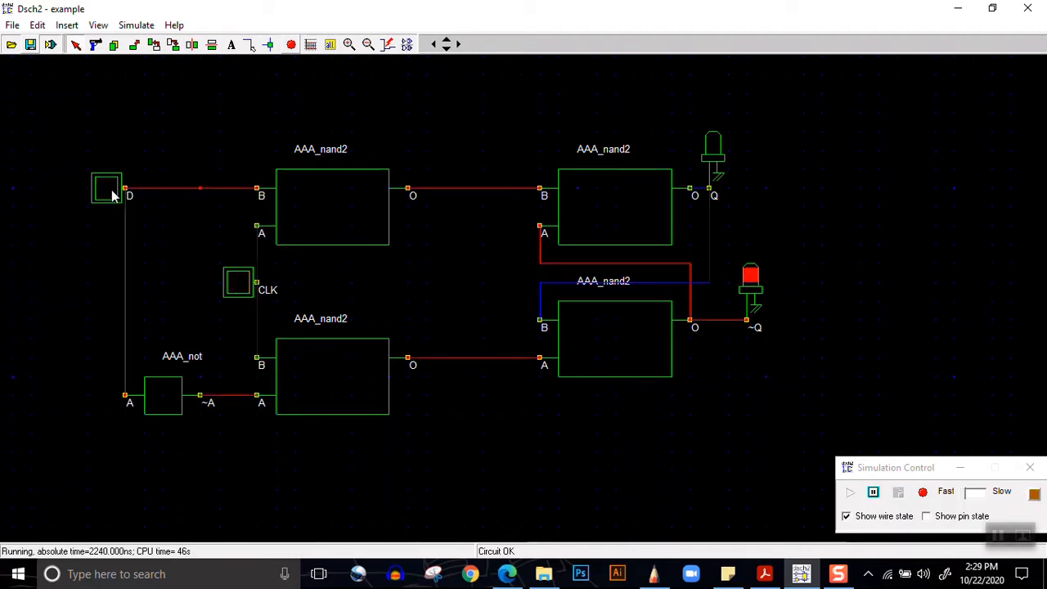
click(112, 192)
click(112, 192)
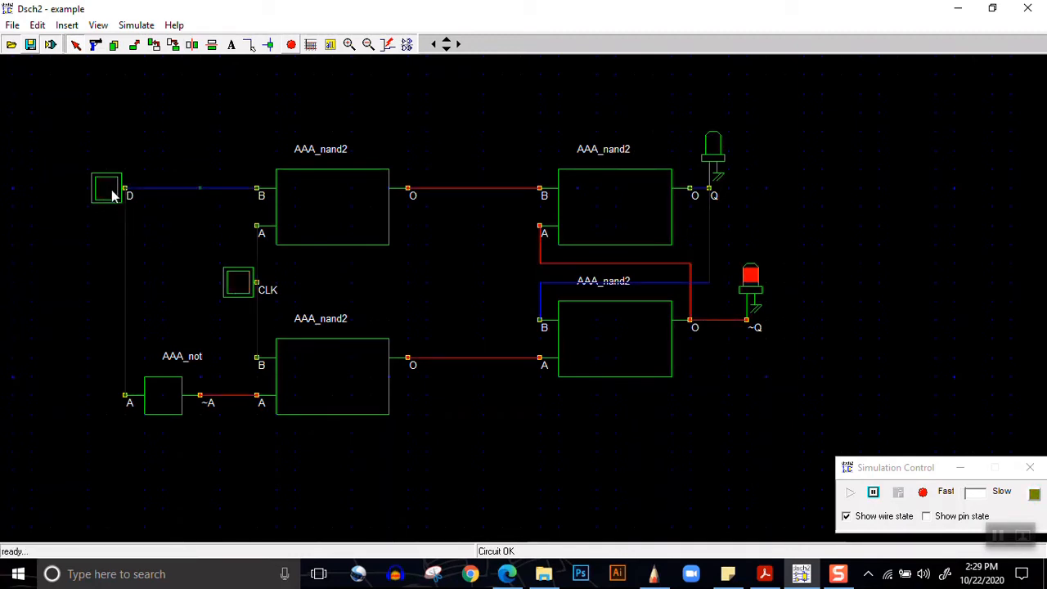
click(291, 44)
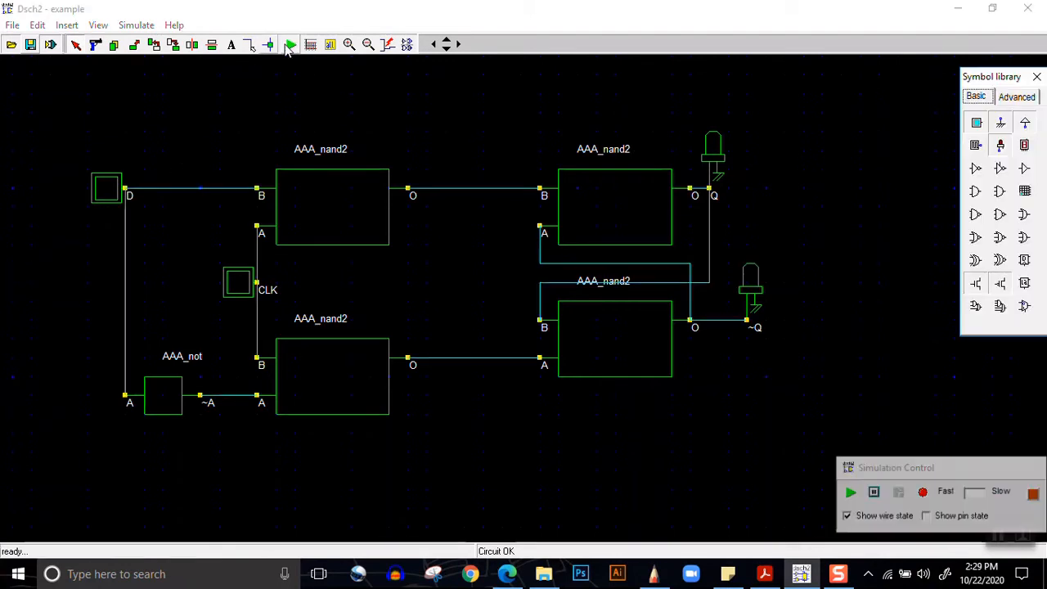
Save the schematic under the file name AAA_latch in the Export dsch2 folder.
click(12, 27)
click(63, 83)
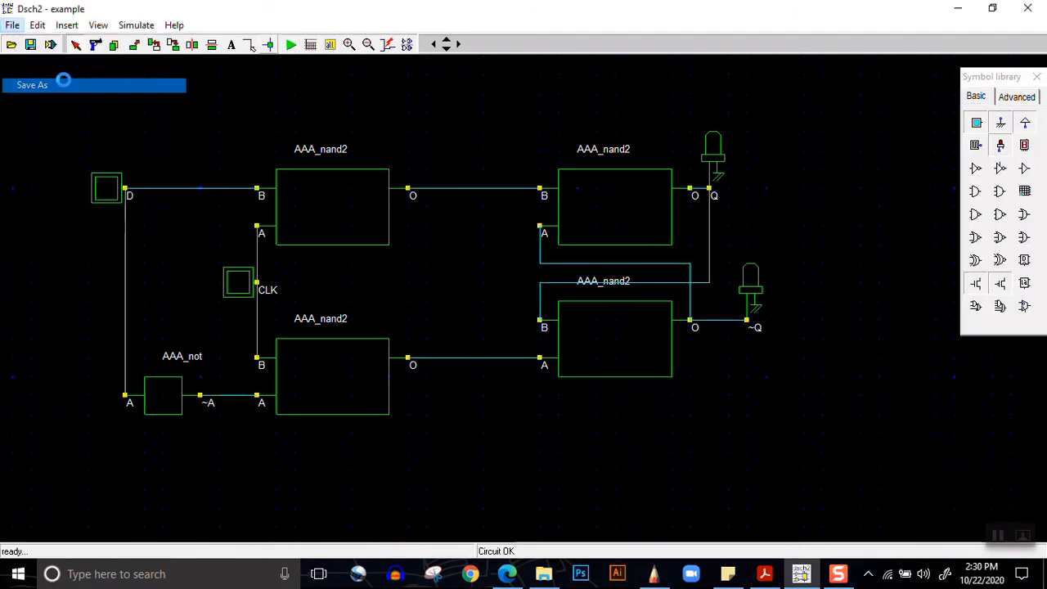
text(AA)
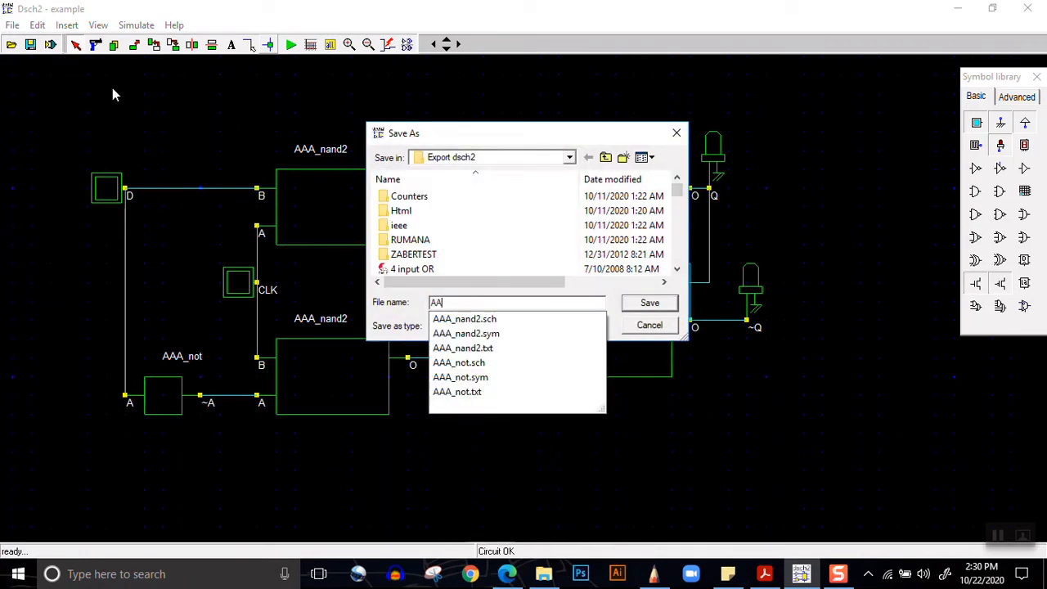
text(A_latch)
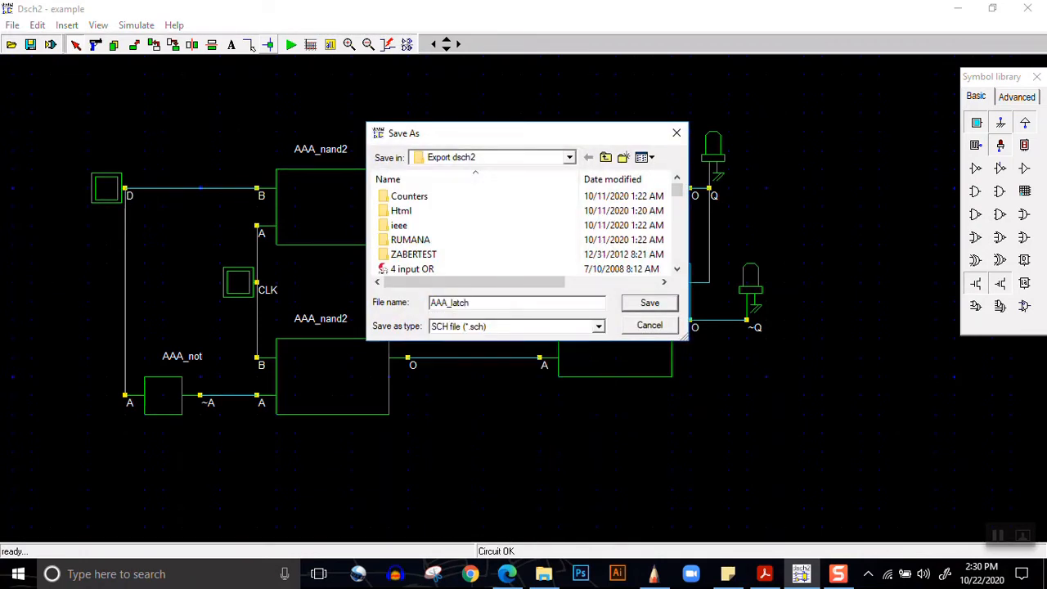
key(Return)
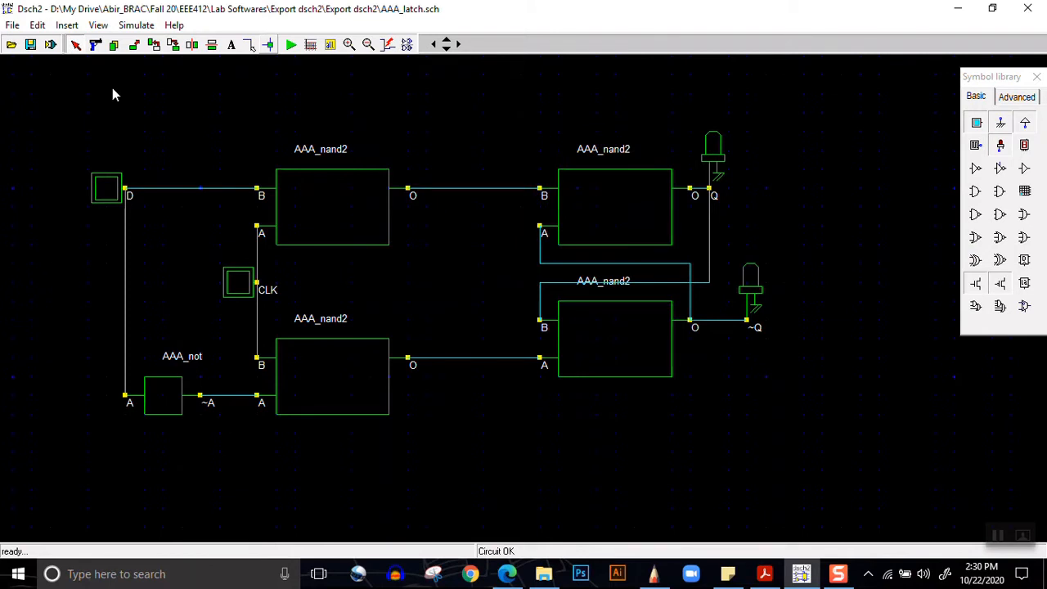
Generate the AAA_latch symbol from the schematic with pin Q at position 1 and pin ~Q at position 2.
click(49, 46)
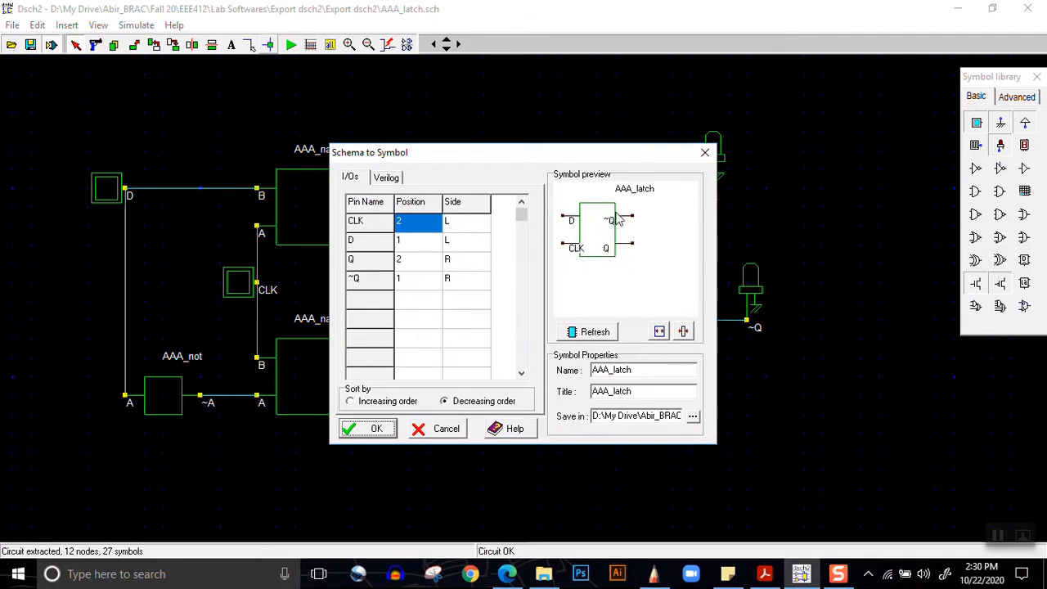
click(416, 263)
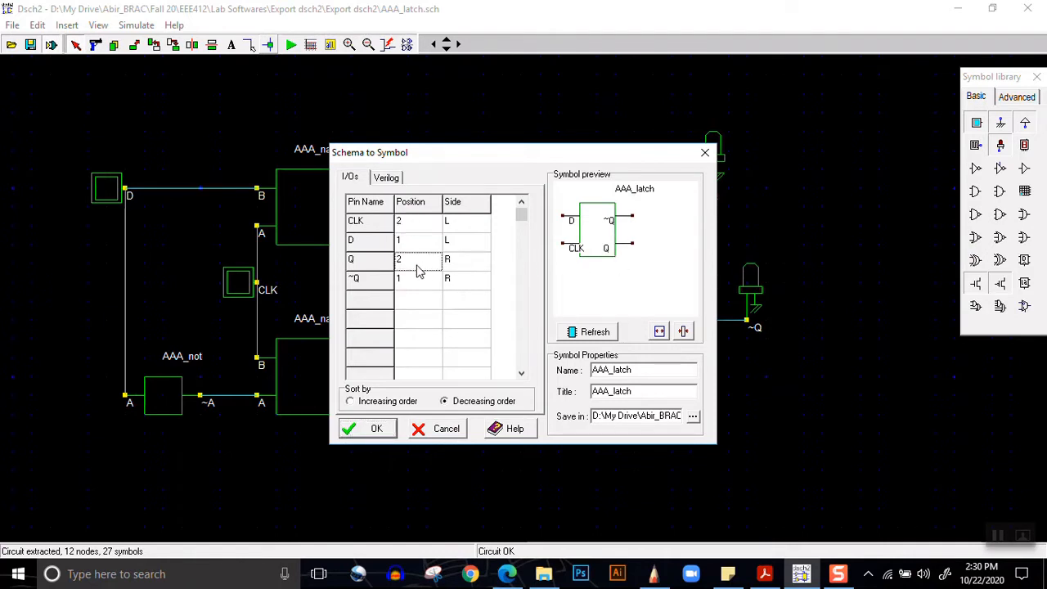
click(407, 264)
text(1)
click(402, 278)
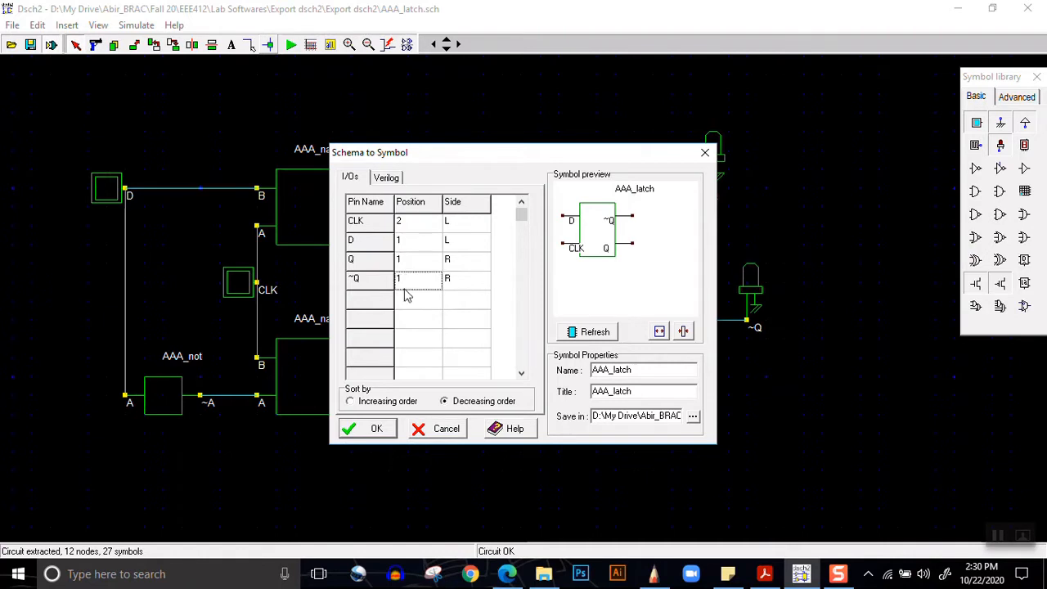
click(403, 278)
text(2)
click(450, 301)
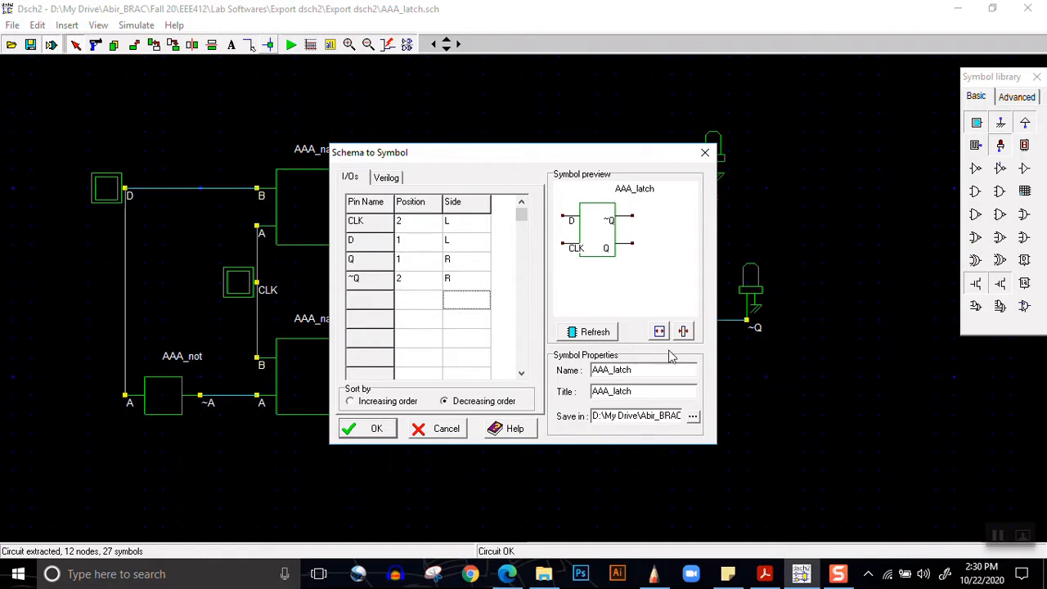
click(606, 338)
click(383, 433)
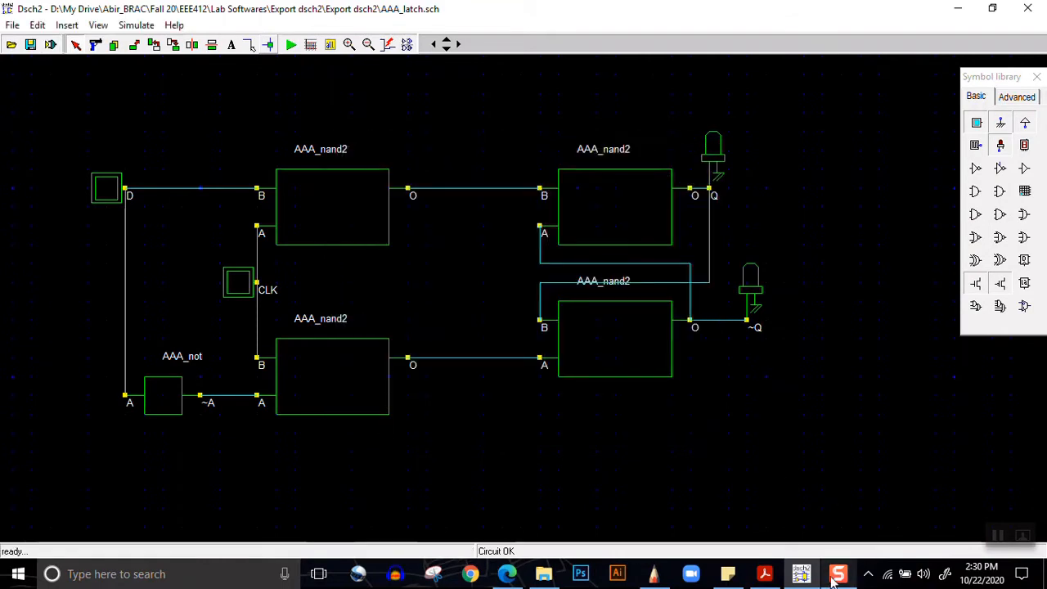
Switch to SketchBook Pro to review the hand-drawn two-latch flip-flop diagram, and return to Dsch2.
click(764, 575)
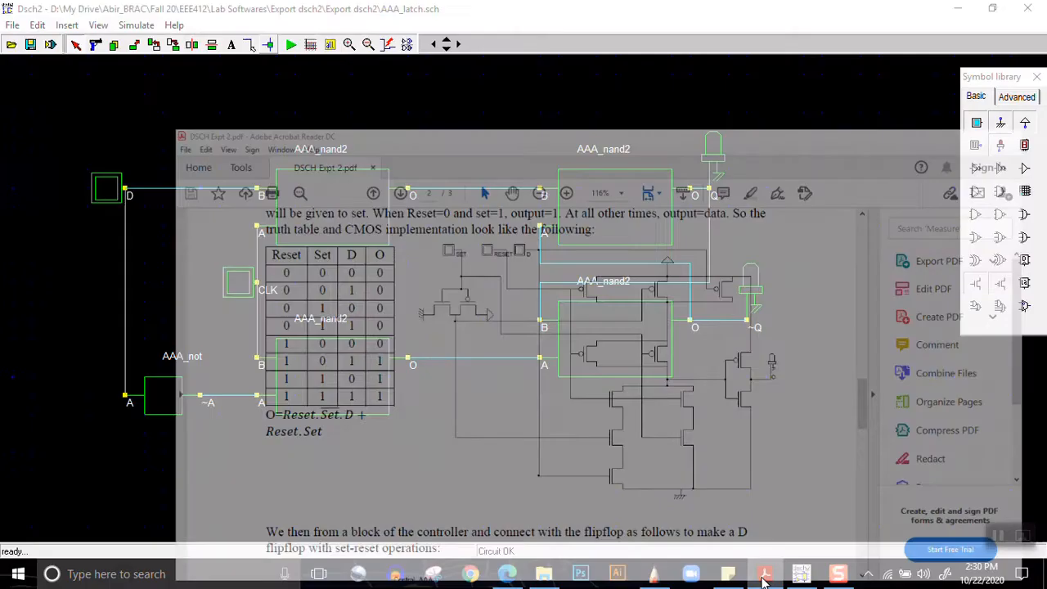
click(764, 575)
click(654, 576)
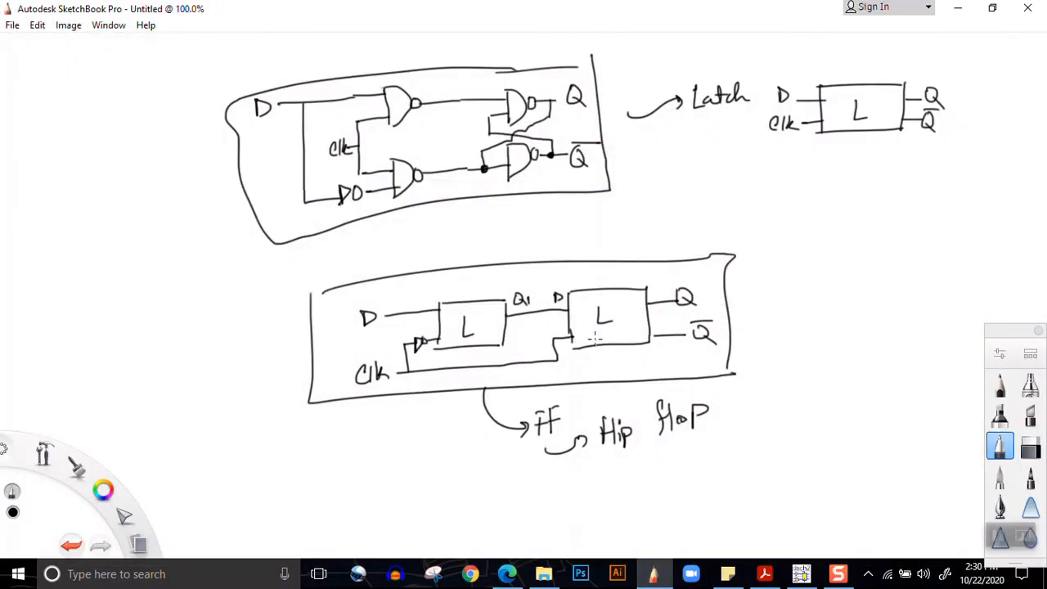
click(655, 576)
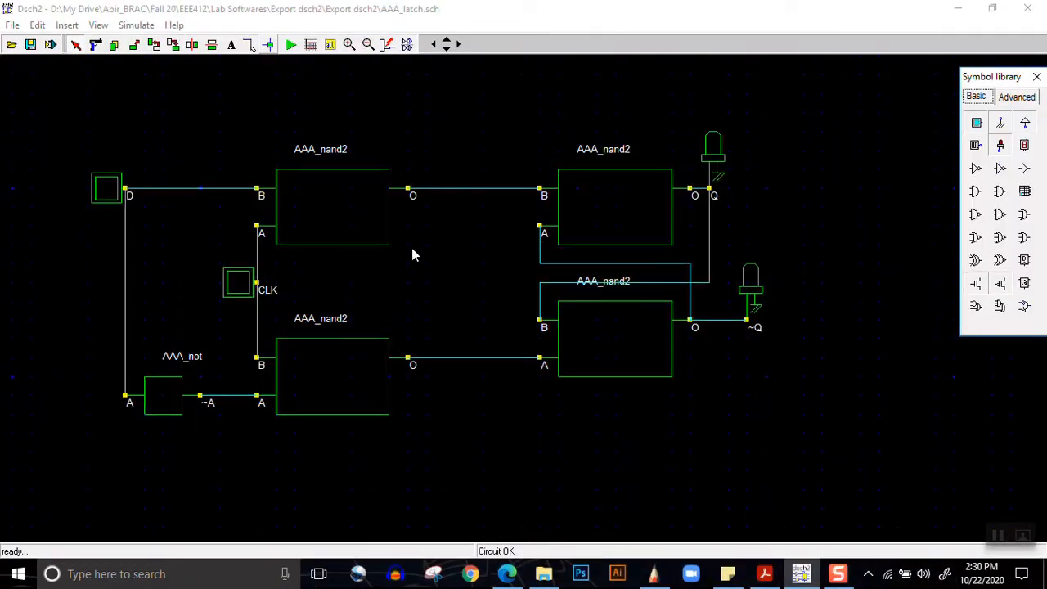
Start a new empty schematic for the flip-flop circuit.
click(12, 25)
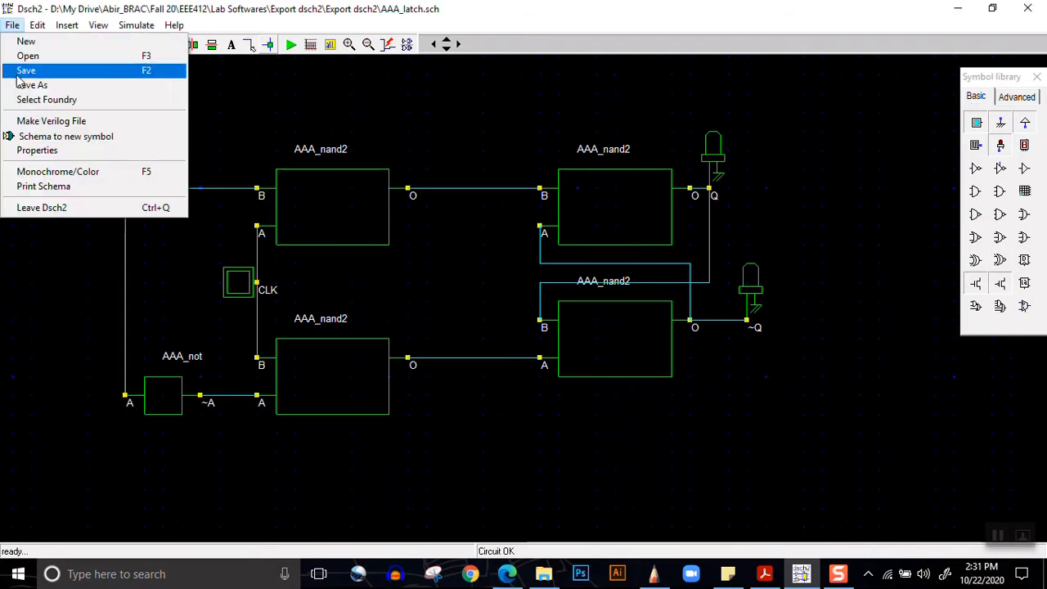
click(26, 40)
click(67, 25)
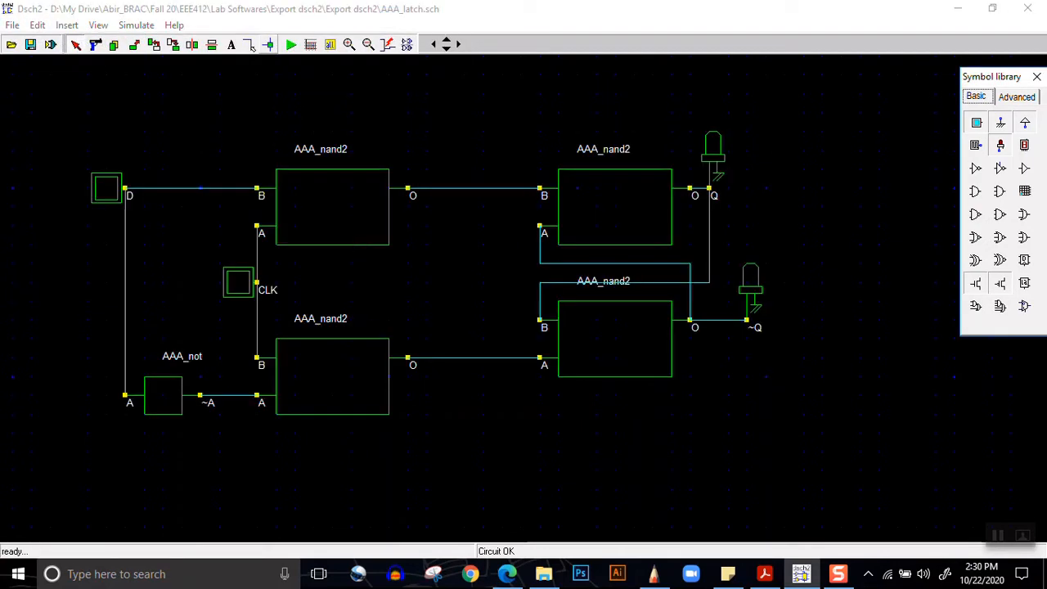
click(13, 24)
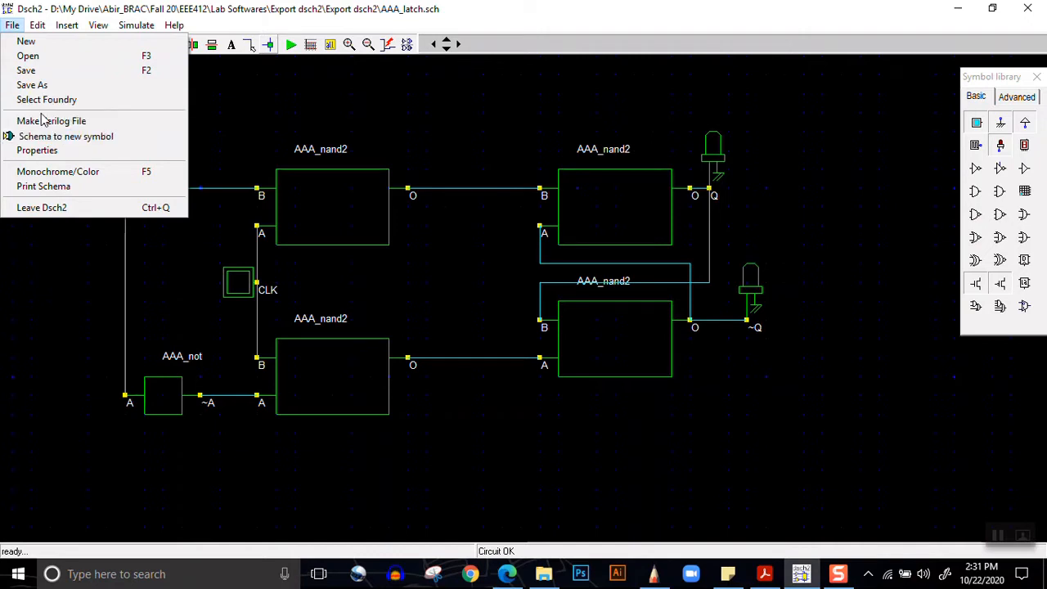
click(37, 41)
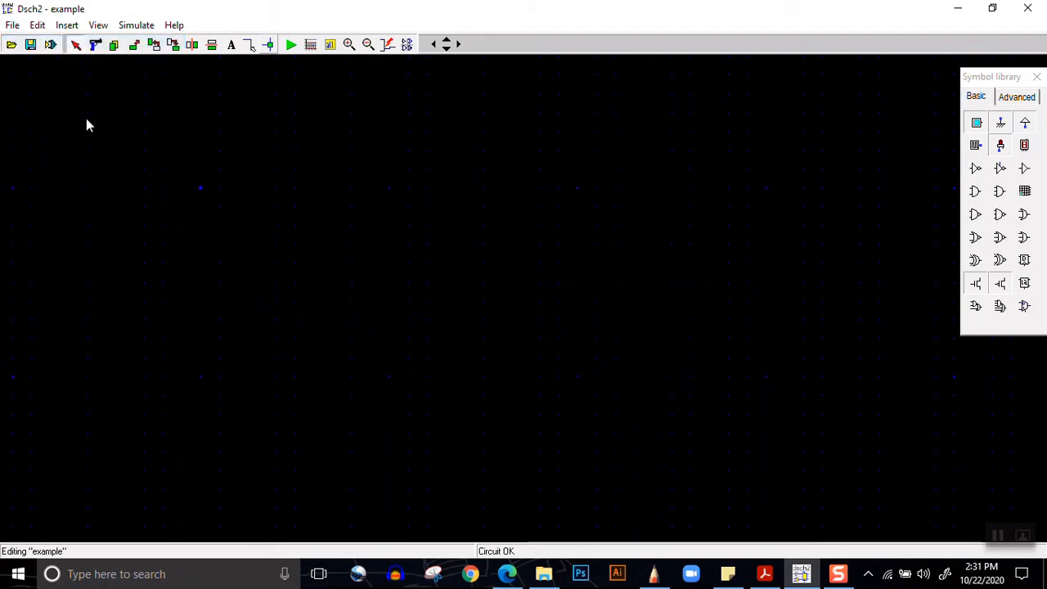
Insert the AAA_latch user symbol into the upper-left part of the empty schematic.
click(67, 24)
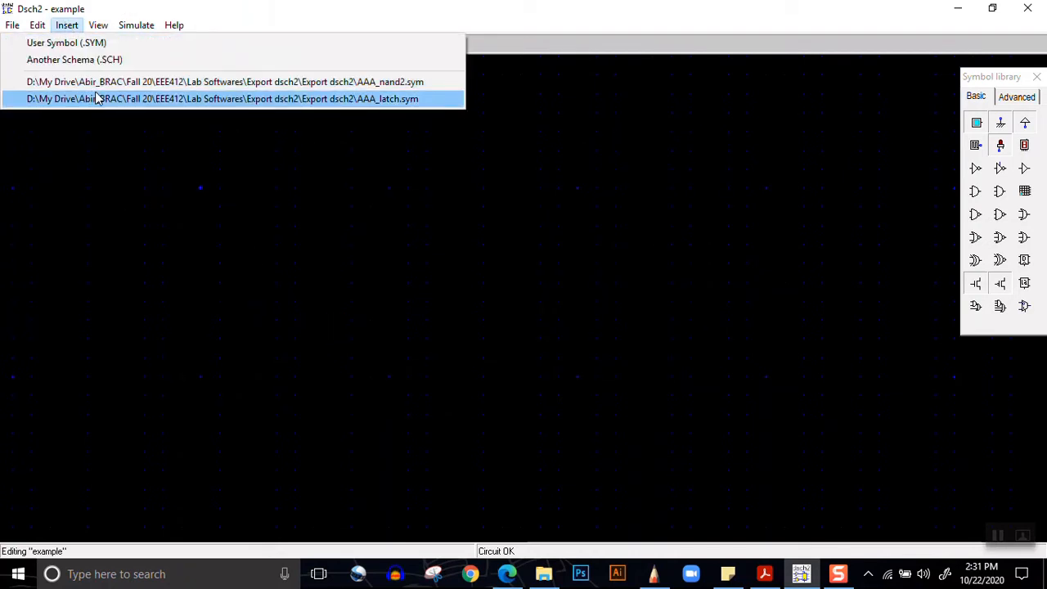
click(97, 101)
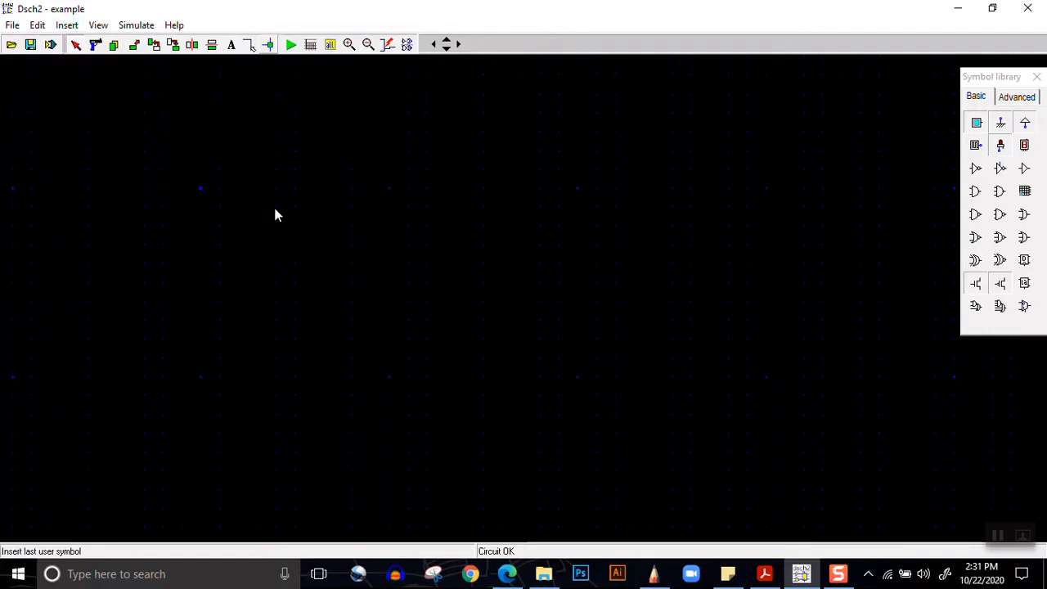
click(368, 266)
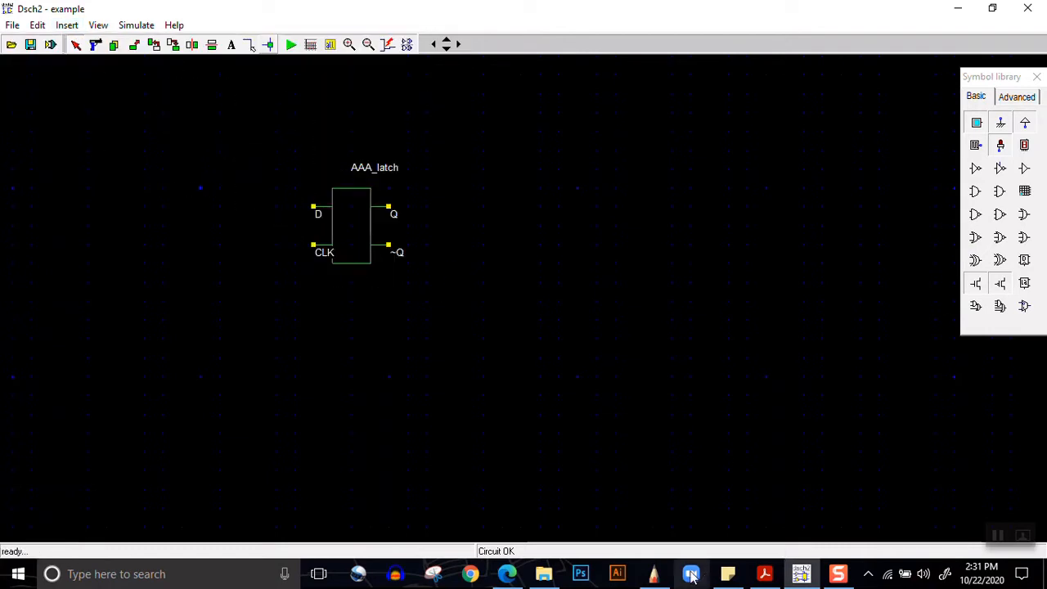
Check the flip-flop sketch in SketchBook Pro, return to Dsch2, and place a copy of the AAA_latch symbol to the right of the original.
click(653, 574)
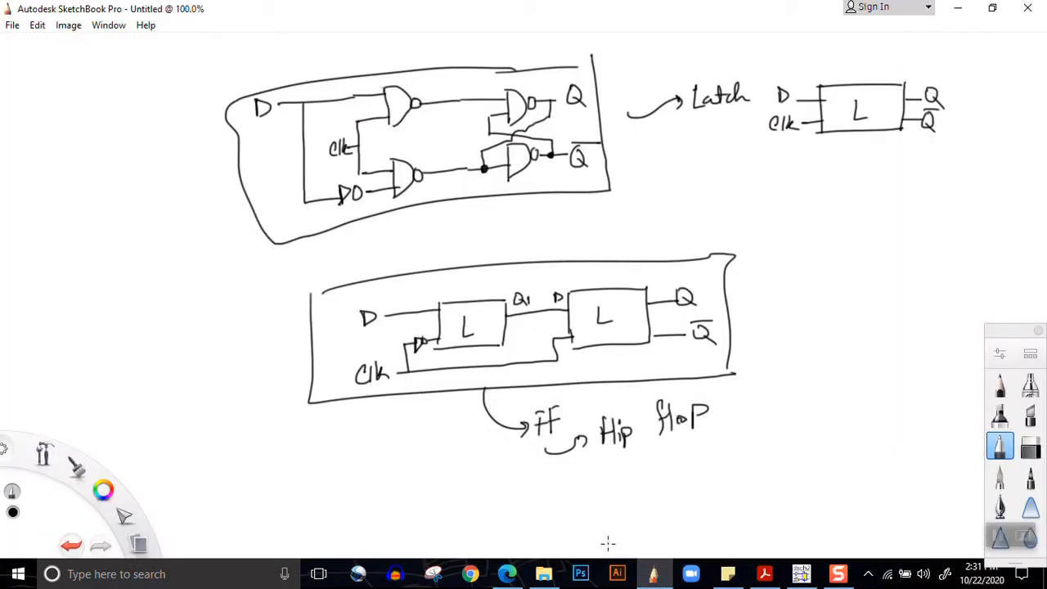
click(654, 573)
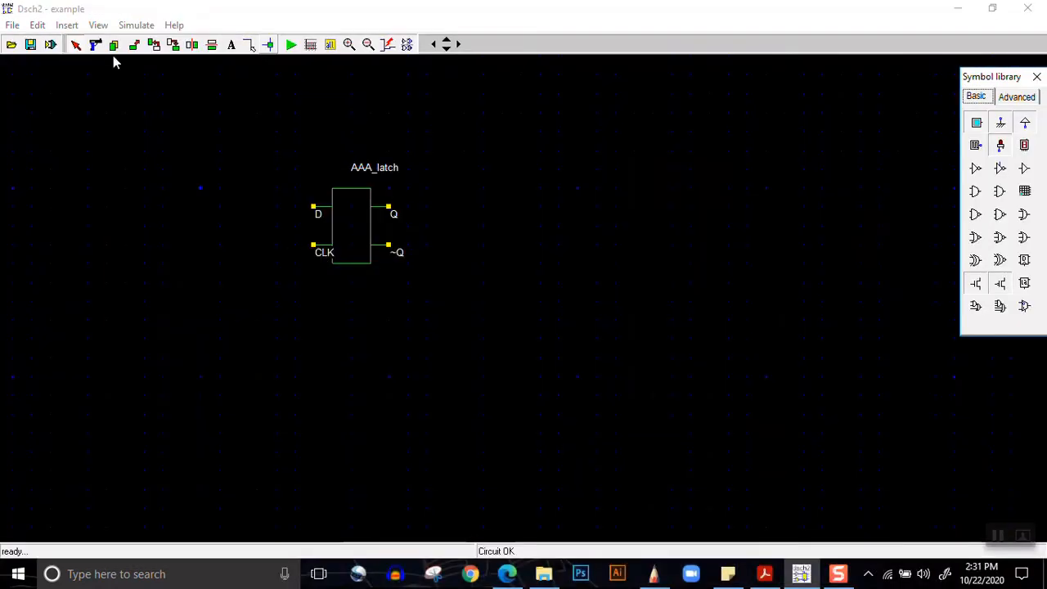
click(114, 45)
drag(298, 170, 426, 300)
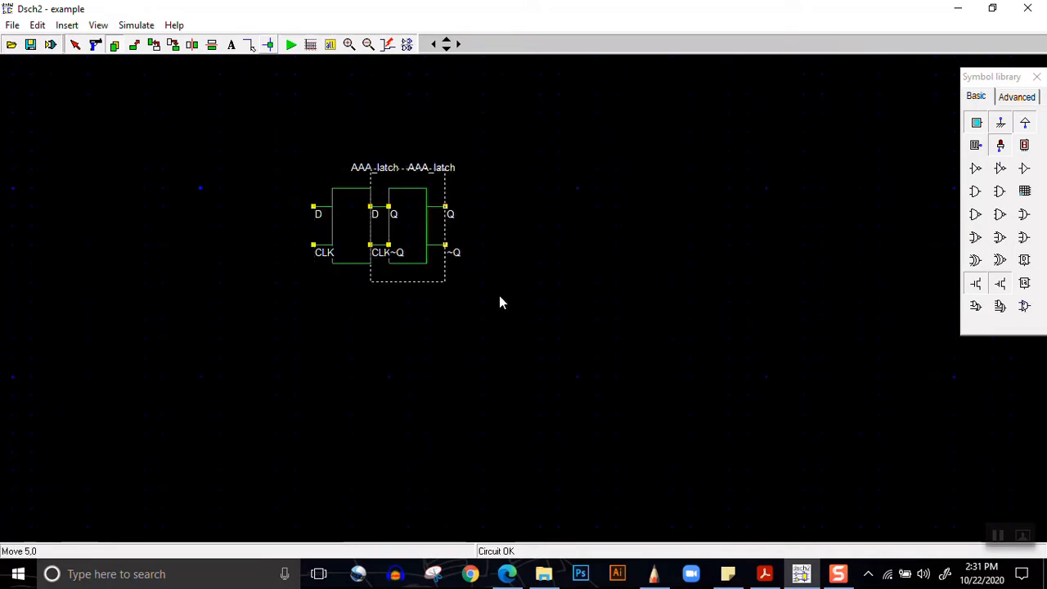
drag(500, 302, 584, 300)
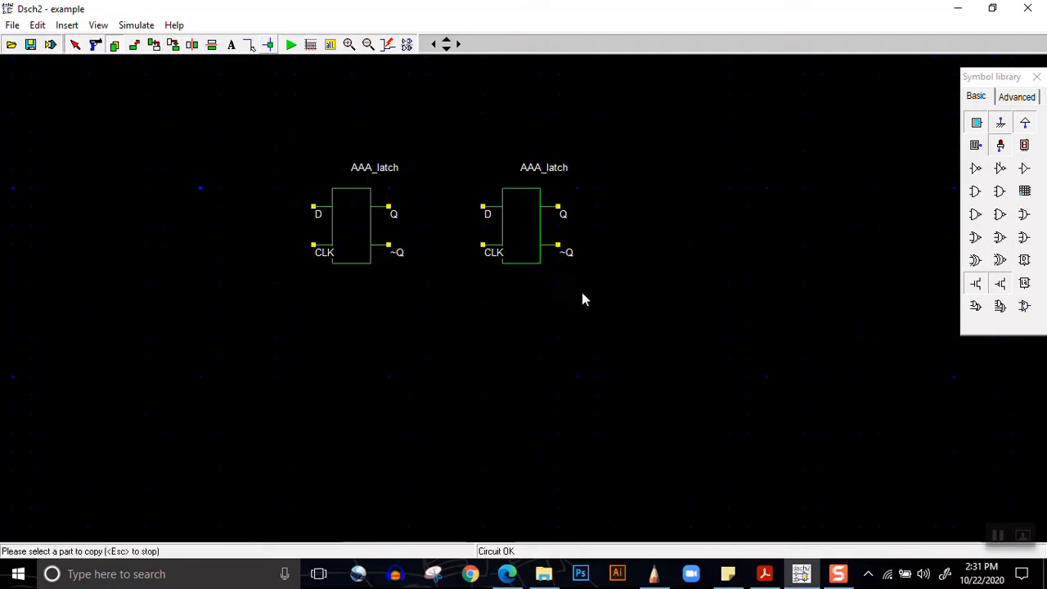
Insert the AAA_not.sym user symbol to the left of the first latch, with its output level with the latch's CLK pin.
click(67, 24)
click(79, 45)
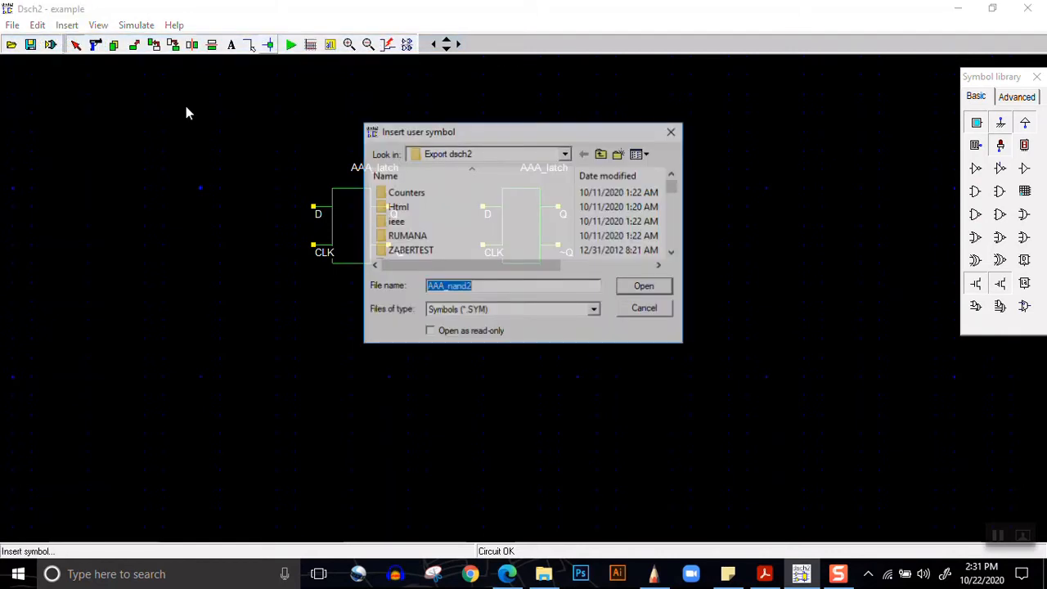
text(aaa_)
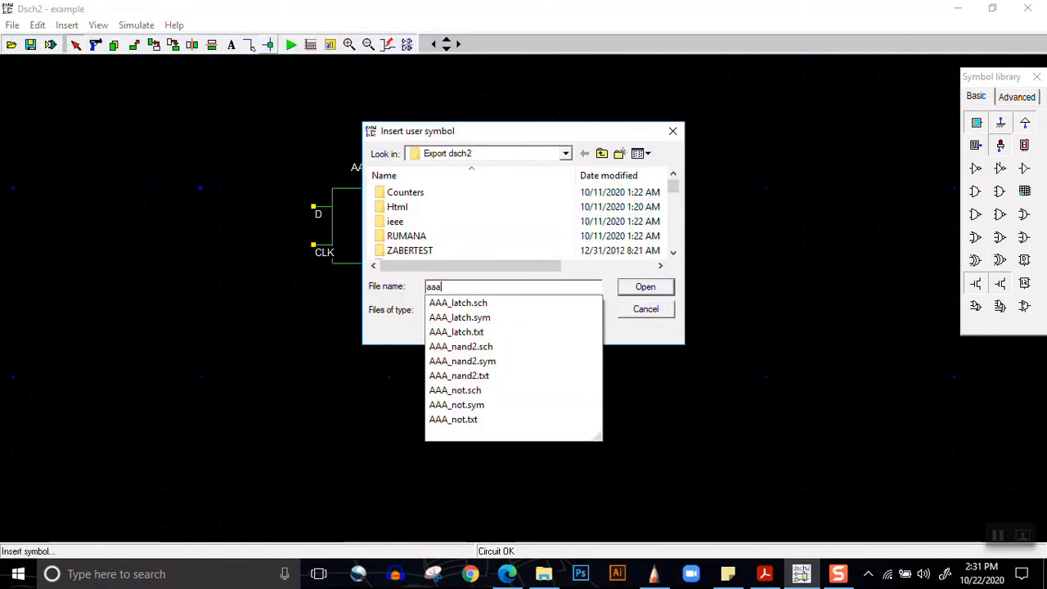
click(483, 411)
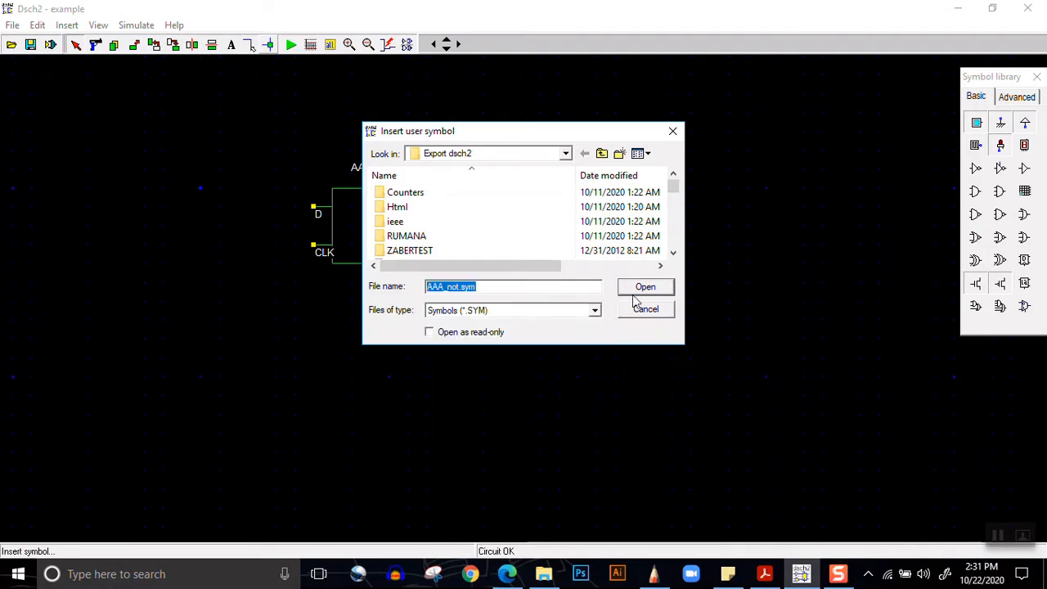
click(635, 292)
click(276, 288)
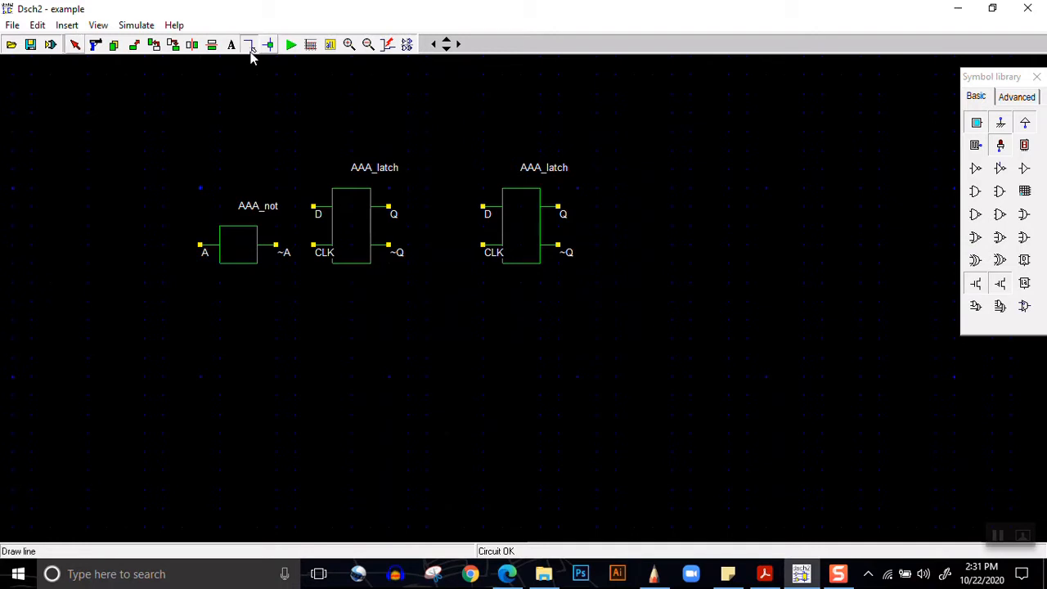
Wire the inverter output to the first latch's CLK, the inverter input to the second latch's CLK, and the first latch's Q to the second's D.
drag(276, 246, 313, 246)
mouse_move(482, 245)
mouse_down()
mouse_move(480, 322)
mouse_move(169, 322)
mouse_move(204, 322)
mouse_up()
drag(201, 245, 203, 320)
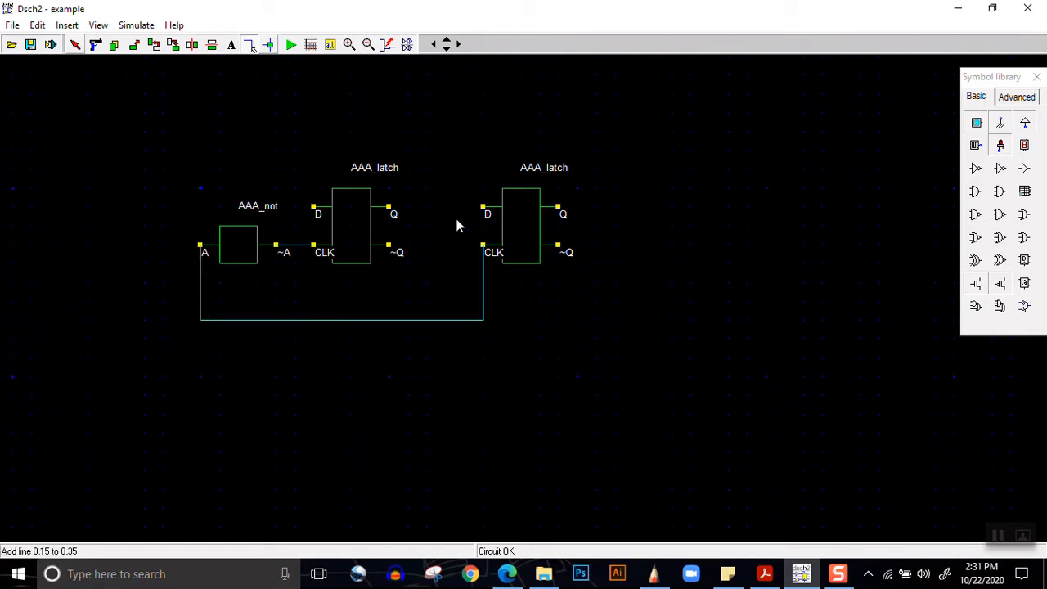
drag(388, 208, 483, 211)
Place an input button on the first latch's D pin and name it D.
click(1001, 145)
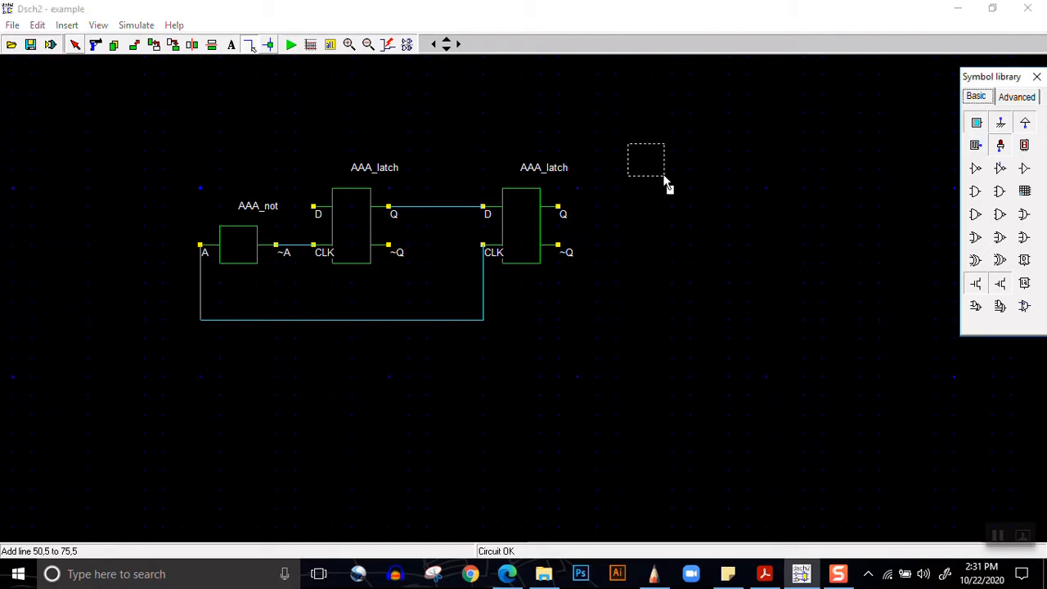
click(299, 211)
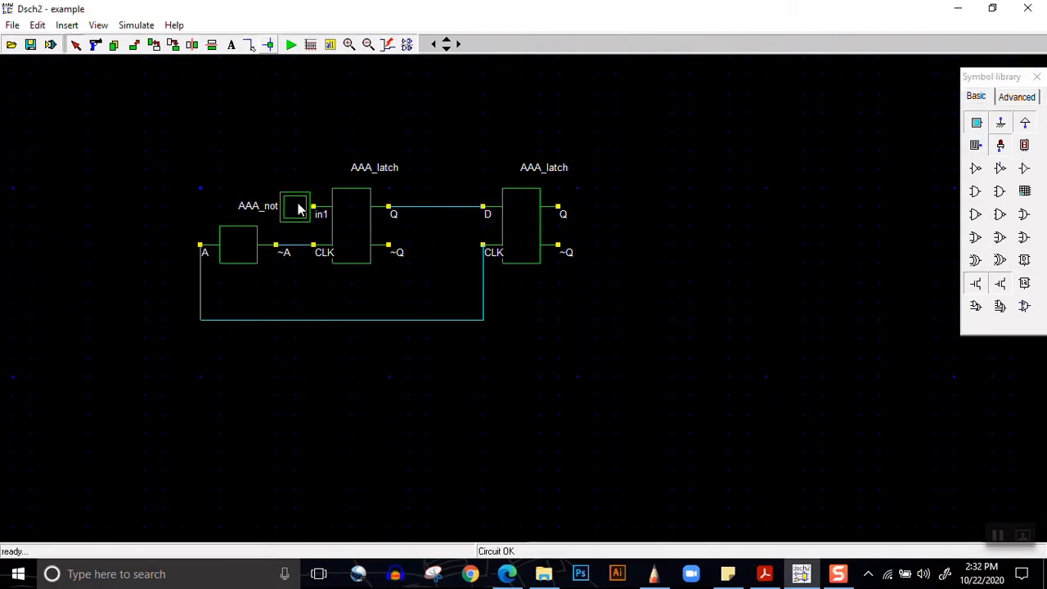
double_click(299, 210)
drag(362, 187, 311, 195)
text(D)
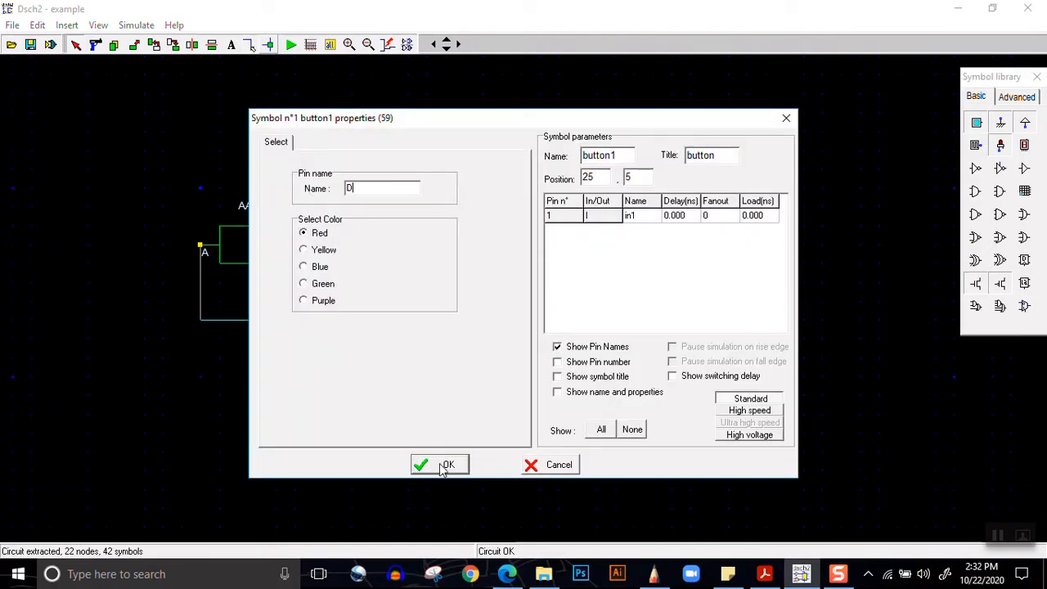
click(440, 465)
Place an input button on the inverter's A pin and name it CLK.
drag(977, 125, 199, 258)
double_click(181, 245)
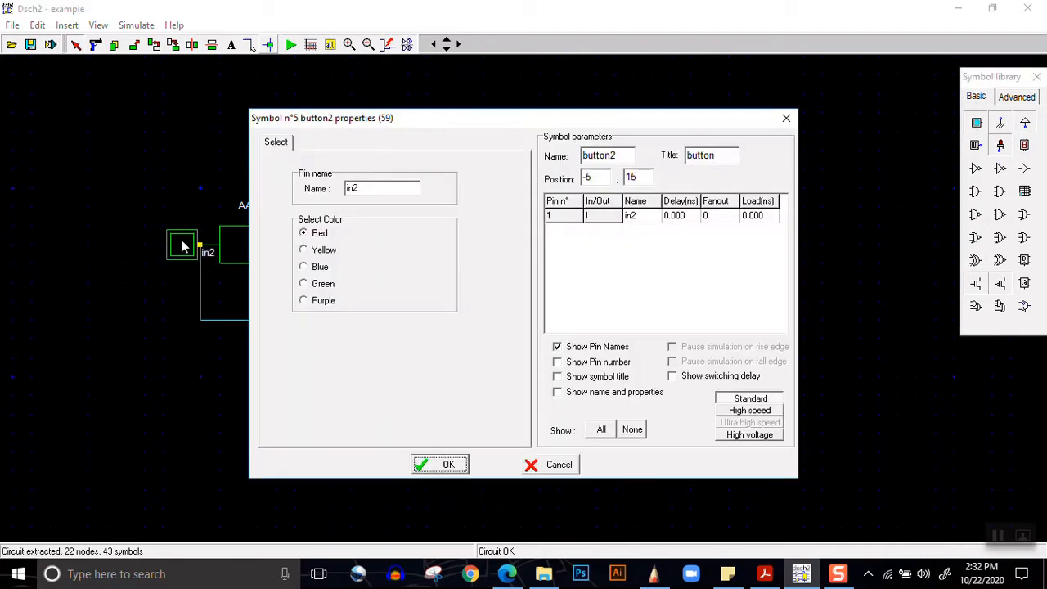
double_click(350, 188)
text(CLK)
click(447, 464)
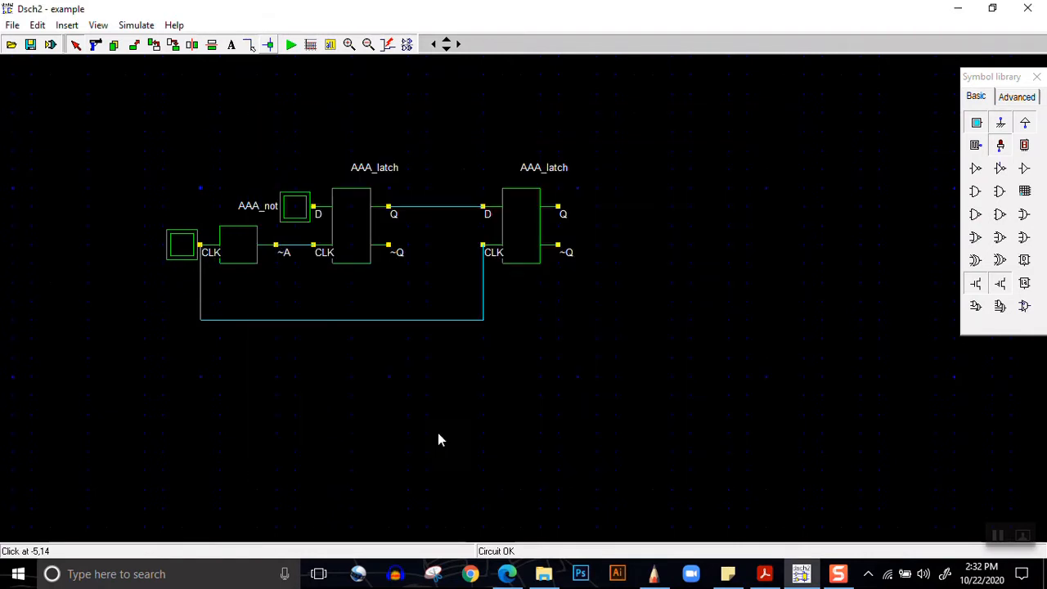
Add an output light beside the second latch's Q pin and name it Q.
click(1001, 147)
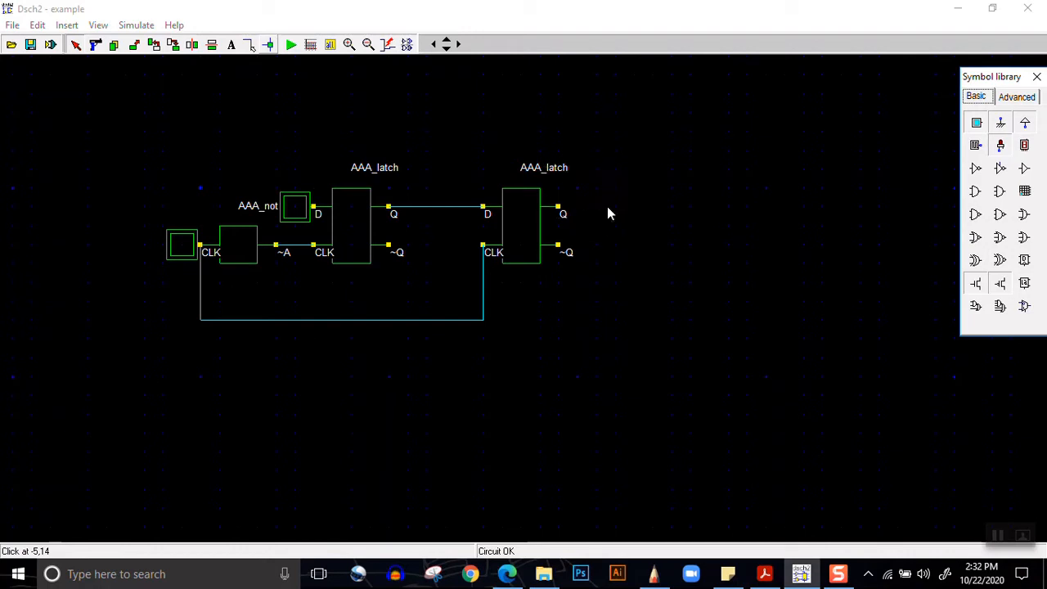
click(607, 206)
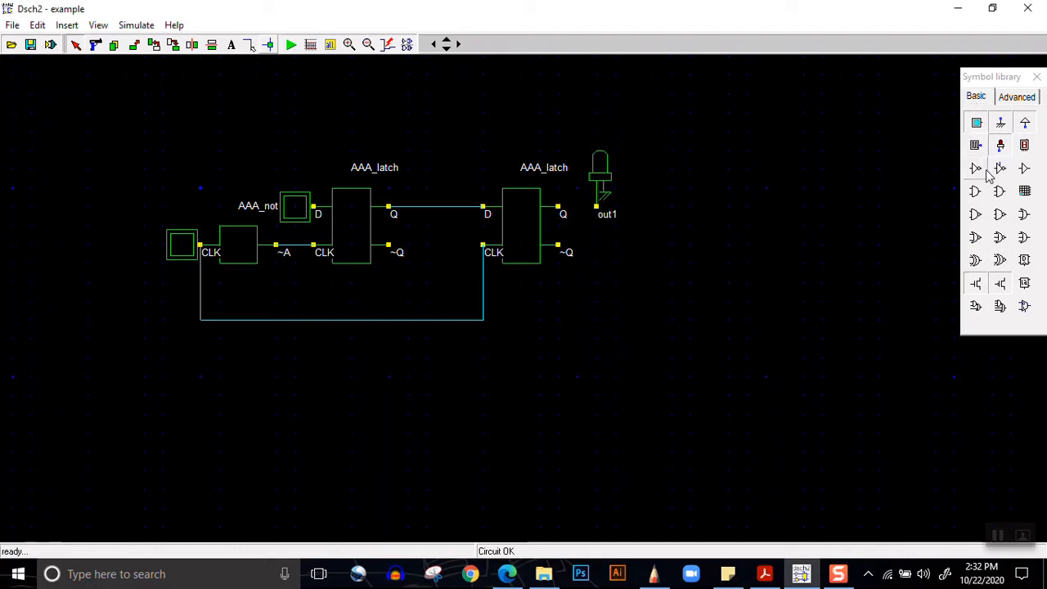
double_click(610, 196)
drag(369, 187, 350, 185)
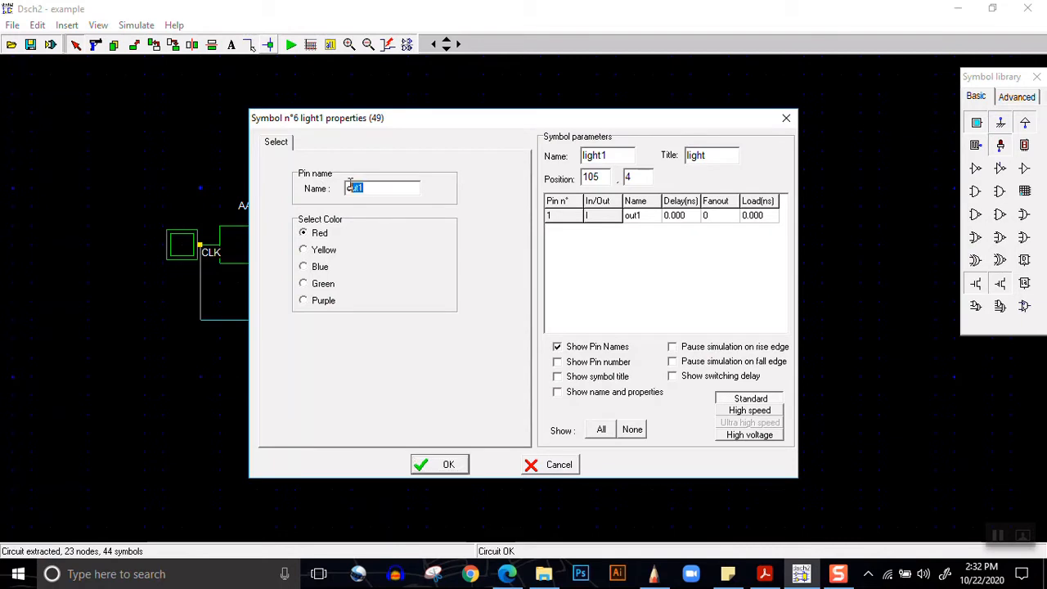
text(Q)
click(442, 464)
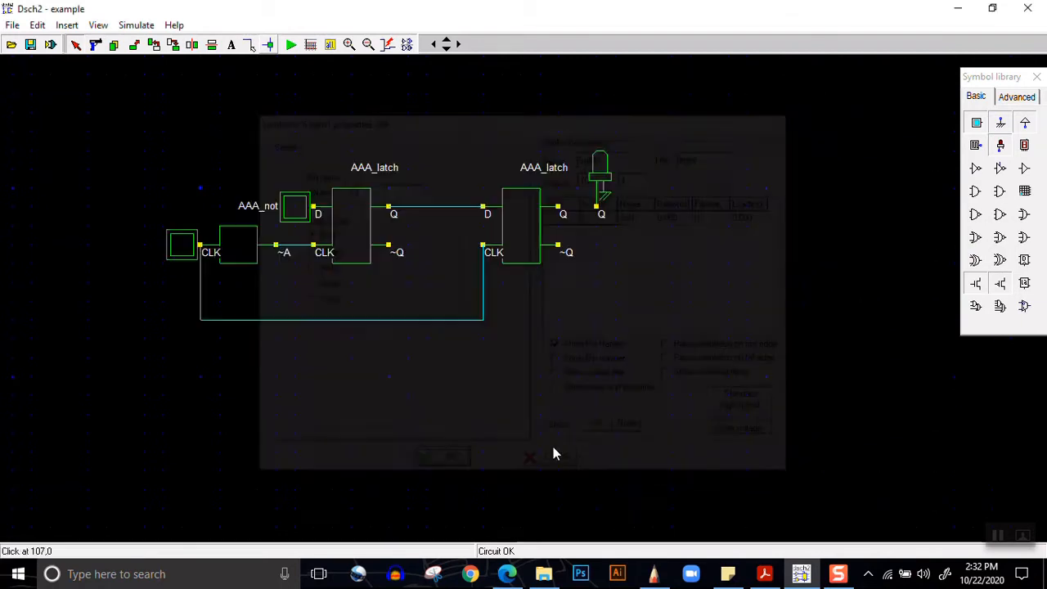
Add a second output light named ~Q and align its pin with the second latch's ~Q output.
drag(1001, 148, 652, 257)
double_click(646, 236)
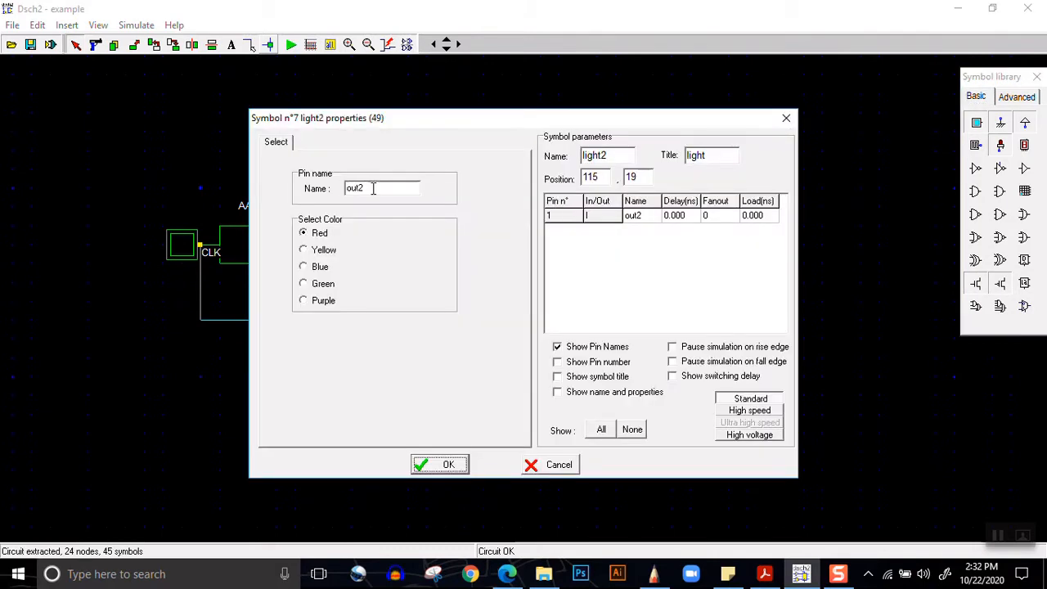
drag(374, 189, 311, 191)
text(~Q)
click(456, 468)
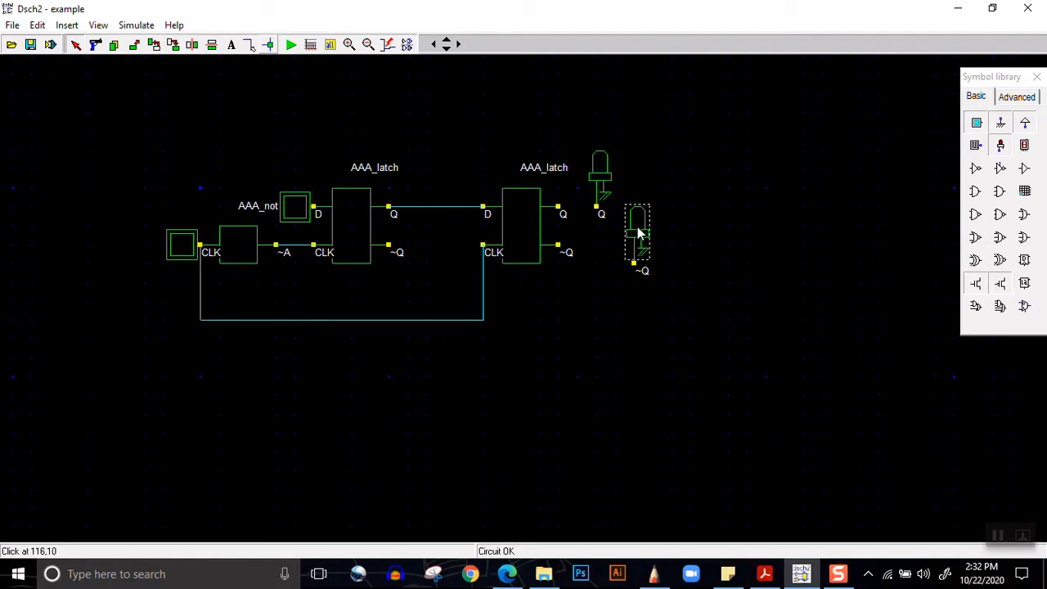
drag(640, 235, 640, 216)
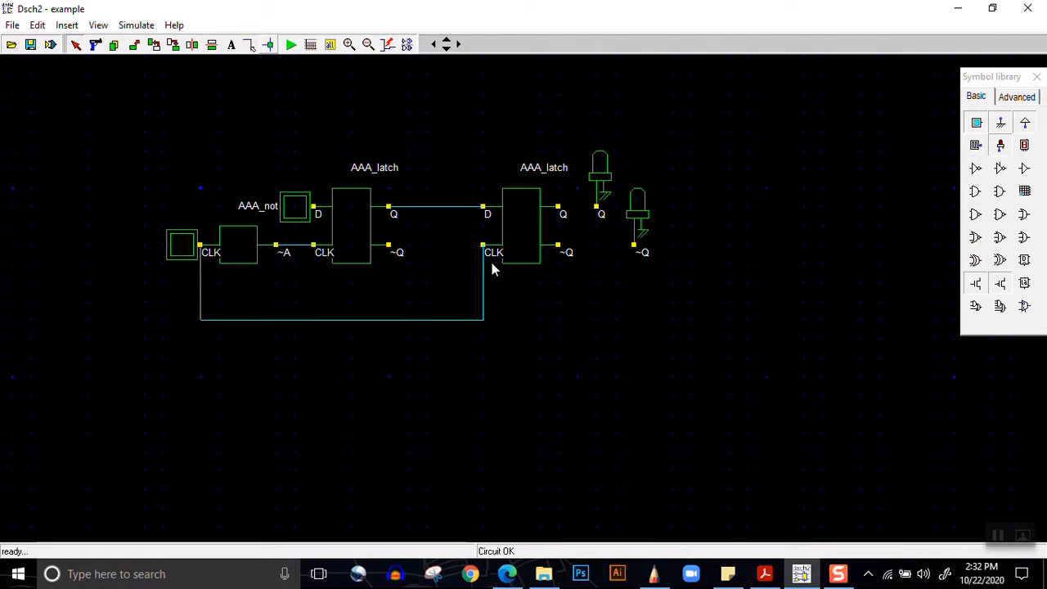
Wire the second latch's Q and ~Q outputs to their matching output lights.
click(248, 46)
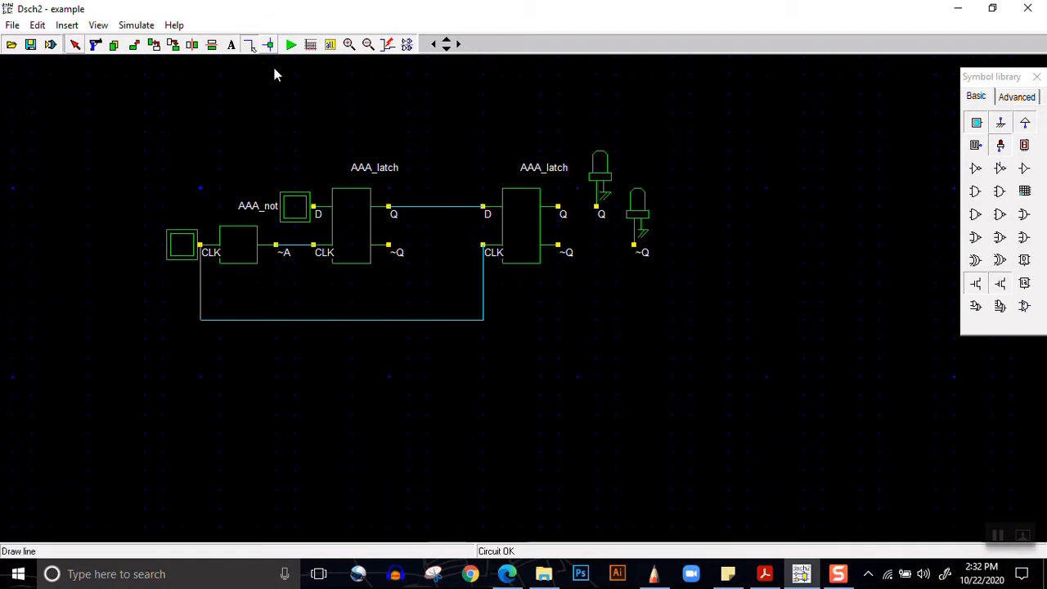
drag(591, 209, 557, 209)
drag(557, 247, 636, 245)
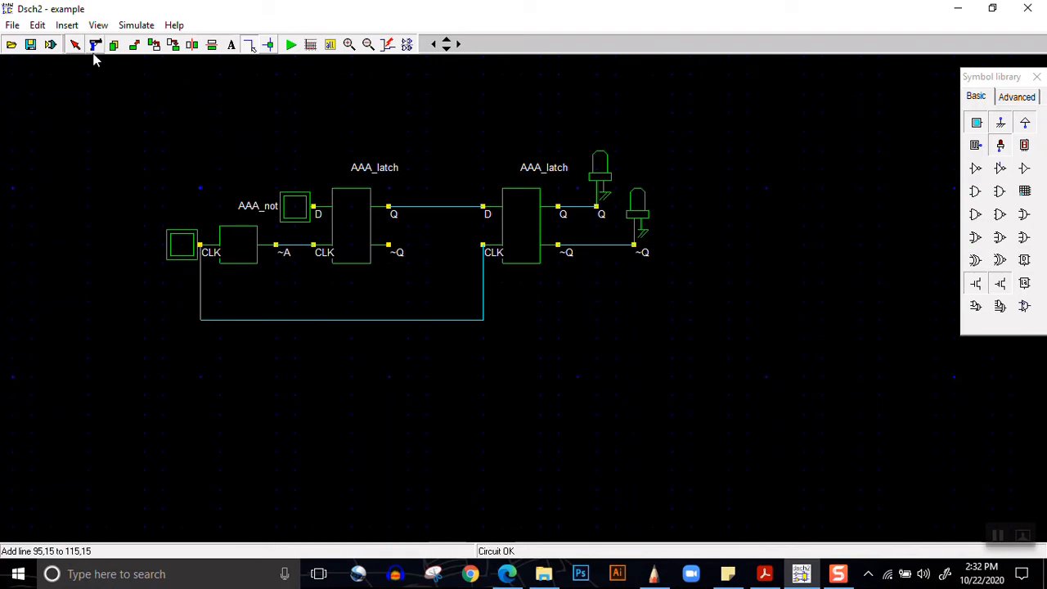
Compare the circuit with the SketchBook Pro flip-flop diagram, return to Dsch2, start the simulation and operate the CLK input.
click(654, 573)
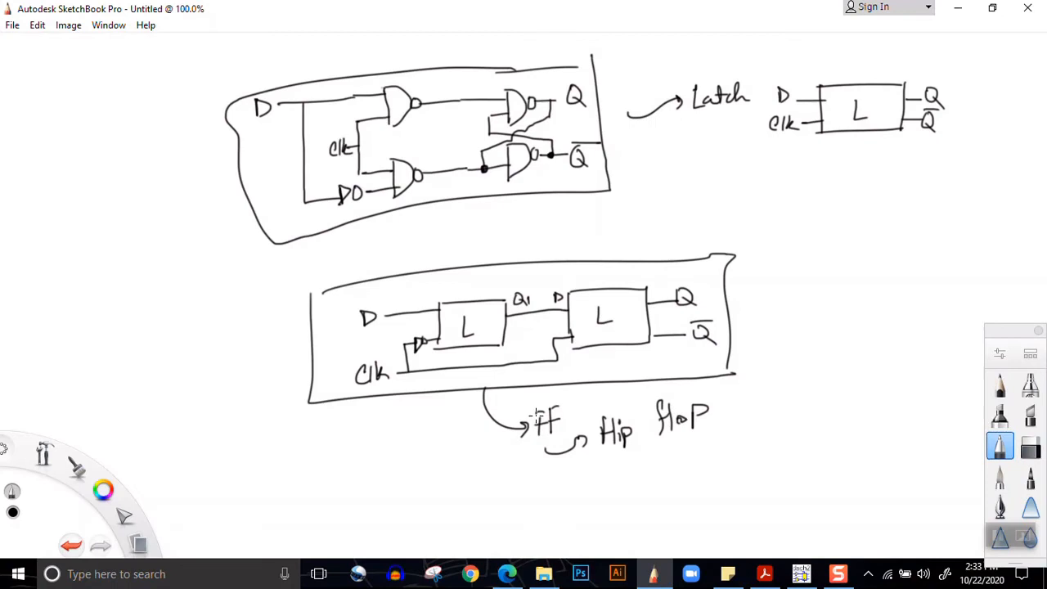
click(653, 574)
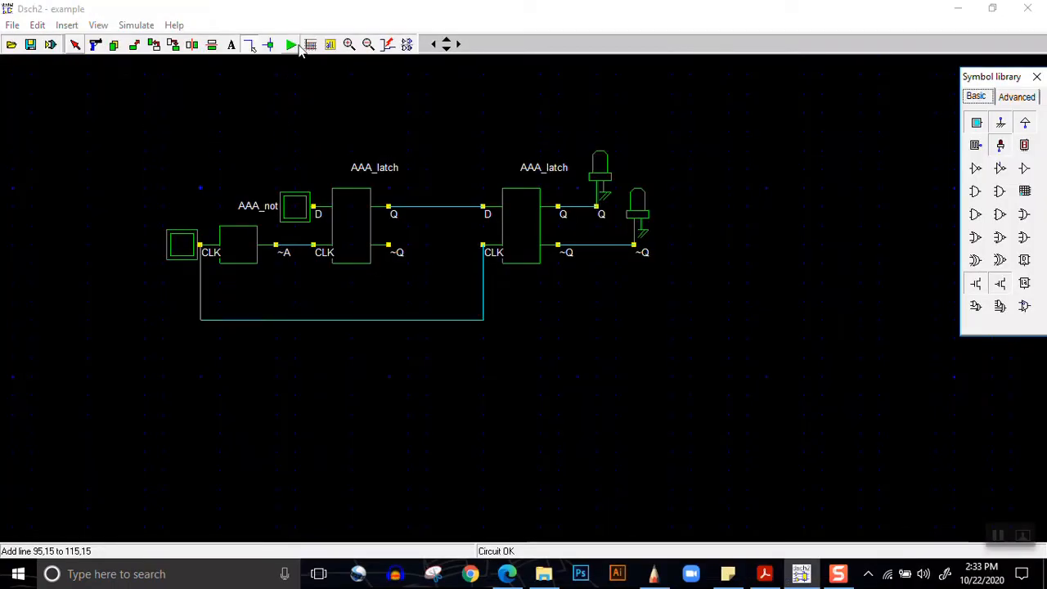
click(291, 44)
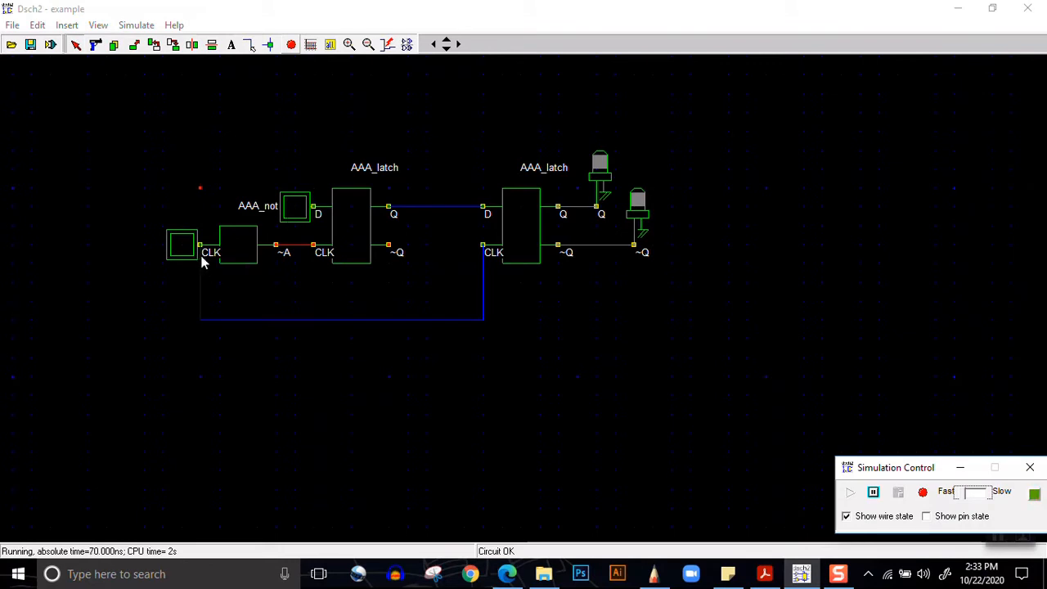
click(182, 245)
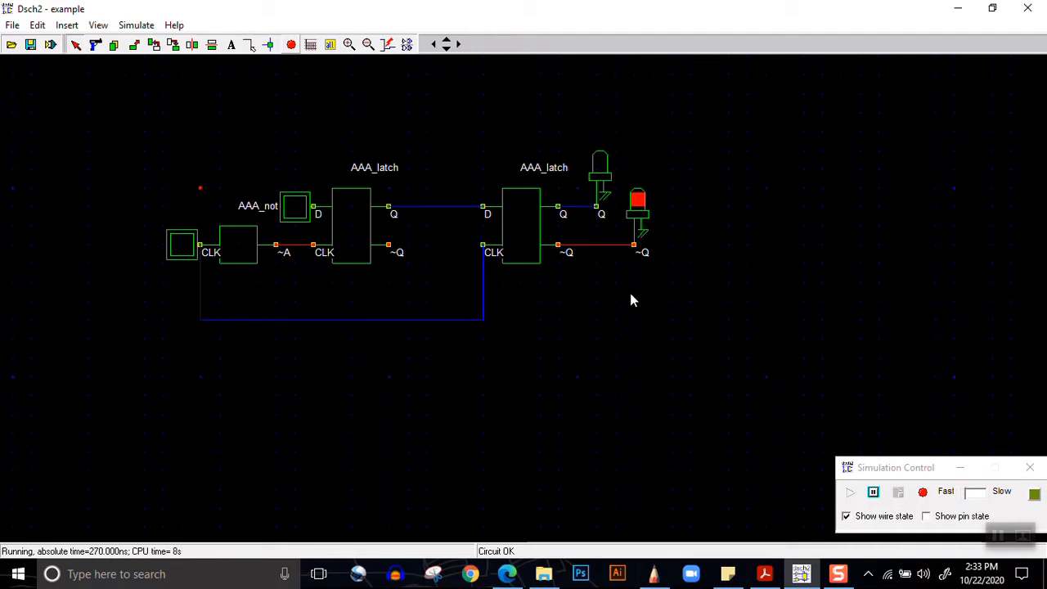
Toggle the D input repeatedly while CLK is low to test the flip-flop's outputs.
click(304, 210)
click(304, 210)
click(303, 210)
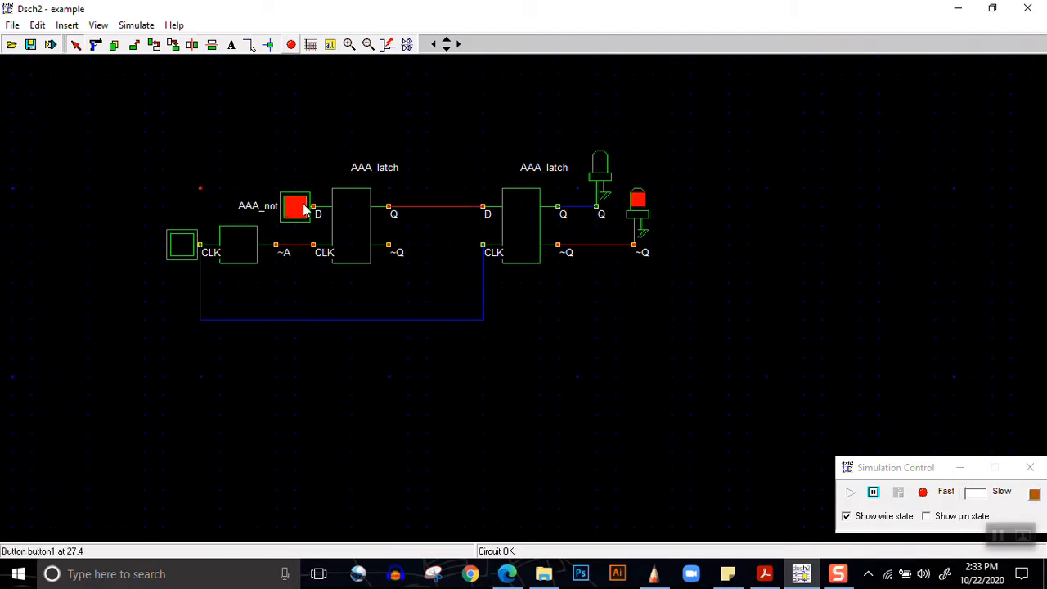
click(303, 210)
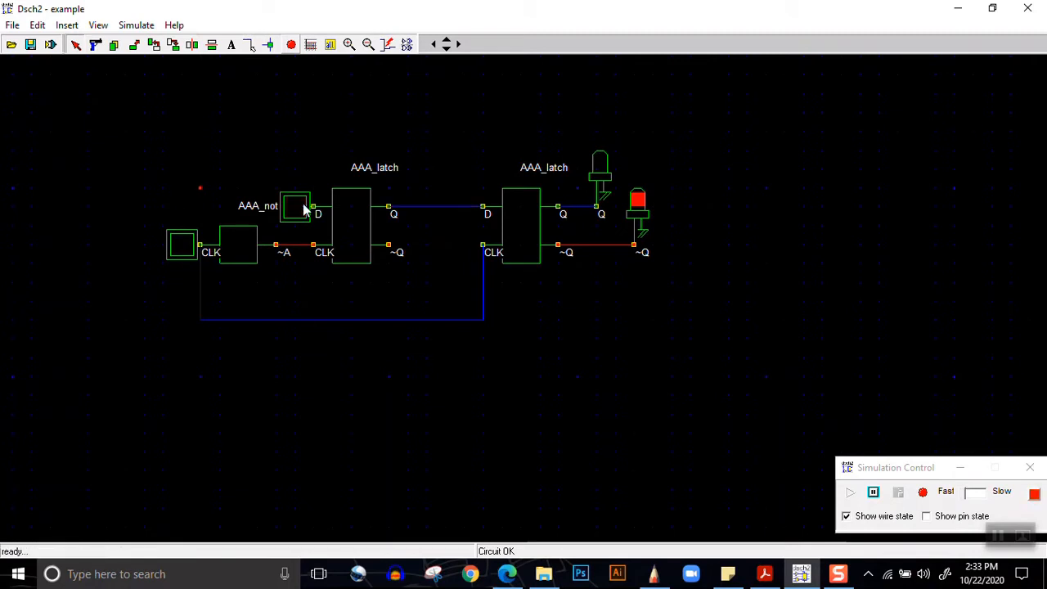
Set CLK high and toggle D repeatedly to test the outputs, leaving D high.
click(180, 248)
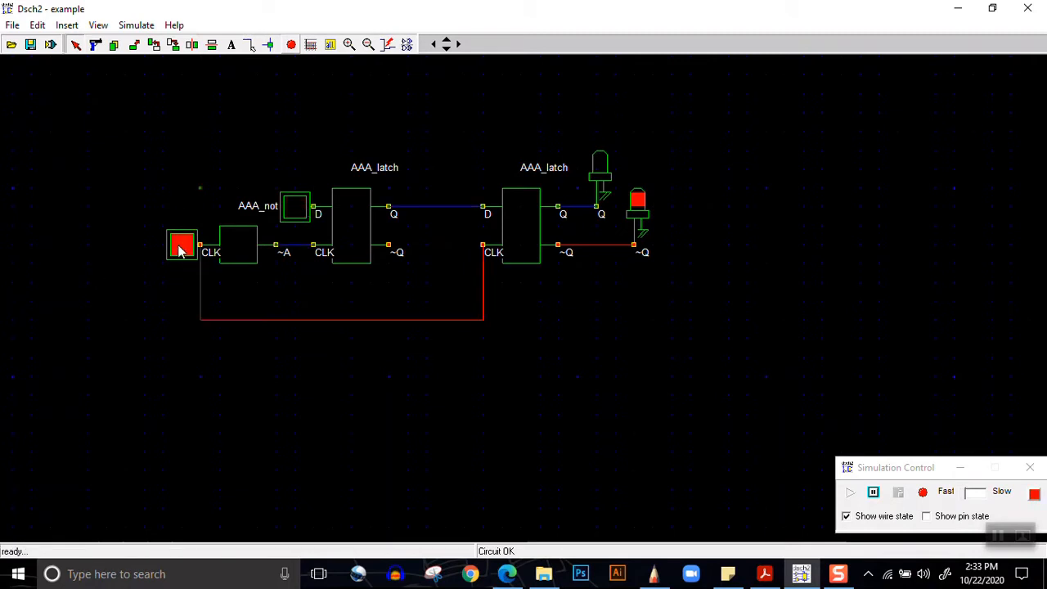
click(288, 215)
click(289, 216)
click(289, 216)
click(289, 216)
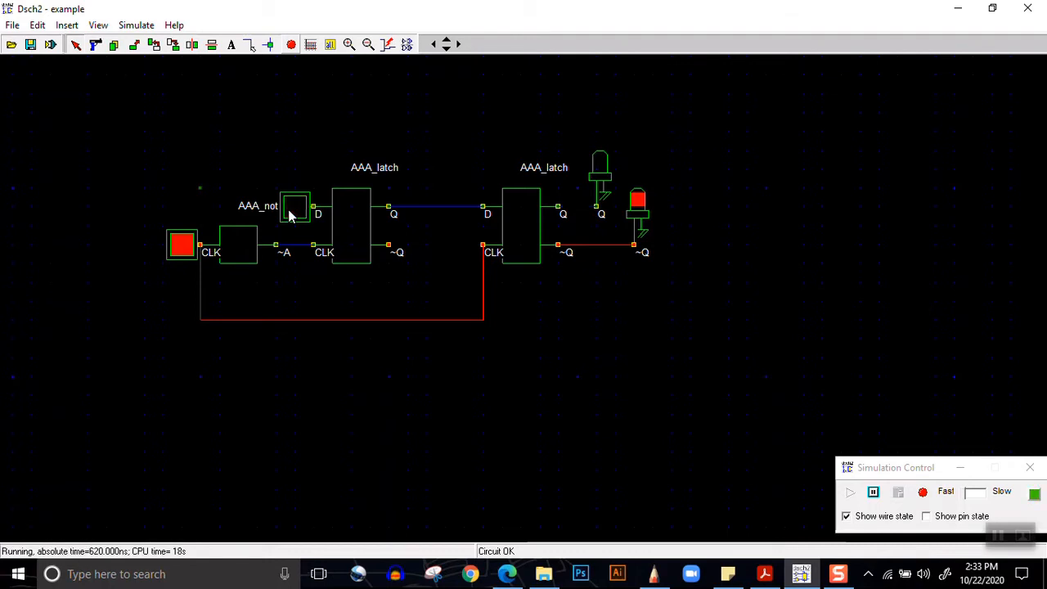
click(289, 216)
click(288, 216)
click(289, 216)
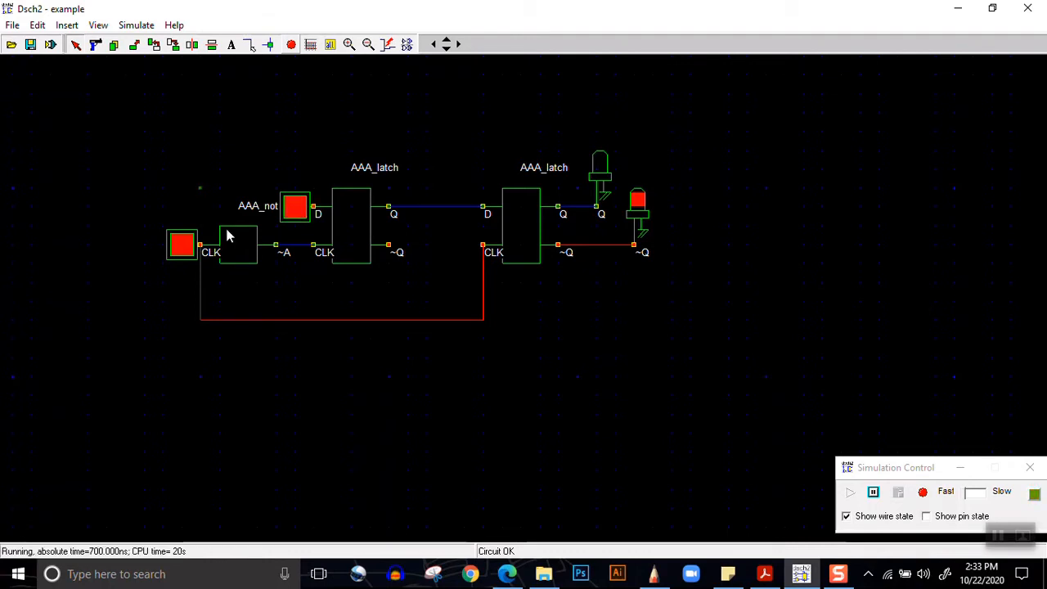
Set CLK and D low, and pulse CLK high and back low to test clocking in a 0.
click(176, 248)
click(297, 208)
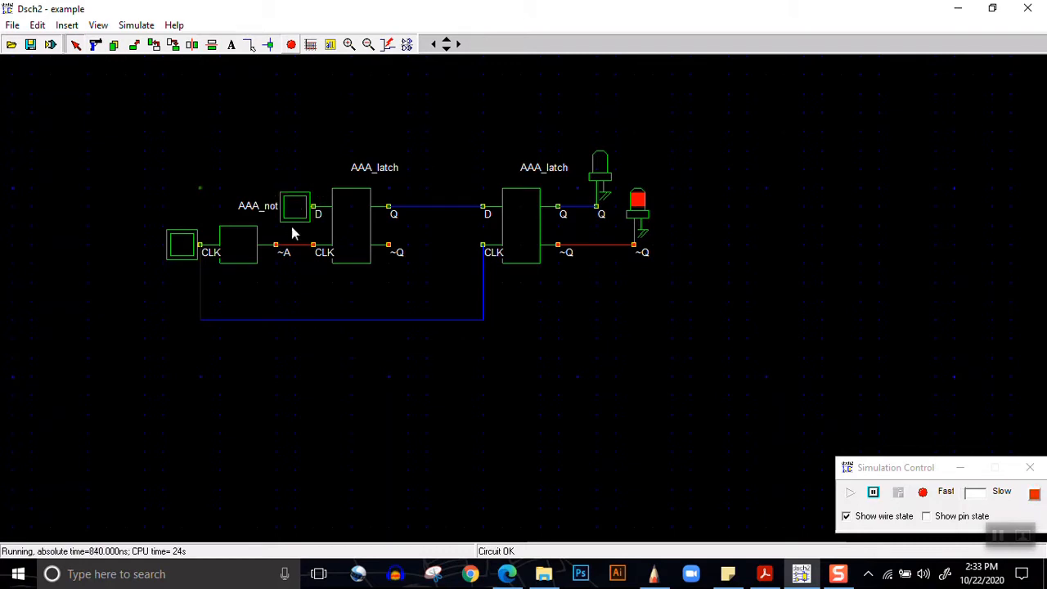
click(183, 247)
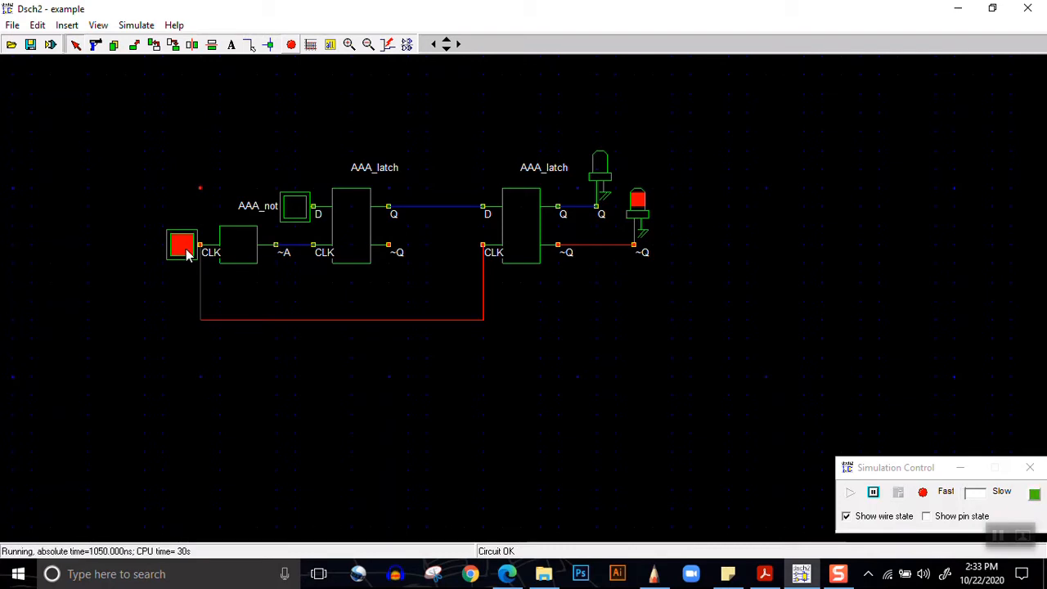
click(186, 248)
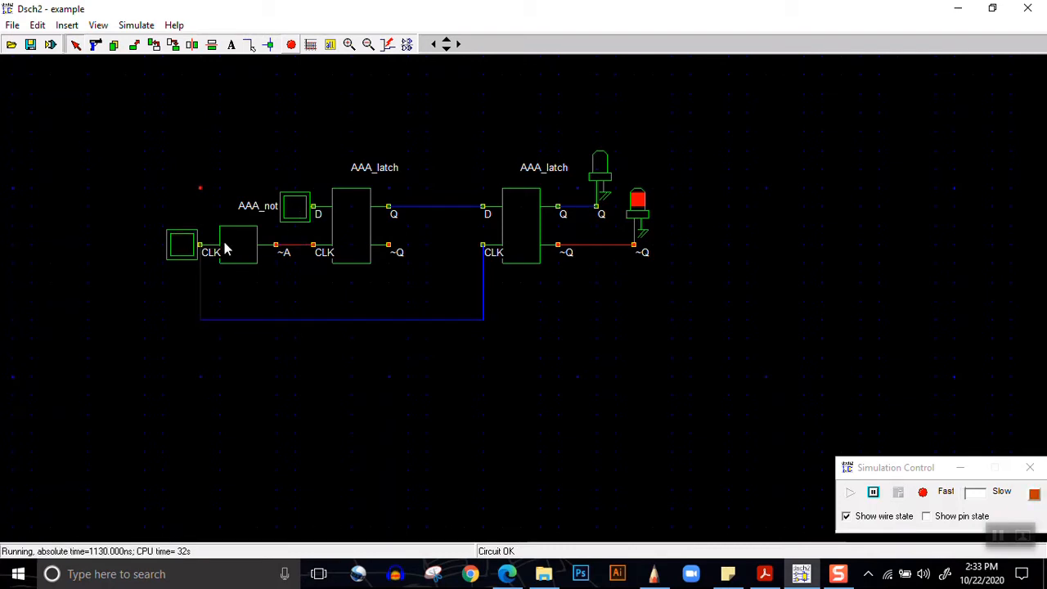
Pulse CLK with D low, set D high while CLK is low, and raise CLK to clock in a 1.
click(182, 248)
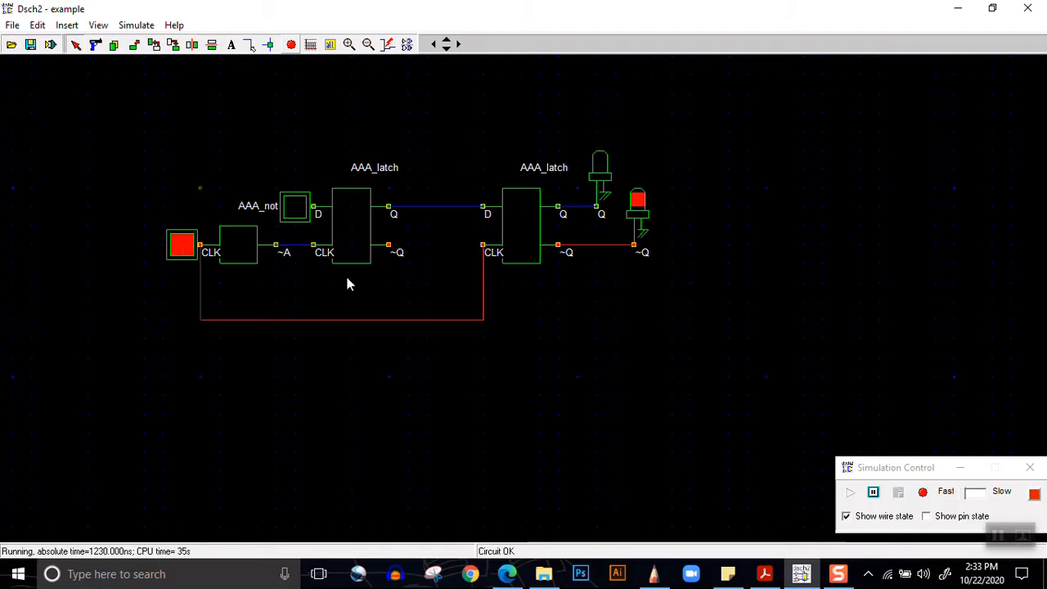
click(183, 242)
click(303, 209)
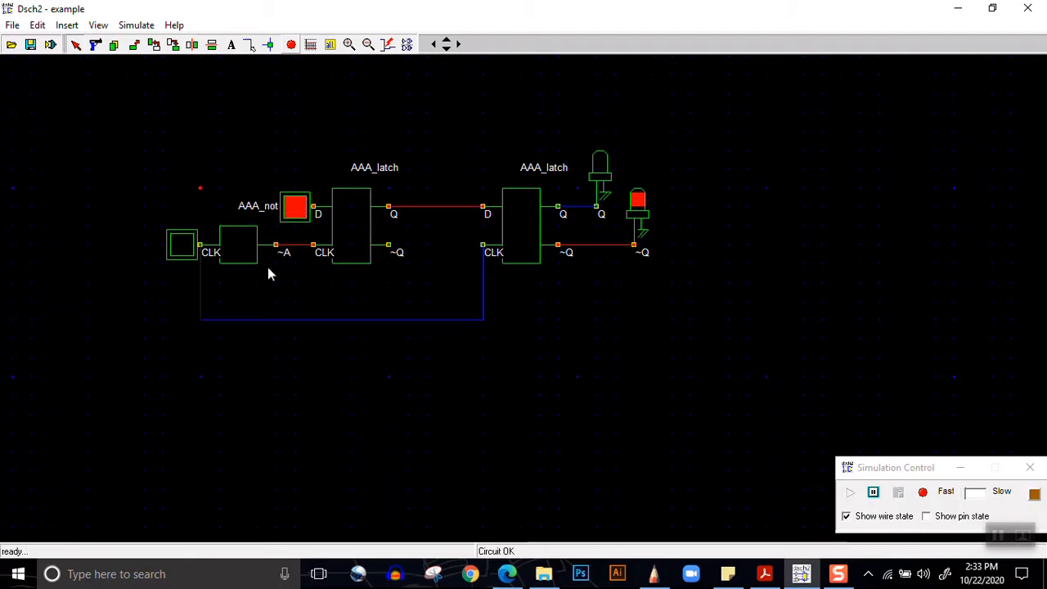
click(181, 246)
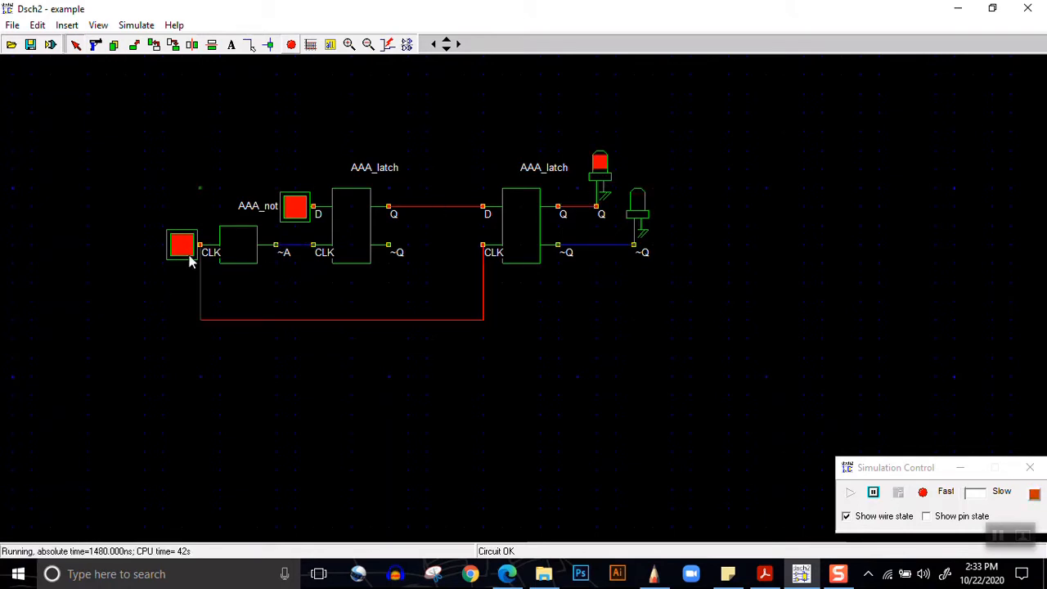
Switch D low and back high while CLK is high, and cycle CLK low and high with D kept high.
click(292, 211)
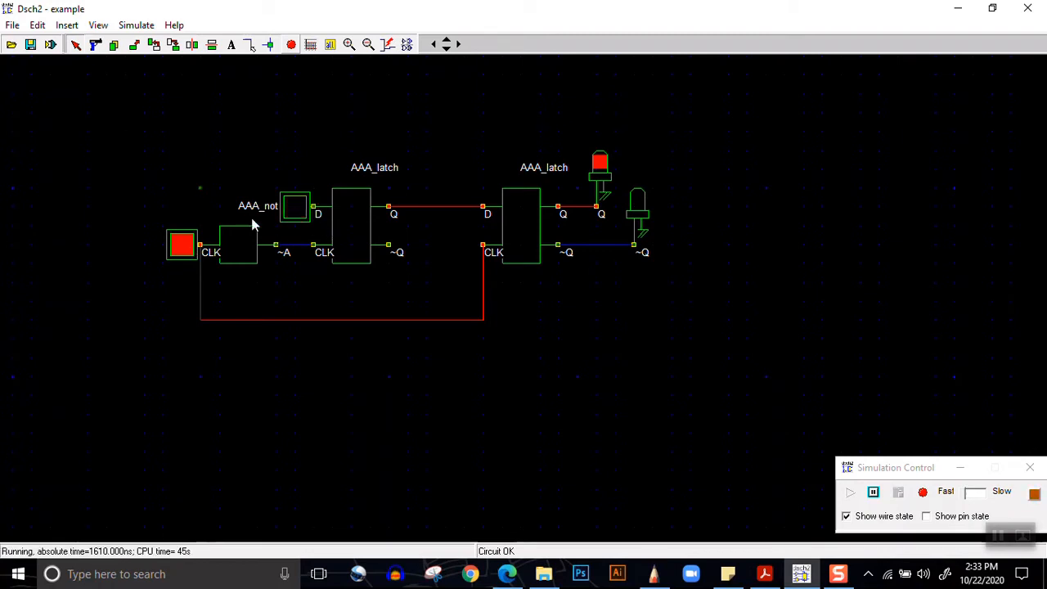
click(301, 210)
click(179, 247)
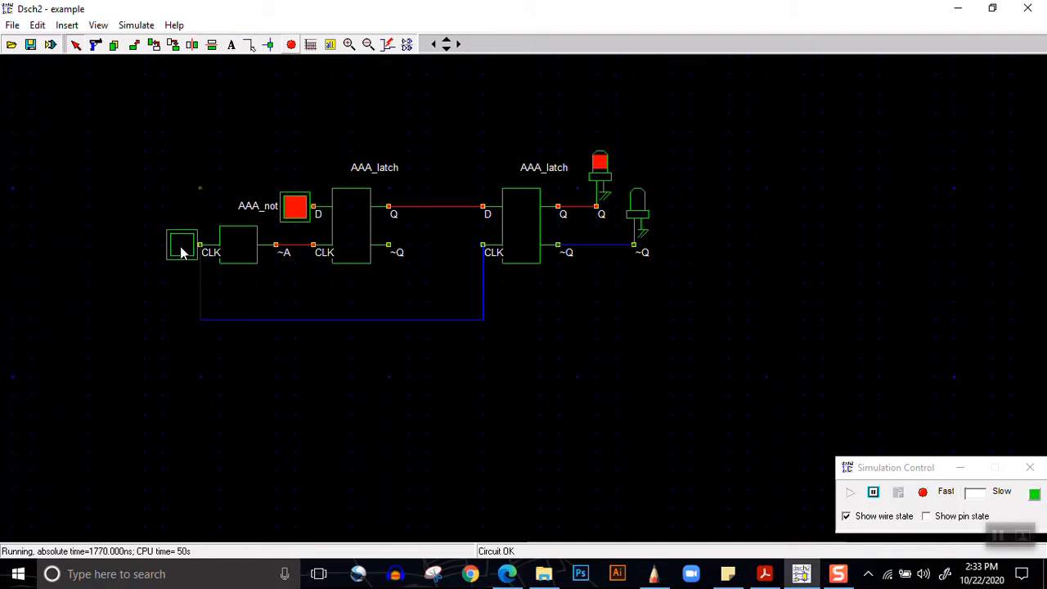
click(181, 248)
click(187, 251)
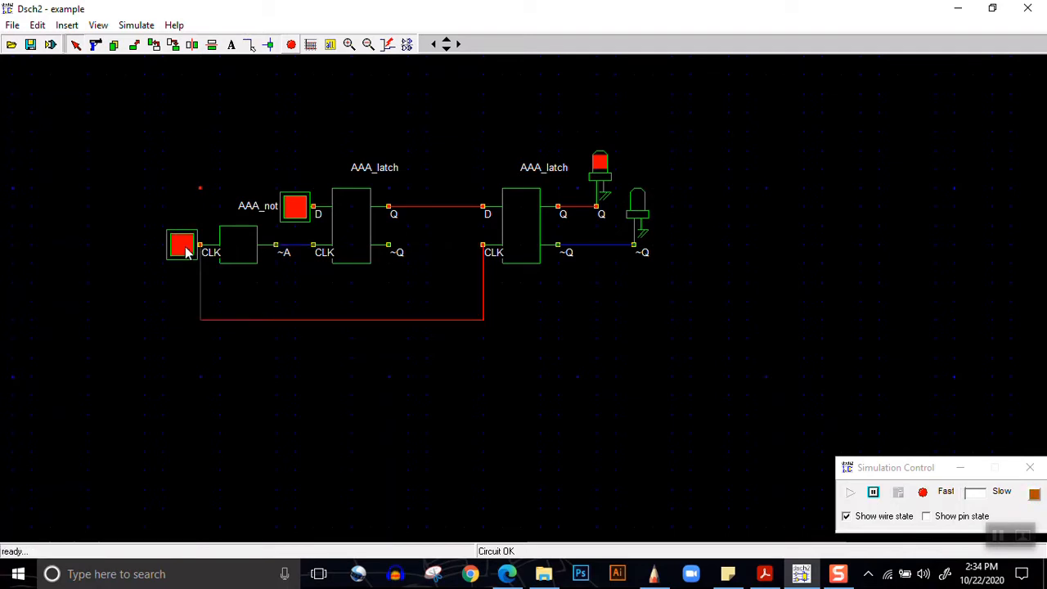
Toggle D repeatedly while CLK stays high to test that Q holds its value, leaving D high.
click(291, 217)
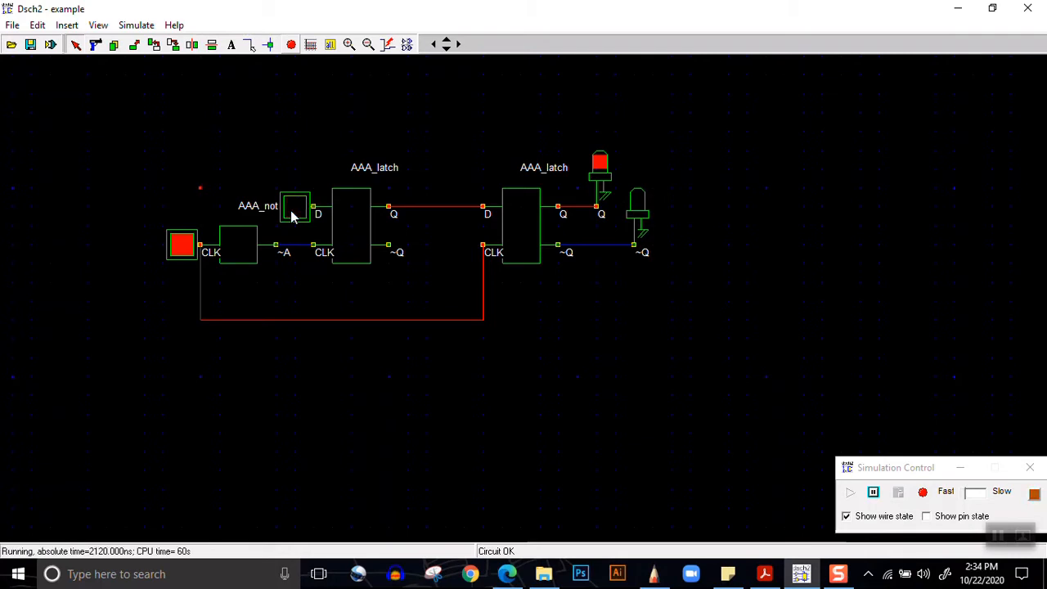
click(291, 217)
click(291, 217)
click(291, 217)
click(292, 217)
click(291, 217)
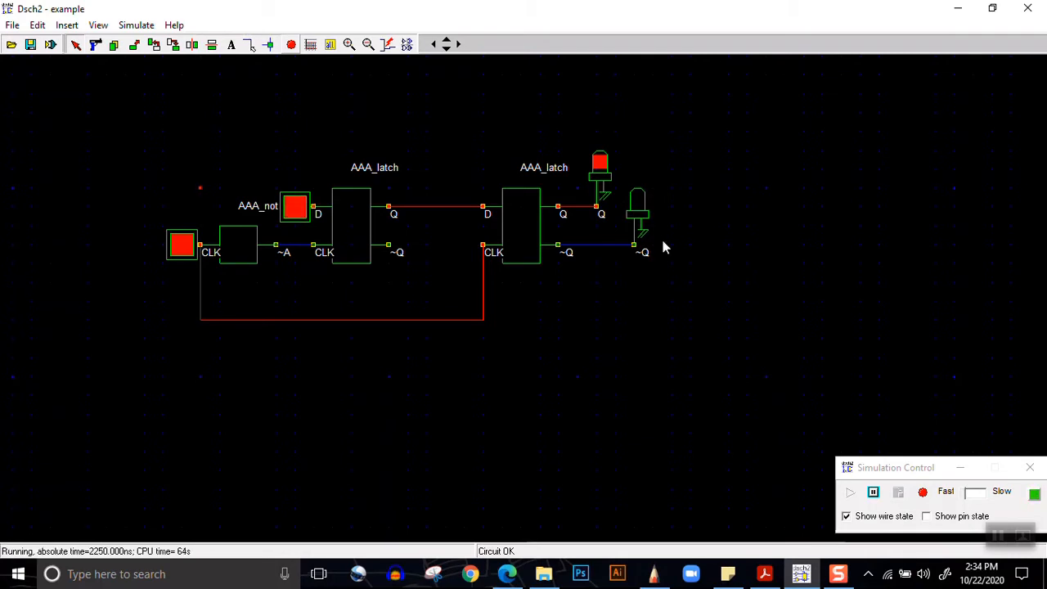
Set D and CLK low, and raise CLK to clock a 0 into the flip-flop.
click(299, 211)
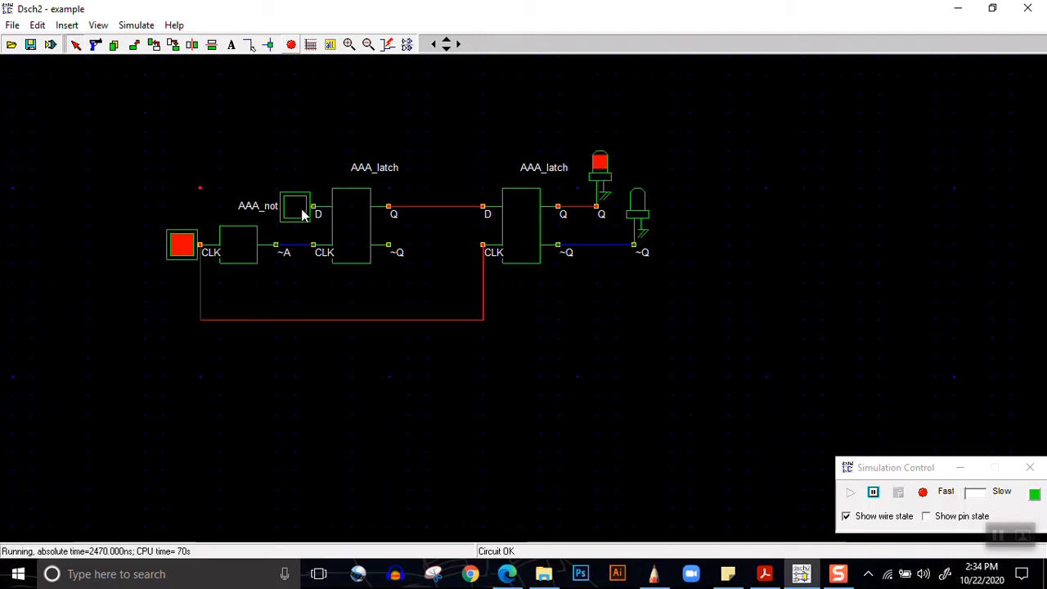
click(188, 256)
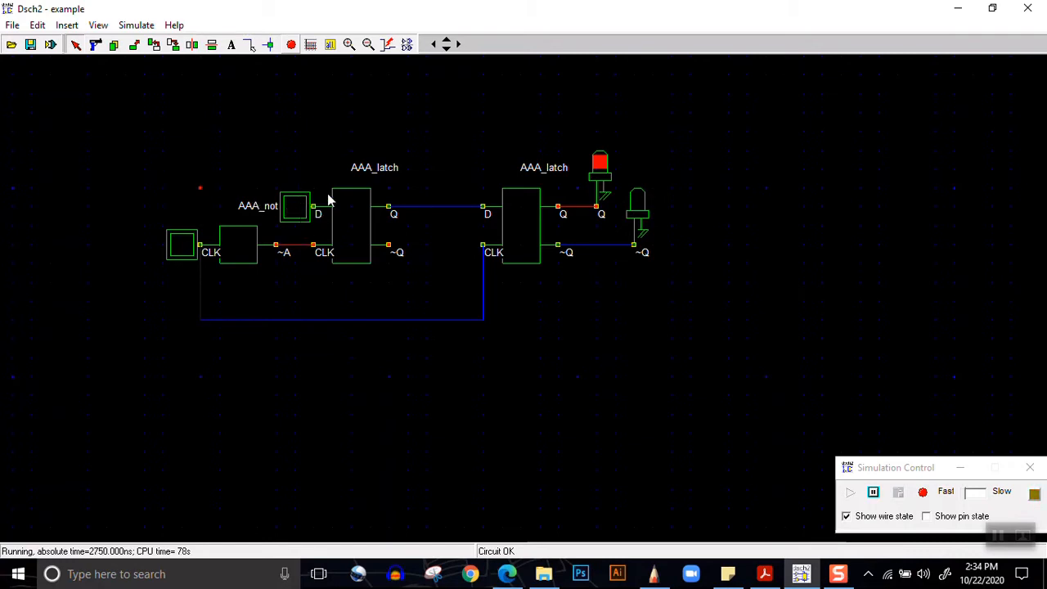
click(187, 247)
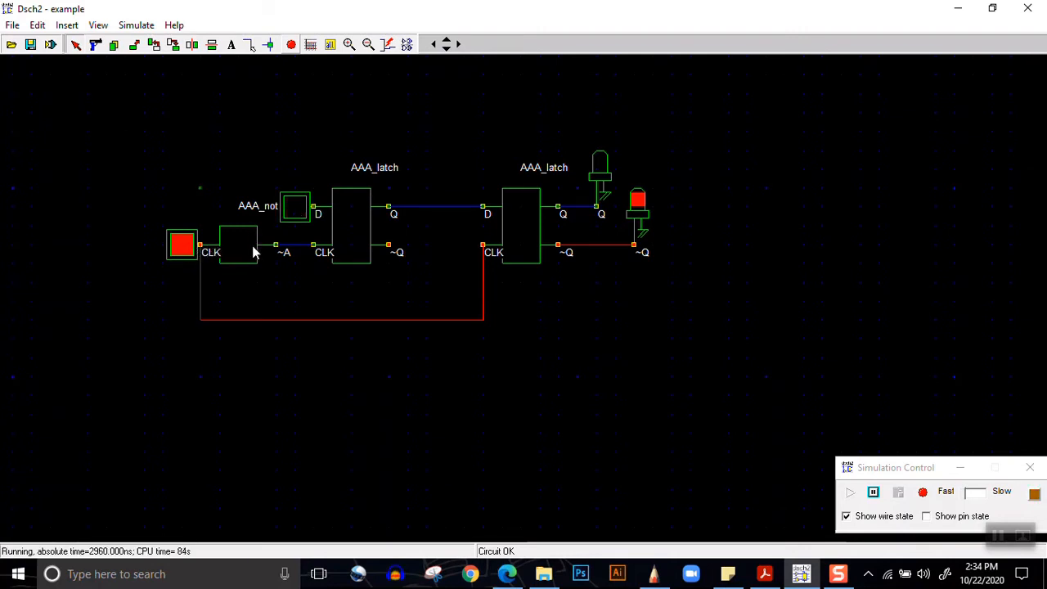
Toggle D repeatedly with CLK high to test that the stored 0 is held.
click(308, 205)
click(307, 205)
click(308, 205)
click(308, 205)
Set CLK low, toggle D repeatedly until it ends high, and raise CLK to clock in a 1.
click(193, 242)
click(301, 211)
click(301, 211)
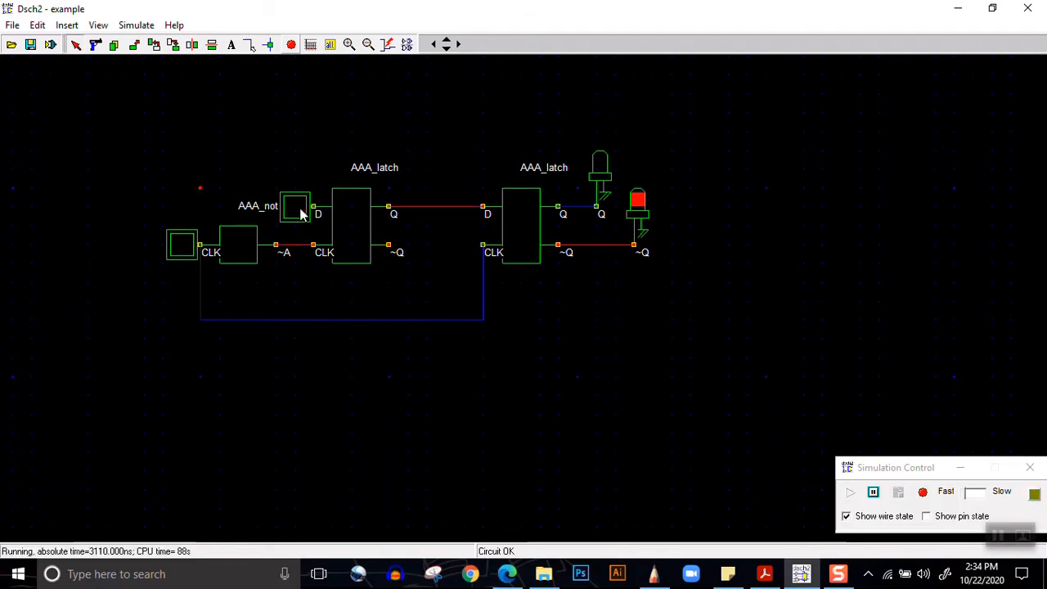
click(301, 211)
click(301, 211)
click(301, 211)
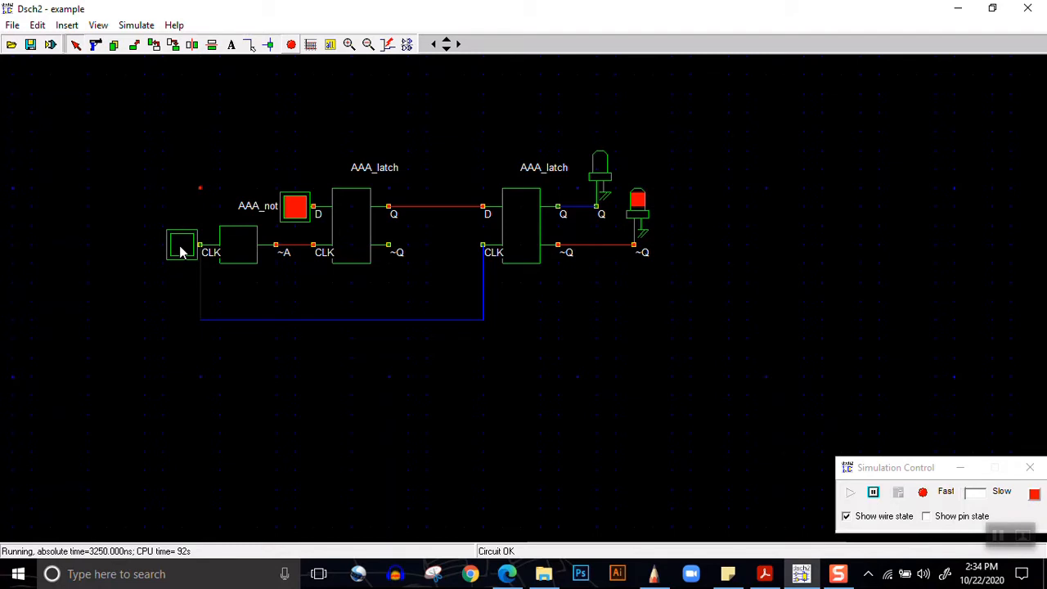
click(181, 252)
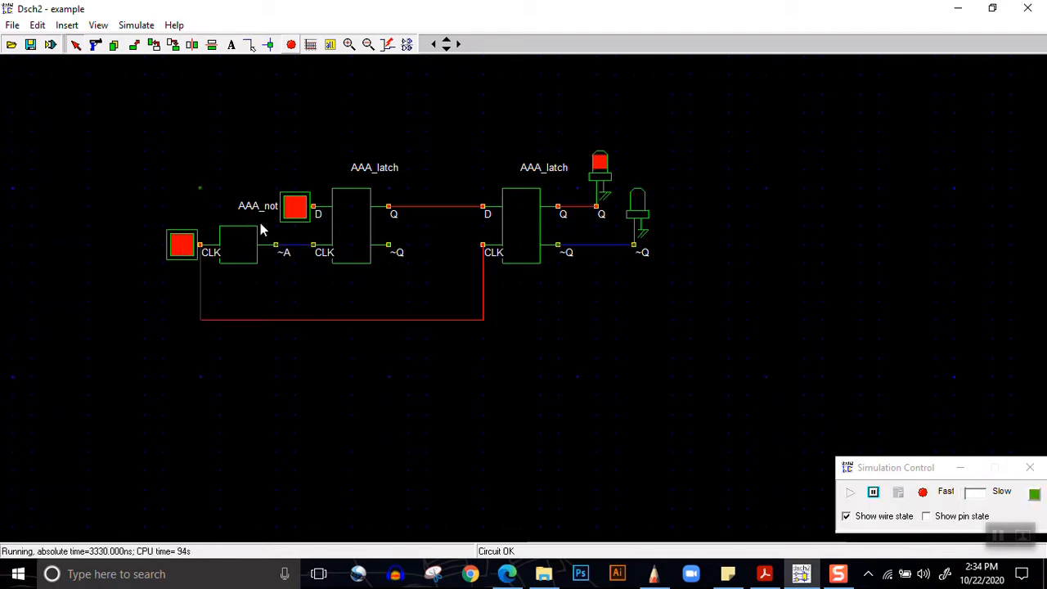
Set D low and cycle CLK low and high twice to test clocking in a 0.
click(295, 217)
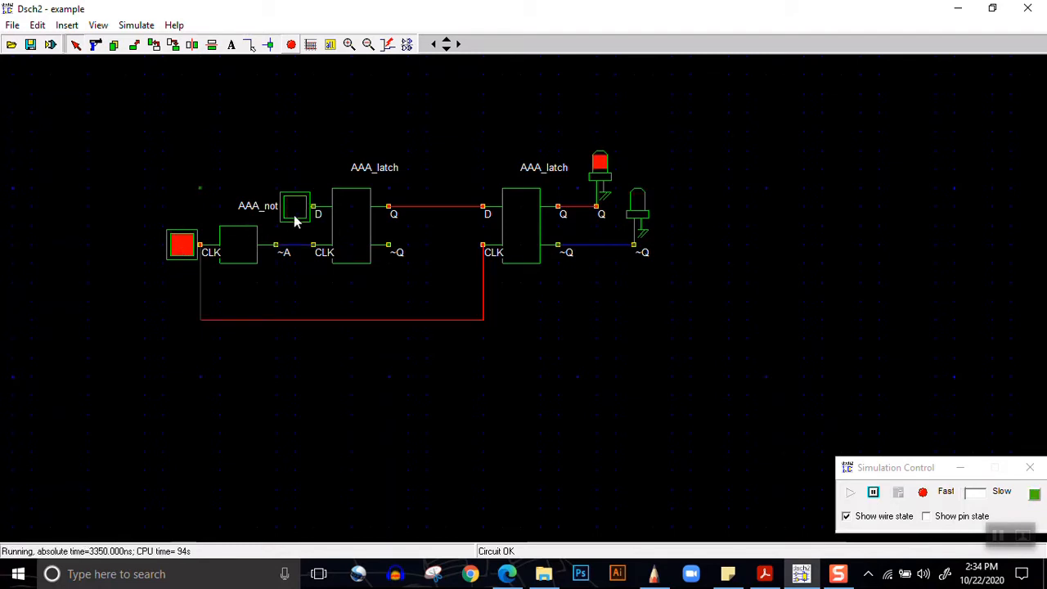
click(184, 252)
click(185, 252)
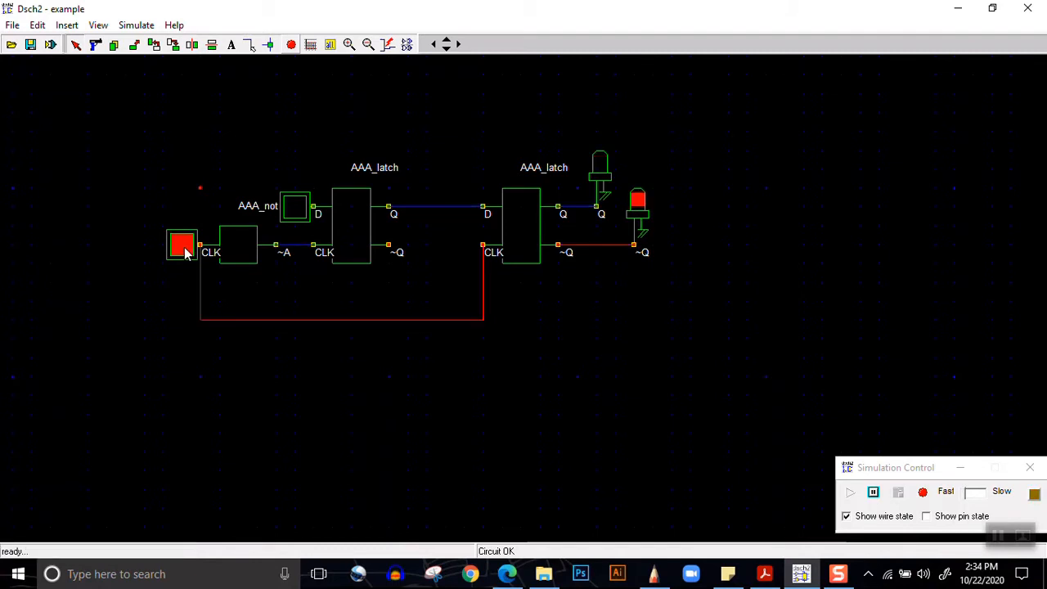
click(185, 251)
click(185, 252)
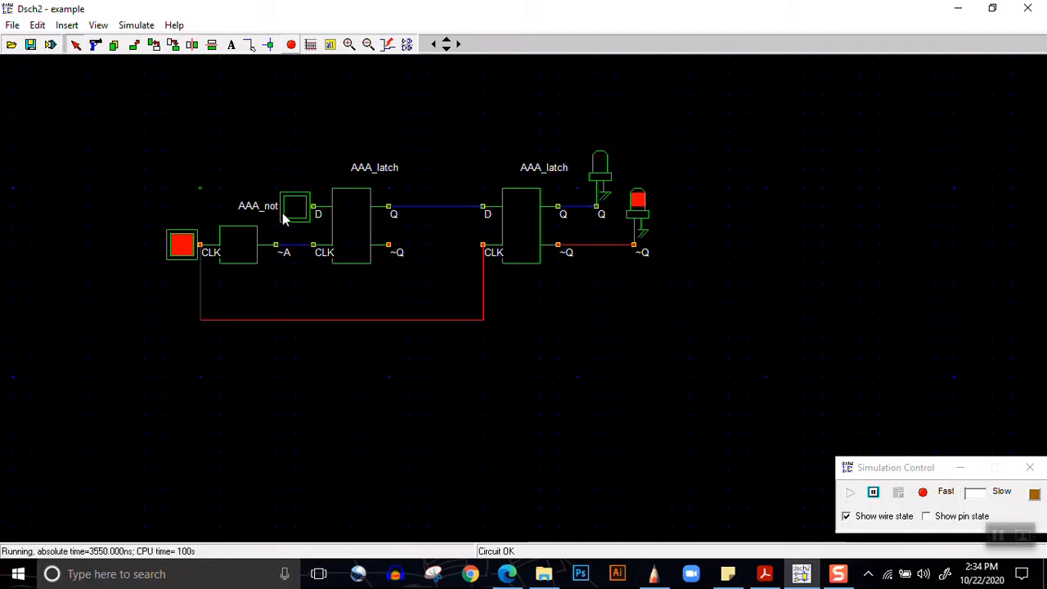
Set D high and cycle CLK low and high to clock in a 1.
click(284, 217)
click(181, 250)
click(182, 249)
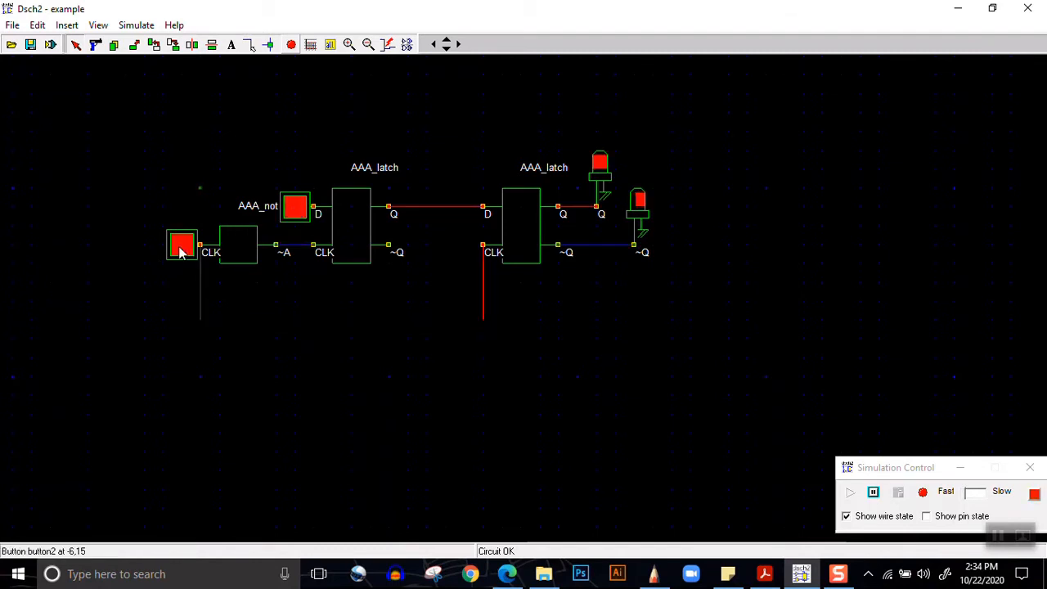
Set D low and pulse CLK many times in a row to check the outputs, leaving CLK low.
click(290, 215)
click(172, 255)
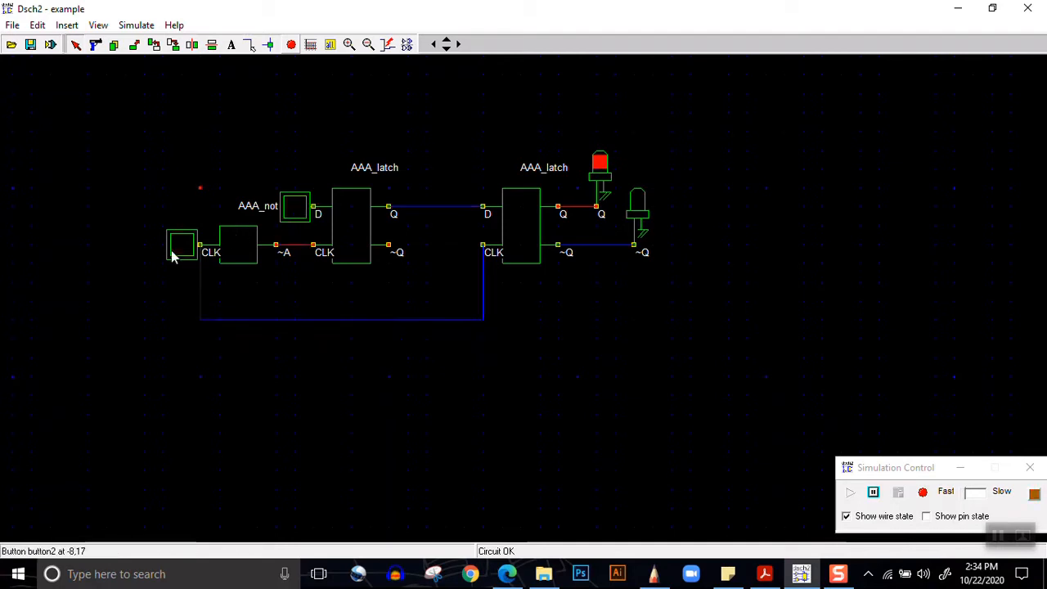
click(172, 255)
click(171, 256)
click(172, 255)
click(171, 255)
click(172, 255)
click(172, 255)
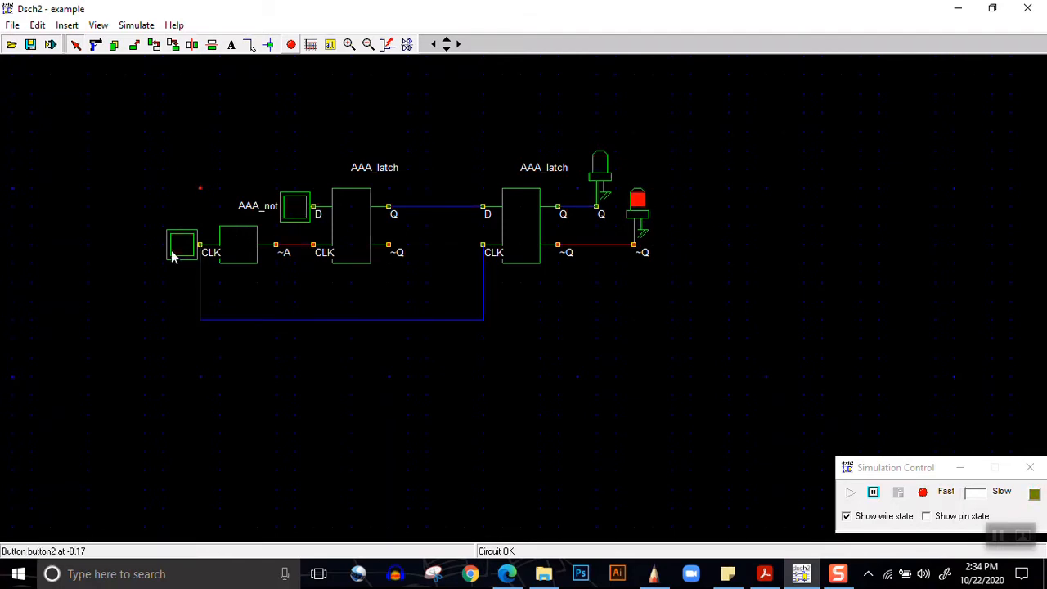
click(171, 255)
click(172, 255)
click(171, 255)
click(172, 255)
click(172, 255)
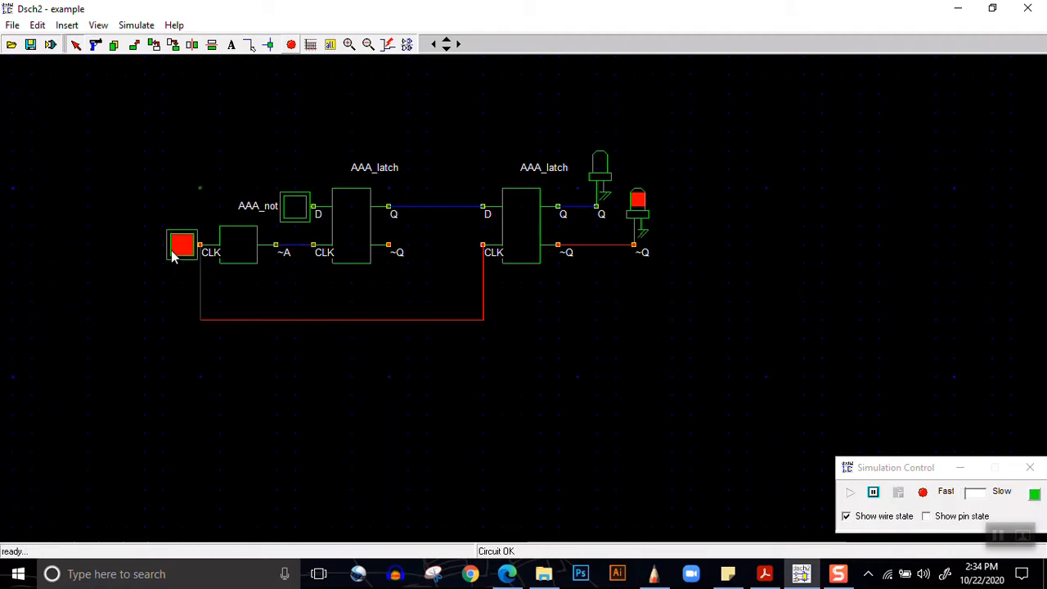
click(172, 255)
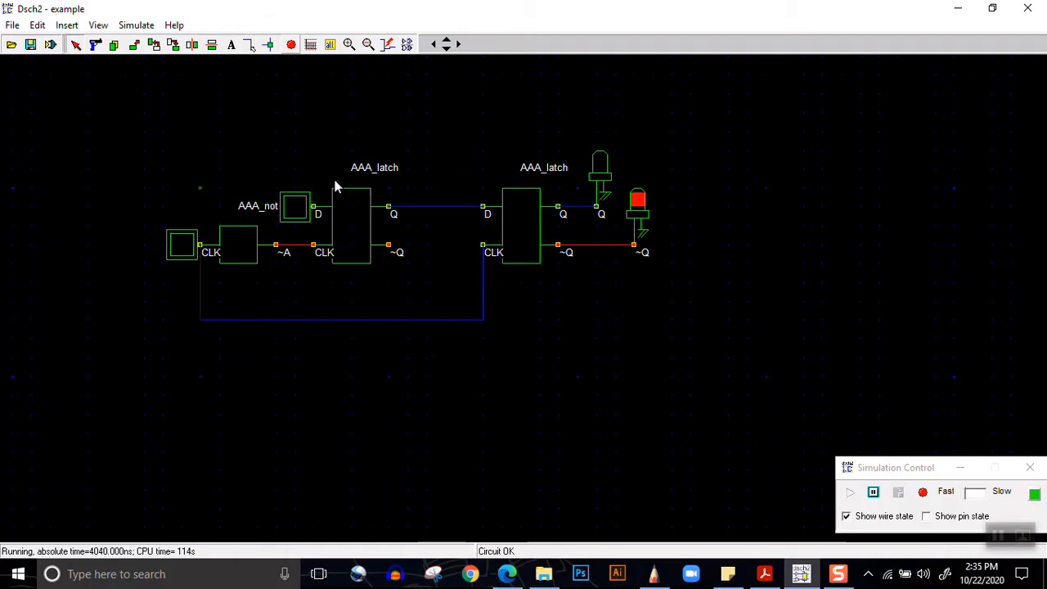
Save the flip-flop schematic as AAA_FF in the Export dsch2 folder.
click(15, 25)
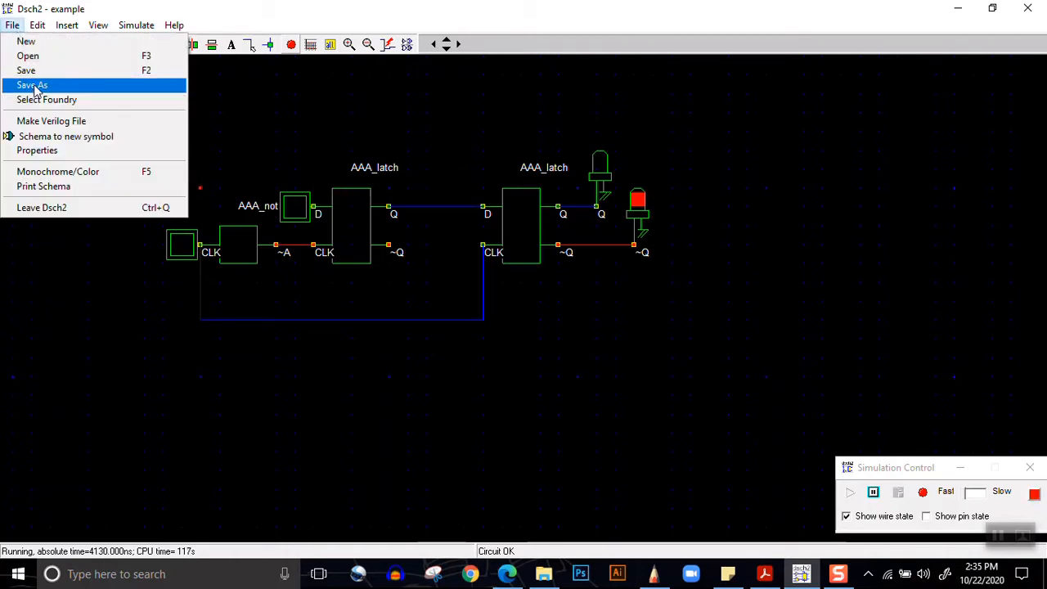
click(32, 85)
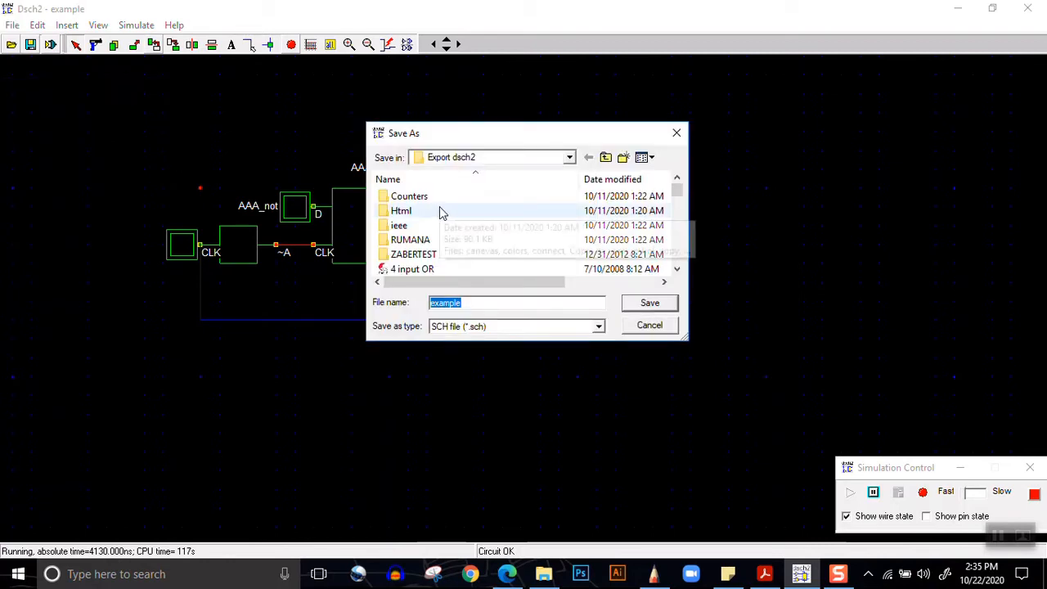
text(AAA_)
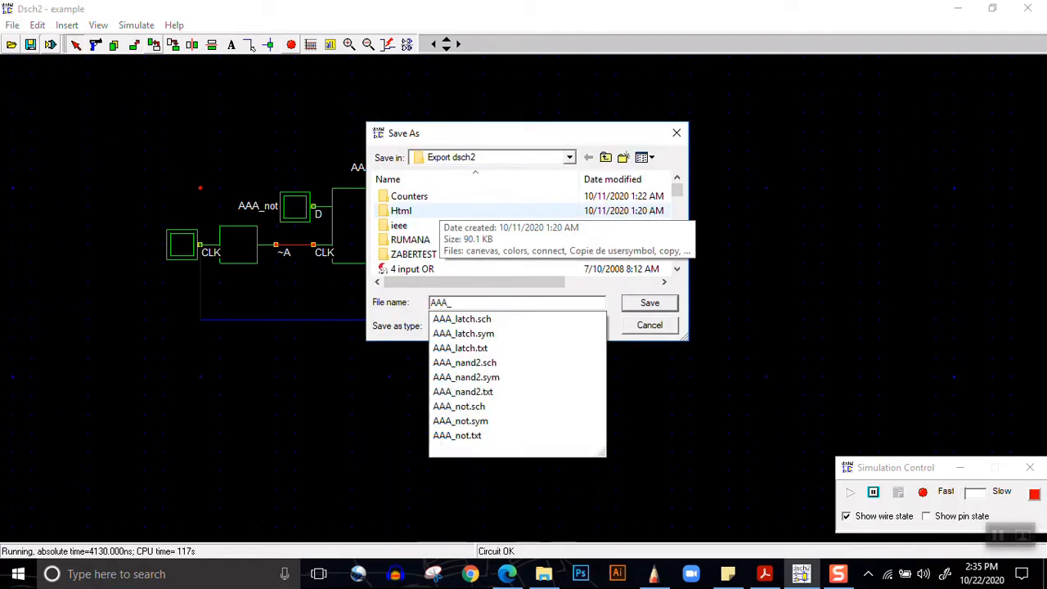
key(Escape)
text(FF)
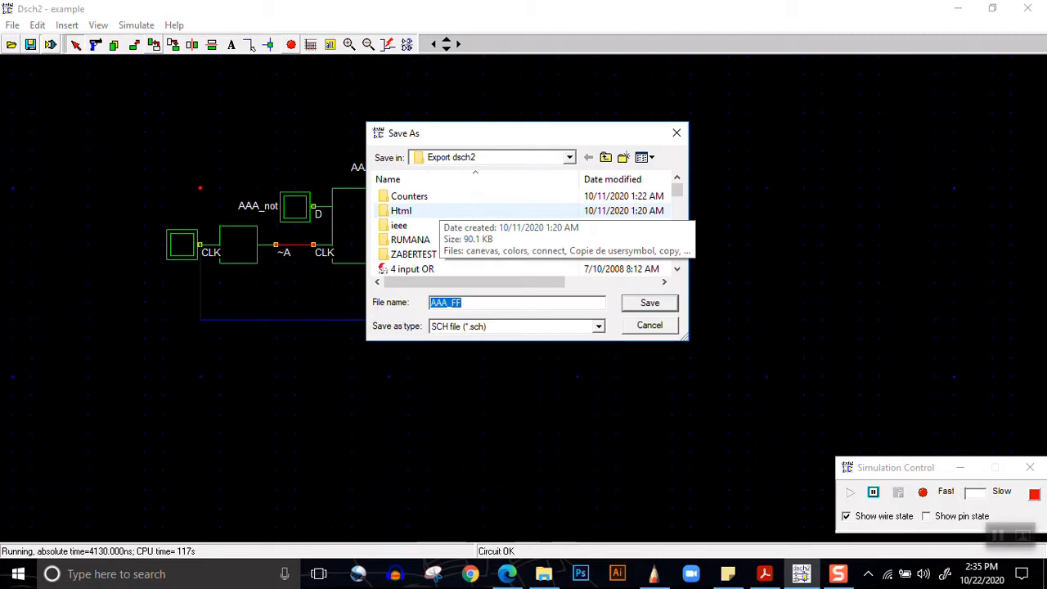
key(Return)
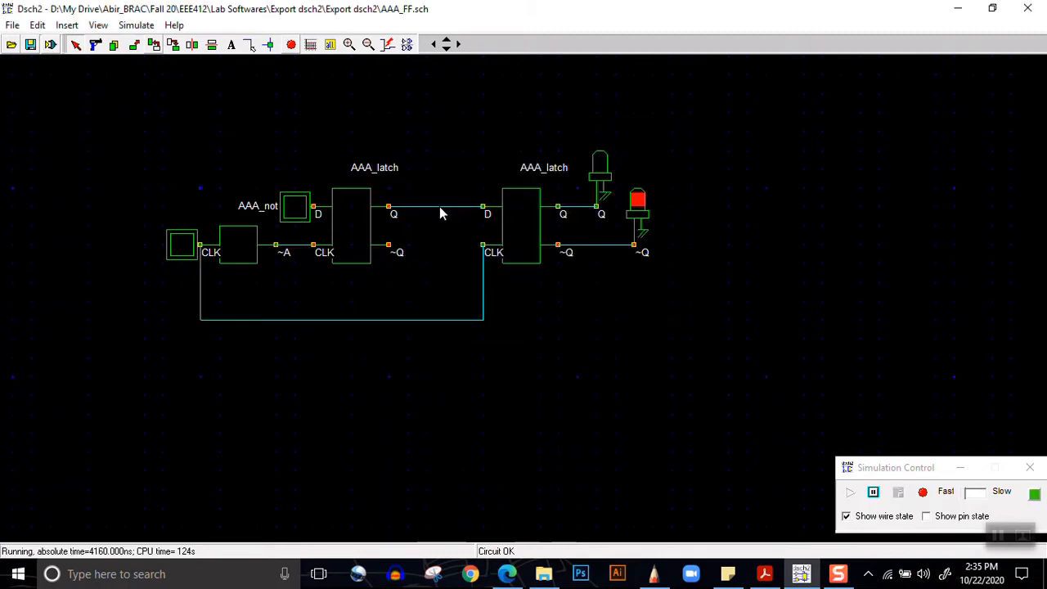
Try to convert the flip-flop schematic into a new symbol and dismiss the error dialogs.
click(51, 45)
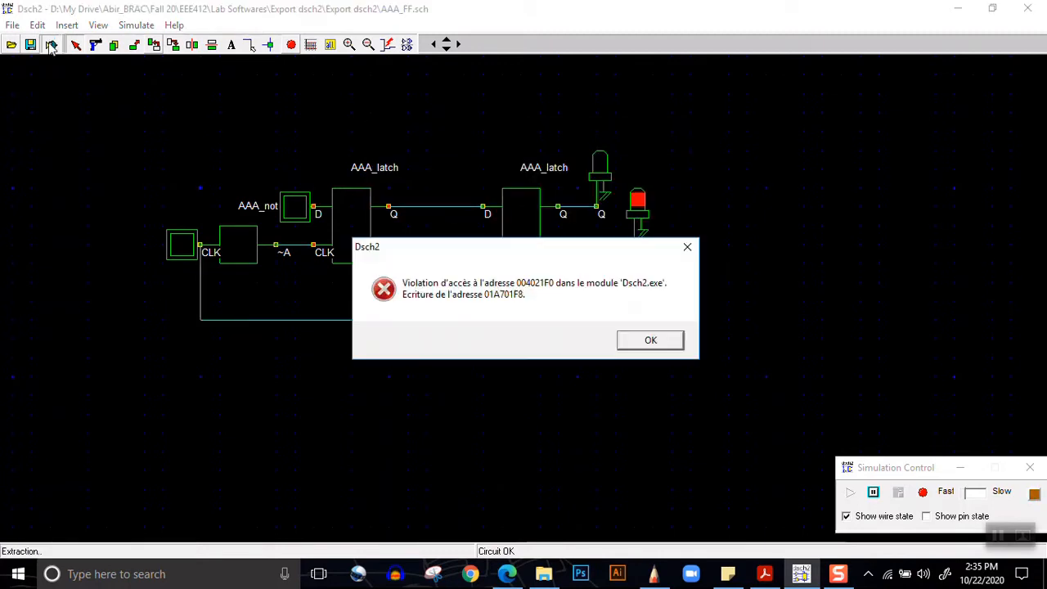
click(670, 344)
click(578, 345)
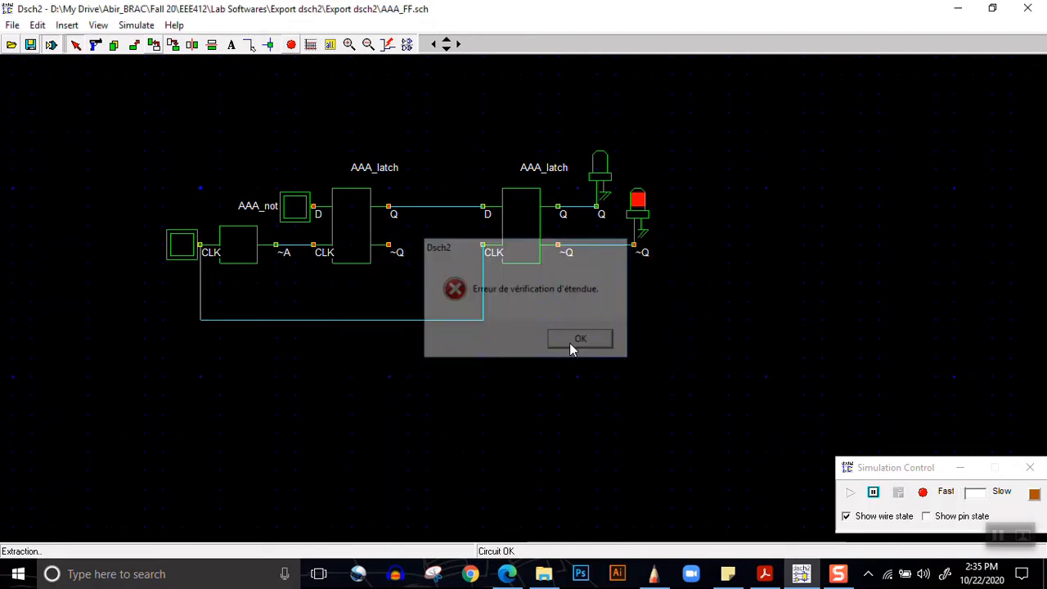
Stop the simulation and try to save the schematic again under the name AAA_FF.
click(290, 45)
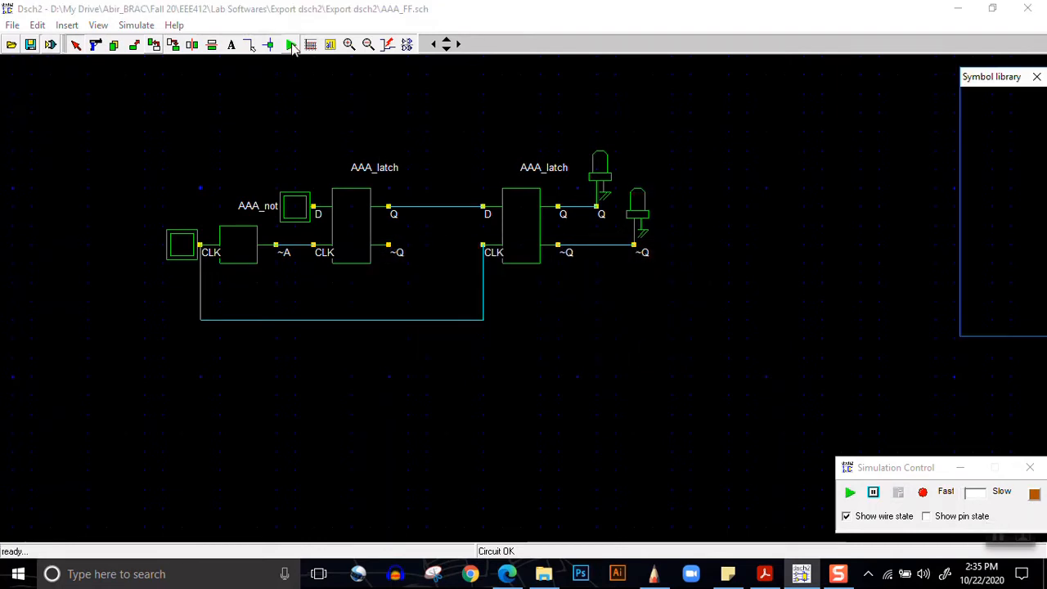
click(12, 25)
click(40, 84)
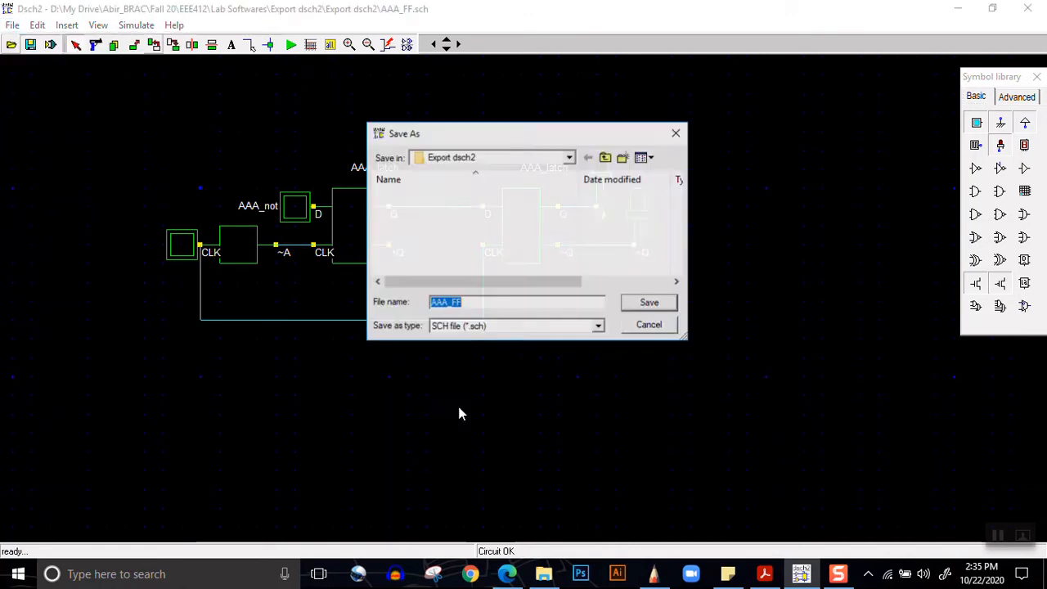
click(645, 305)
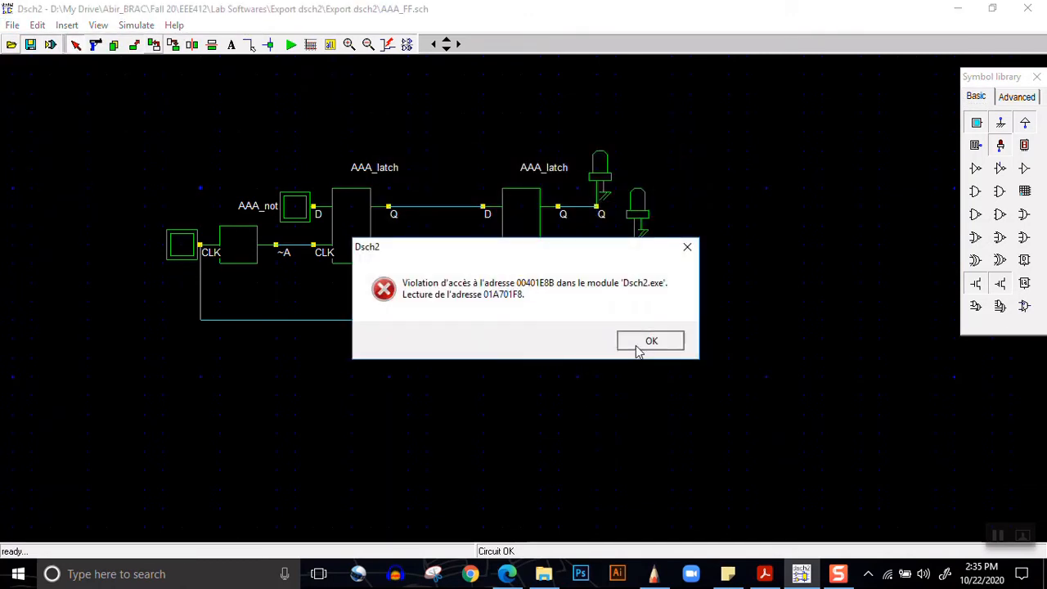
click(640, 340)
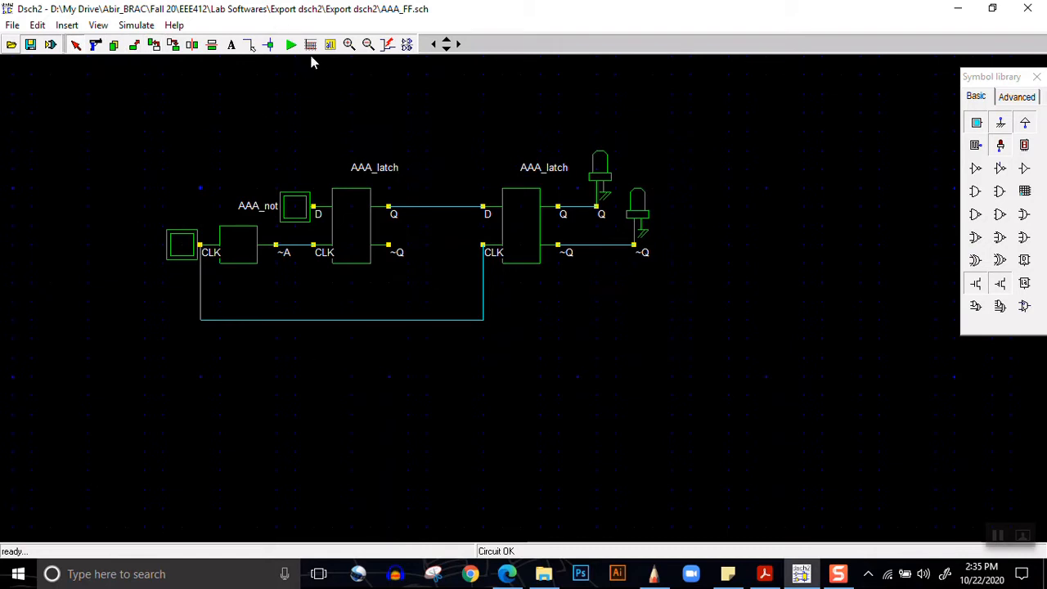
Try to restart the flip-flop simulation and dismiss the error dialog.
click(292, 45)
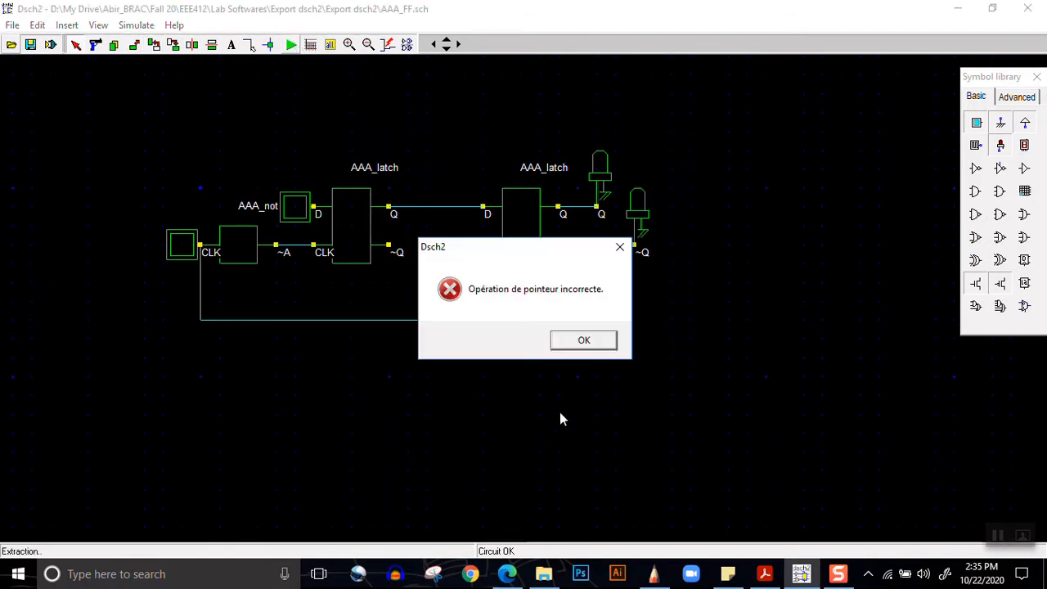
click(584, 340)
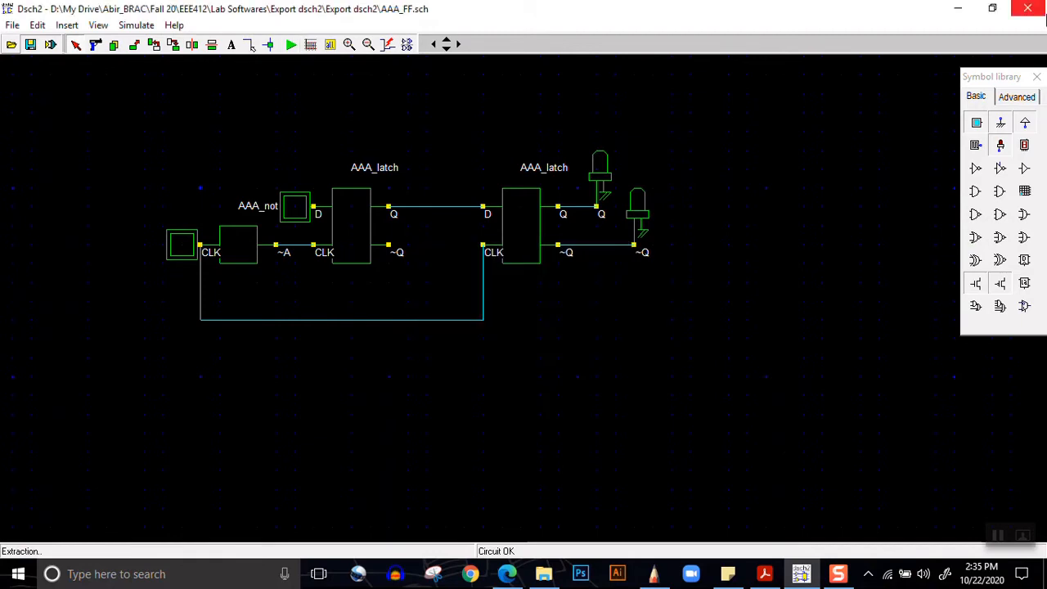
Close Dsch2, dismiss its application error, and relaunch Dsch2 from the Export dsch2 folder.
click(1028, 13)
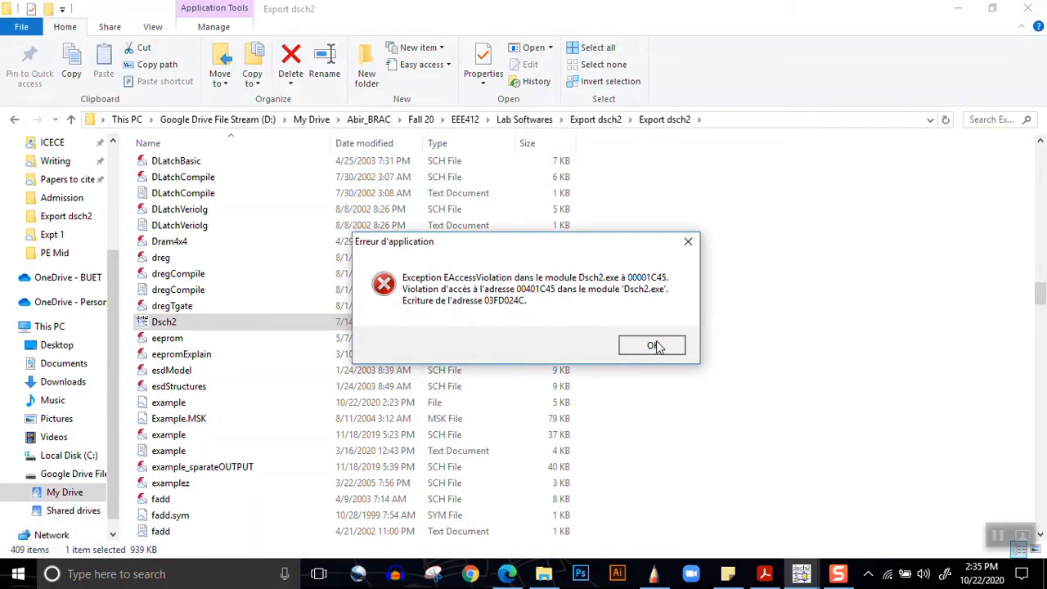
click(656, 343)
click(286, 328)
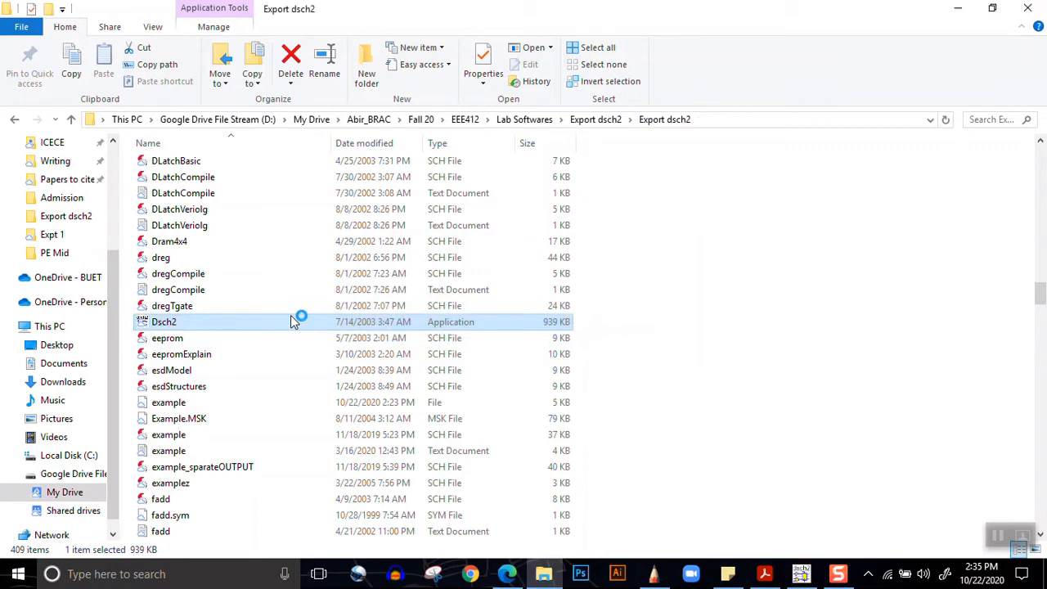
click(575, 305)
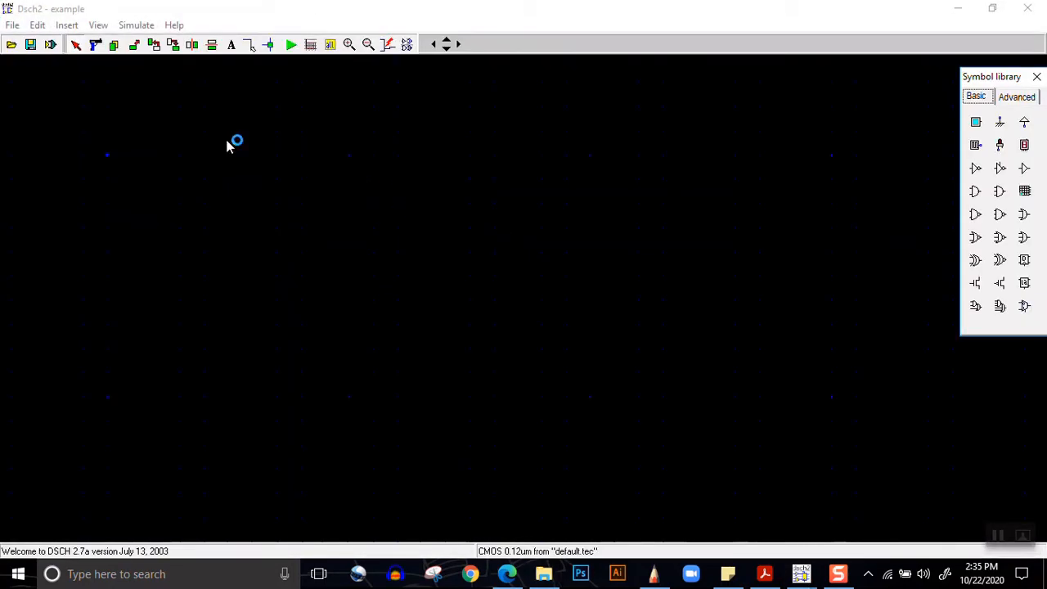
Open the AAA_FF.sch schematic from the Export dsch2 folder.
click(12, 24)
click(45, 55)
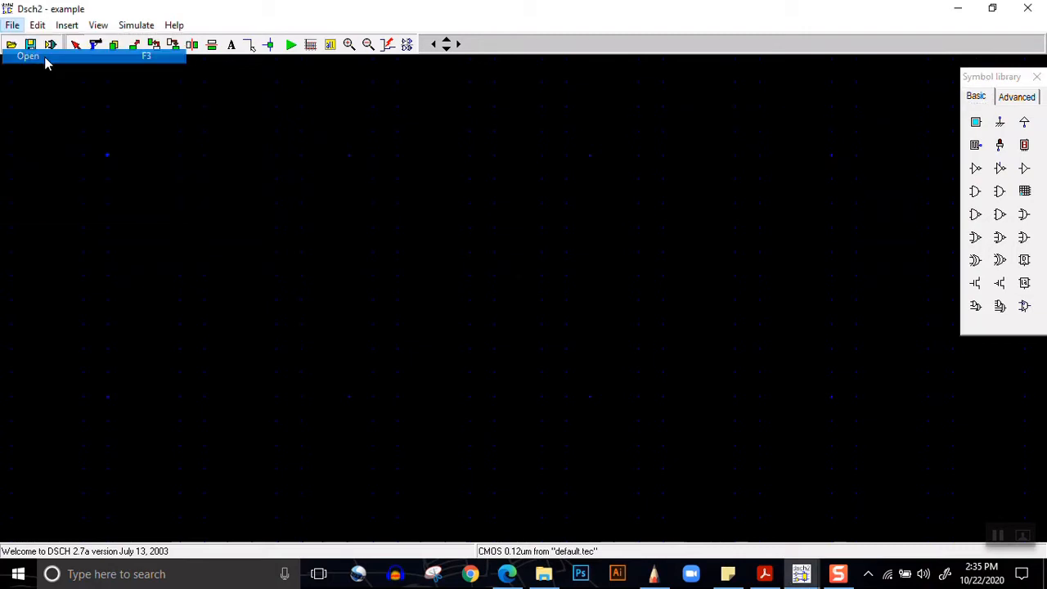
scroll(496, 231, down, 2)
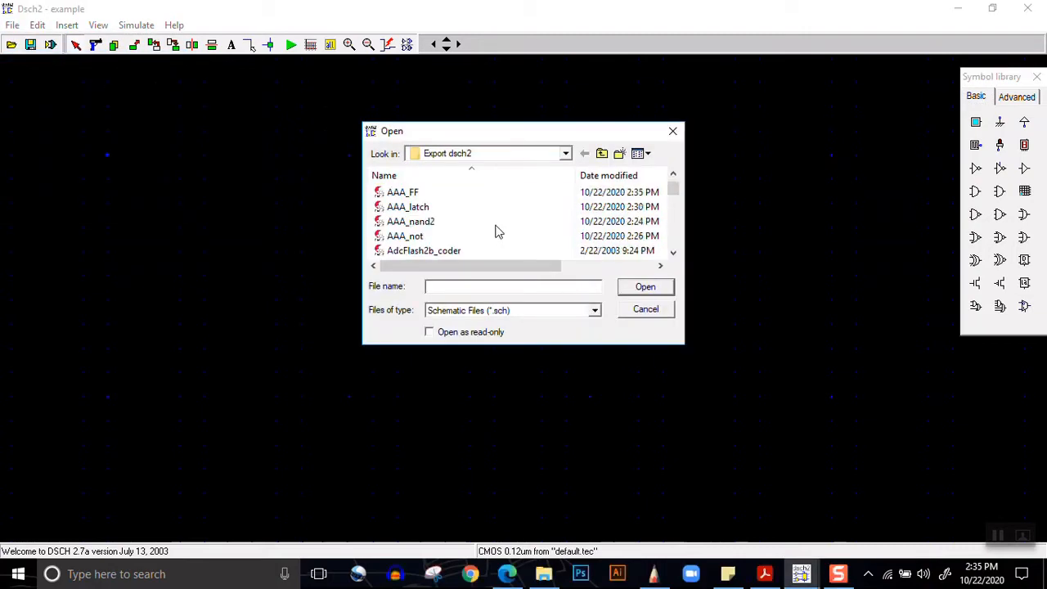
text(na)
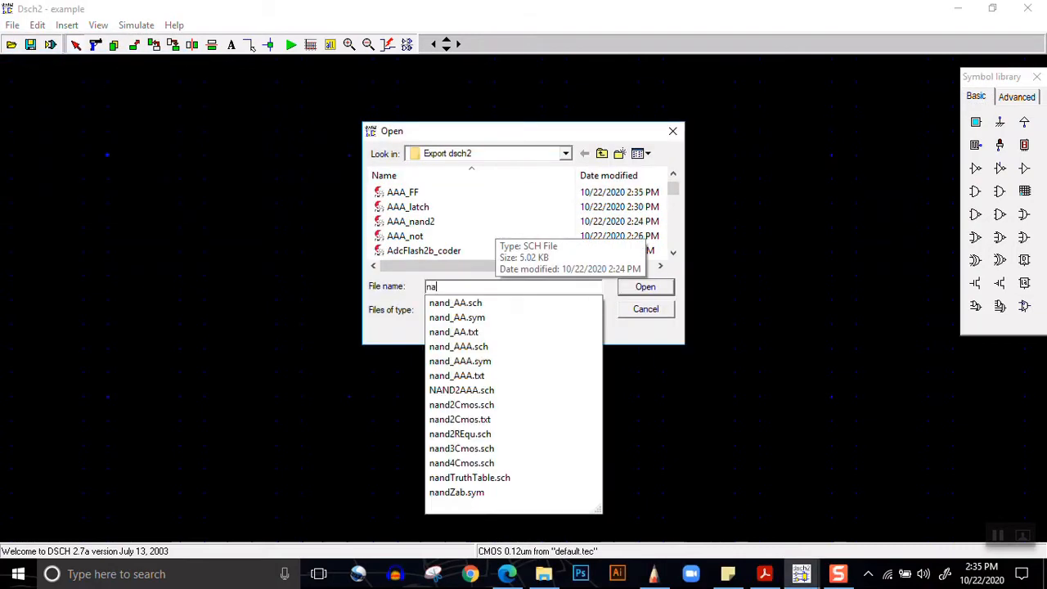
text(n)
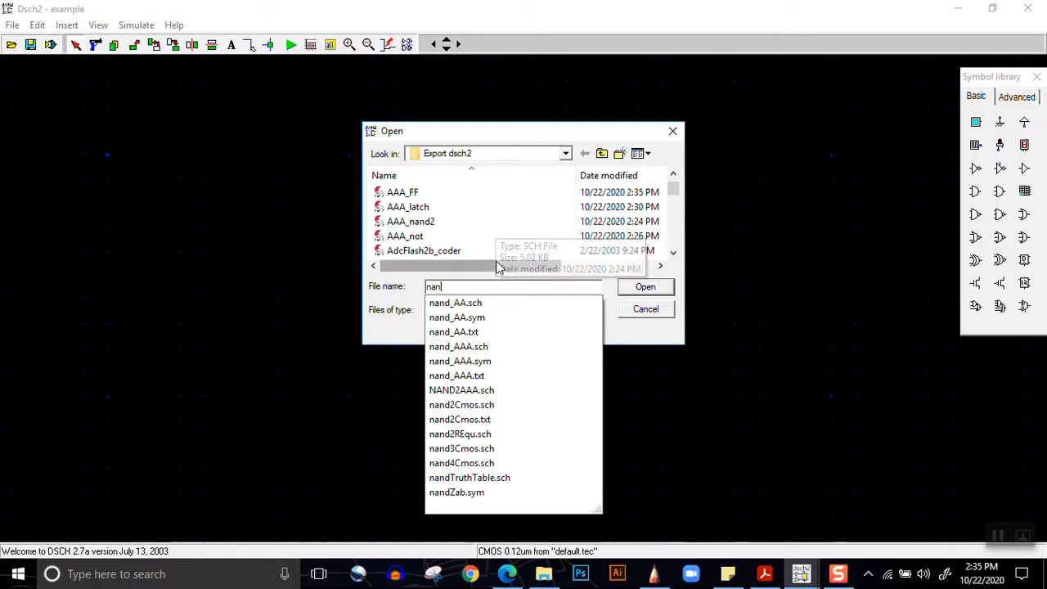
key(BackSpace)
key(BackSpace)
key(BackSpace)
text(AAA)
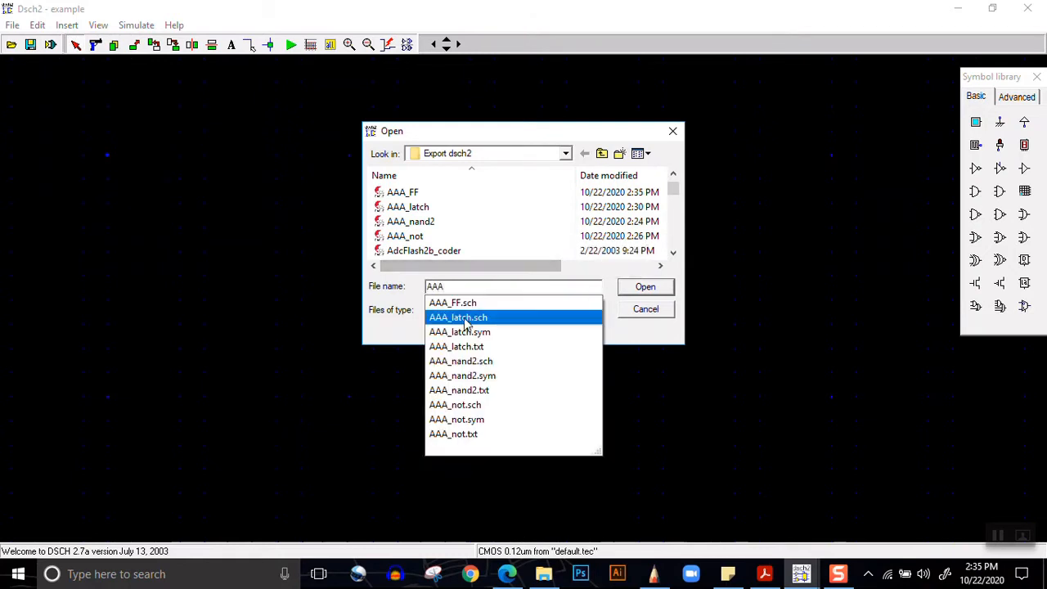
click(486, 303)
click(638, 290)
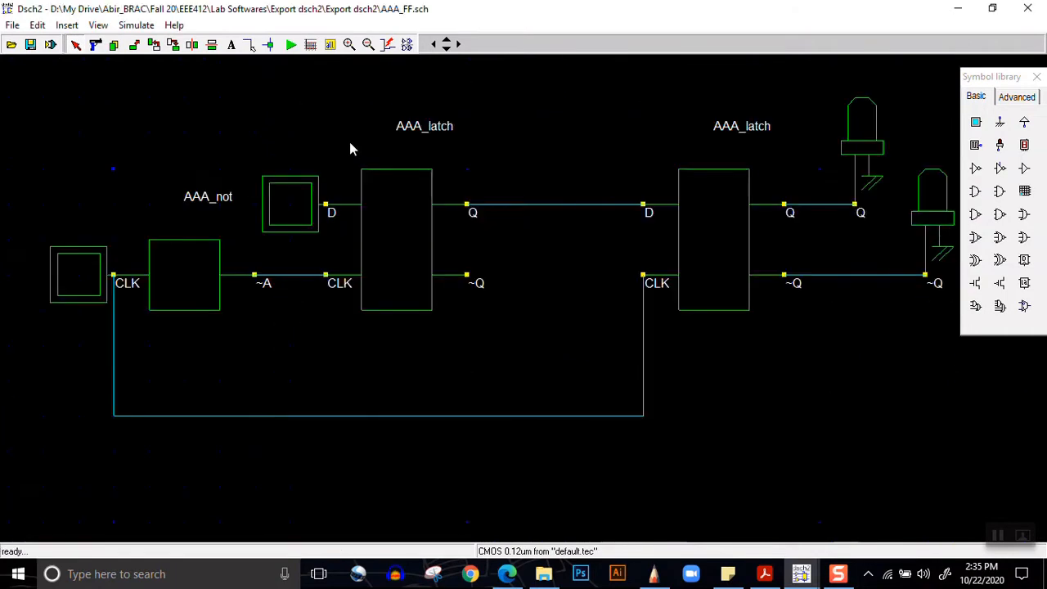
Simulate the flip-flop with the D and CLK inputs switched on, and stop the simulation.
click(292, 46)
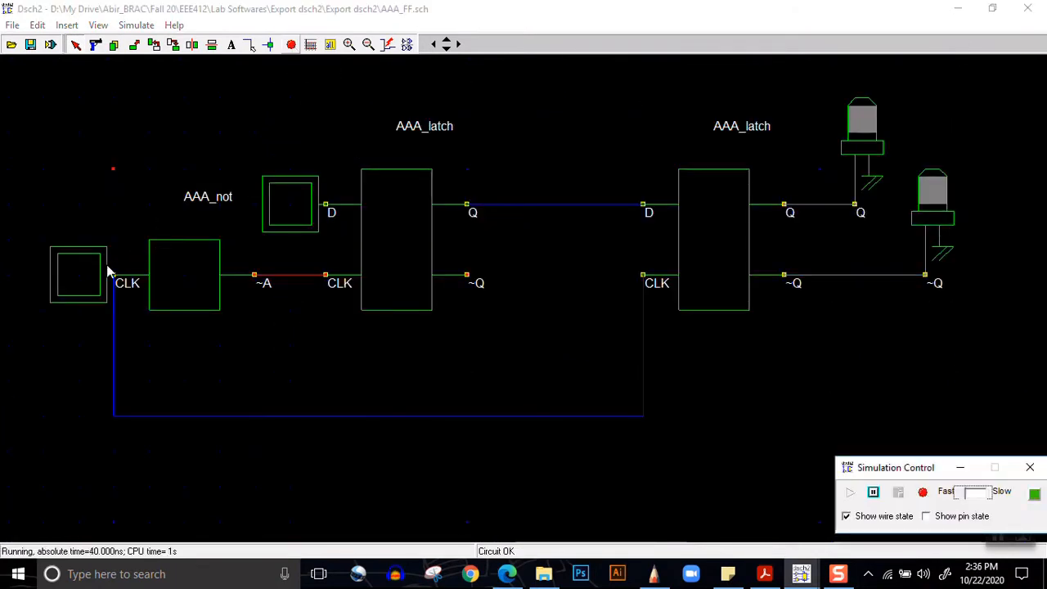
click(270, 200)
click(82, 278)
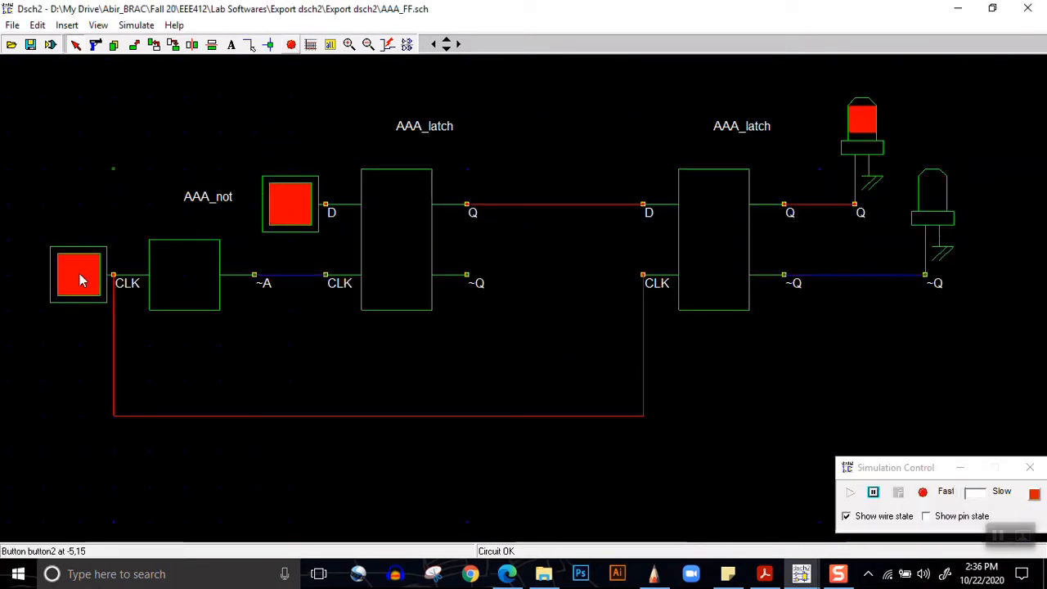
click(291, 44)
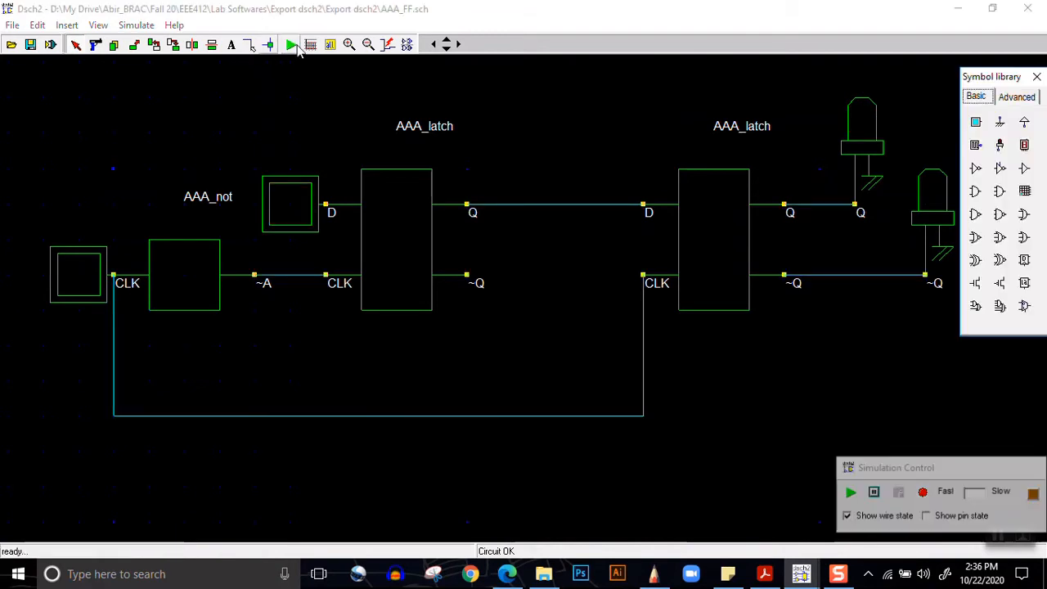
Save the flip-flop schematic and start converting it into a new symbol with a narrower body.
click(12, 25)
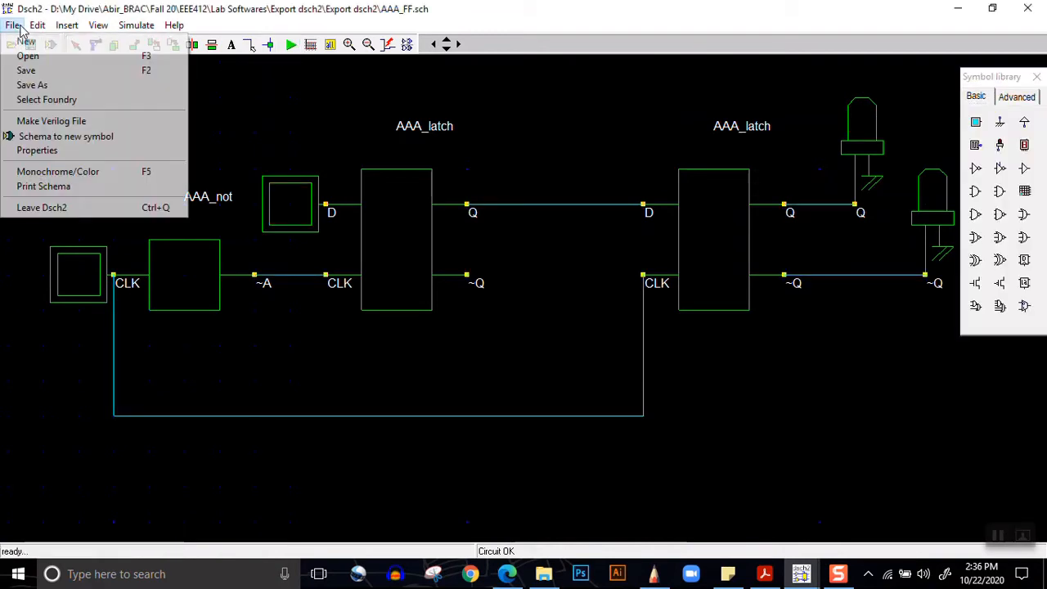
click(43, 72)
click(51, 44)
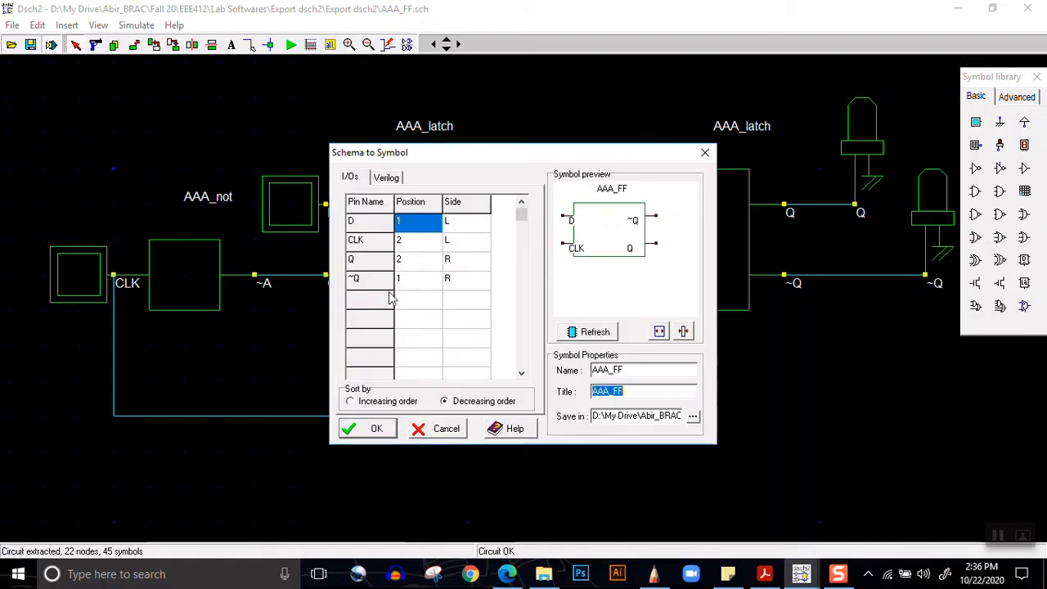
click(684, 331)
click(684, 332)
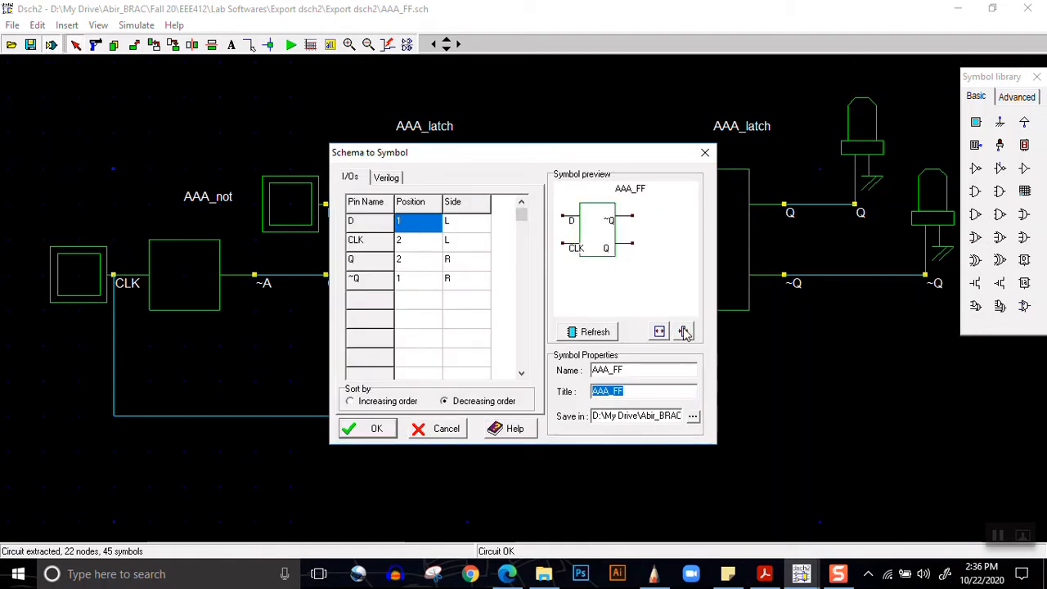
click(421, 260)
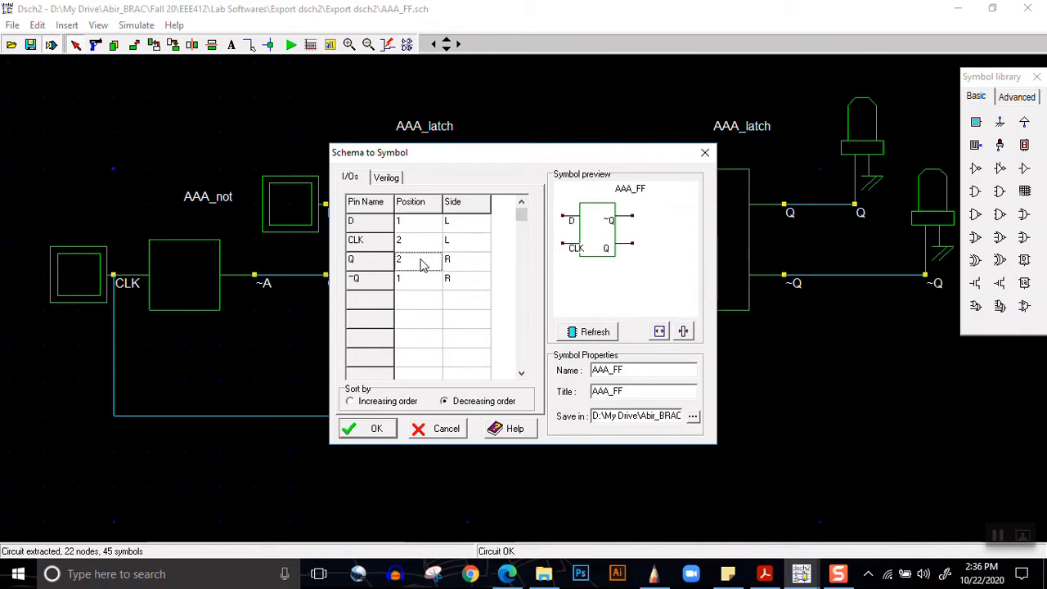
Set the AAA_FF symbol's Q pin to position 1 and ~Q to position 2, refresh the preview and create the symbol.
click(422, 259)
text(1)
click(413, 279)
text(2)
click(483, 301)
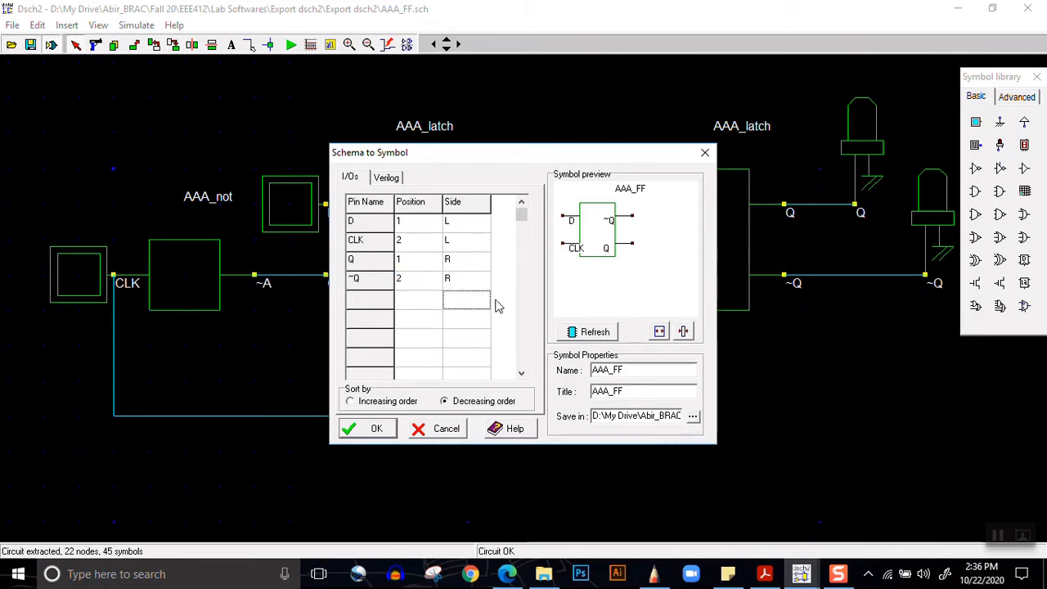
click(596, 332)
click(375, 430)
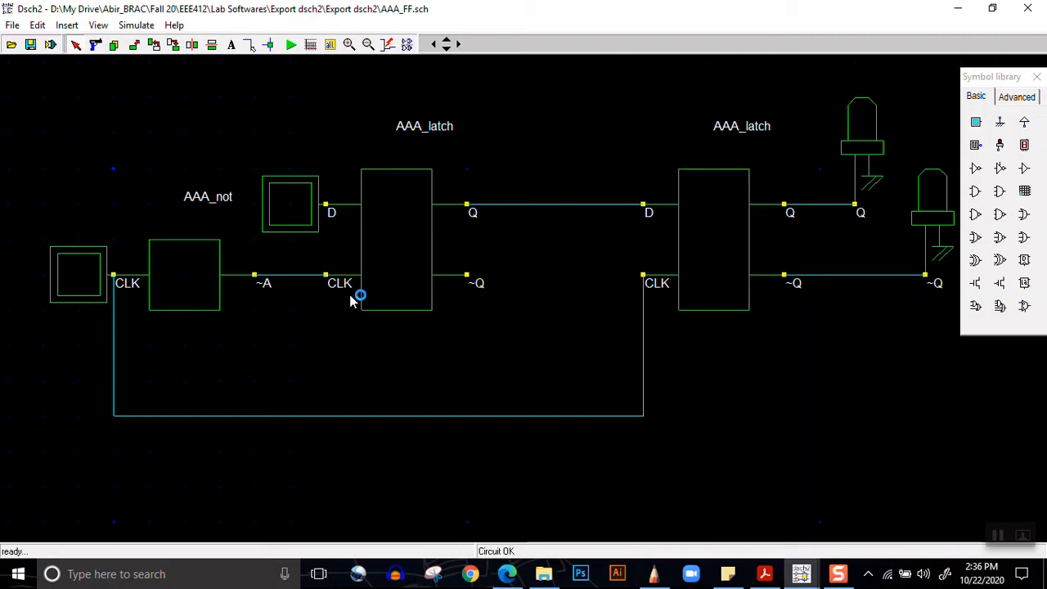
Switch to Autodesk SketchBook and handwrite "2 to 10" on the blank canvas.
key(alt+Tab)
key(alt+Tab)
key(alt+Tab)
drag(494, 90, 504, 110)
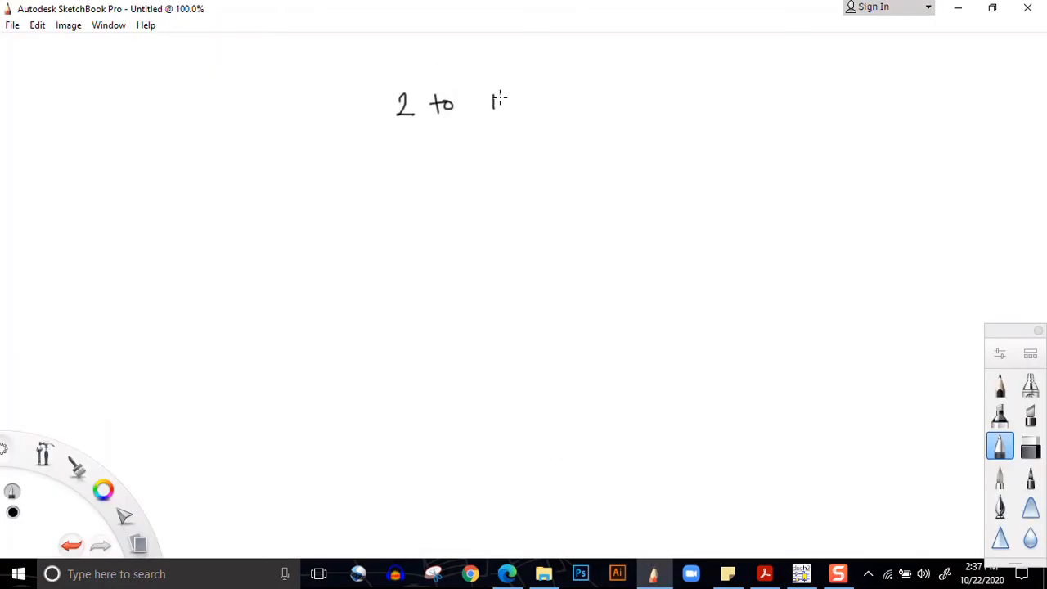
drag(395, 156, 395, 173)
drag(409, 156, 420, 169)
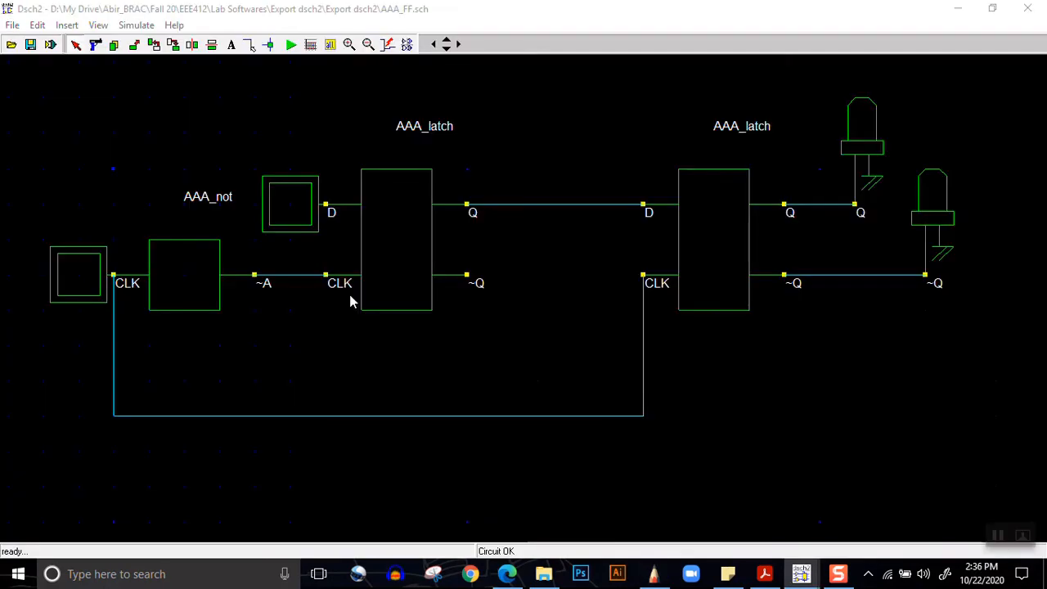
key(alt+Tab)
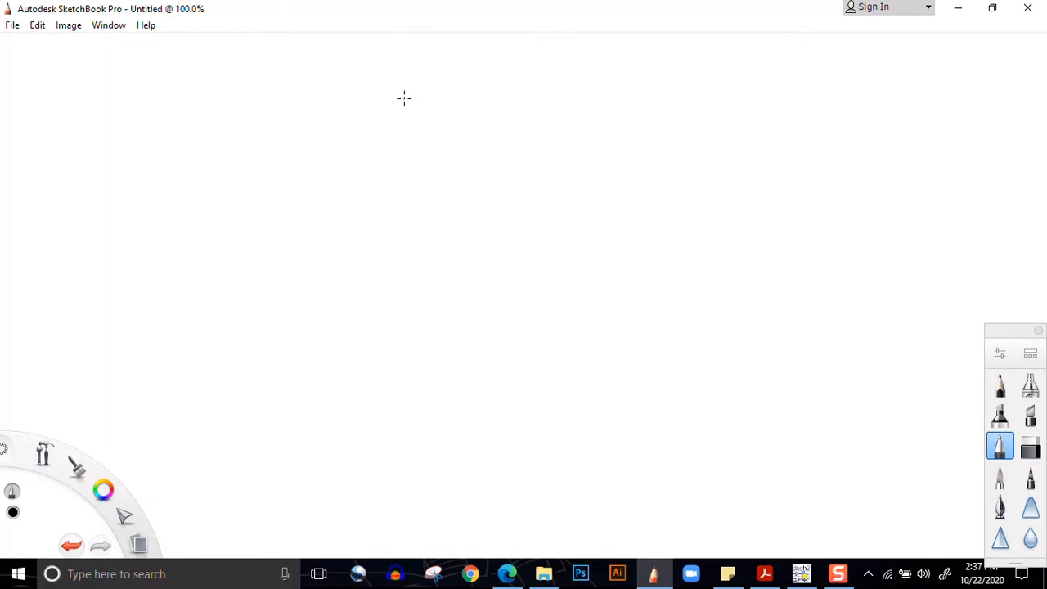
mouse_move(404, 98)
mouse_down()
mouse_move(415, 116)
mouse_move(458, 103)
mouse_move(499, 109)
mouse_up()
Handwrite "10 to 1010" beneath the first line, with a circled 1011 under it and an arrow leading away.
mouse_move(398, 154)
mouse_down()
mouse_move(398, 173)
mouse_move(413, 154)
mouse_move(458, 167)
mouse_up()
drag(452, 158, 467, 155)
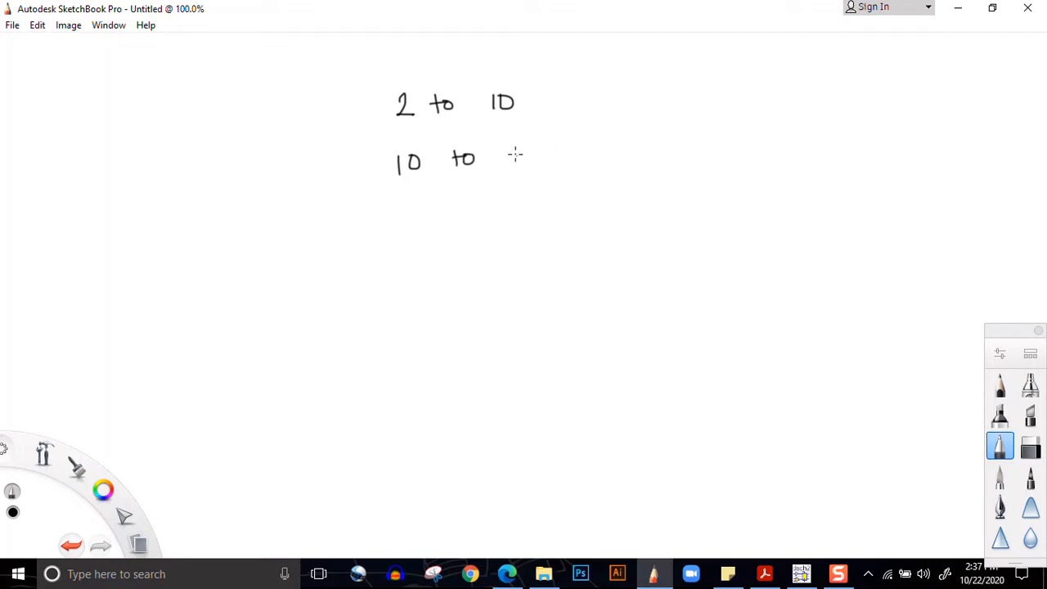
mouse_move(515, 145)
mouse_down()
mouse_move(513, 163)
mouse_move(525, 149)
mouse_up()
drag(540, 140, 545, 155)
drag(545, 139, 546, 156)
mouse_move(517, 185)
mouse_down()
mouse_move(518, 200)
mouse_move(528, 188)
mouse_move(559, 200)
mouse_move(498, 201)
mouse_move(577, 194)
mouse_move(639, 170)
mouse_move(627, 193)
mouse_up()
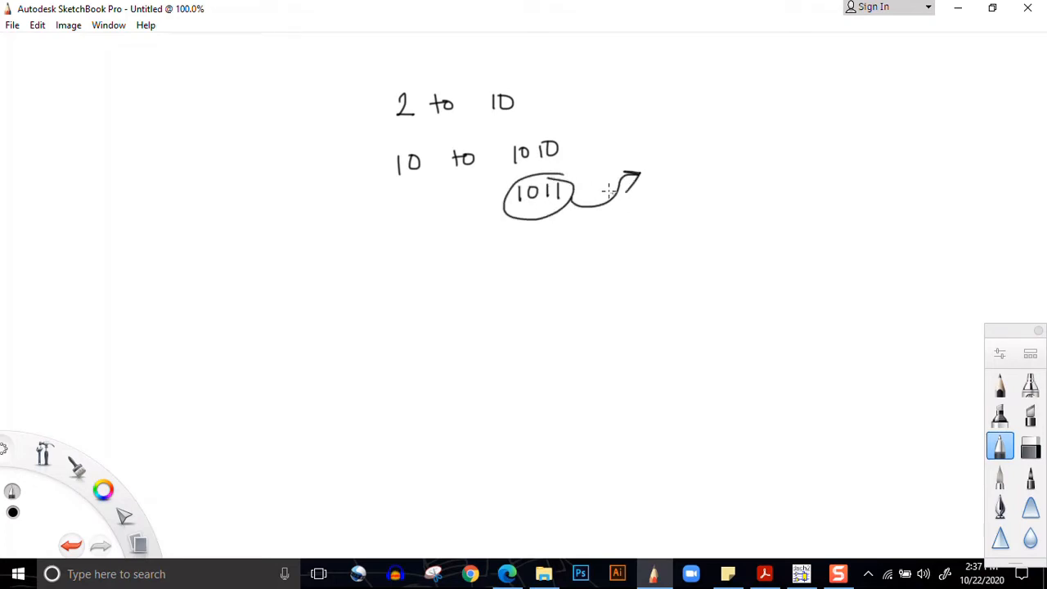
Extend the binary 10 to 0010 with arrows pointing at its digits, and circle 1011 again.
mouse_move(384, 167)
mouse_down()
mouse_move(368, 173)
mouse_move(404, 213)
mouse_up()
mouse_move(397, 193)
mouse_down()
mouse_move(404, 183)
mouse_move(424, 193)
mouse_move(416, 177)
mouse_move(427, 189)
mouse_move(391, 181)
mouse_up()
mouse_move(363, 230)
mouse_down()
mouse_move(378, 191)
mouse_move(401, 194)
mouse_up()
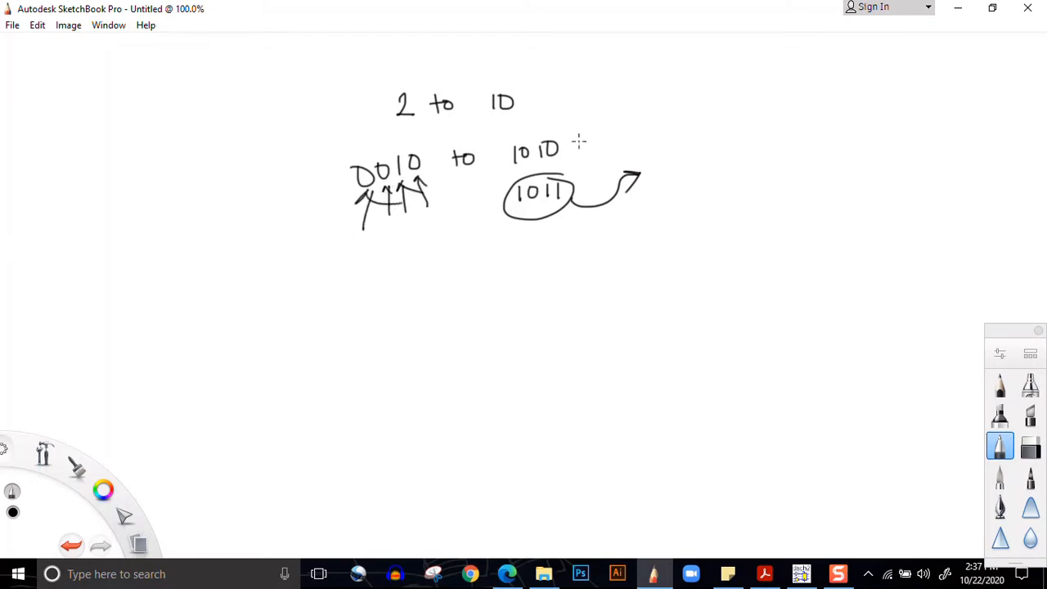
mouse_move(561, 167)
mouse_down()
mouse_move(582, 196)
mouse_move(565, 215)
mouse_up()
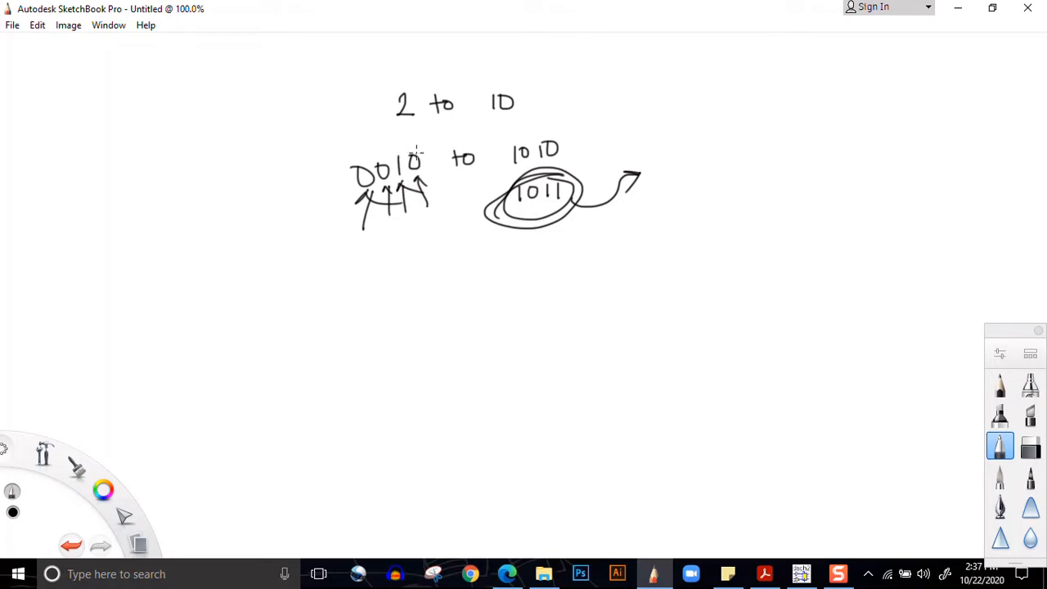
Change the start value to 3, crossing out 0010 and handwriting 0011 below it.
mouse_move(416, 152)
mouse_down()
mouse_move(407, 145)
mouse_move(404, 183)
mouse_up()
mouse_move(402, 147)
mouse_down()
mouse_move(393, 152)
mouse_move(398, 176)
mouse_move(369, 157)
mouse_move(319, 196)
mouse_move(353, 170)
mouse_move(431, 164)
mouse_up()
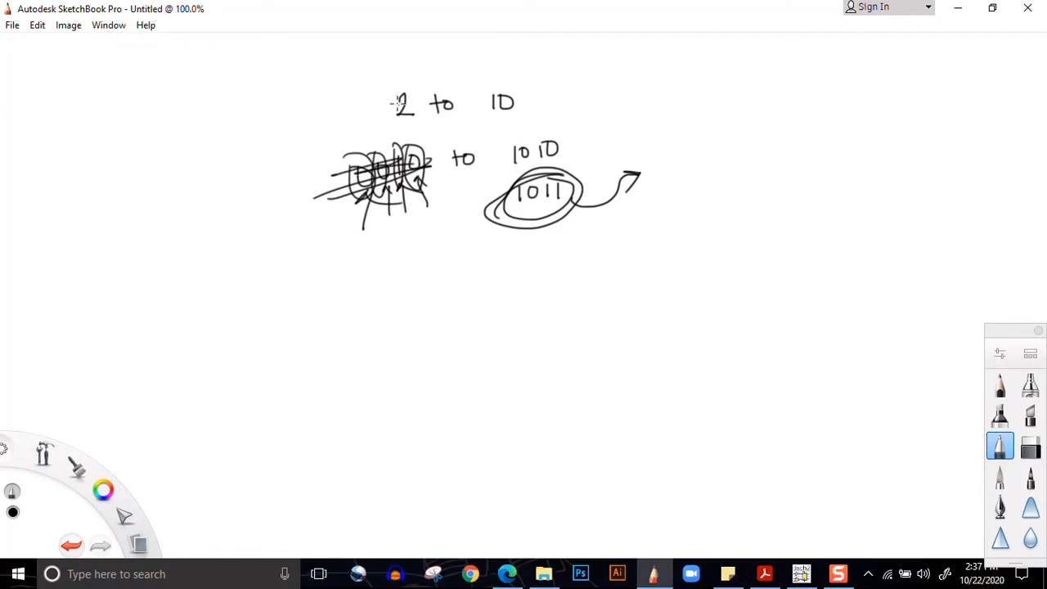
drag(398, 96, 413, 121)
mouse_move(400, 243)
mouse_down()
mouse_move(400, 261)
mouse_move(414, 259)
mouse_move(360, 247)
mouse_up()
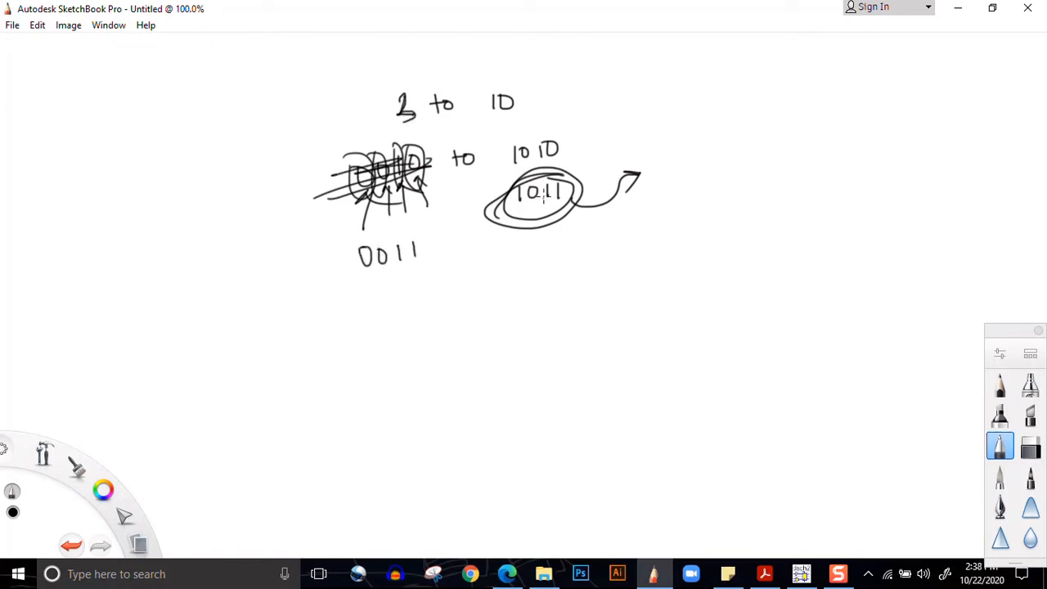
Circle the digits of 0011, underline 0011 and 1011, and draw a line above "3 to 10".
mouse_move(575, 198)
mouse_down()
mouse_move(507, 214)
mouse_move(578, 200)
mouse_up()
mouse_move(416, 237)
mouse_down()
mouse_move(401, 251)
mouse_move(399, 242)
mouse_move(382, 244)
mouse_move(355, 272)
mouse_move(369, 239)
mouse_up()
drag(332, 302, 457, 260)
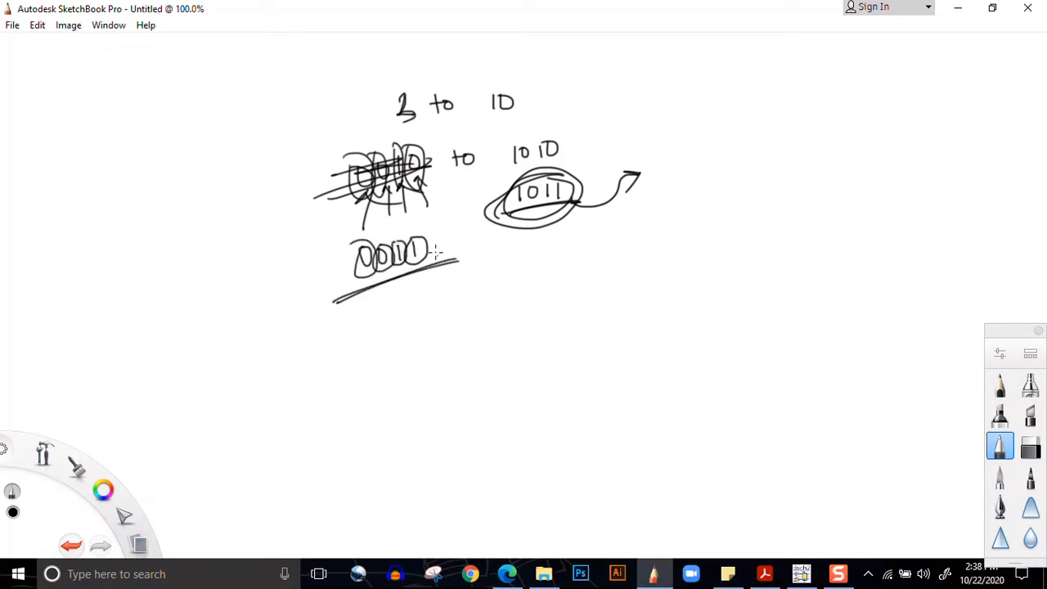
drag(345, 113, 493, 77)
Handwrite the words "Set" and "Reset" beside the arrow from the circled 1011.
mouse_move(694, 132)
mouse_down()
mouse_move(689, 152)
mouse_move(705, 129)
mouse_move(712, 148)
mouse_up()
mouse_move(716, 127)
mouse_down()
mouse_move(717, 149)
mouse_move(725, 138)
mouse_move(696, 191)
mouse_up()
drag(693, 169, 726, 188)
mouse_move(726, 169)
mouse_down()
mouse_move(727, 186)
mouse_move(744, 174)
mouse_move(727, 190)
mouse_up()
mouse_move(747, 162)
mouse_down()
mouse_move(741, 191)
mouse_move(765, 170)
mouse_up()
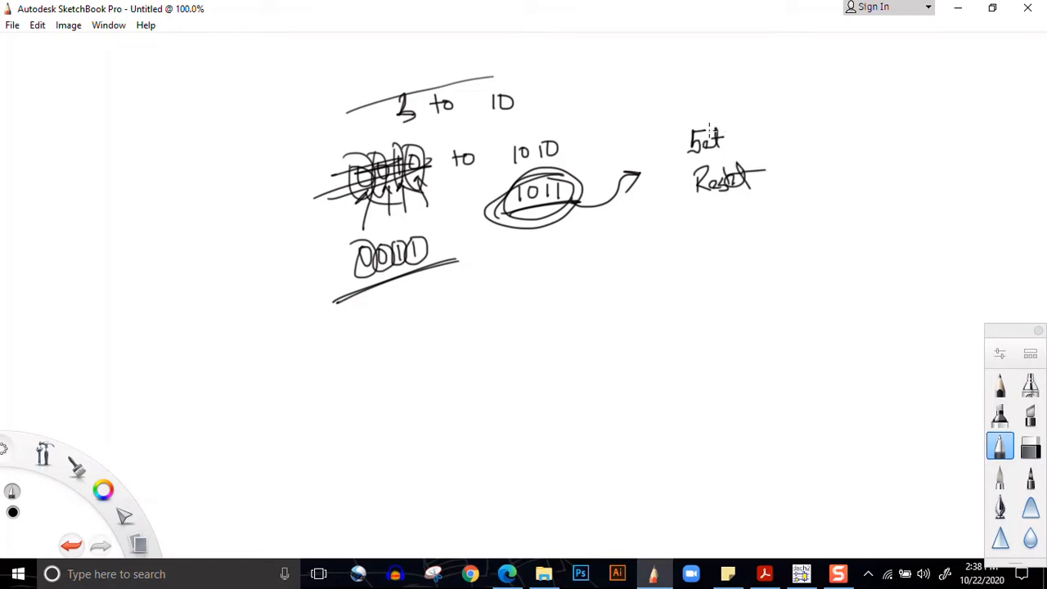
drag(709, 127, 707, 131)
Sketch D with an arrow to Q and a clk arrow below it, and underline D.
mouse_move(124, 151)
mouse_down()
mouse_move(124, 124)
mouse_move(130, 135)
mouse_move(117, 152)
mouse_move(129, 144)
mouse_move(144, 154)
mouse_up()
mouse_move(101, 104)
mouse_down()
mouse_move(131, 85)
mouse_move(90, 125)
mouse_up()
mouse_move(141, 62)
mouse_down()
mouse_move(142, 76)
mouse_move(168, 84)
mouse_up()
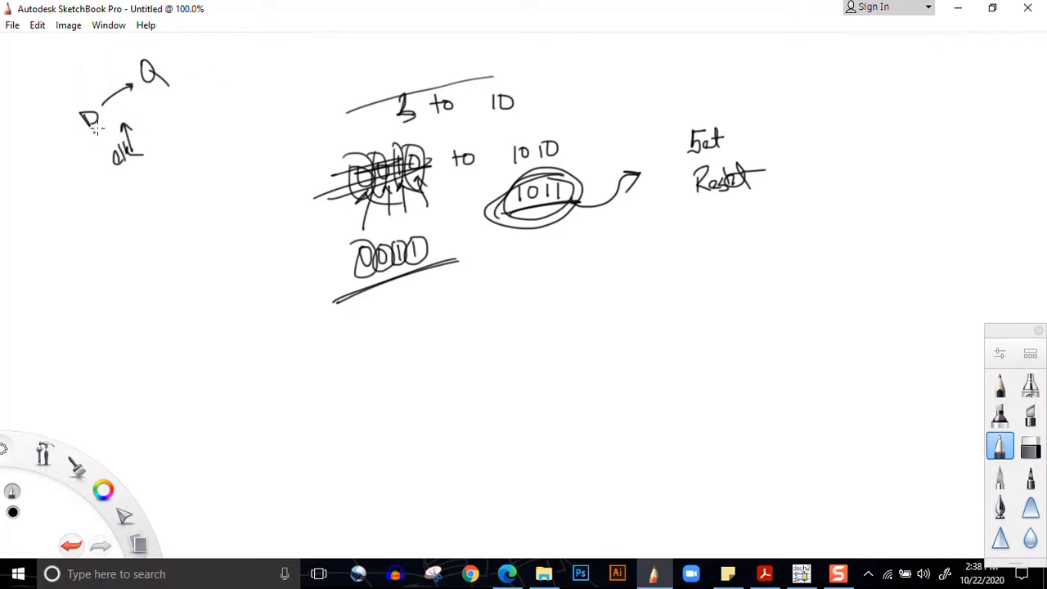
drag(93, 135, 106, 123)
Handwrite "If set = 1, Q = 1" beside the D-to-Q sketch and underline clk.
mouse_move(229, 99)
mouse_down()
mouse_move(226, 120)
mouse_move(232, 98)
mouse_move(268, 97)
mouse_up()
drag(258, 87, 296, 75)
drag(284, 85, 321, 77)
mouse_move(339, 48)
mouse_down()
mouse_move(334, 59)
mouse_move(340, 47)
mouse_up()
mouse_move(342, 57)
mouse_down()
mouse_move(363, 46)
mouse_move(378, 55)
mouse_up()
drag(121, 175, 150, 157)
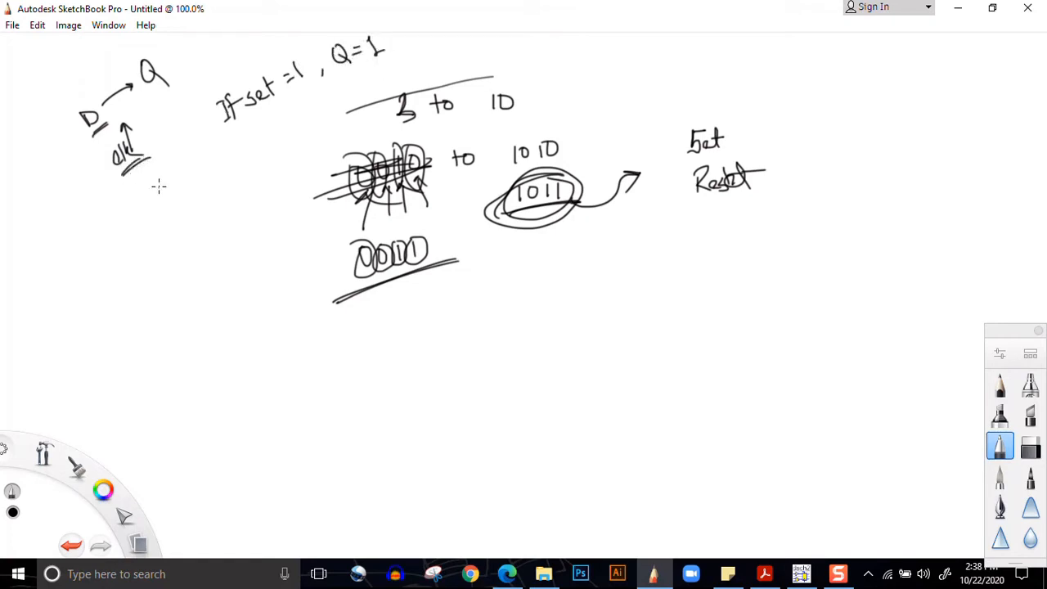
Handwrite the reset condition "Reset = 0, Q = 0" under the set condition.
mouse_move(252, 123)
mouse_down()
mouse_move(260, 134)
mouse_move(283, 131)
mouse_move(309, 100)
mouse_up()
drag(301, 109, 311, 104)
drag(319, 93, 319, 108)
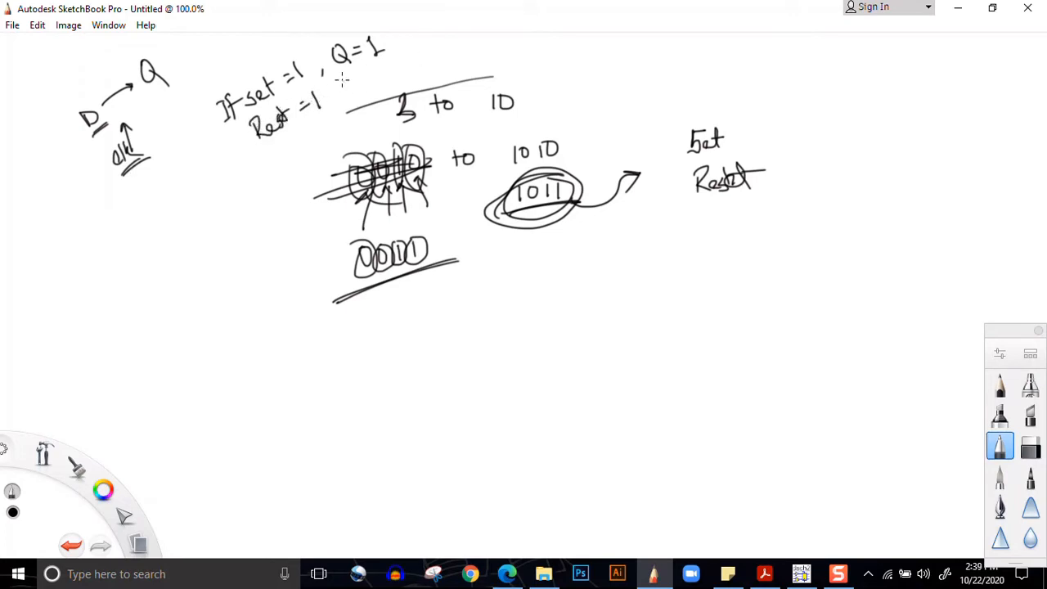
mouse_move(346, 79)
mouse_down()
mouse_move(360, 95)
mouse_move(380, 79)
mouse_up()
mouse_move(318, 93)
mouse_down()
mouse_move(322, 113)
mouse_move(321, 95)
mouse_up()
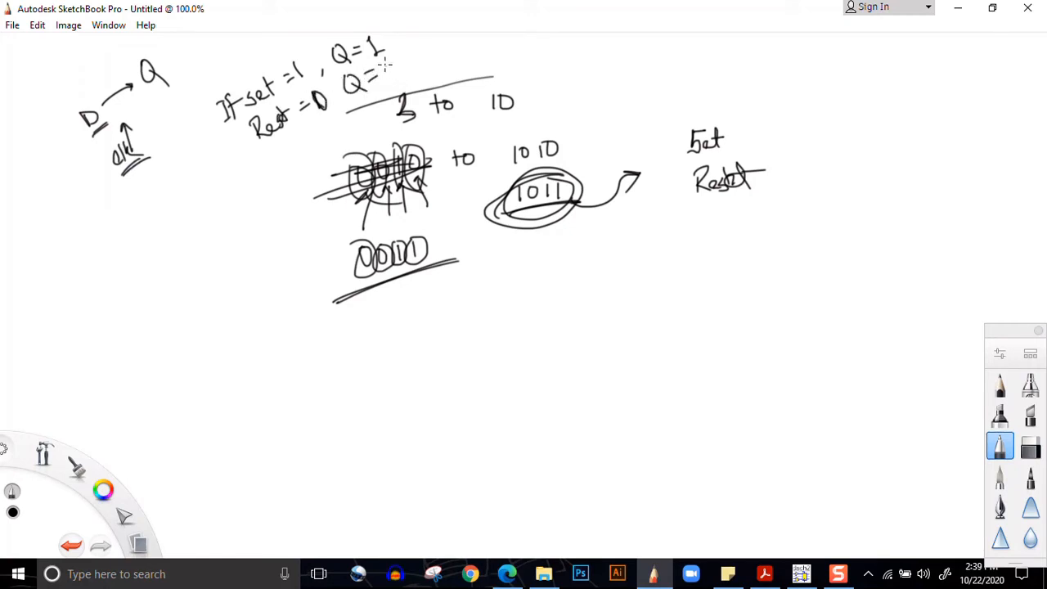
drag(380, 77, 394, 84)
Underline the D-to-Q arrow and both the set and reset conditions with their Q values.
drag(109, 121, 140, 104)
drag(260, 154, 308, 127)
drag(257, 159, 399, 85)
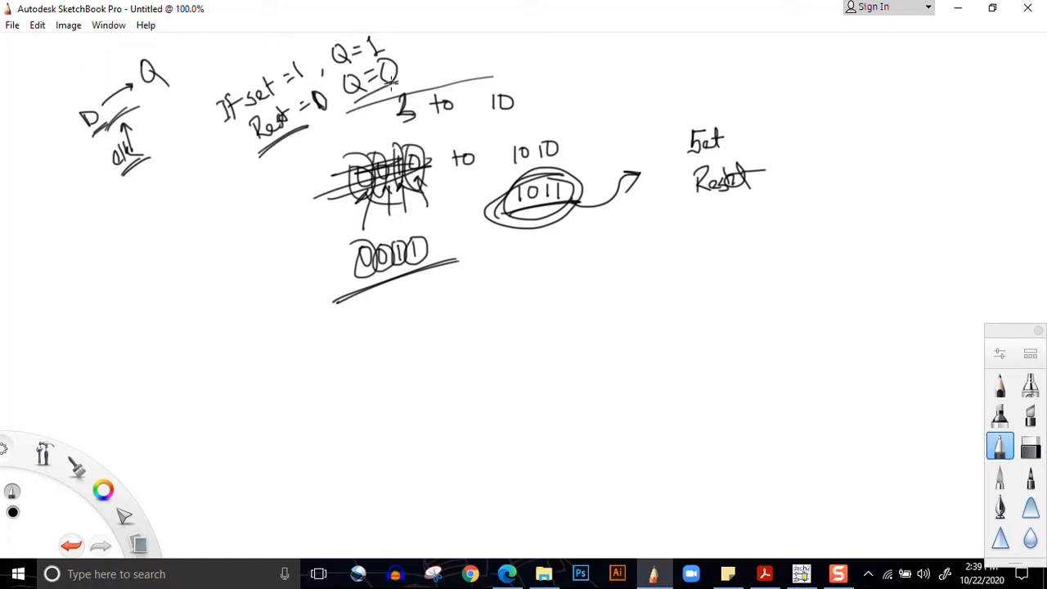
drag(350, 107, 407, 82)
drag(261, 113, 381, 55)
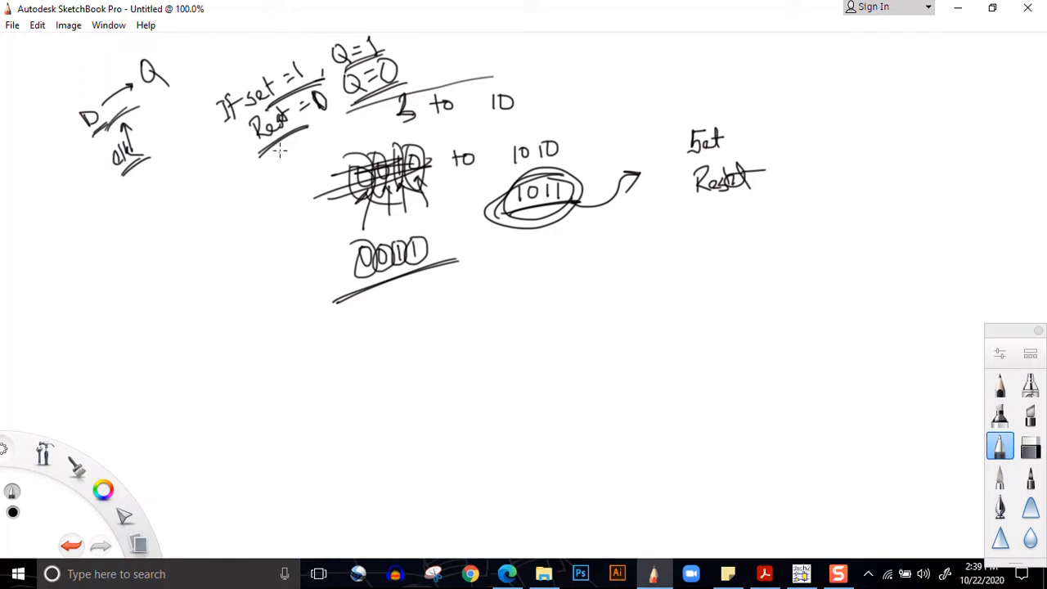
Handwrite "R=1, S=0, Q=D" below the reset condition and circle each of the three terms.
drag(269, 172, 281, 186)
drag(281, 168, 293, 169)
mouse_move(293, 157)
mouse_down()
mouse_move(296, 174)
mouse_move(314, 153)
mouse_up()
drag(321, 140, 328, 138)
mouse_move(323, 144)
mouse_down()
mouse_move(332, 131)
mouse_move(365, 141)
mouse_move(390, 123)
mouse_up()
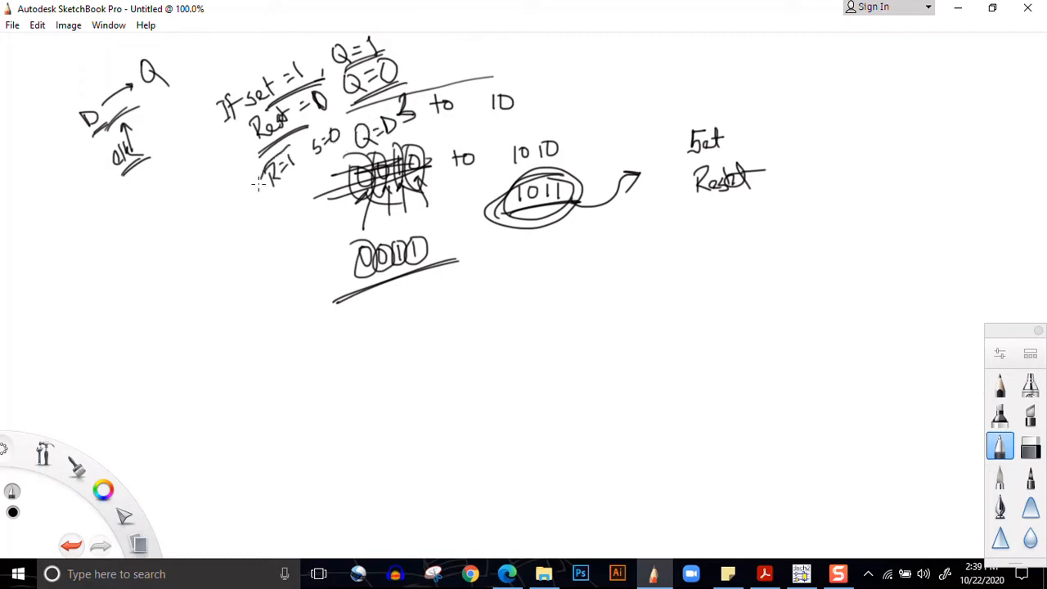
mouse_move(288, 145)
mouse_down()
mouse_move(258, 180)
mouse_move(275, 145)
mouse_move(309, 168)
mouse_move(319, 122)
mouse_up()
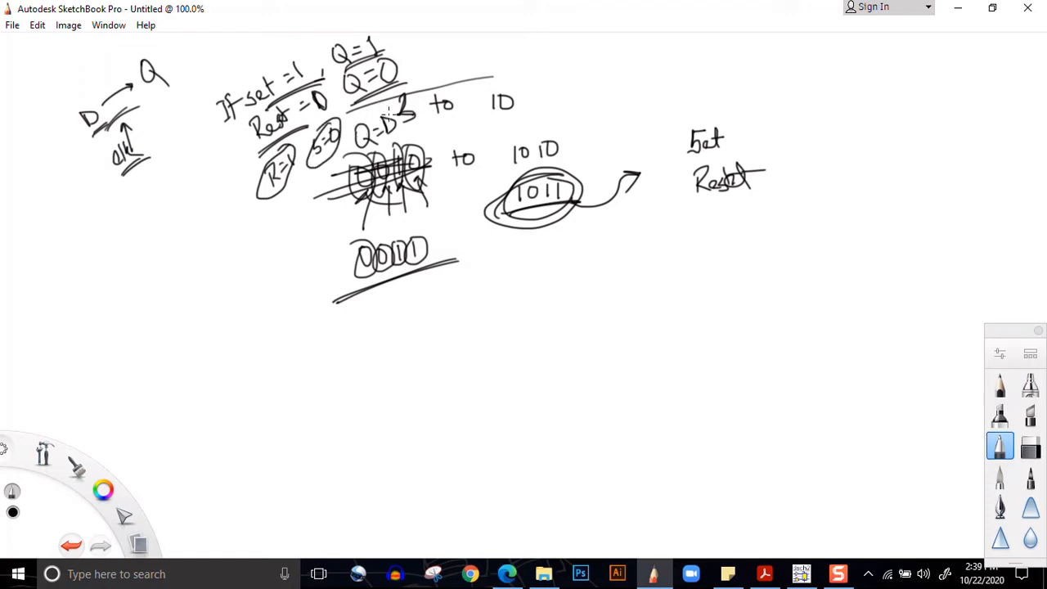
mouse_move(388, 109)
mouse_down()
mouse_move(358, 127)
mouse_move(354, 116)
mouse_up()
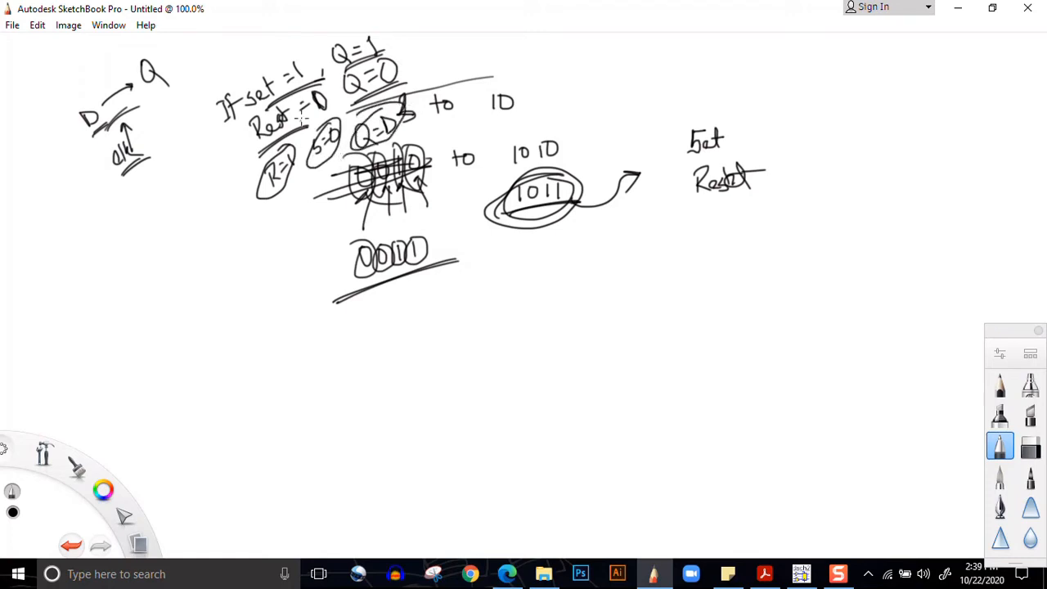
Underline the reset condition and its Q = 0 again, and circle the D input in the D-to-Q sketch.
drag(258, 148, 294, 127)
mouse_move(386, 105)
mouse_down()
mouse_move(401, 90)
mouse_move(408, 101)
mouse_up()
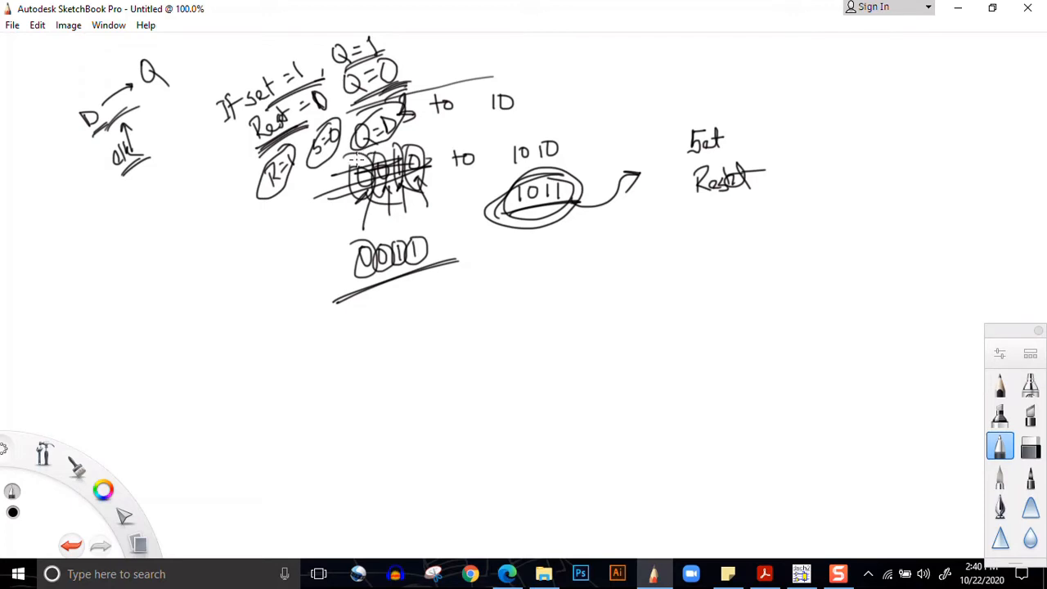
mouse_move(85, 96)
mouse_down()
mouse_move(72, 104)
mouse_move(111, 123)
mouse_move(64, 135)
mouse_move(72, 100)
mouse_move(62, 128)
mouse_up()
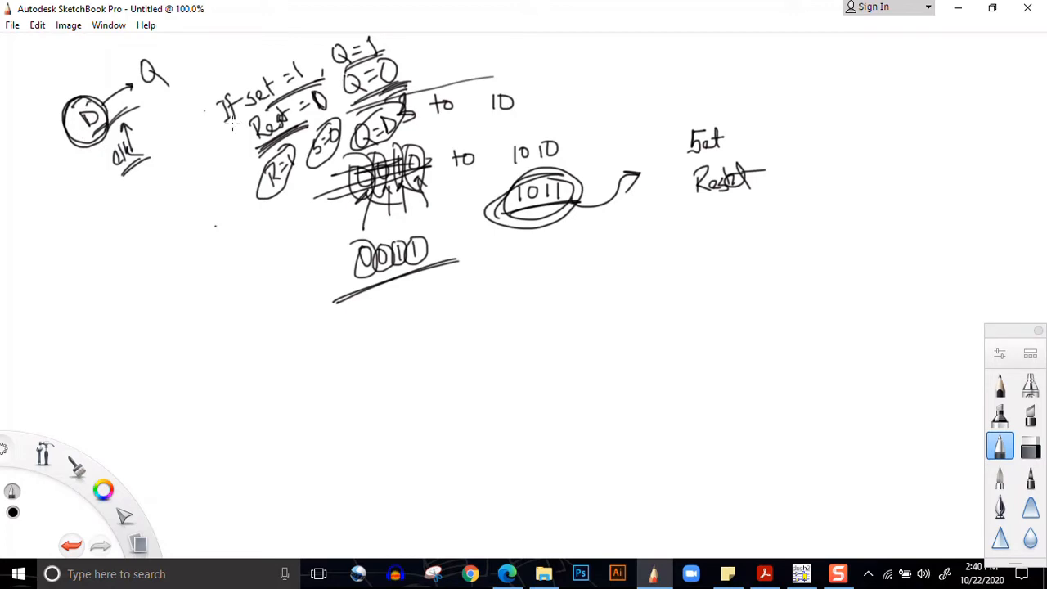
Sketch a flip-flop block with an input wire below the 1011 note and handwrite "Reset" beside it.
mouse_move(602, 286)
mouse_down()
mouse_move(598, 347)
mouse_move(646, 334)
mouse_move(615, 343)
mouse_up()
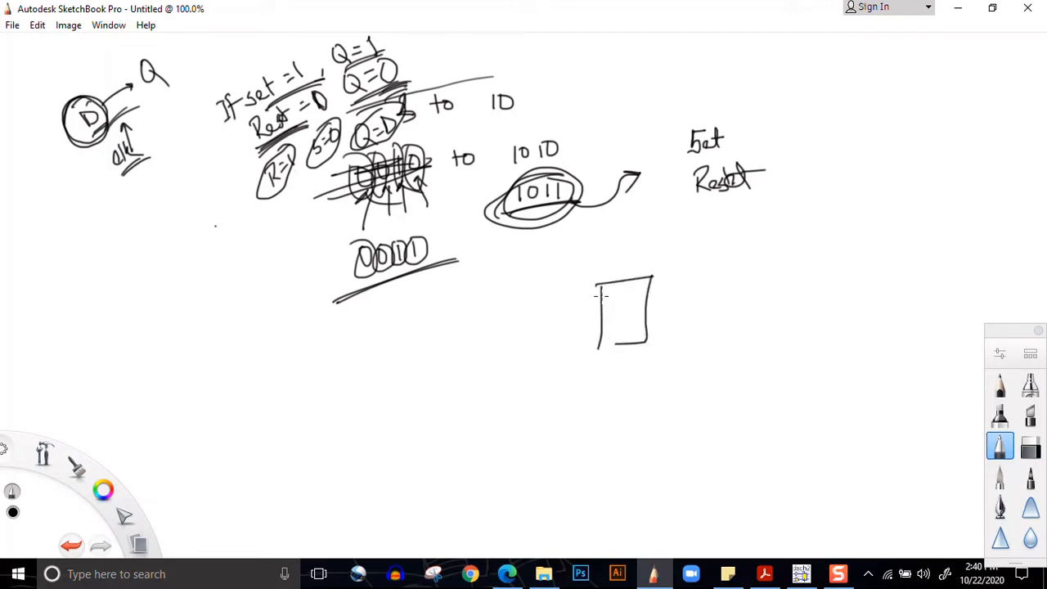
drag(602, 297, 552, 300)
mouse_move(452, 293)
mouse_down()
mouse_move(476, 290)
mouse_move(456, 310)
mouse_move(507, 298)
mouse_up()
key(ctrl+z)
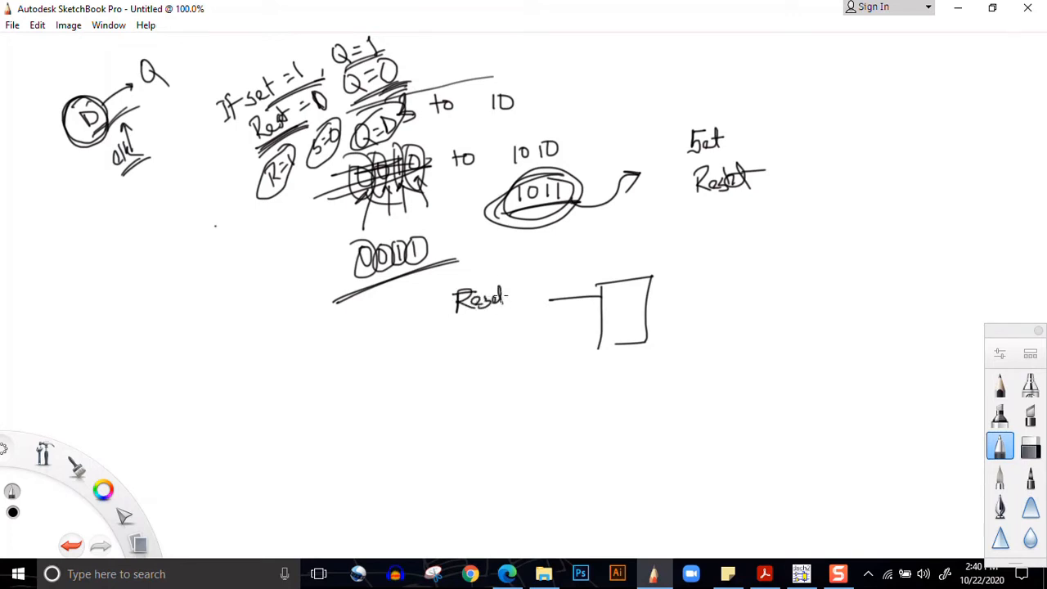
Complete the labels as "Reset=0" and "Set=1", and mark the input wire with the matching 0 and 1.
drag(562, 280, 564, 282)
drag(470, 315, 479, 328)
drag(490, 314, 514, 284)
drag(508, 288, 514, 287)
mouse_move(523, 281)
mouse_down()
mouse_move(566, 288)
mouse_move(567, 304)
mouse_up()
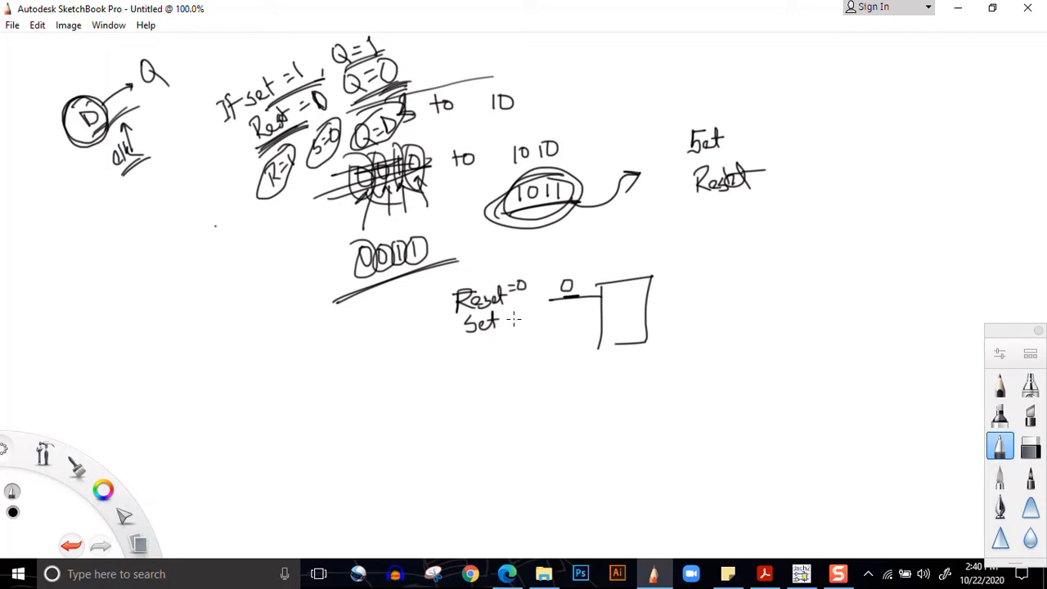
mouse_move(527, 309)
mouse_down()
mouse_move(528, 324)
mouse_move(568, 319)
mouse_move(575, 304)
mouse_move(566, 317)
mouse_move(590, 318)
mouse_up()
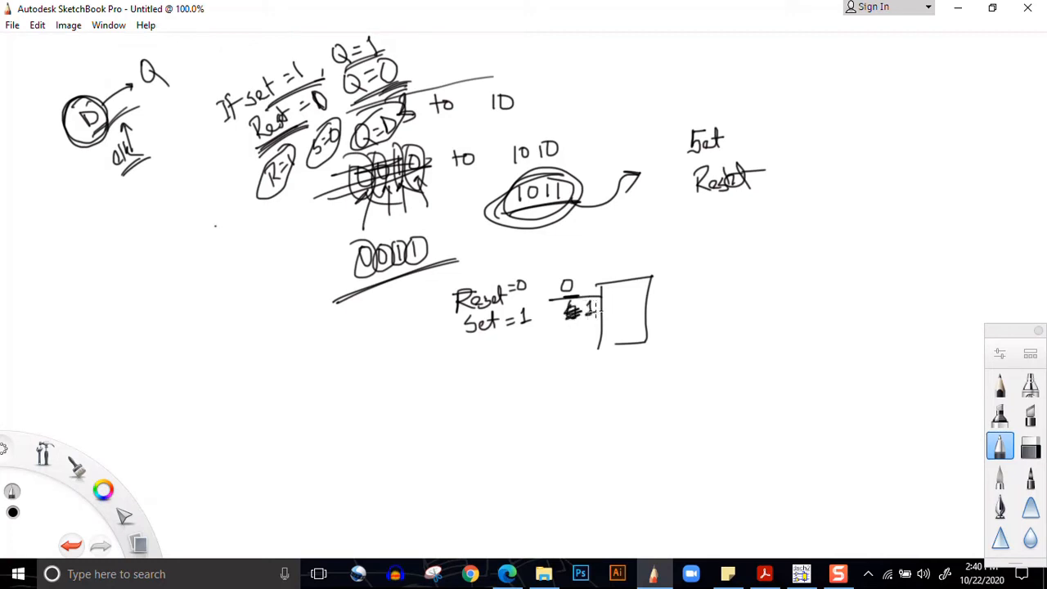
Circle the Reset and Set conditions, add D with an arrow to the input wire, and label the block's D and Clk inputs.
mouse_move(517, 266)
mouse_down()
mouse_move(489, 352)
mouse_move(500, 274)
mouse_up()
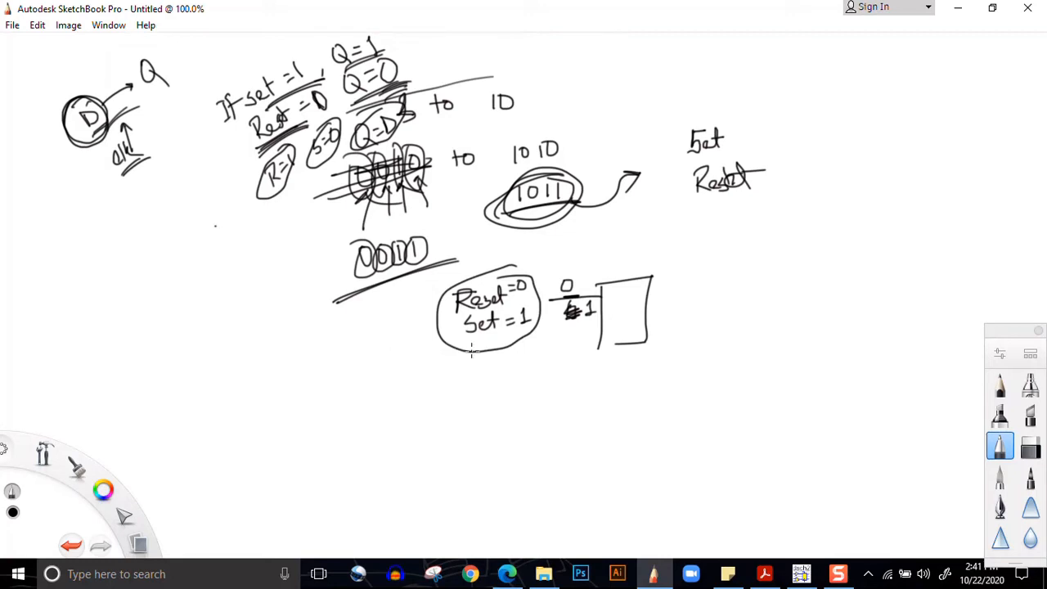
drag(499, 358, 499, 373)
mouse_move(513, 361)
mouse_down()
mouse_move(564, 317)
mouse_move(563, 330)
mouse_up()
mouse_move(608, 293)
mouse_down()
mouse_move(623, 333)
mouse_move(578, 350)
mouse_move(597, 347)
mouse_up()
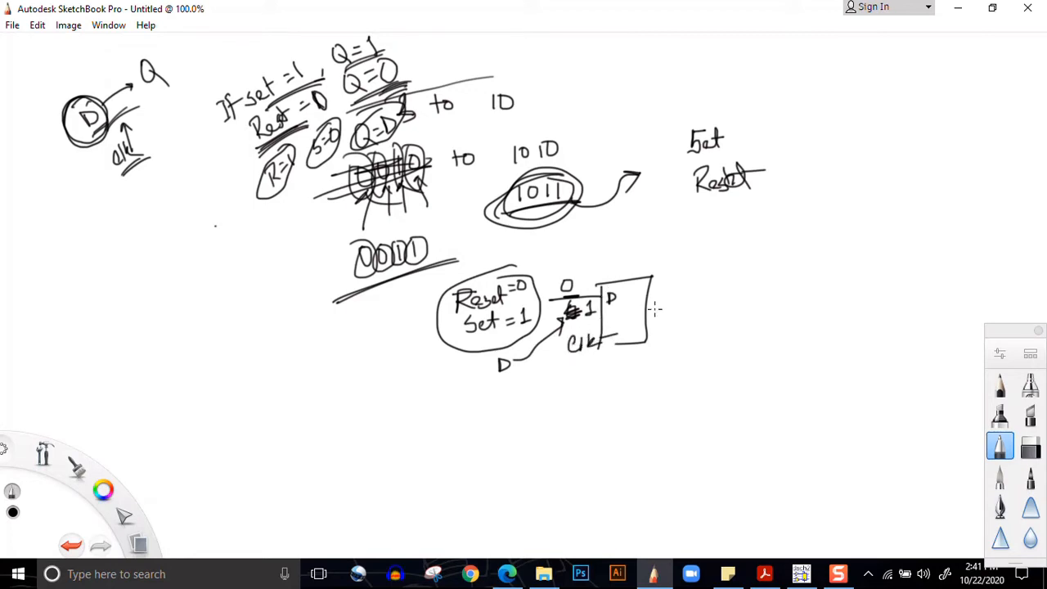
Add the Q and Q-bar output wires with their labels to the flip-flop block.
drag(643, 292, 664, 288)
mouse_move(672, 278)
mouse_down()
mouse_move(663, 281)
mouse_move(677, 296)
mouse_up()
mouse_move(673, 296)
mouse_down()
mouse_move(689, 309)
mouse_move(659, 328)
mouse_up()
mouse_move(669, 321)
mouse_down()
mouse_move(663, 330)
mouse_move(674, 334)
mouse_up()
mouse_move(670, 330)
mouse_down()
mouse_move(679, 339)
mouse_move(682, 313)
mouse_up()
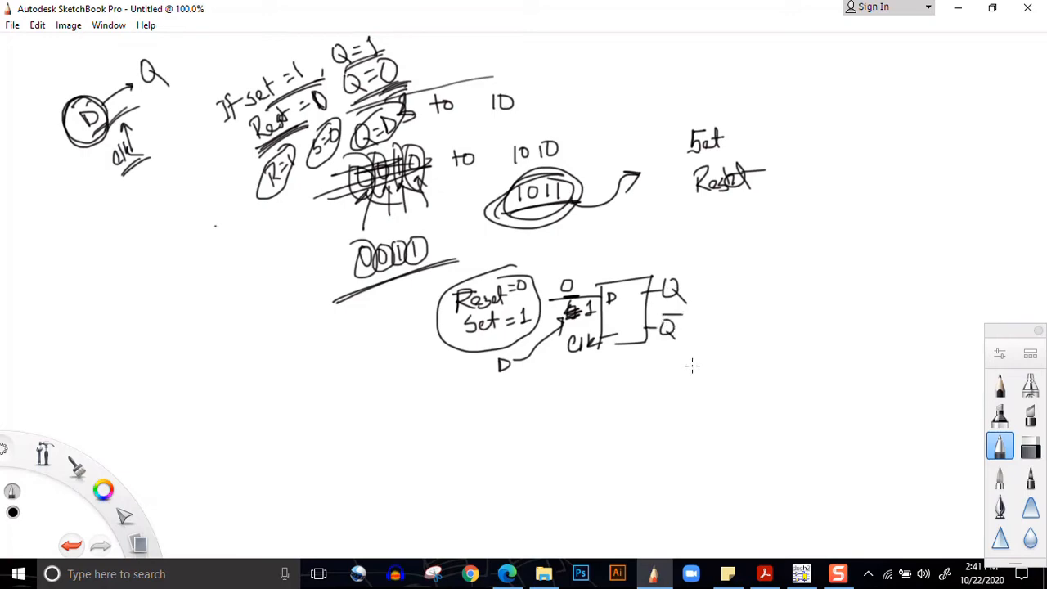
Switch to DSCH Expt 2.pdf in Acrobat Reader and examine the latch circuit and the set-reset controller's truth table and CMOS implementation.
click(766, 571)
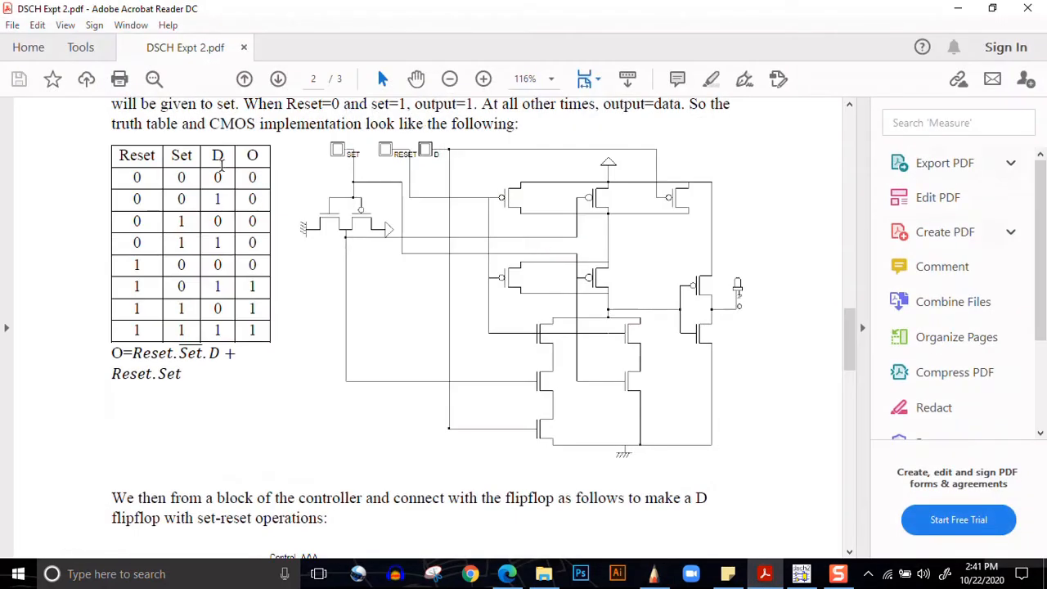
scroll(242, 199, up, 5)
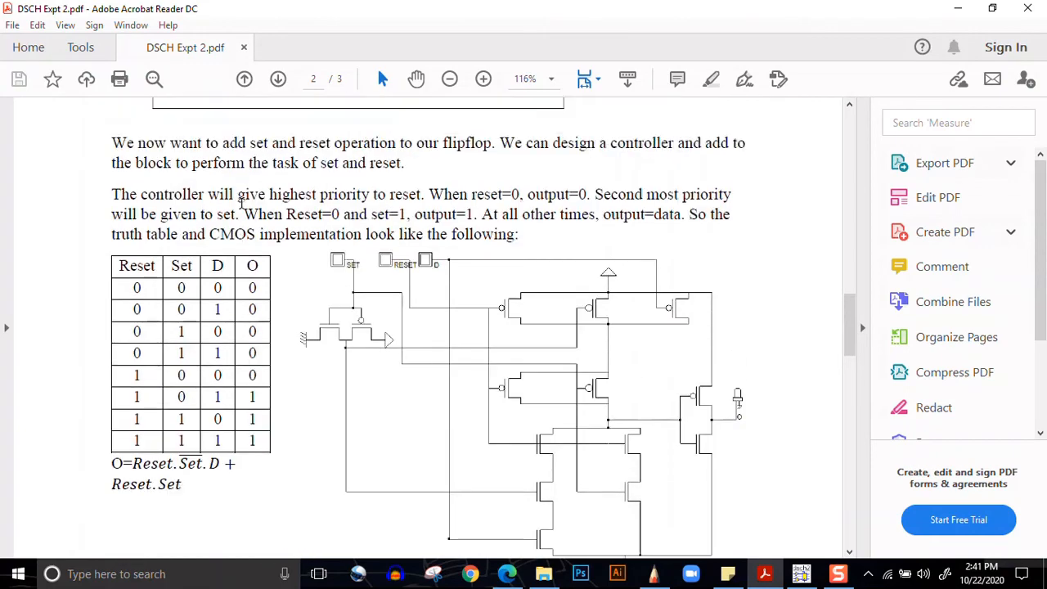
scroll(241, 199, up, 15)
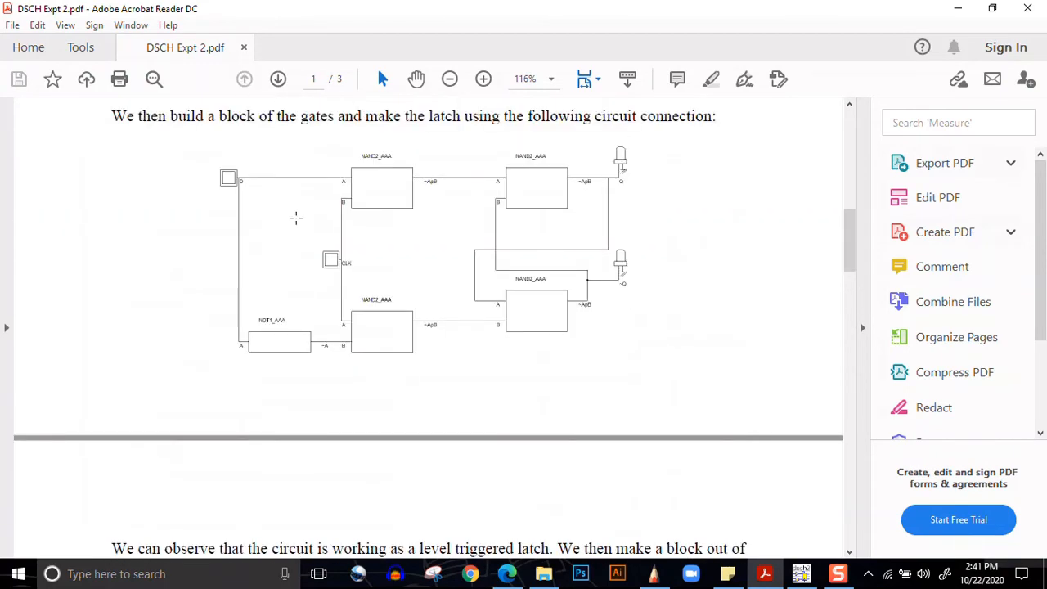
scroll(297, 218, down, 9)
scroll(297, 217, down, 10)
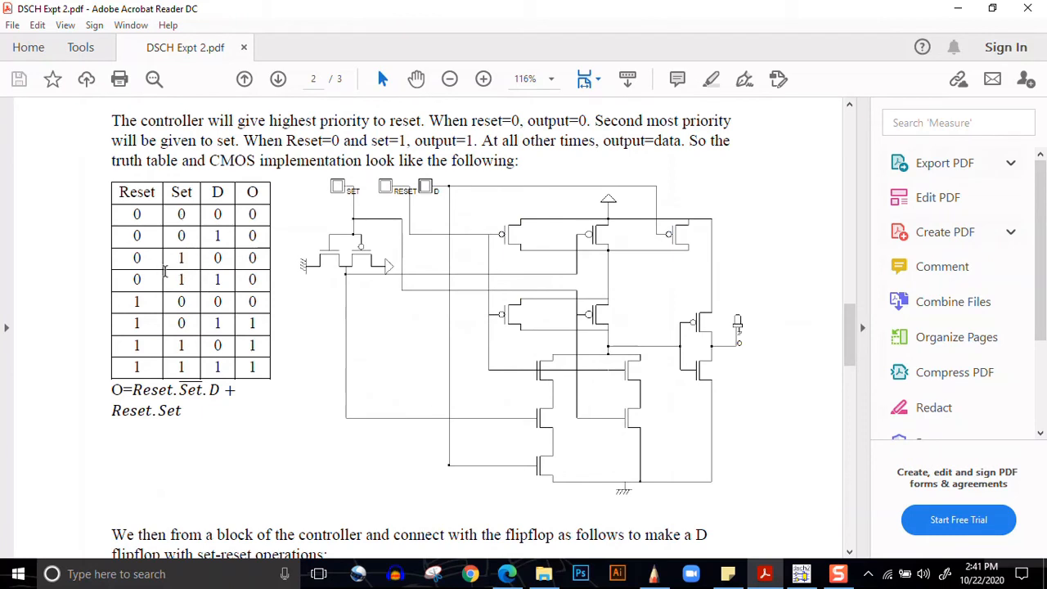
Examine the controller's truth table: the Reset=0 rows, the rows with Reset and Set at 1, and the Reset, Set and D columns.
drag(144, 282, 117, 216)
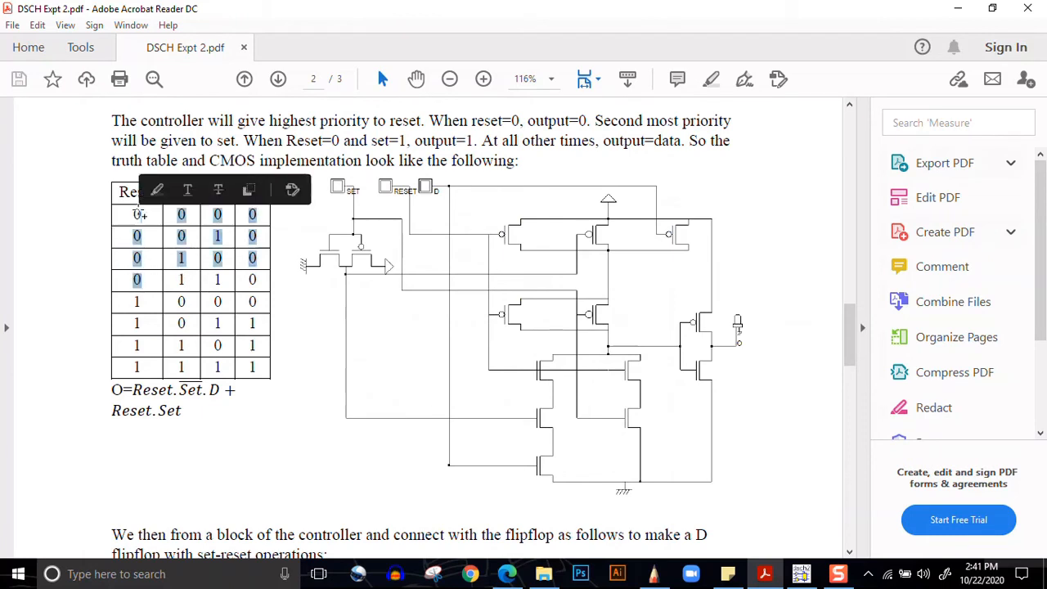
click(117, 219)
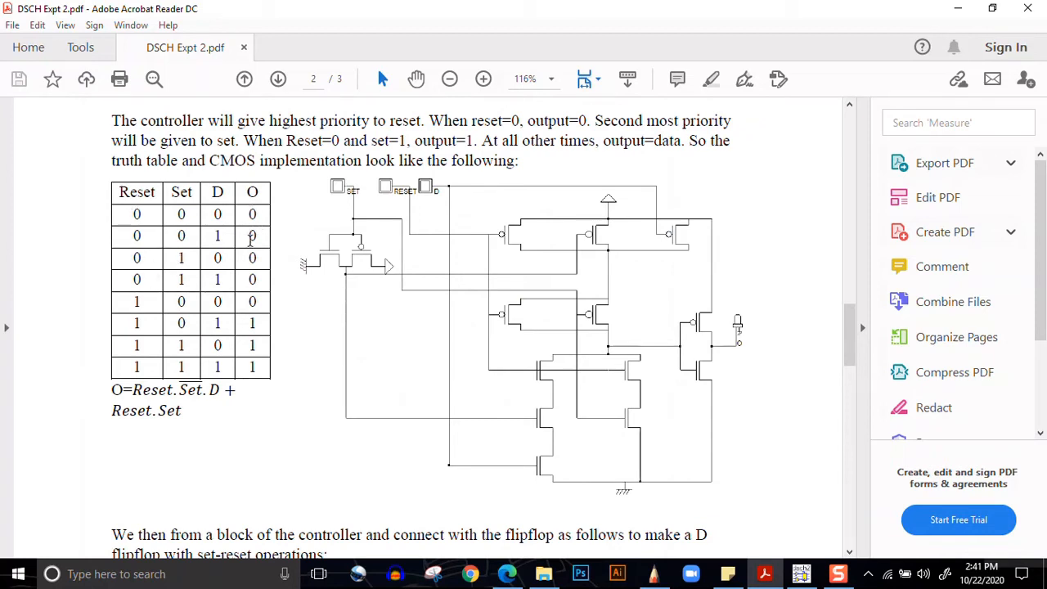
drag(252, 278, 139, 234)
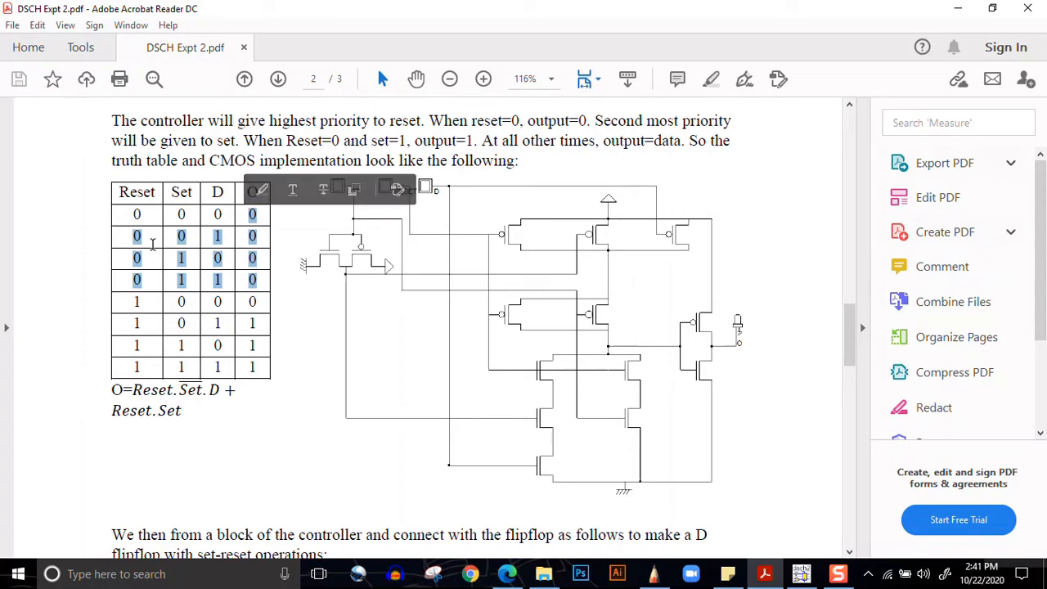
click(153, 242)
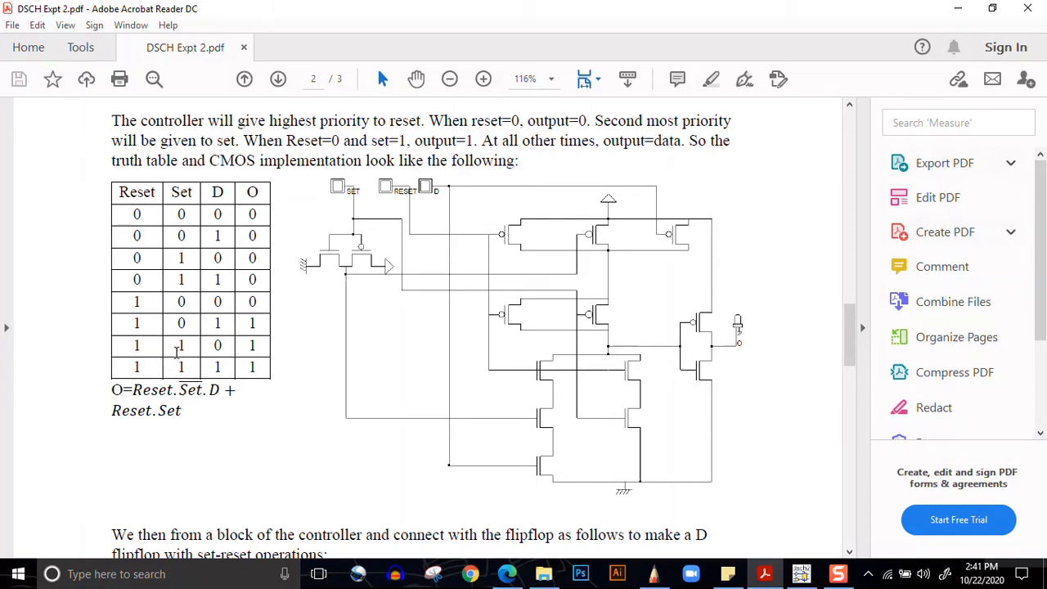
drag(176, 352, 181, 368)
click(243, 363)
drag(119, 193, 222, 196)
click(296, 380)
Compare the truth table rows whose output is 1 with the Boolean expression for O below the table.
drag(135, 324, 217, 330)
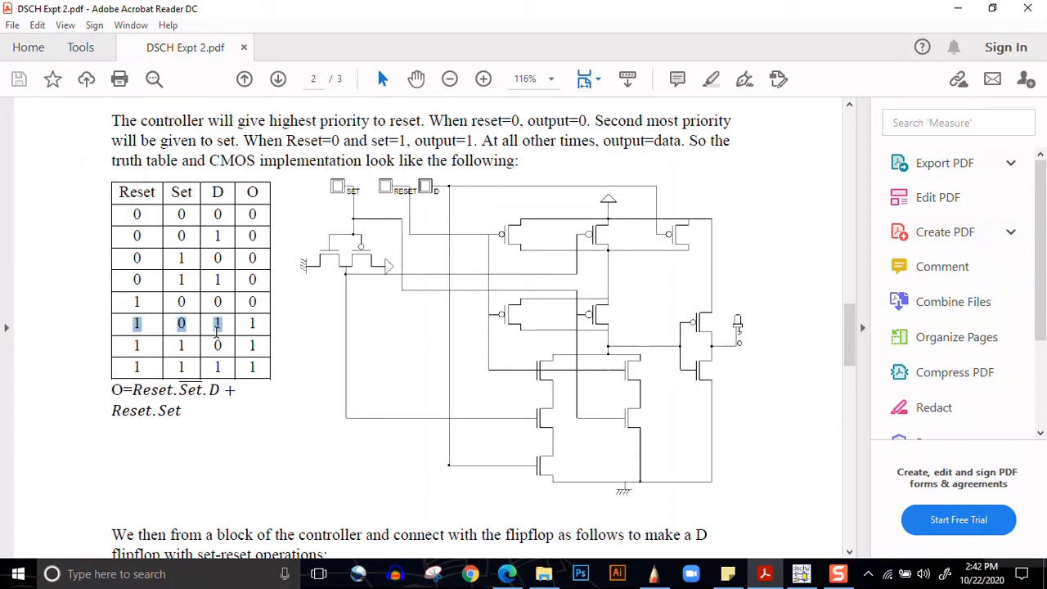
drag(136, 345, 207, 347)
drag(133, 368, 220, 371)
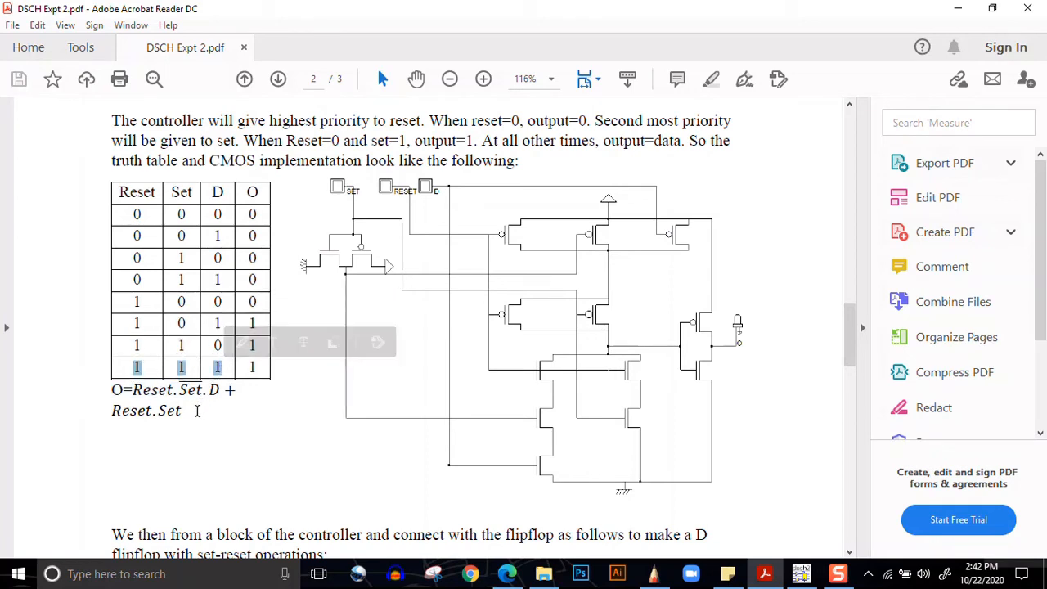
drag(188, 412, 133, 391)
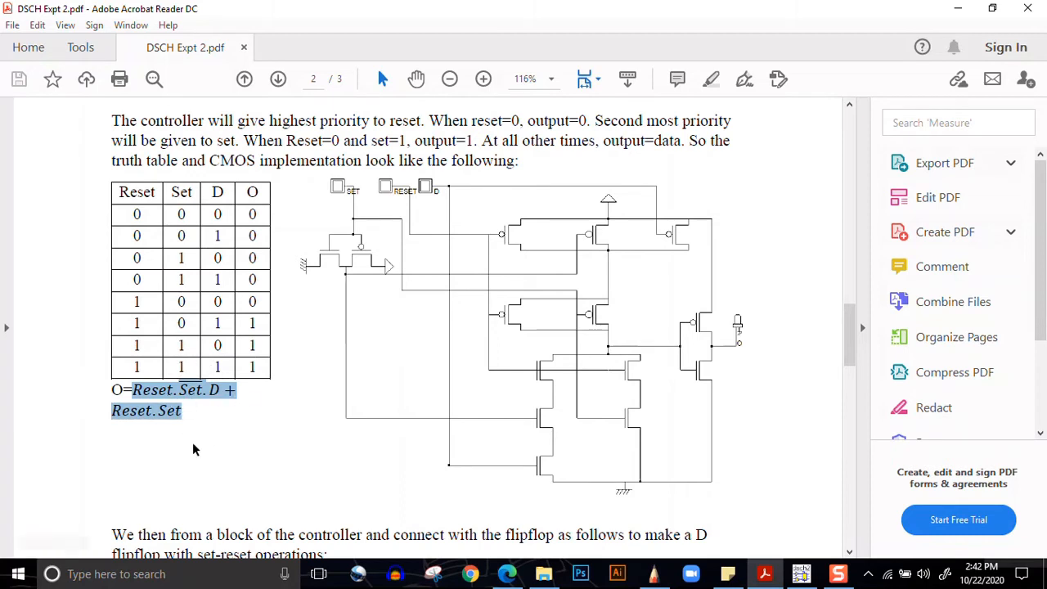
click(186, 417)
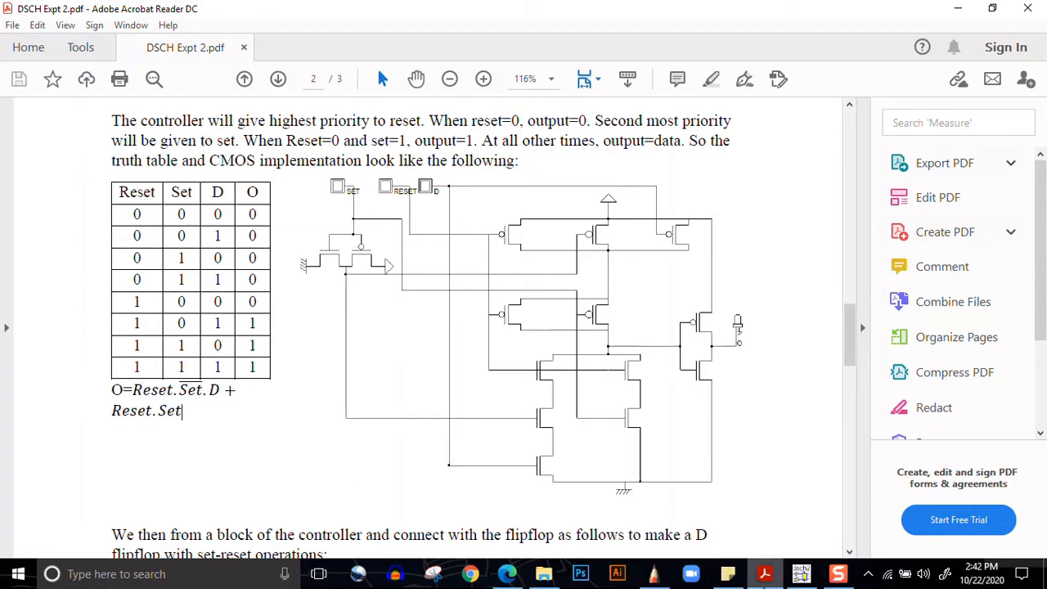
Switch to Dsch2, start a new schematic, and place an input button named RST.
click(801, 575)
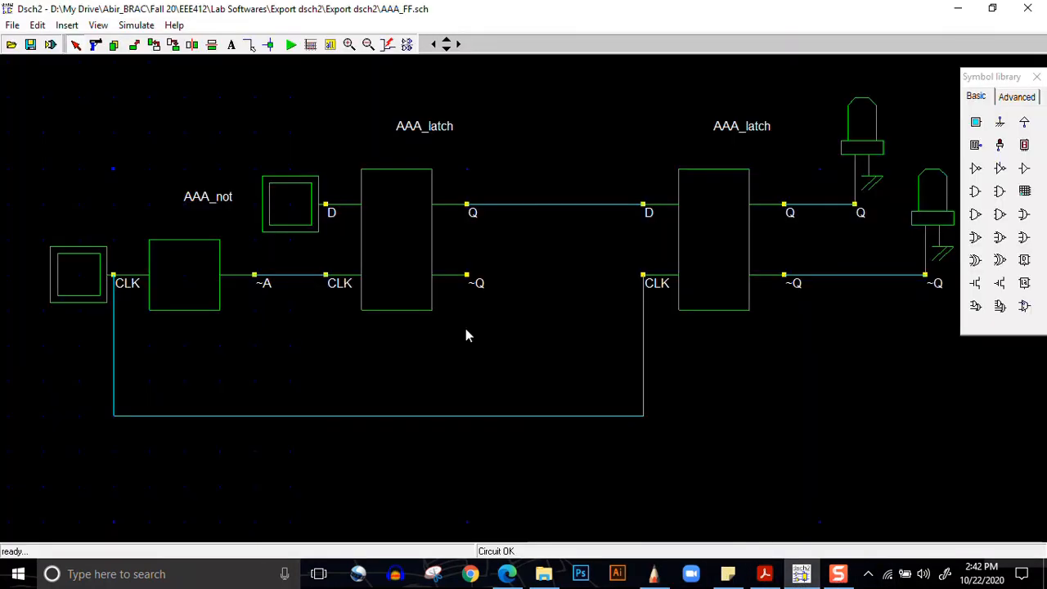
click(15, 27)
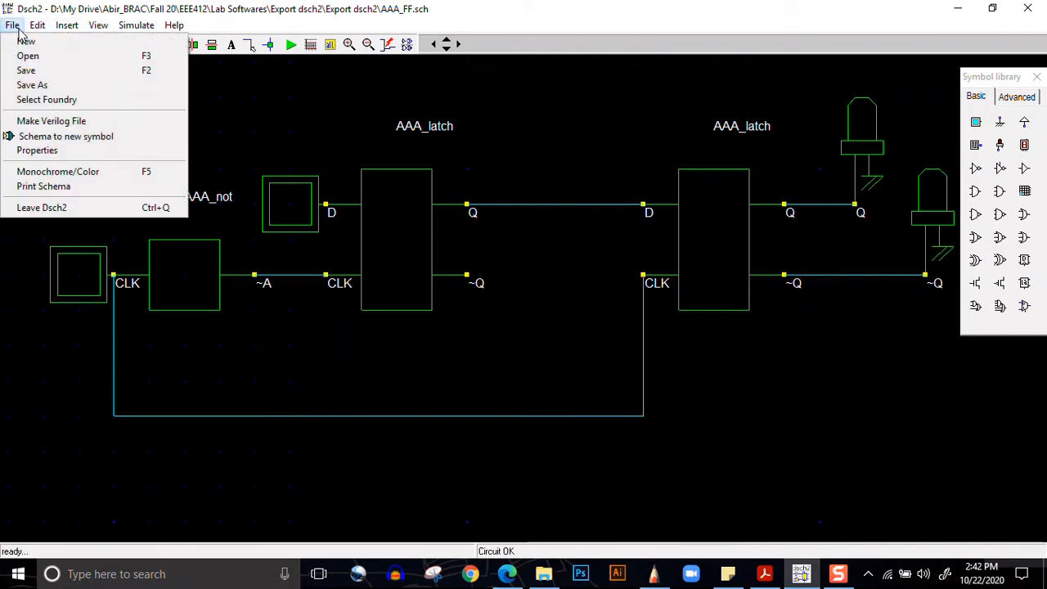
click(30, 43)
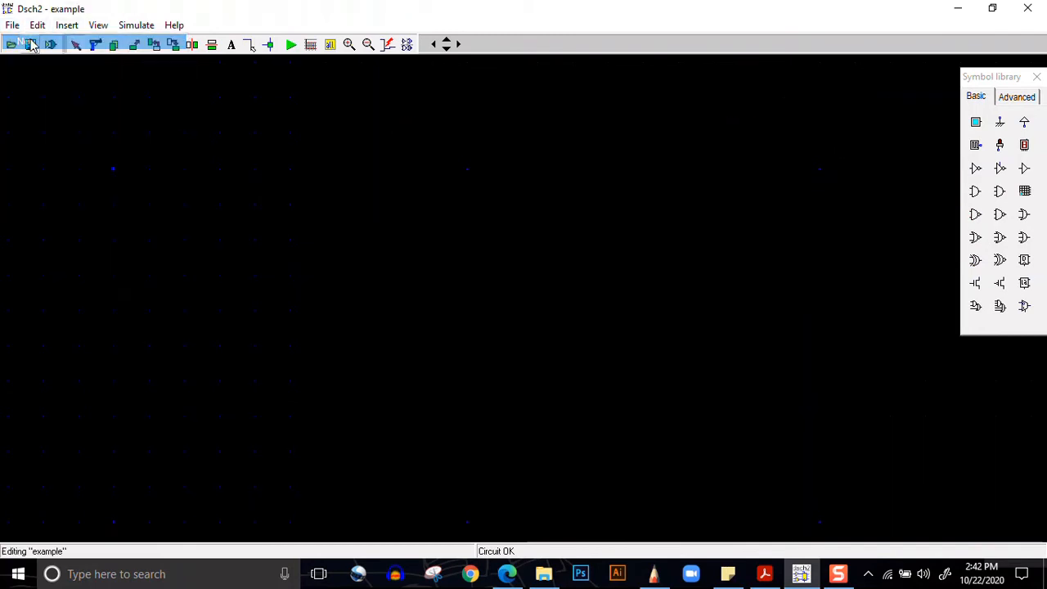
click(975, 122)
click(140, 196)
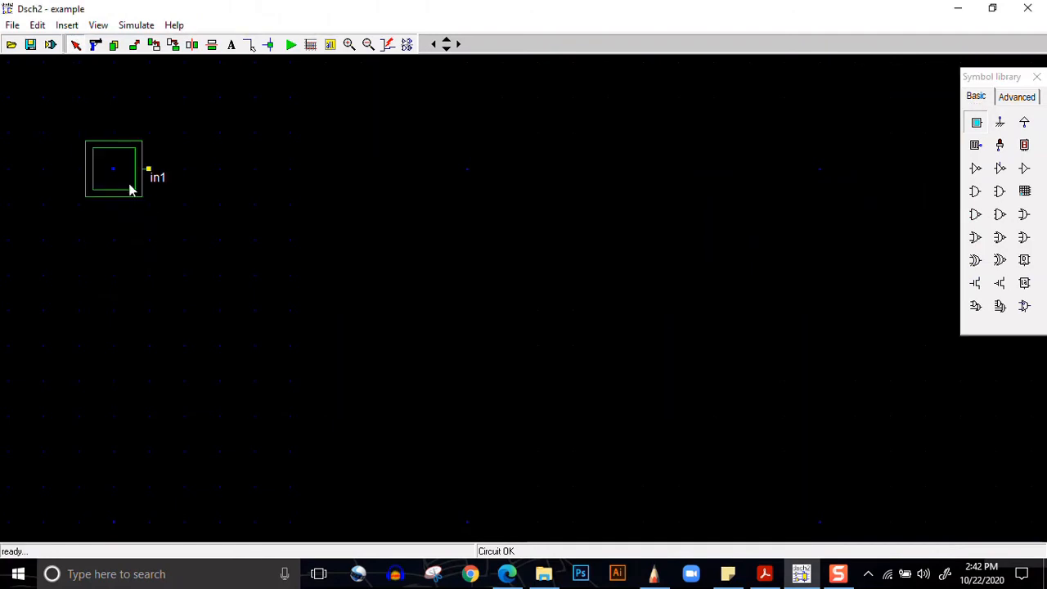
double_click(124, 172)
drag(357, 189, 319, 193)
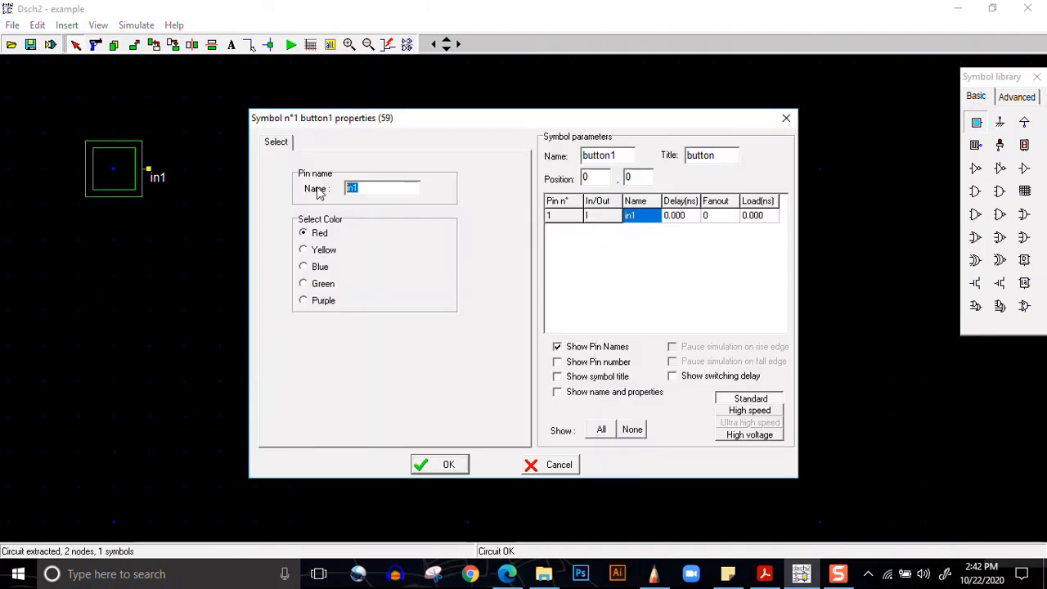
text(RST)
key(Return)
Place a second input button below RST and name it SET.
click(976, 122)
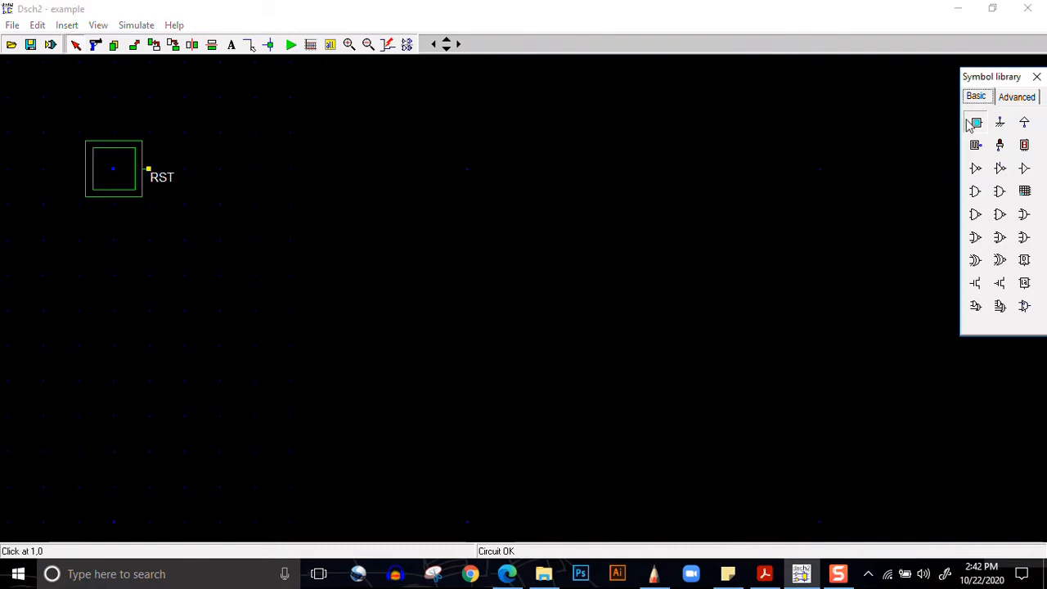
click(141, 303)
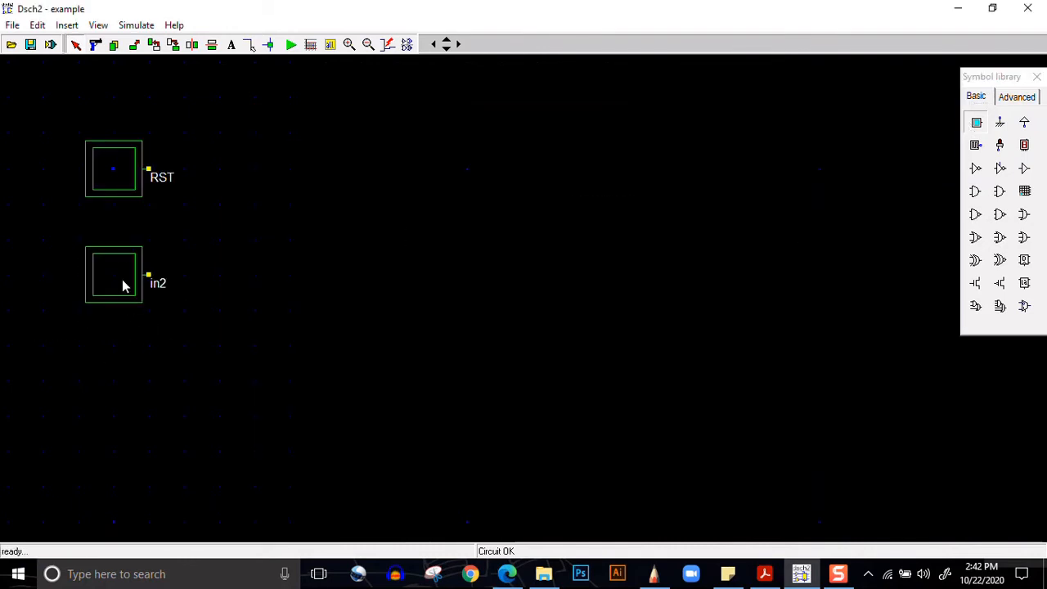
double_click(123, 280)
text(ST)
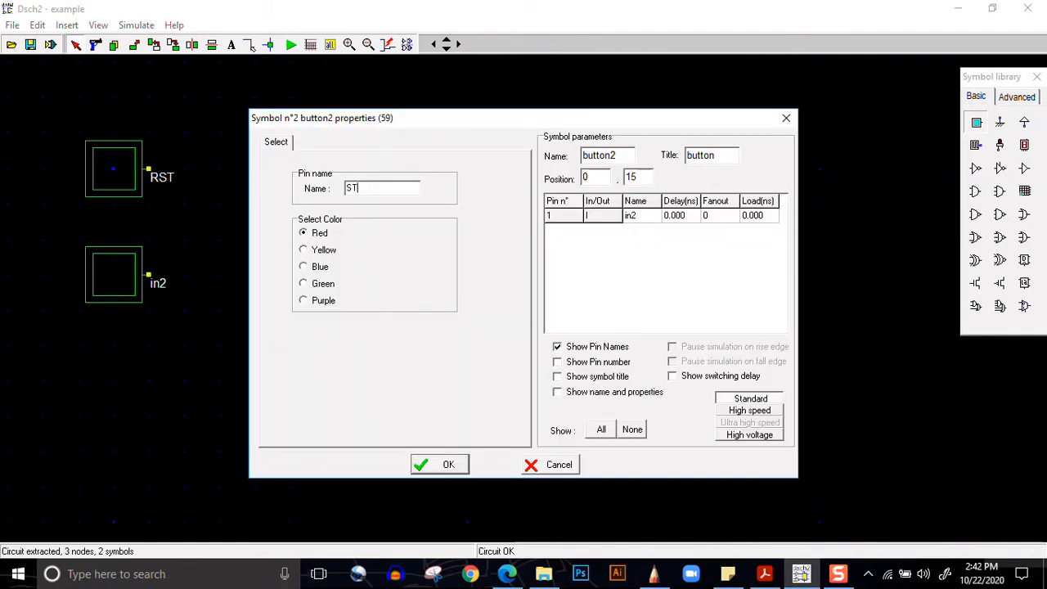
key(BackSpace)
text(ET)
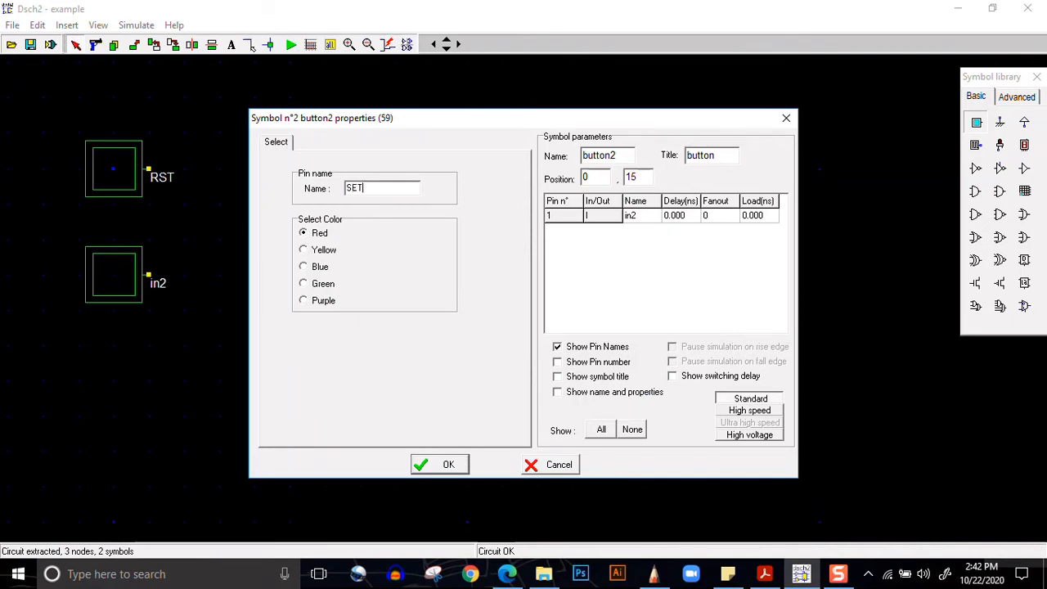
key(Return)
Place a third input button below SET and name it D.
drag(977, 122, 151, 410)
double_click(127, 386)
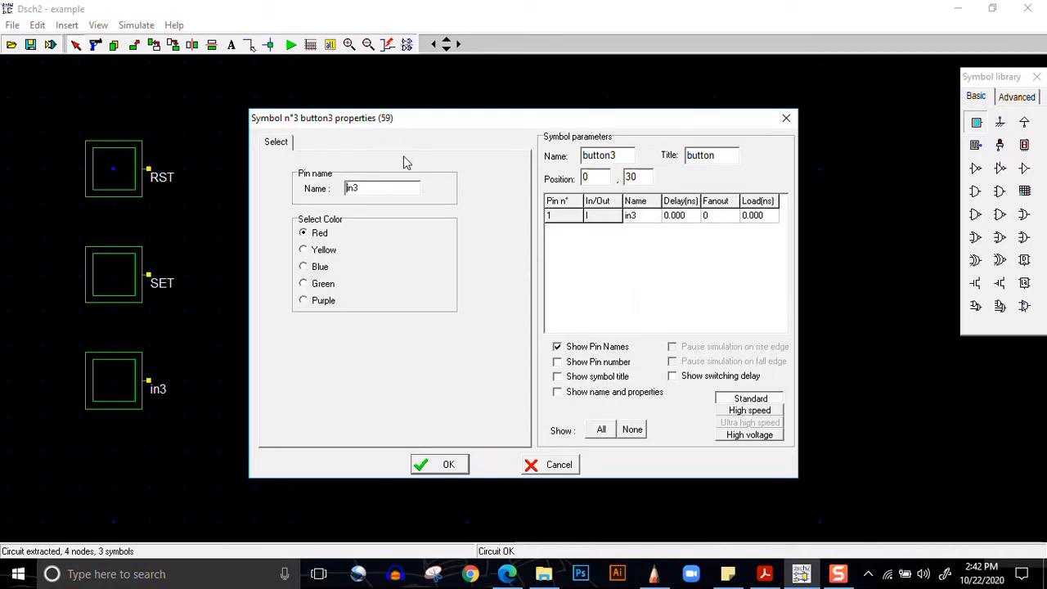
drag(381, 187, 296, 196)
text(D)
click(441, 465)
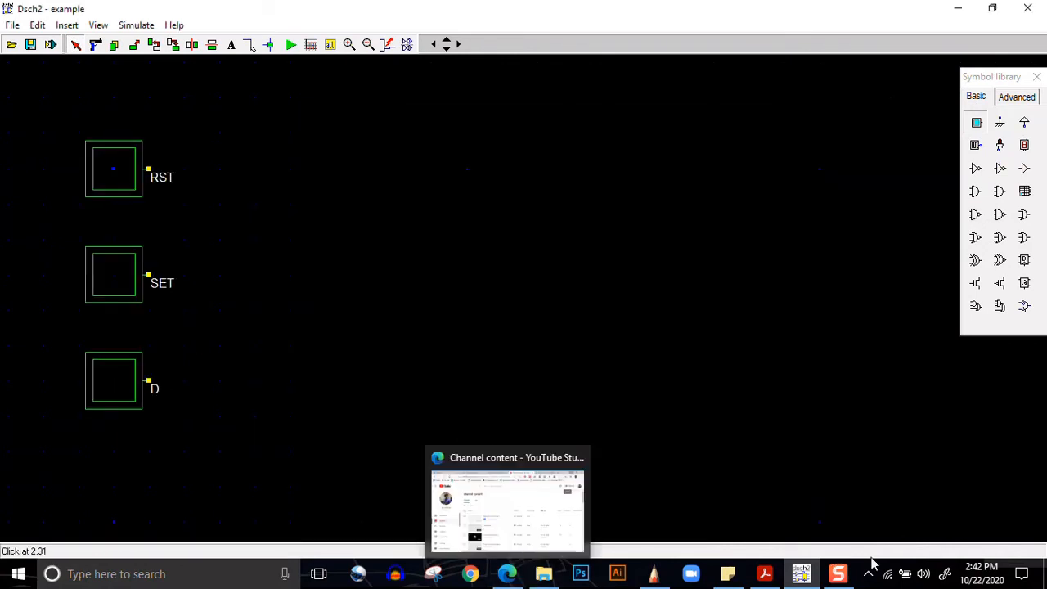
Check the controller circuit in the PDF, and place three PMOS transistors in a row beside the input buttons in Dsch2.
click(769, 575)
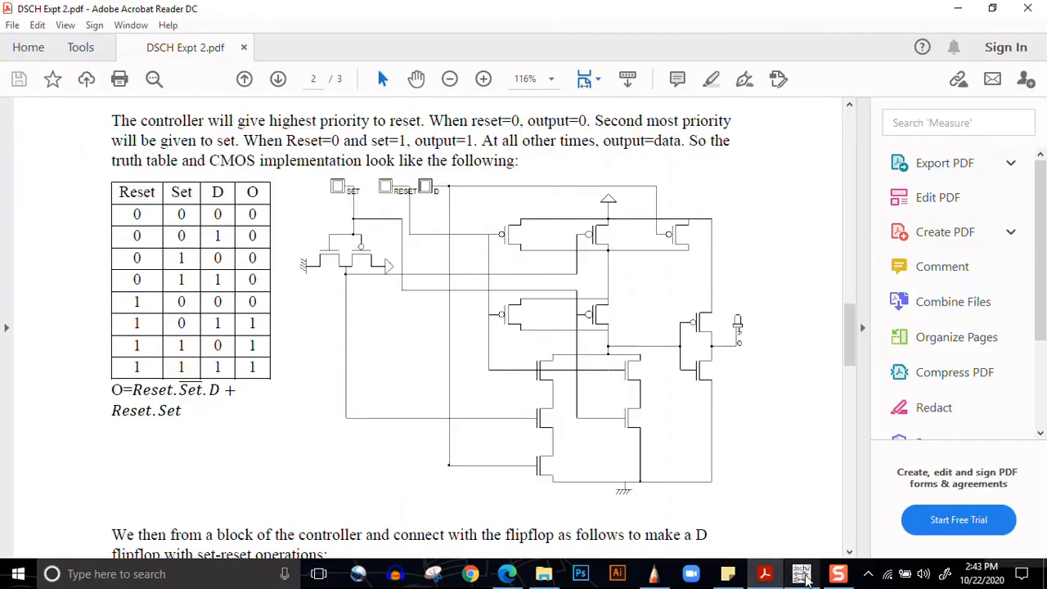
click(800, 573)
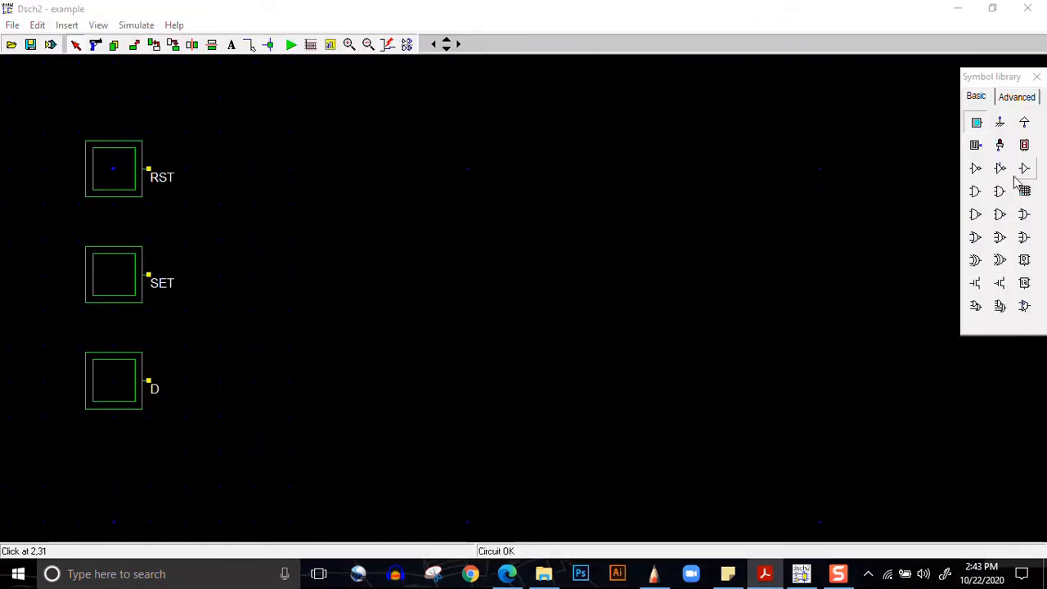
drag(1013, 280, 614, 193)
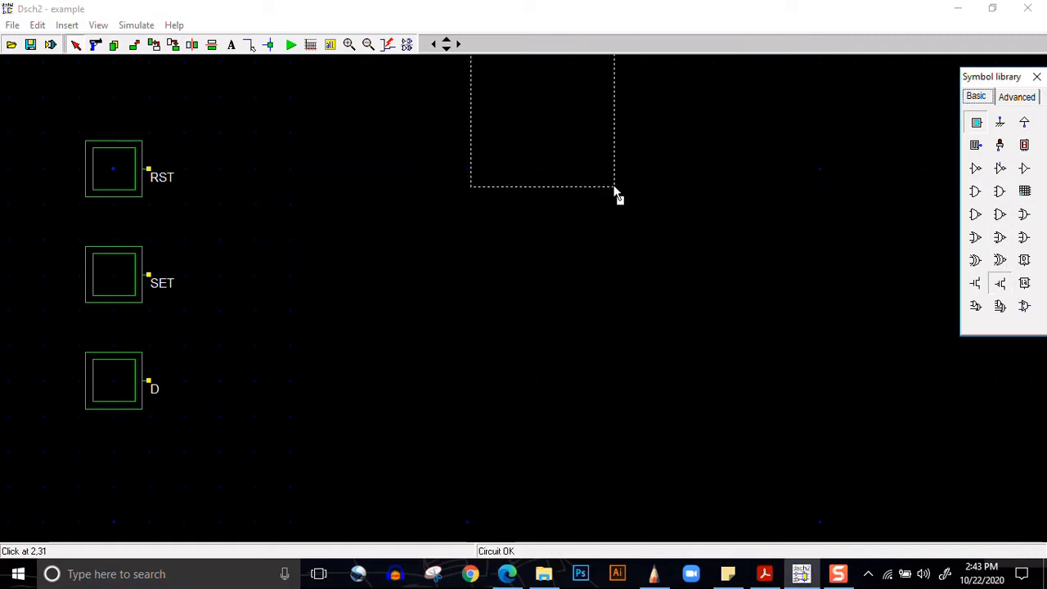
drag(989, 282, 893, 246)
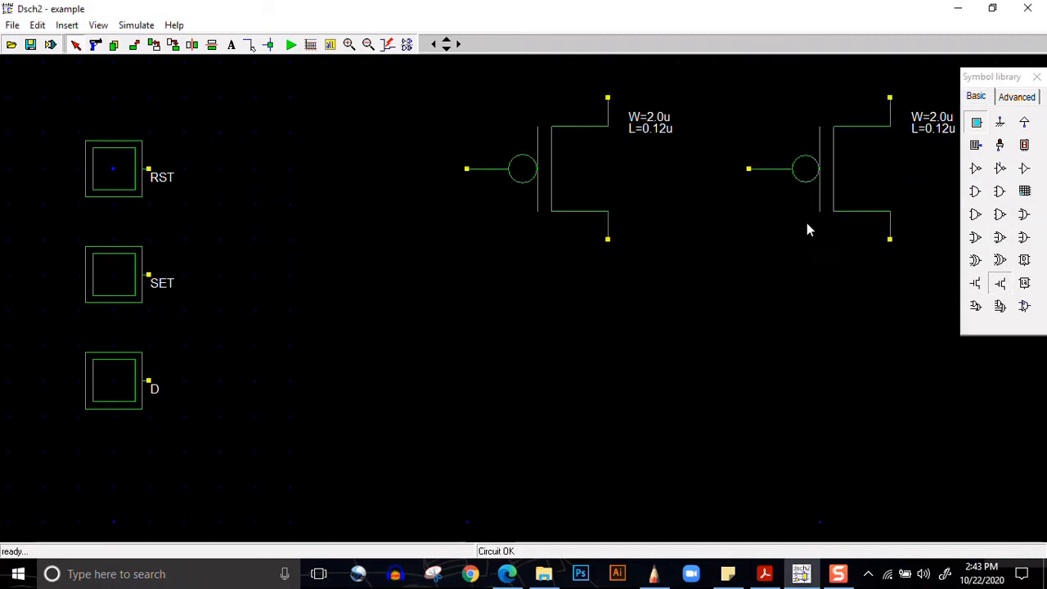
click(368, 44)
click(368, 44)
click(368, 44)
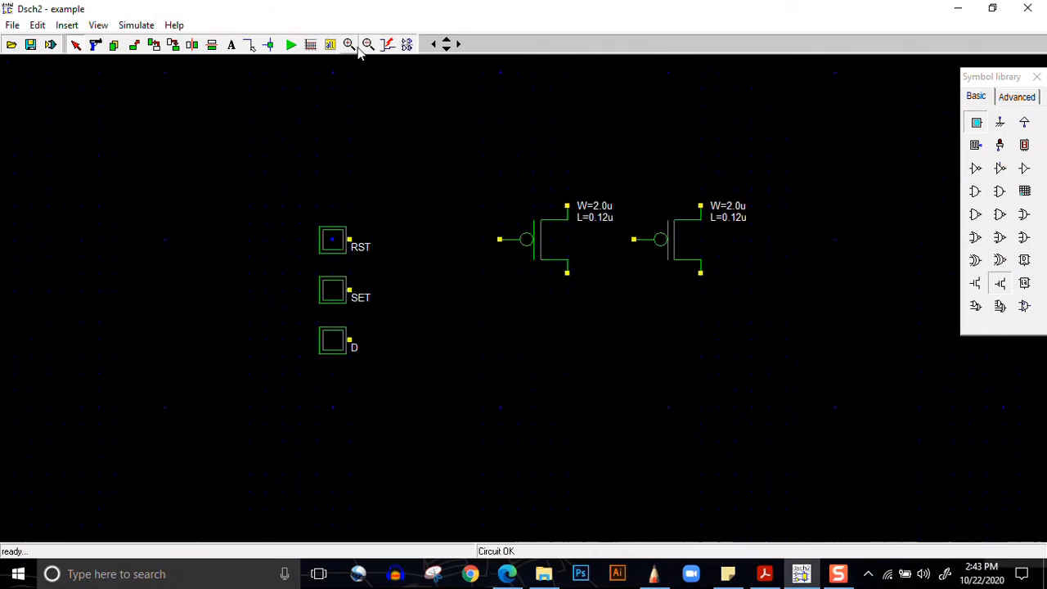
click(458, 45)
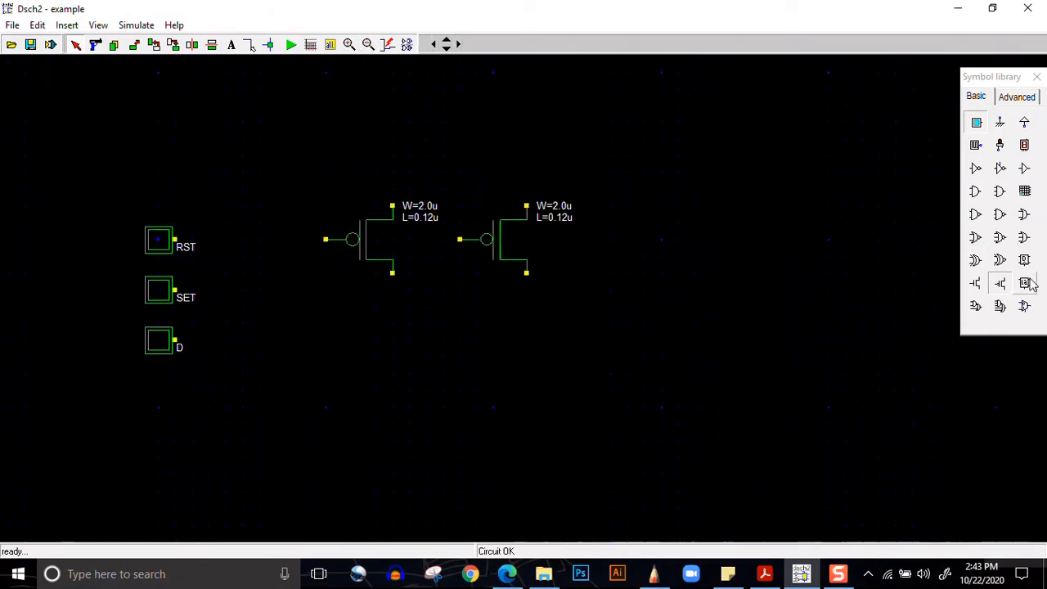
click(1001, 283)
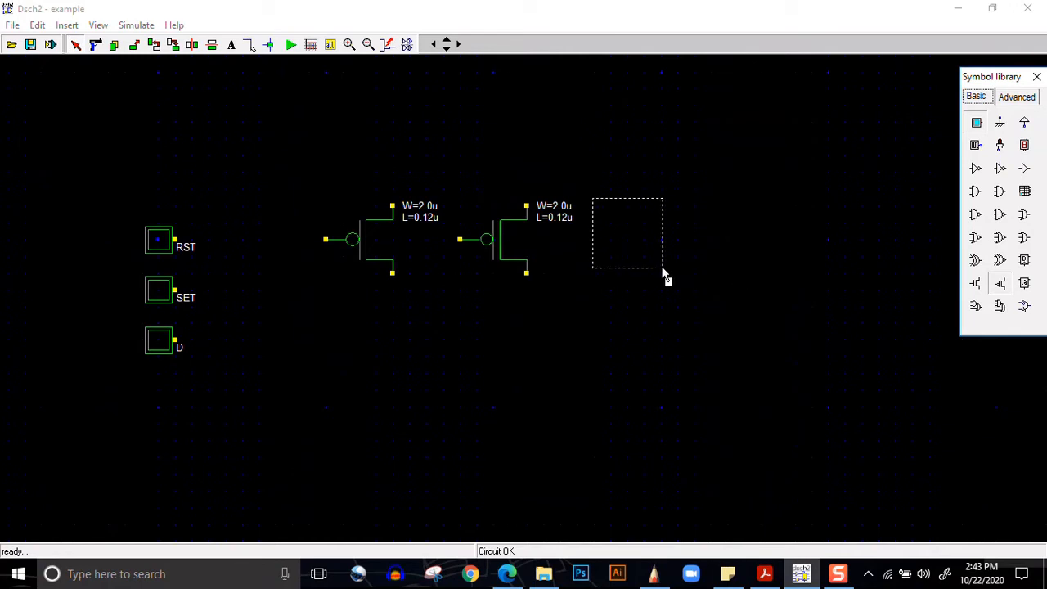
click(693, 277)
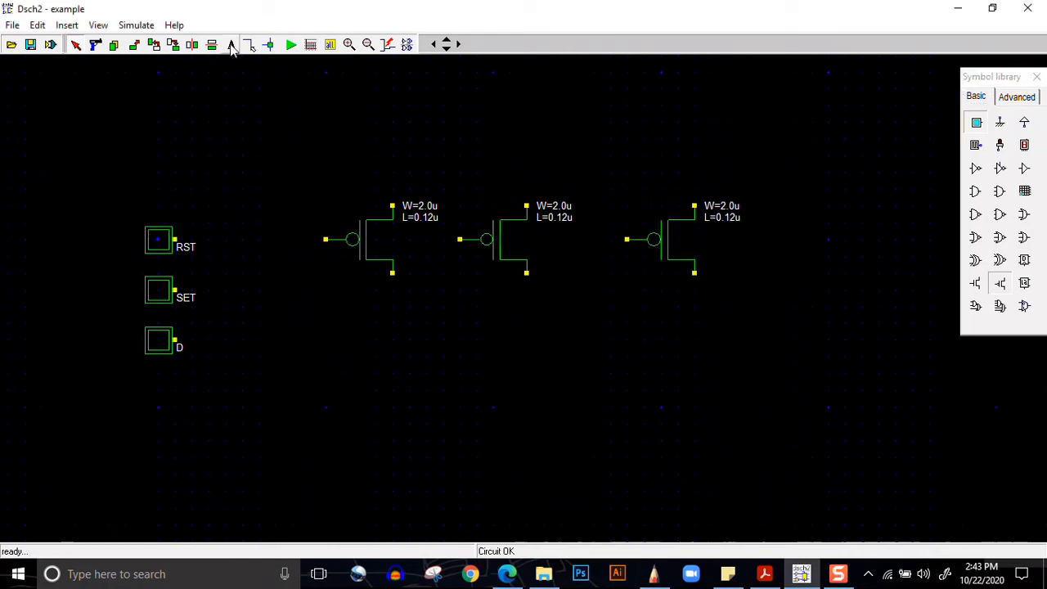
Wire RST to the first PMOS transistor's gate and D to the third PMOS transistor's gate.
click(250, 44)
drag(323, 241, 176, 242)
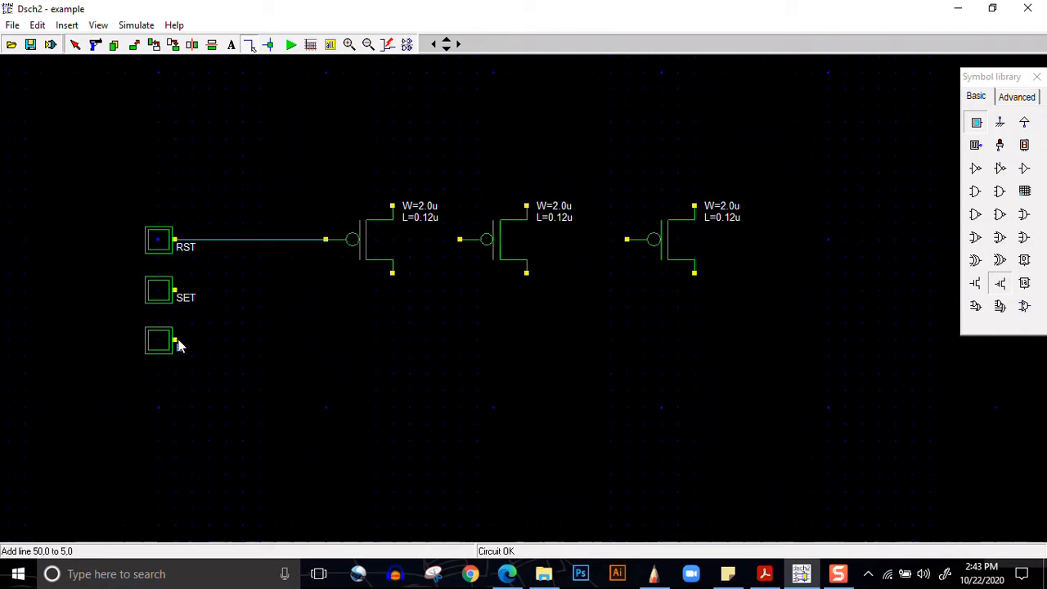
drag(177, 343, 627, 339)
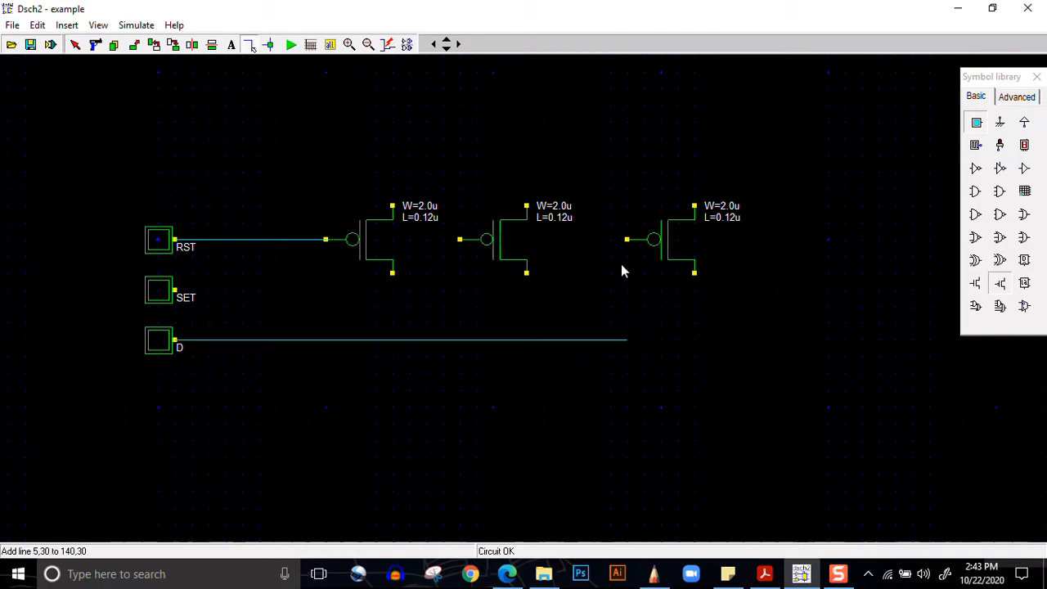
drag(626, 240, 627, 340)
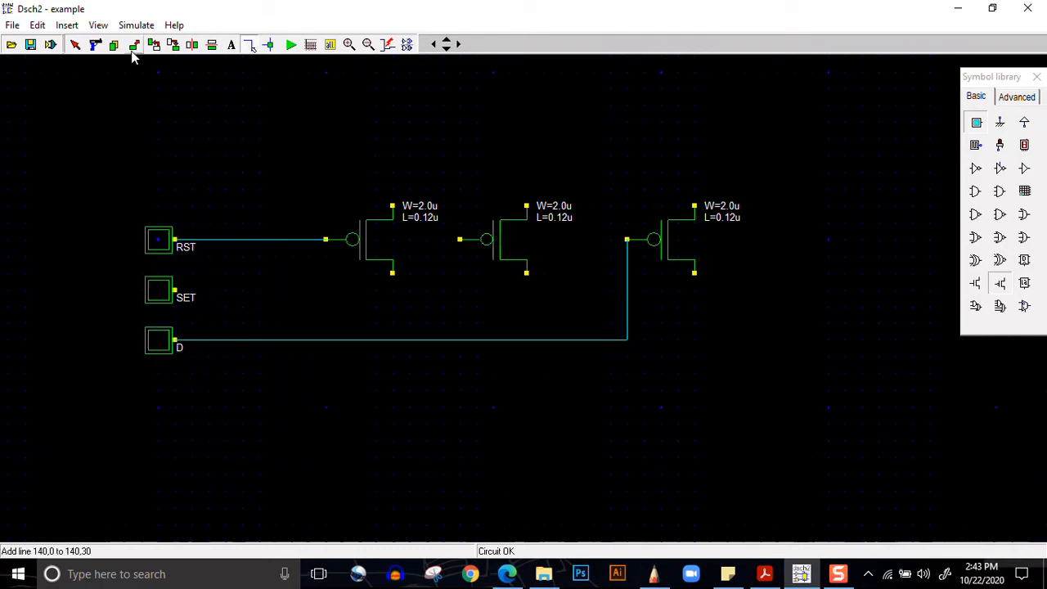
Insert the user symbol AAA_not.sym beside the SET button, between the RST and D wires.
click(67, 24)
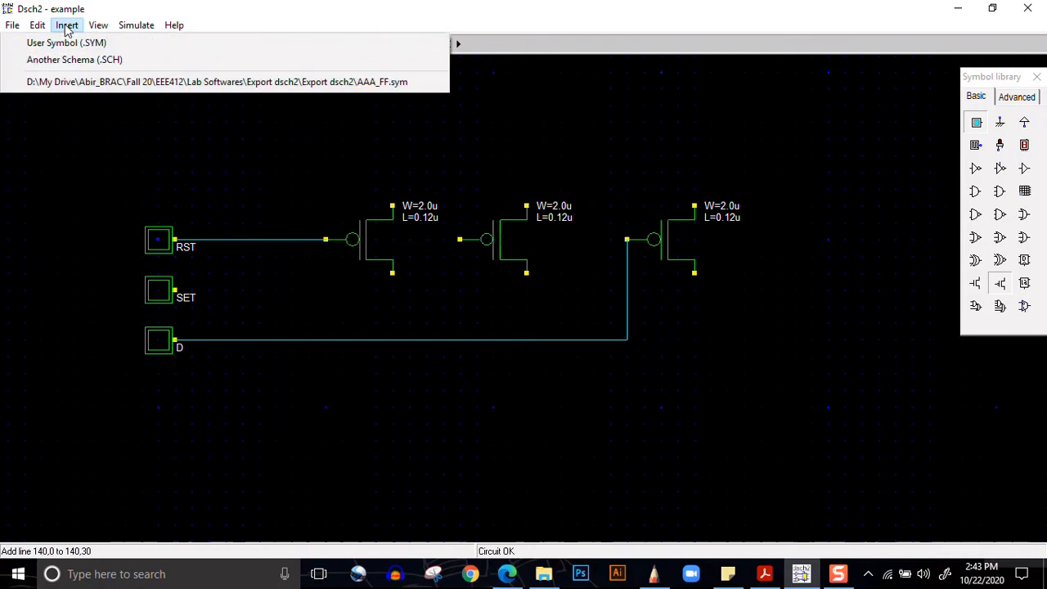
click(110, 44)
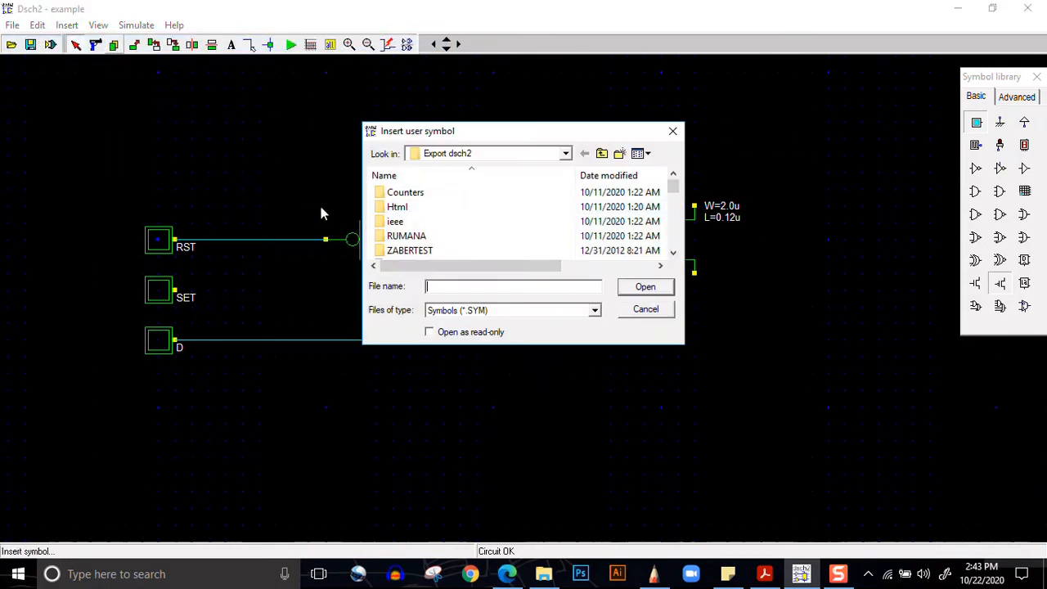
text(aaa)
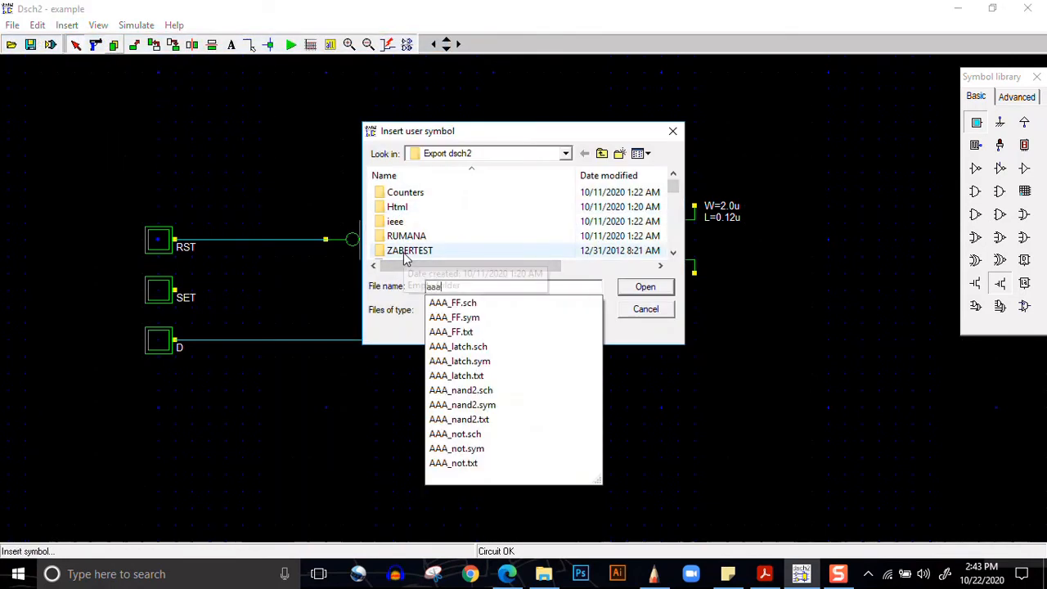
click(478, 449)
click(643, 289)
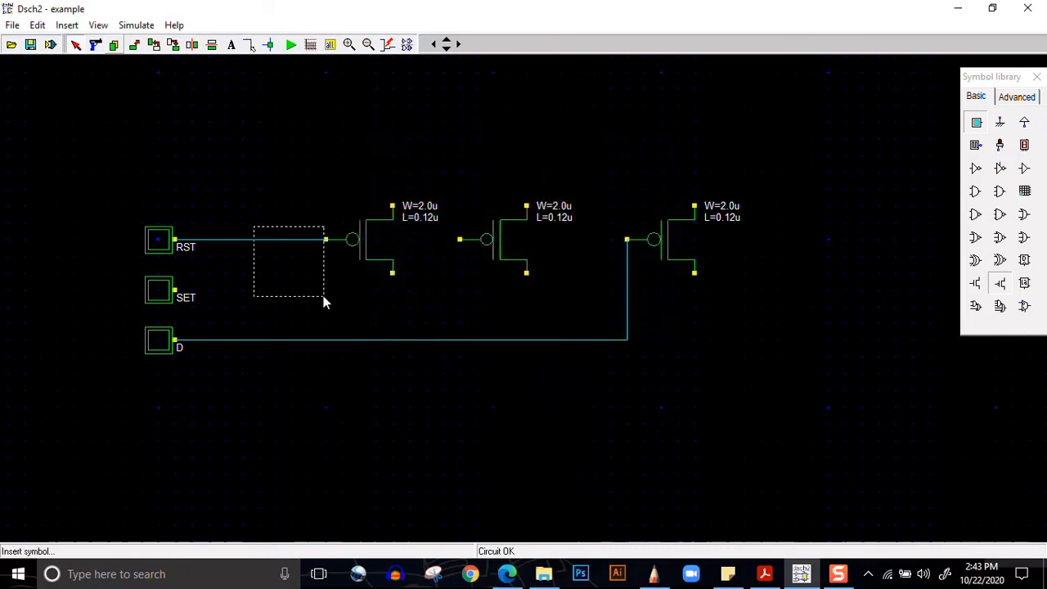
click(277, 309)
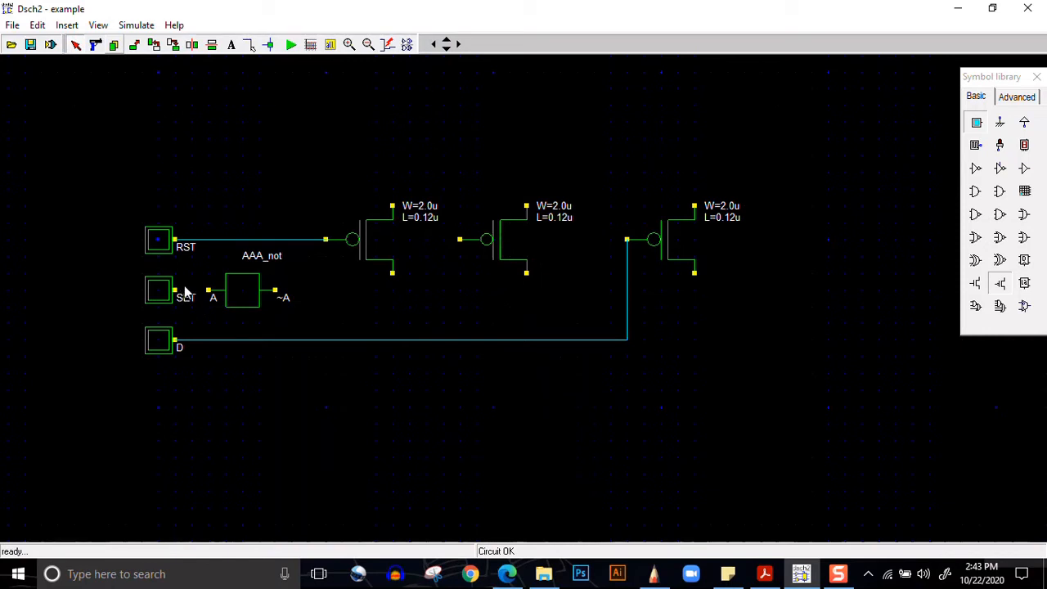
Wire SET through the AAA_not symbol to the second PMOS transistor's gate, and connect the three PMOS transistors in parallel.
click(244, 47)
drag(211, 297, 177, 294)
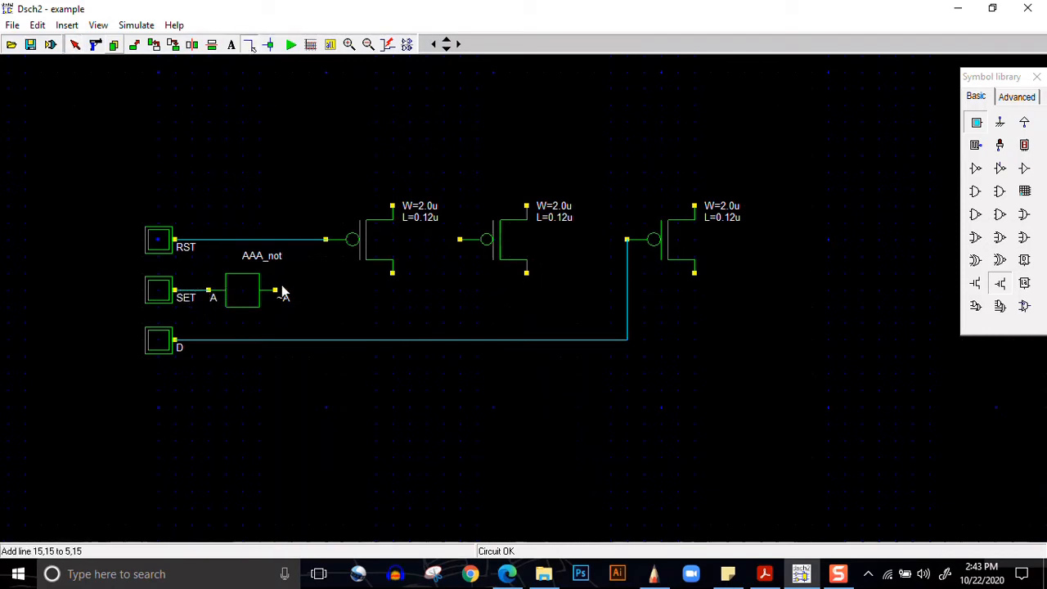
drag(282, 293, 480, 275)
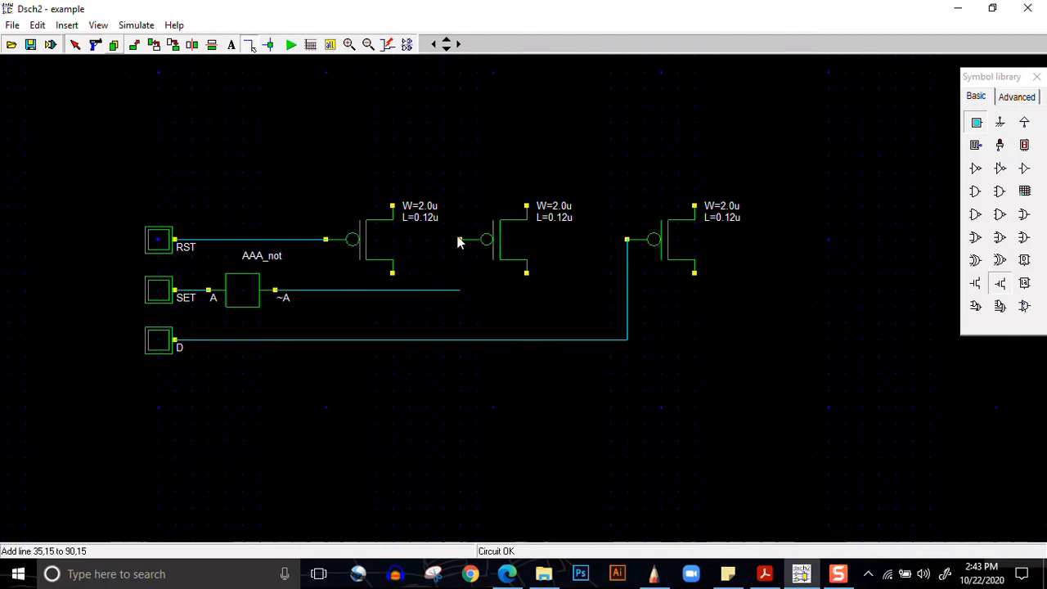
mouse_move(459, 240)
mouse_down()
mouse_move(455, 303)
mouse_move(444, 295)
mouse_move(521, 270)
mouse_move(692, 273)
mouse_up()
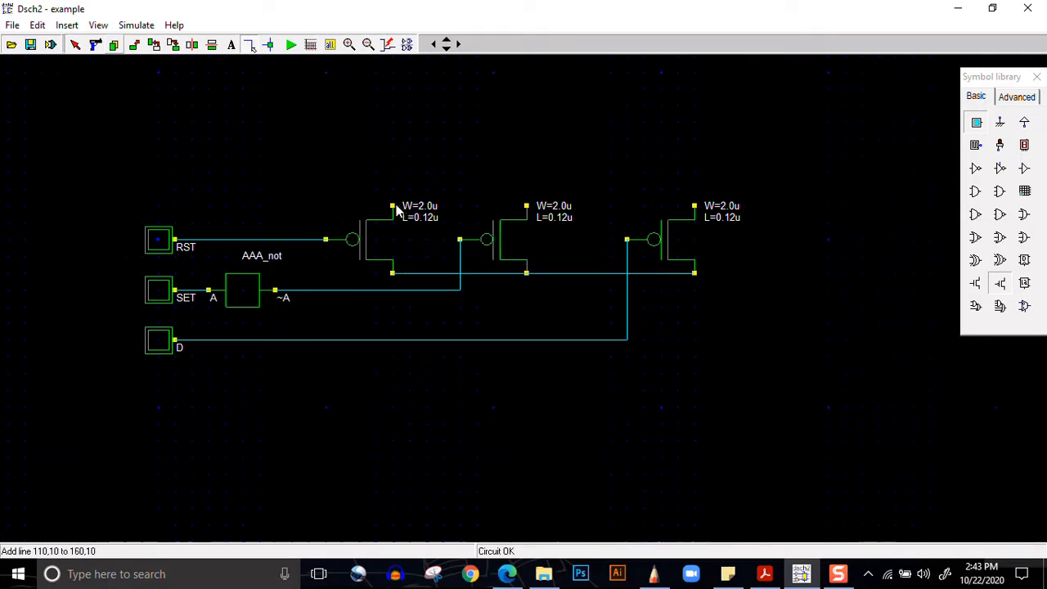
drag(396, 210, 693, 206)
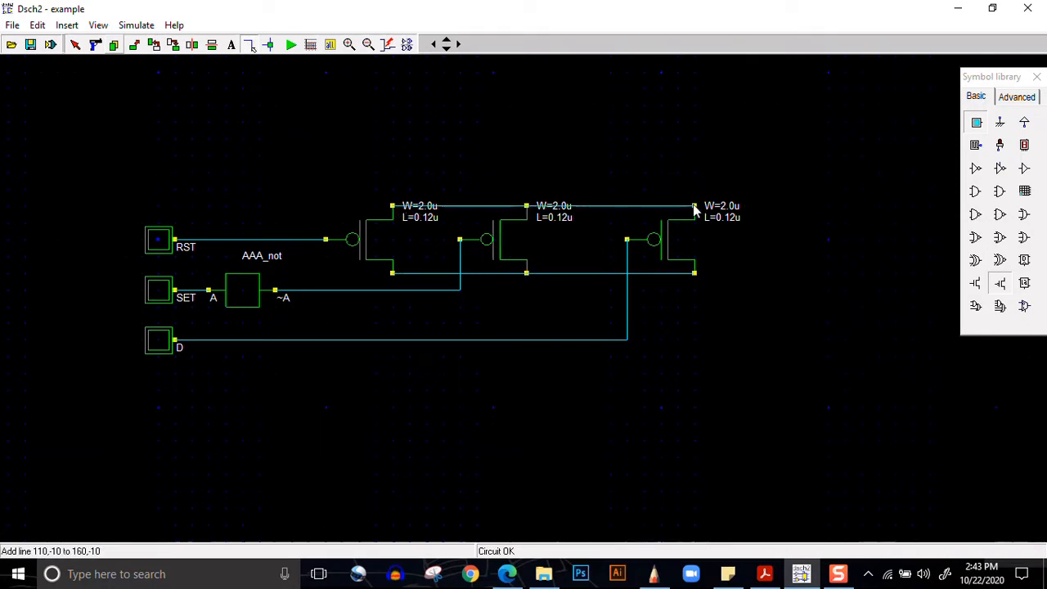
Check the controller circuit in the PDF, and place two PMOS transistors in Dsch2 below the second and third ones.
click(767, 575)
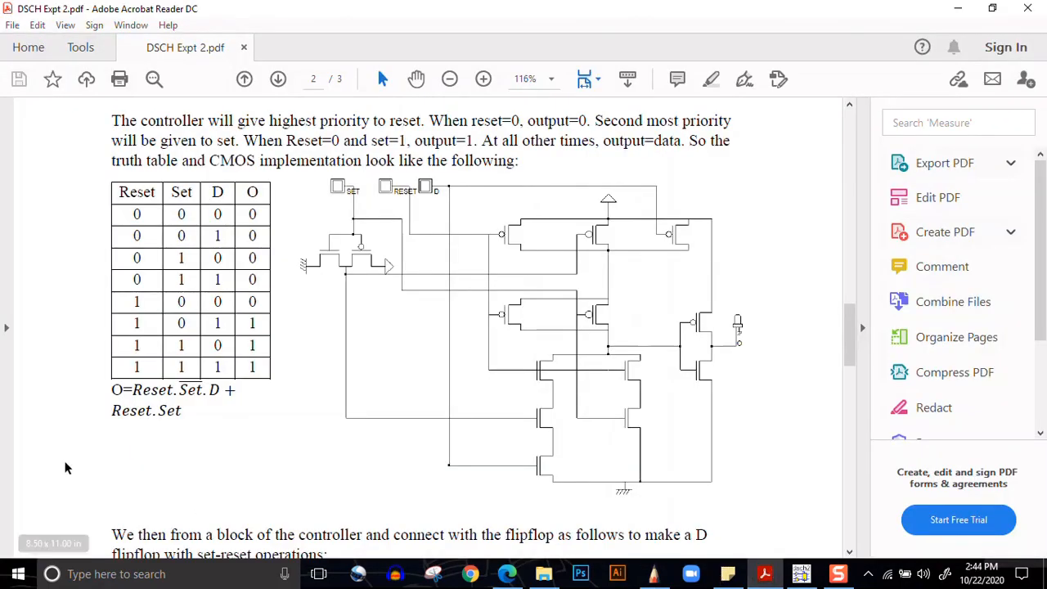
click(766, 577)
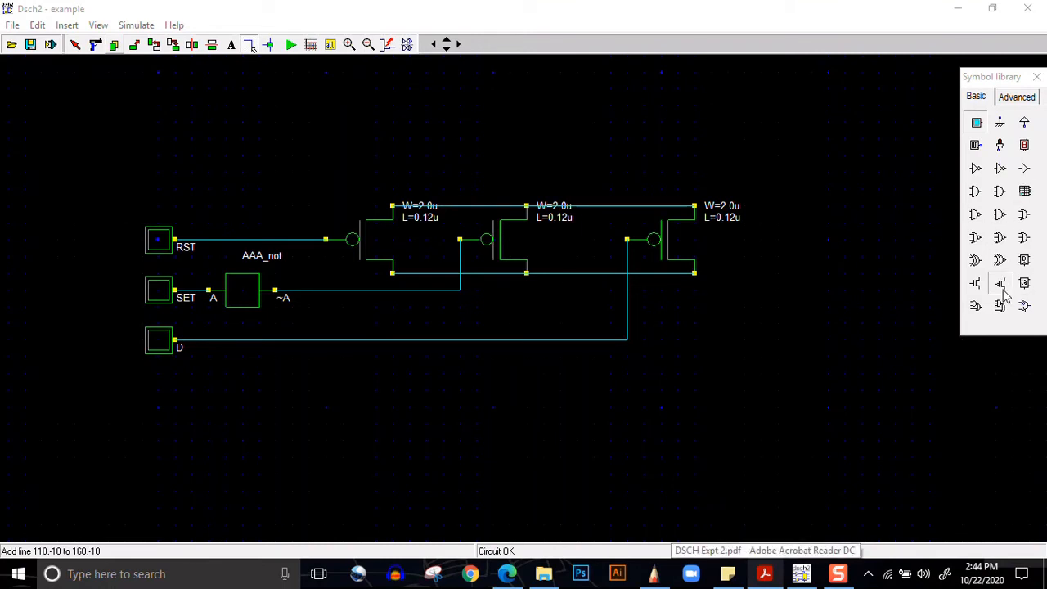
drag(1003, 292, 693, 452)
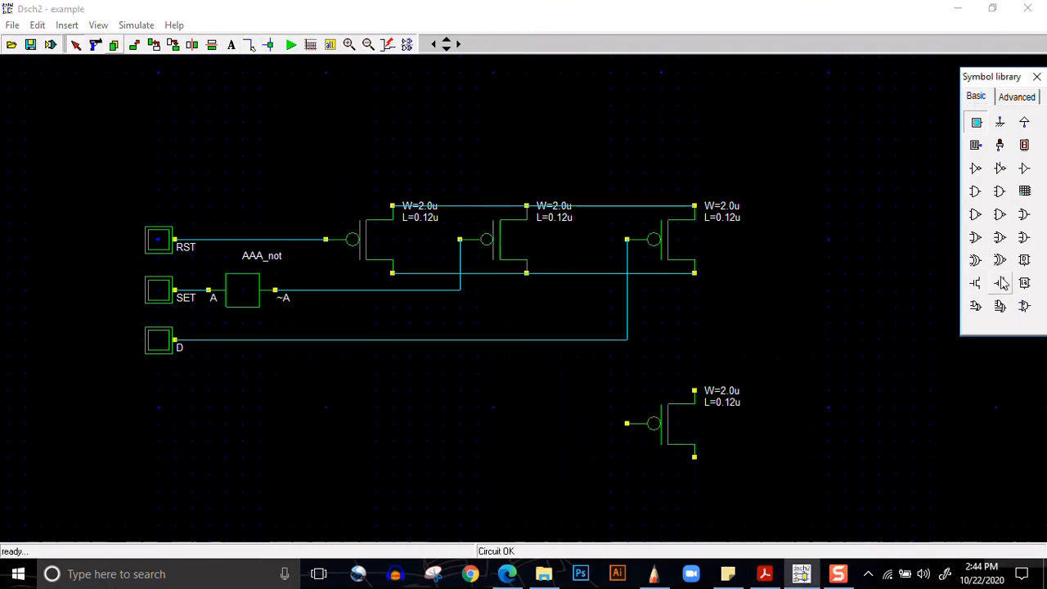
drag(1003, 283, 533, 466)
drag(508, 432, 507, 414)
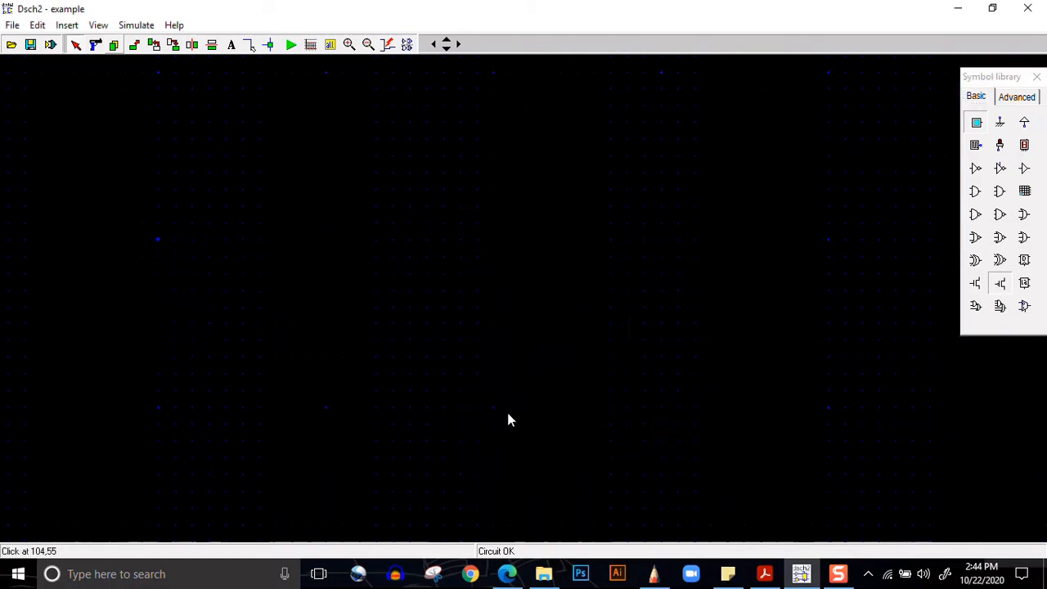
Wire RST to the gate of the lower row's first PMOS transistor and the non-inverted SET to the second one's gate.
click(249, 46)
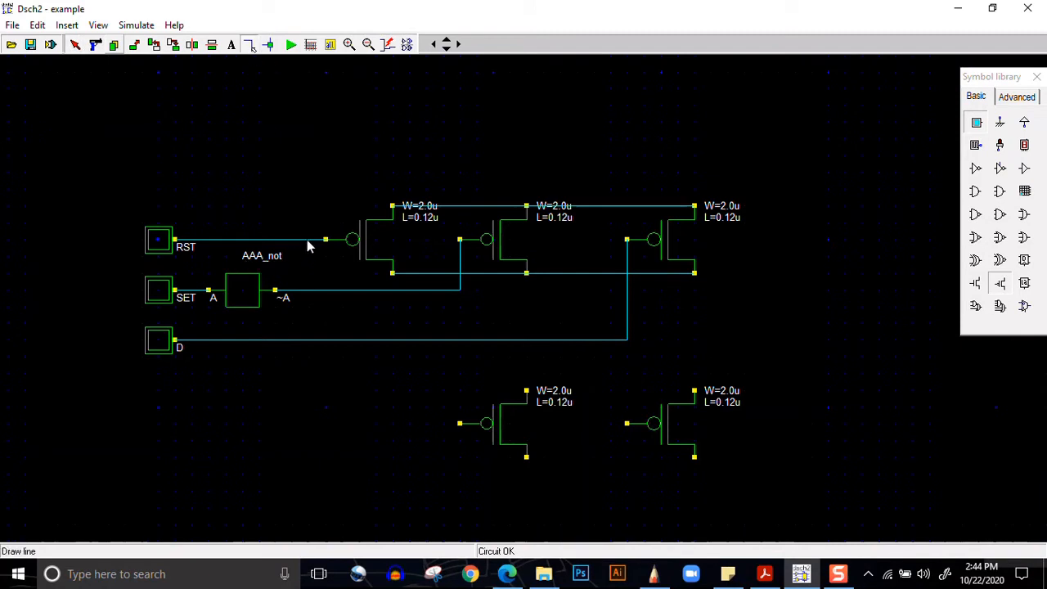
mouse_move(310, 240)
mouse_down()
mouse_move(303, 422)
mouse_move(320, 428)
mouse_move(310, 424)
mouse_up()
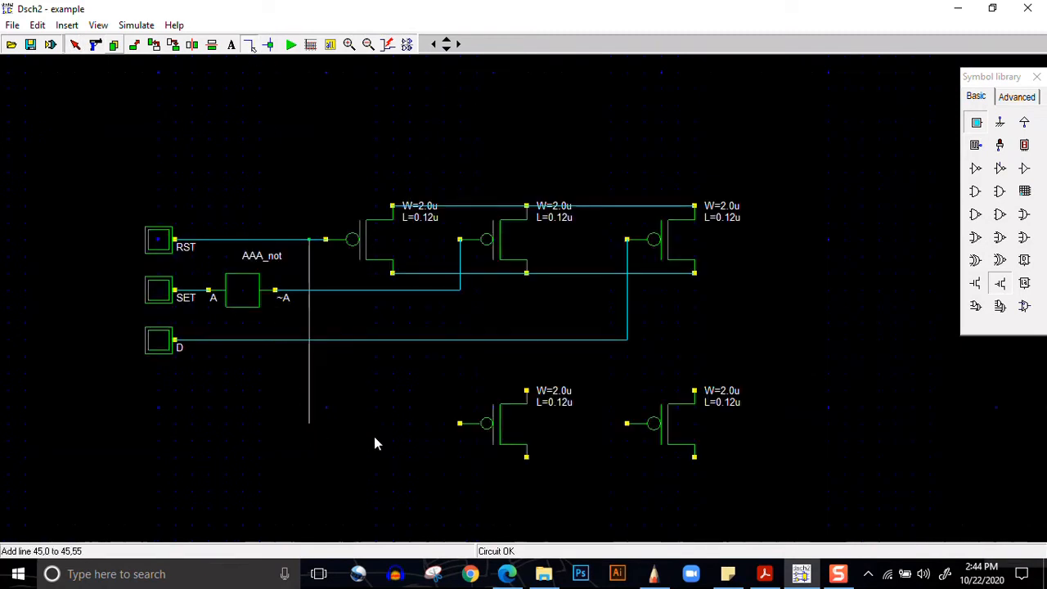
drag(461, 423, 309, 424)
click(309, 424)
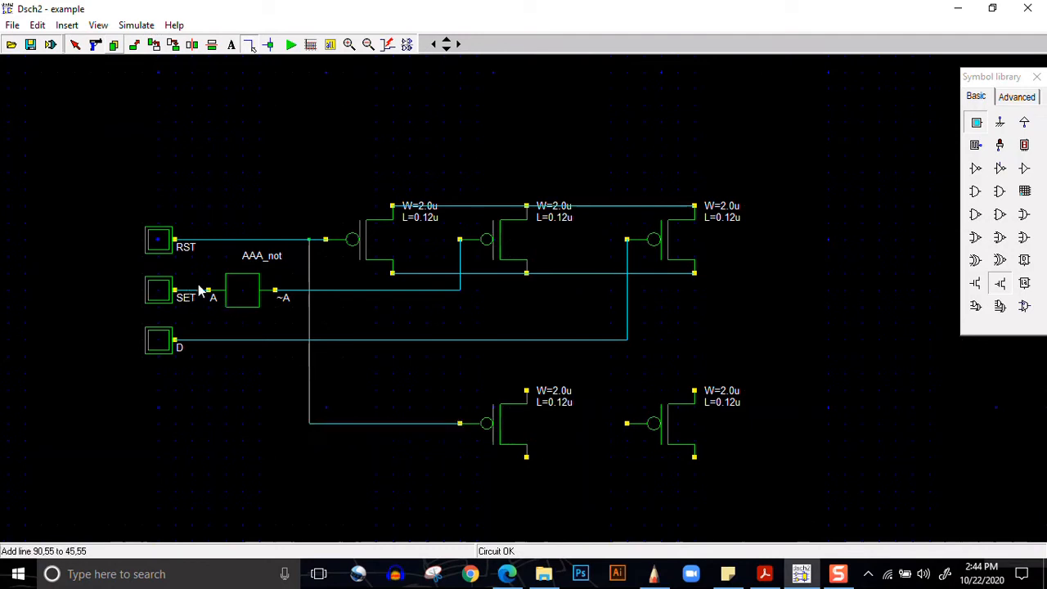
click(195, 297)
mouse_move(193, 370)
mouse_down()
mouse_move(499, 404)
mouse_move(607, 373)
mouse_move(612, 422)
mouse_move(626, 424)
mouse_up()
click(613, 422)
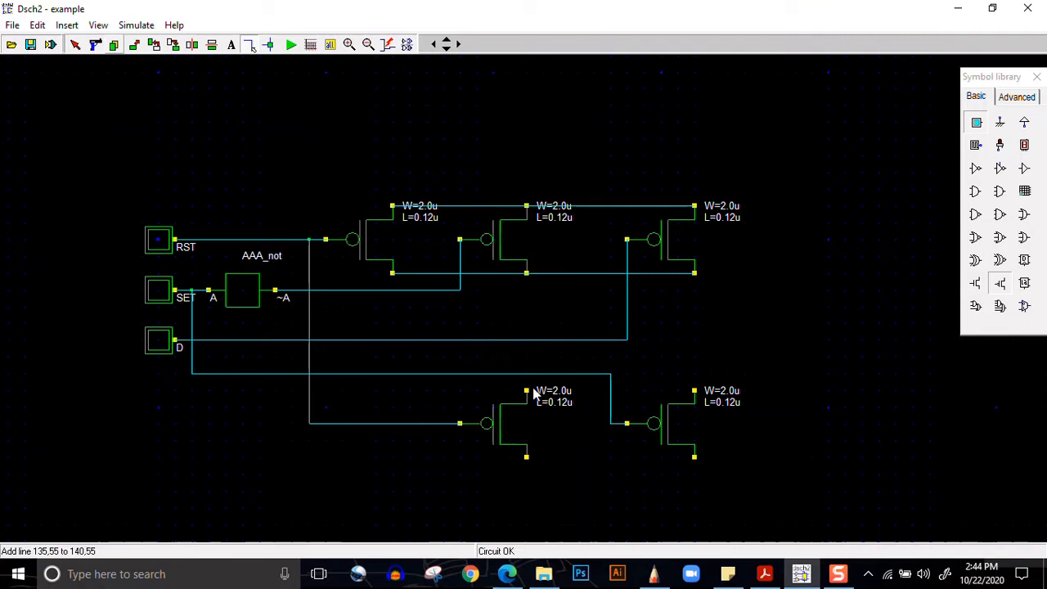
Connect the two lower PMOS transistors in parallel and in series with the upper group, and place a VDD supply on the upper row's top wire.
drag(528, 390, 694, 391)
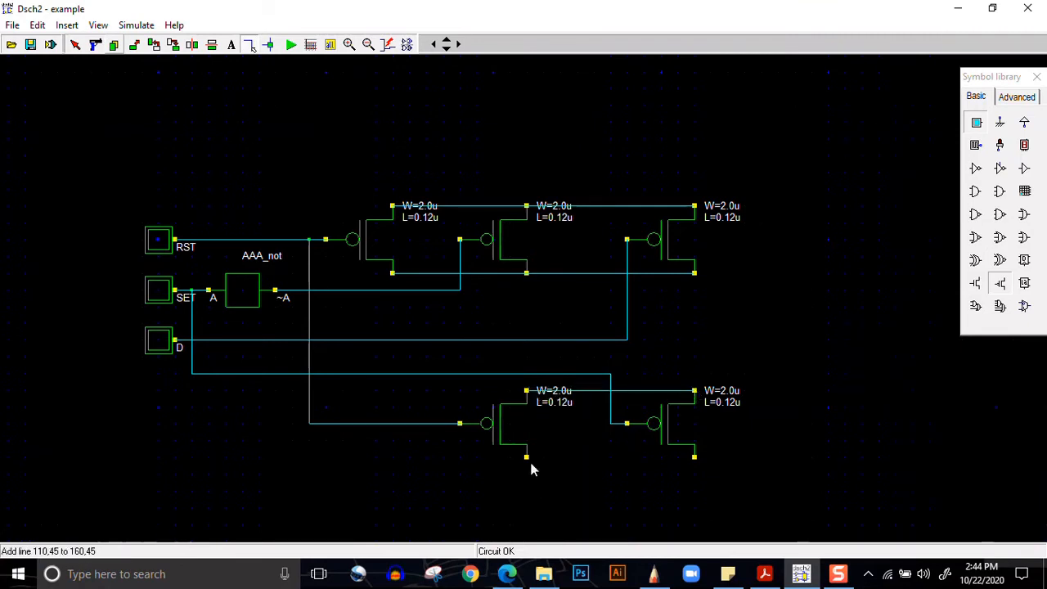
drag(530, 461, 693, 456)
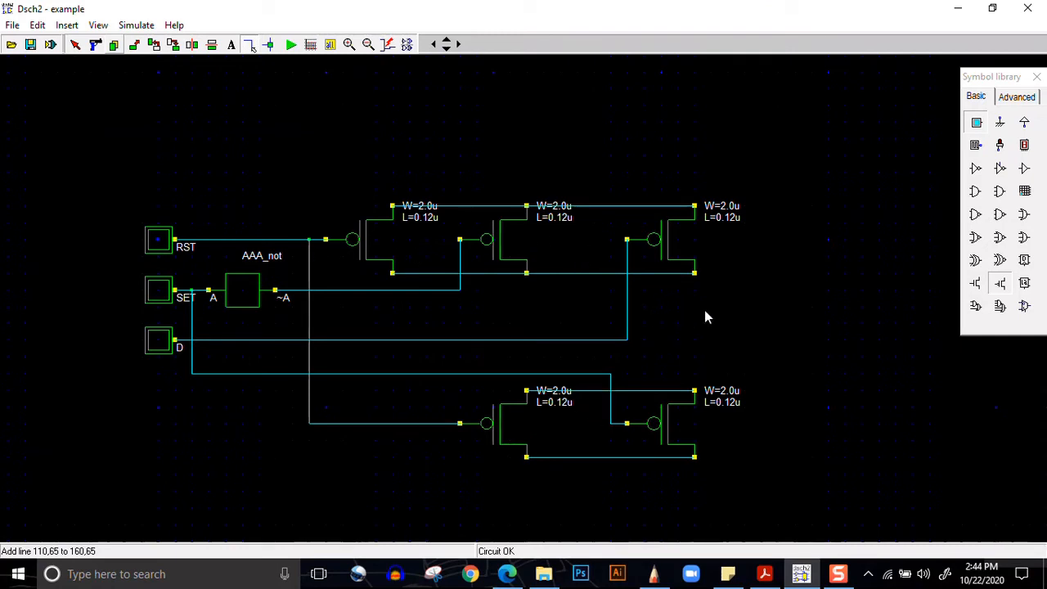
drag(693, 273, 694, 390)
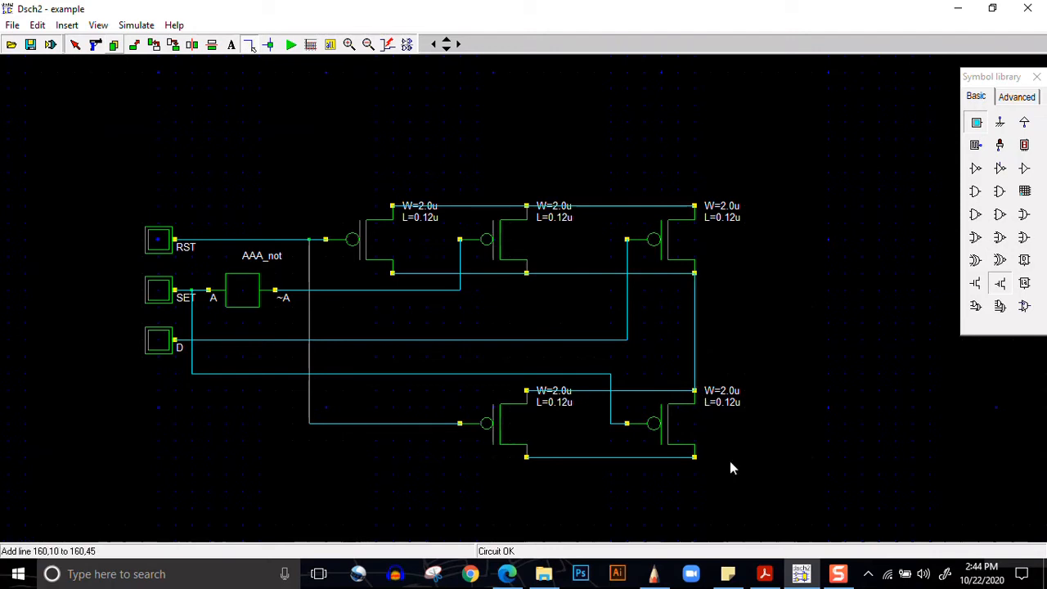
click(1024, 121)
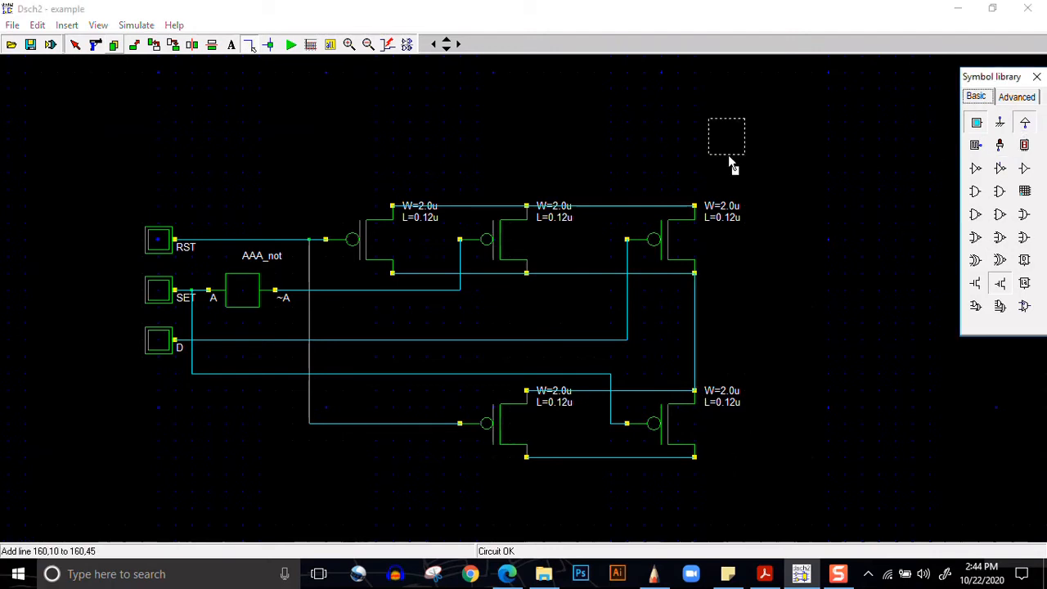
click(609, 206)
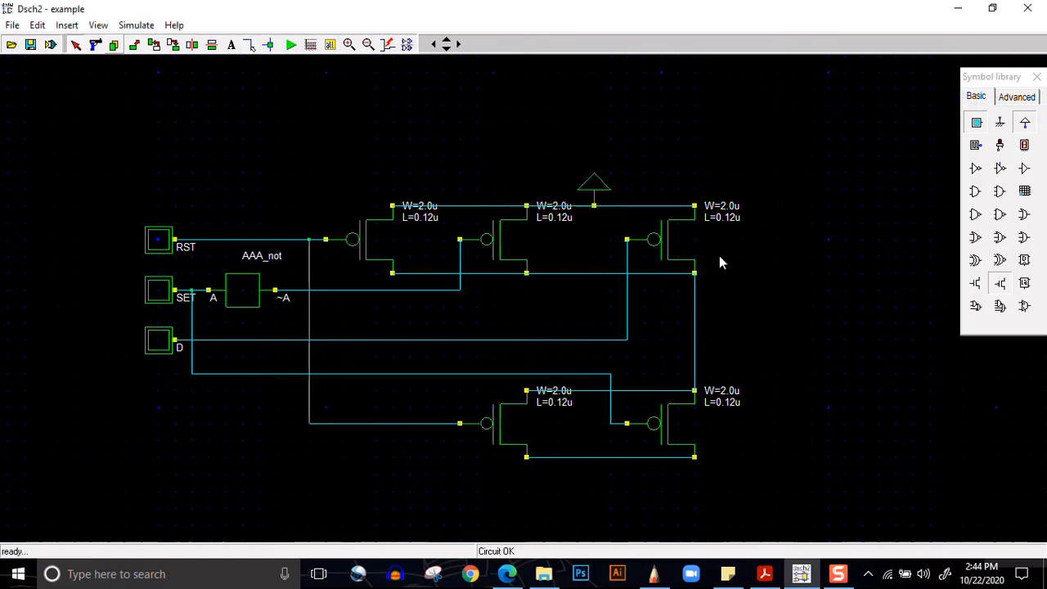
Stack three NMOS transistors in series below the PMOS network, under its first and second columns.
click(369, 43)
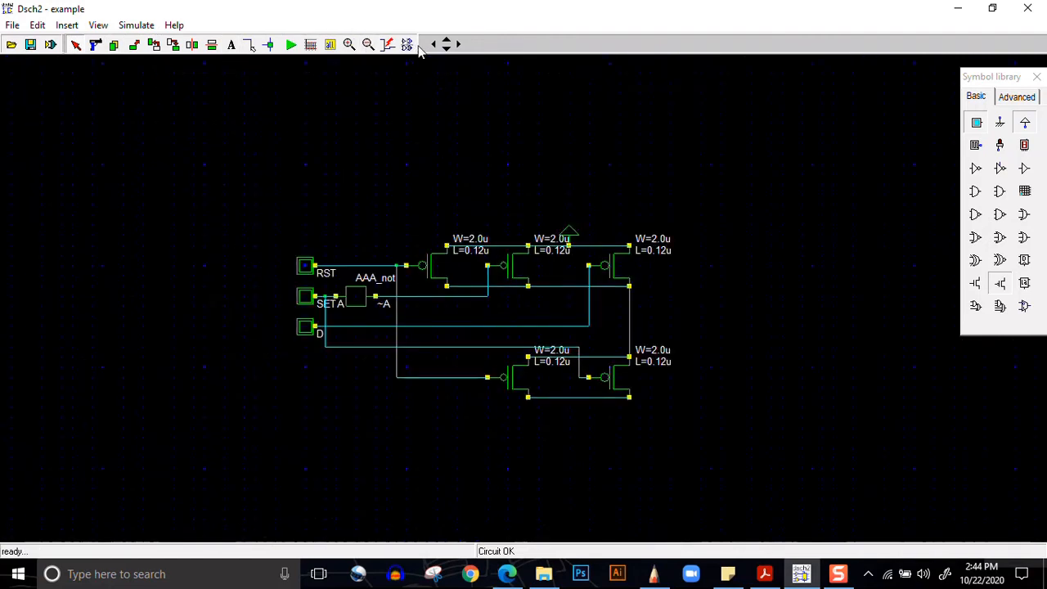
click(449, 49)
click(449, 48)
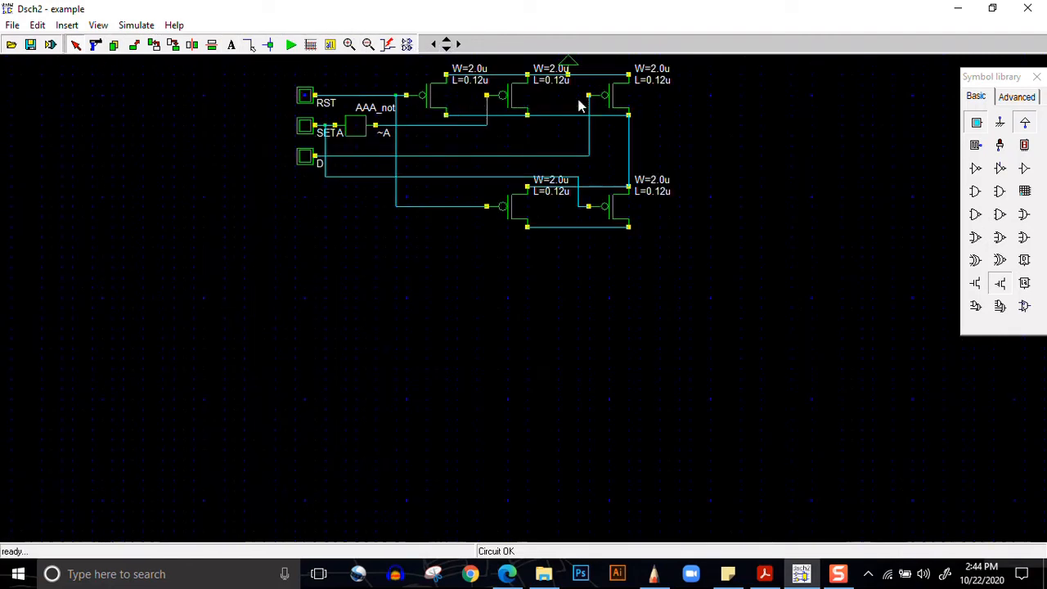
click(975, 283)
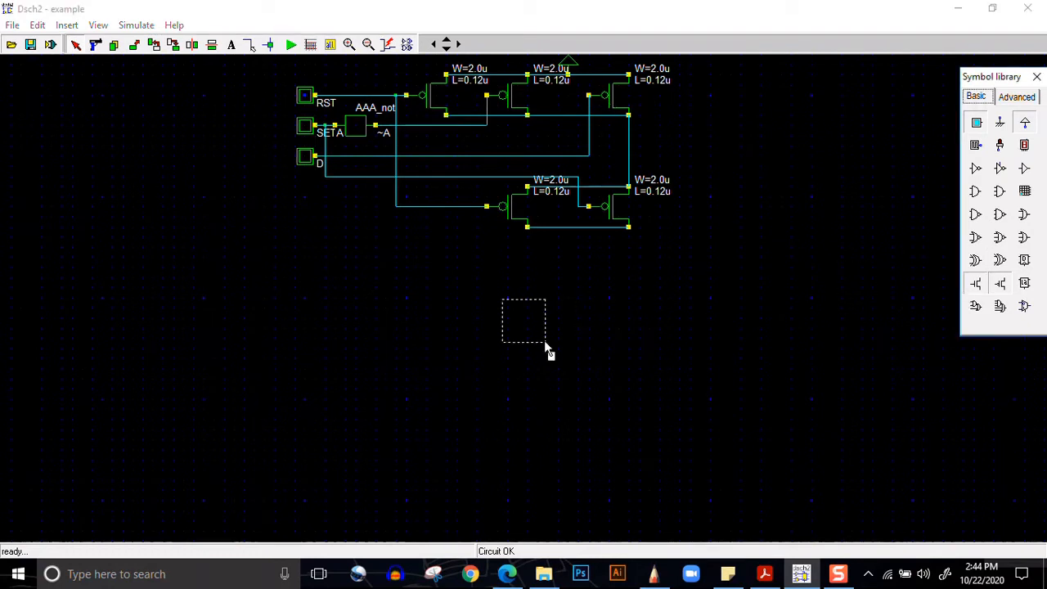
click(460, 324)
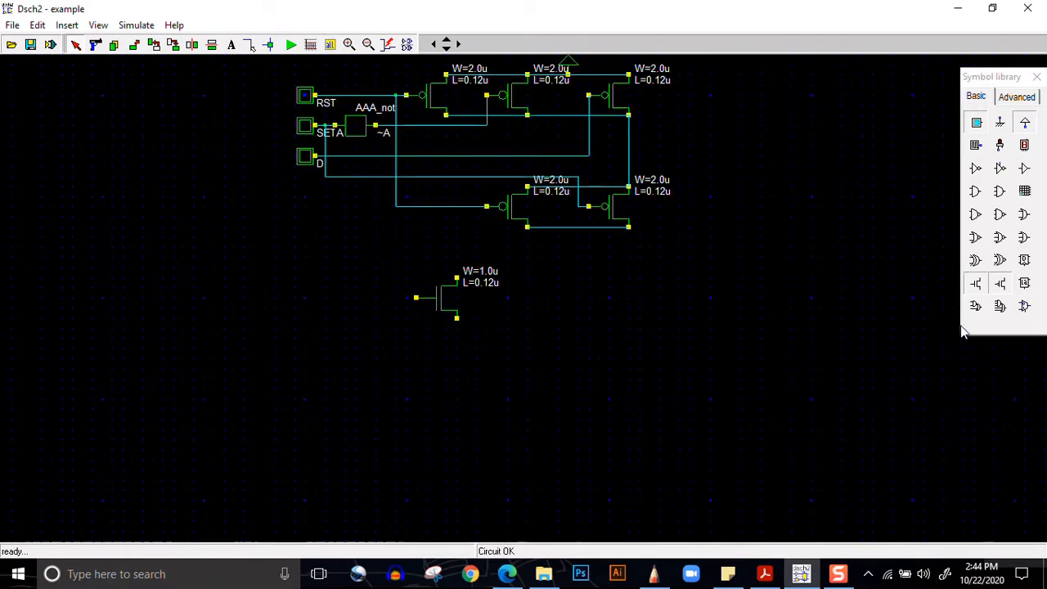
click(974, 283)
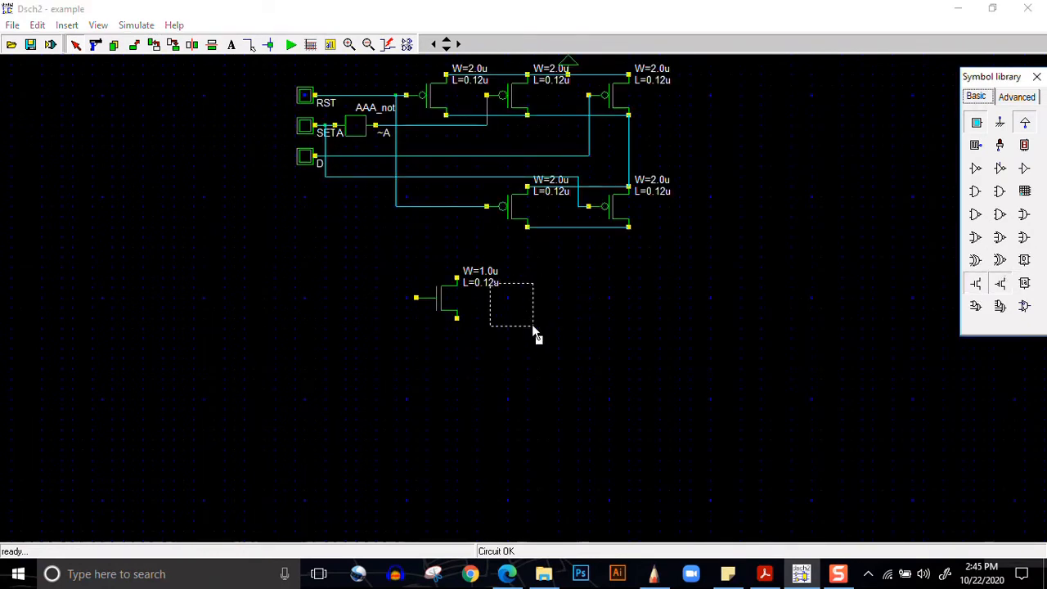
click(458, 362)
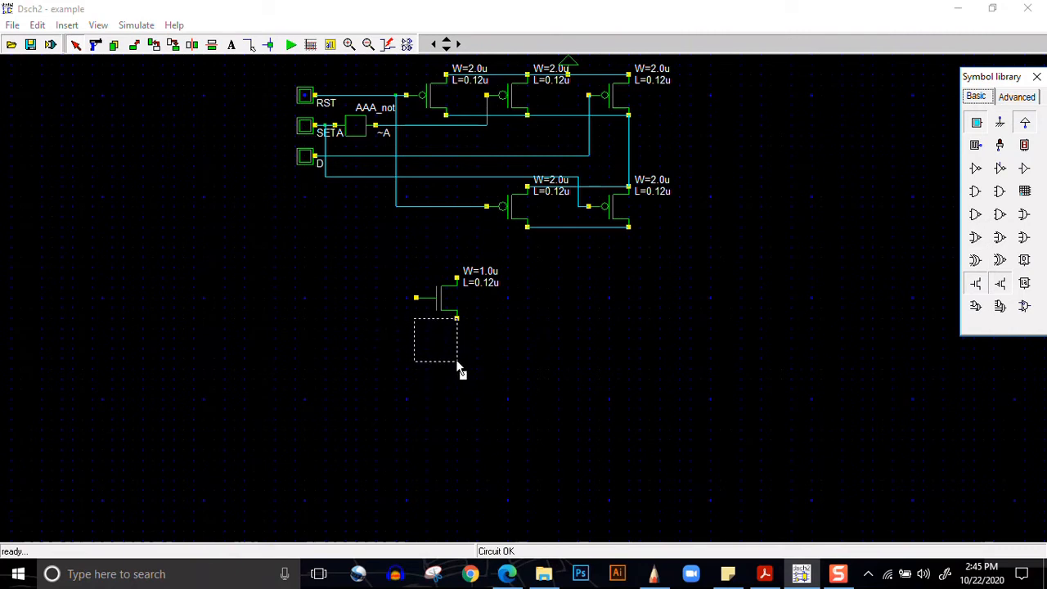
click(975, 283)
click(460, 403)
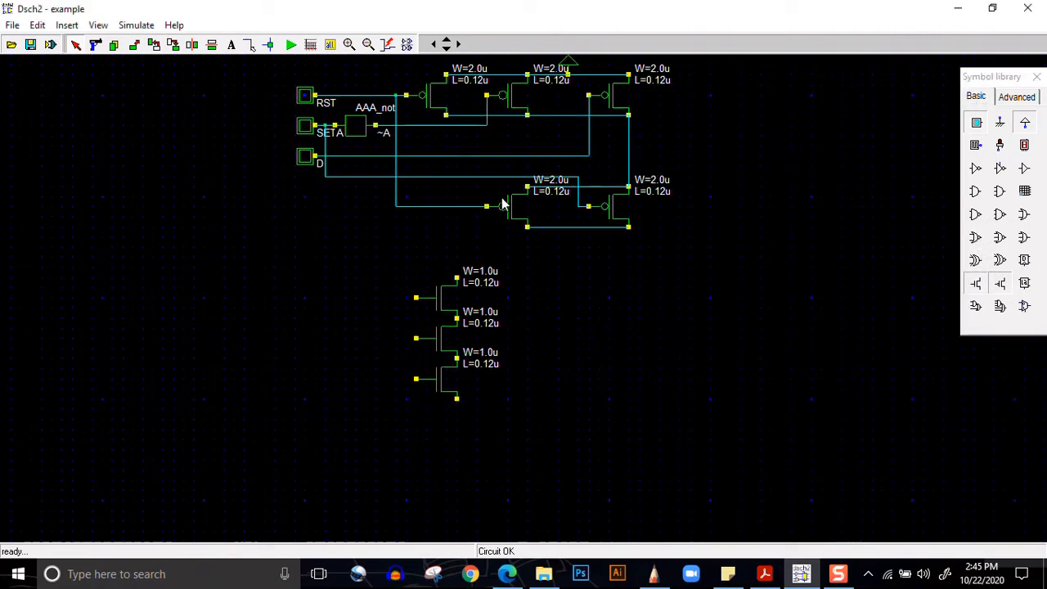
Stack two more NMOS transistors in series beside the three-transistor stack, aligned under the last PMOS column.
click(973, 283)
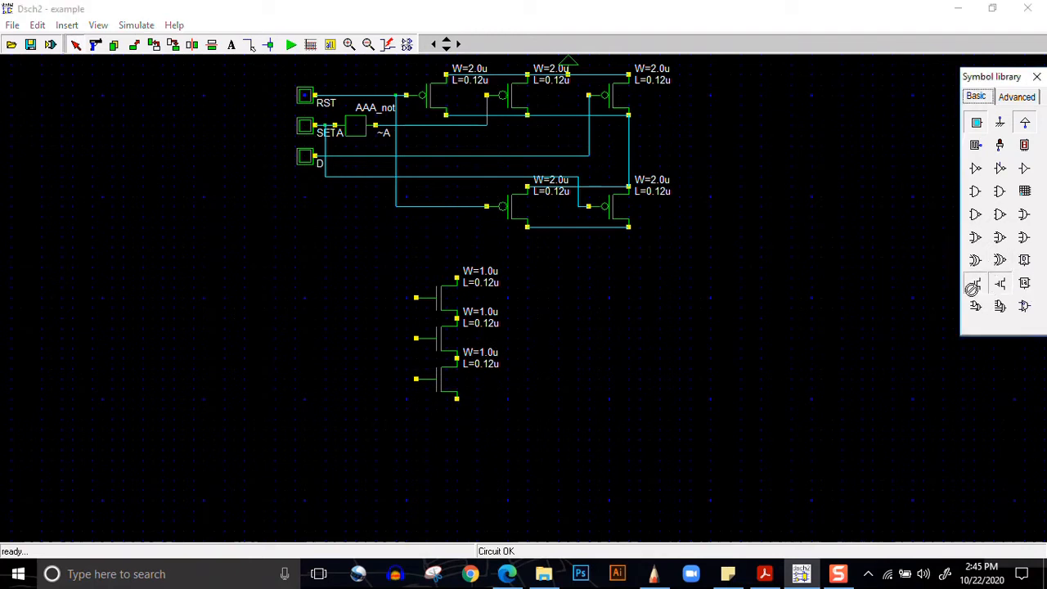
click(615, 332)
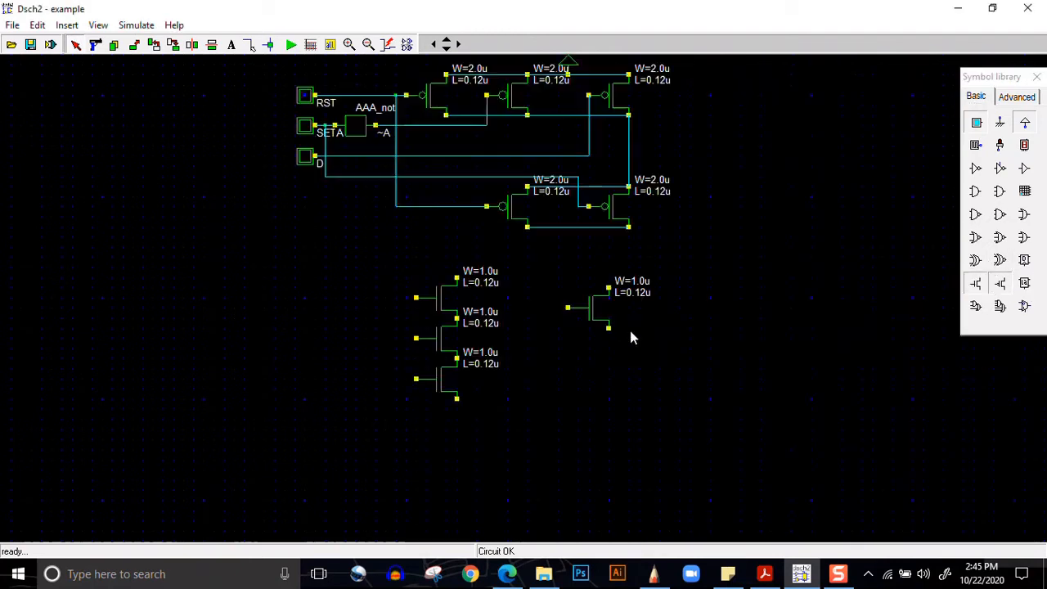
click(975, 284)
click(618, 378)
drag(601, 309, 623, 306)
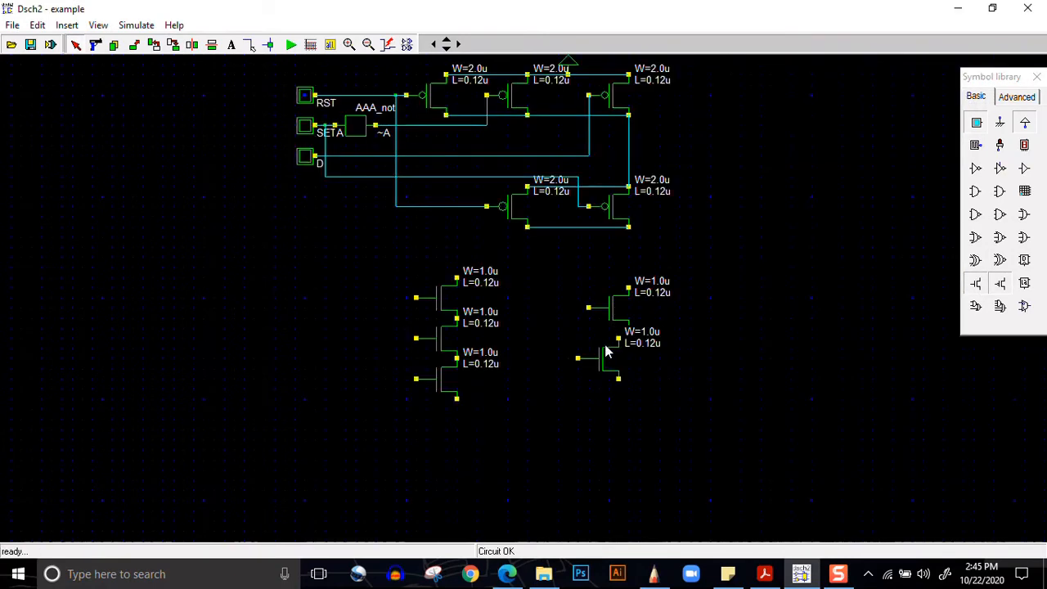
drag(602, 362, 612, 354)
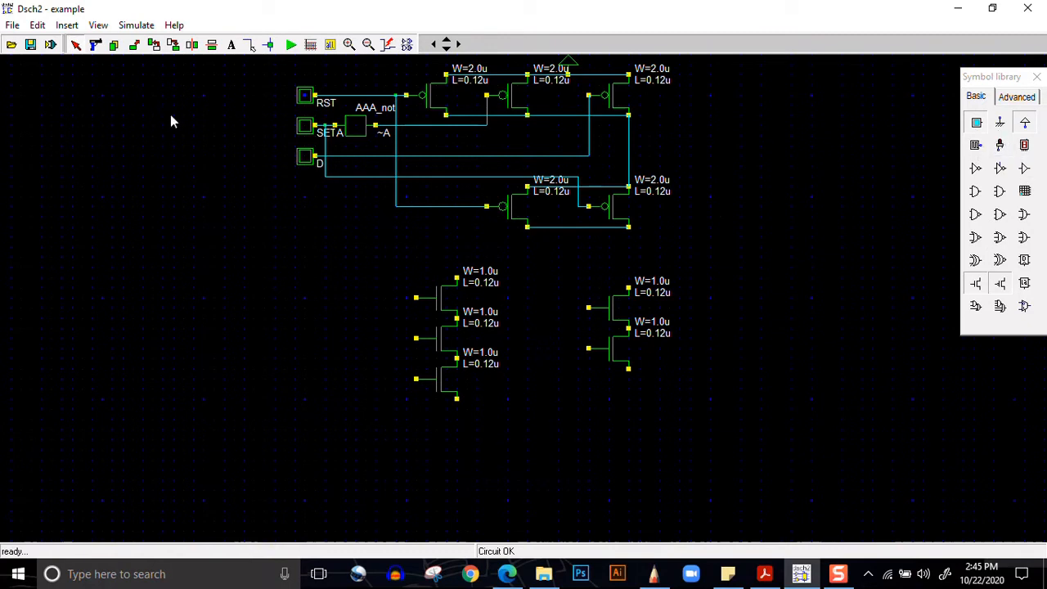
Connect the two NMOS stacks in parallel by wiring their upper ends together and their lower ends together.
click(250, 44)
drag(457, 278, 628, 278)
click(629, 287)
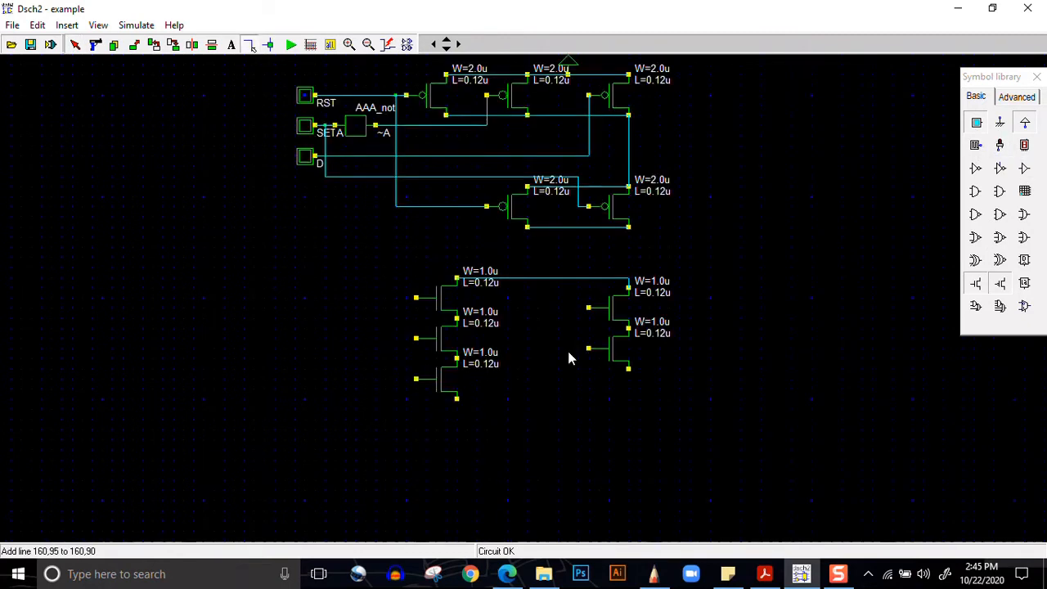
drag(456, 400, 628, 400)
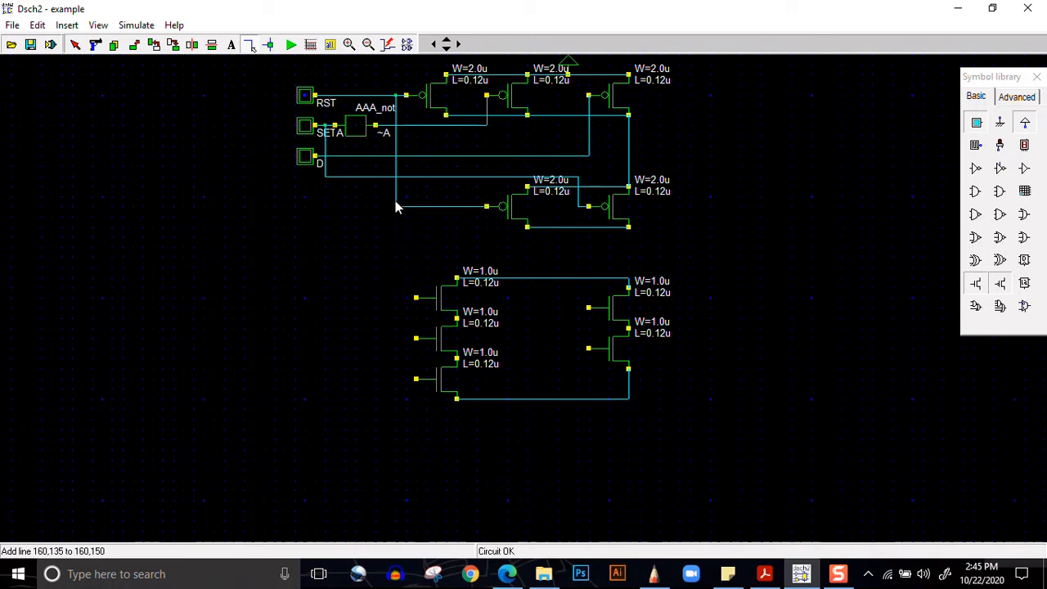
Wire RST to the uppermost gate and the inverted SET signal to the middle gate of the three-transistor NMOS stack.
click(397, 212)
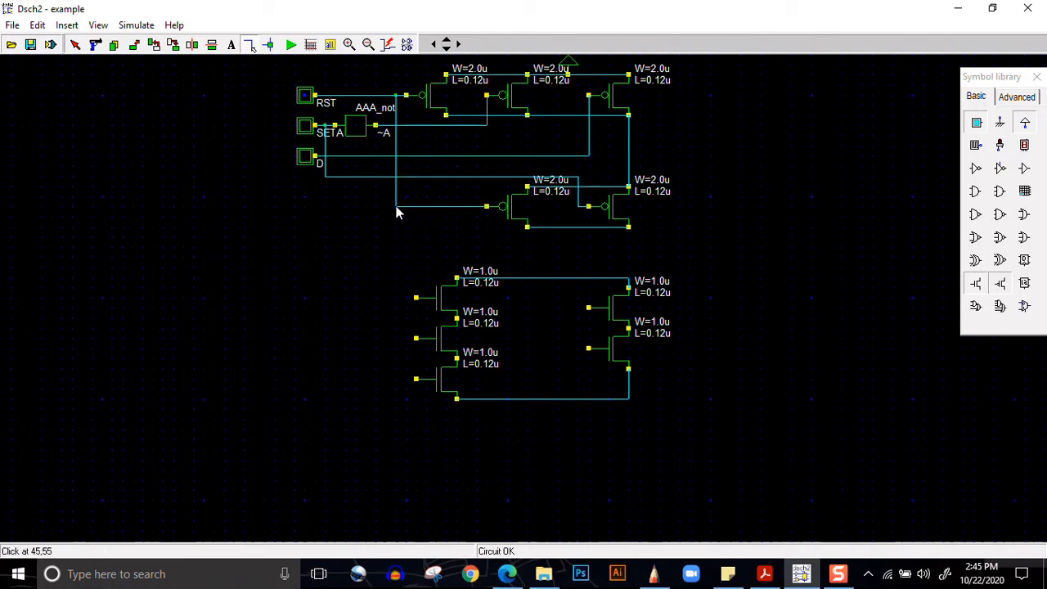
click(398, 297)
click(415, 298)
drag(399, 306, 397, 299)
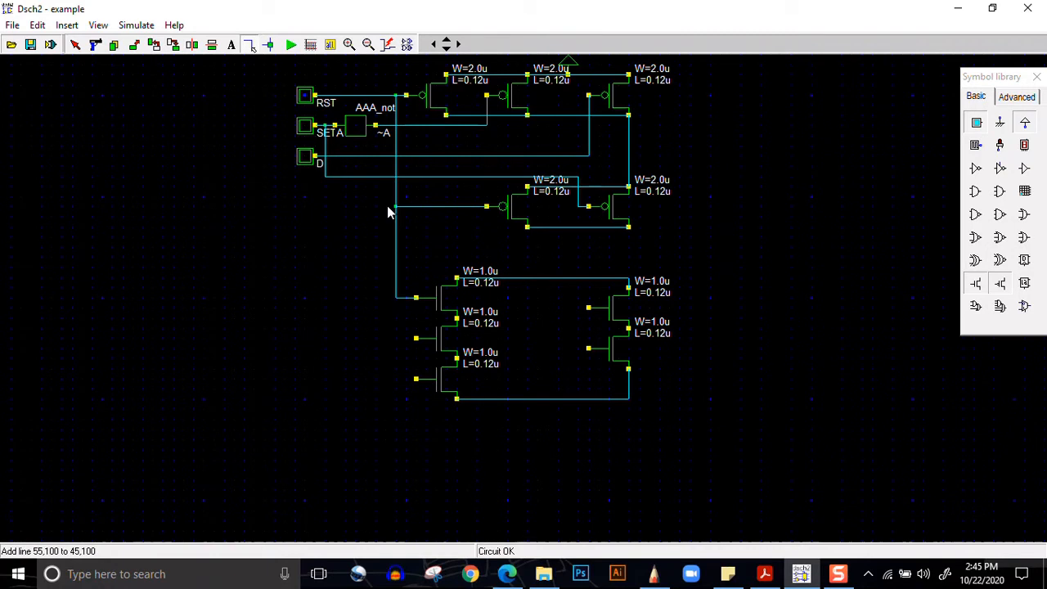
click(385, 133)
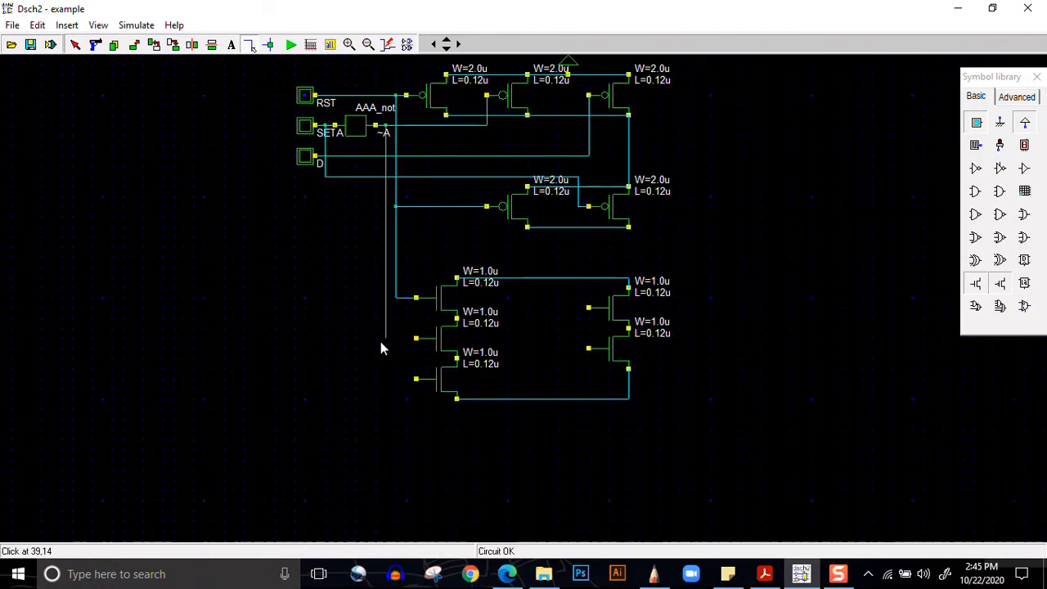
click(415, 339)
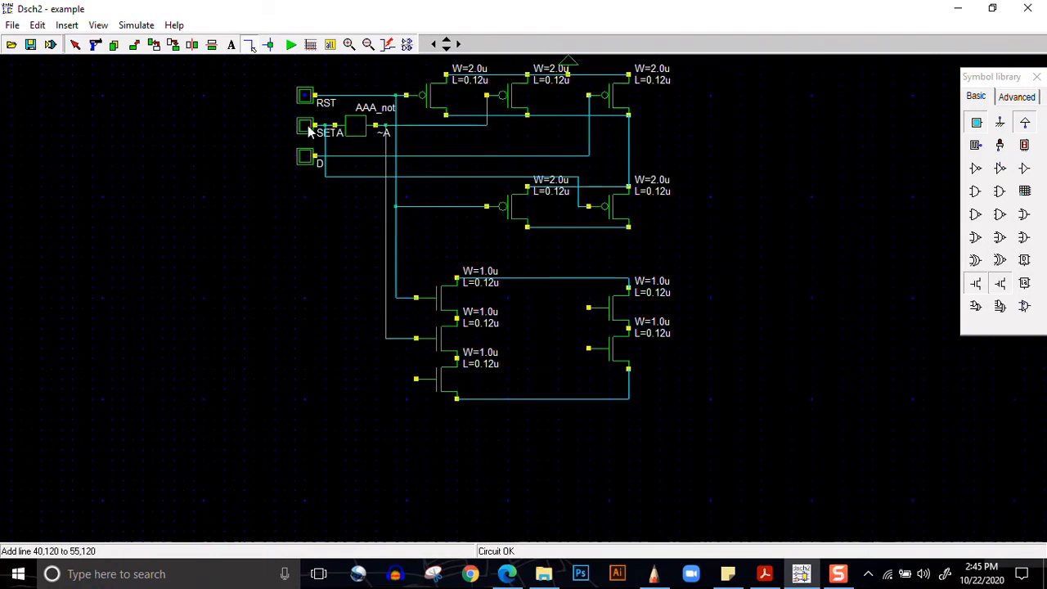
Wire the D input down to the lowest gate of the three-transistor NMOS stack.
click(353, 156)
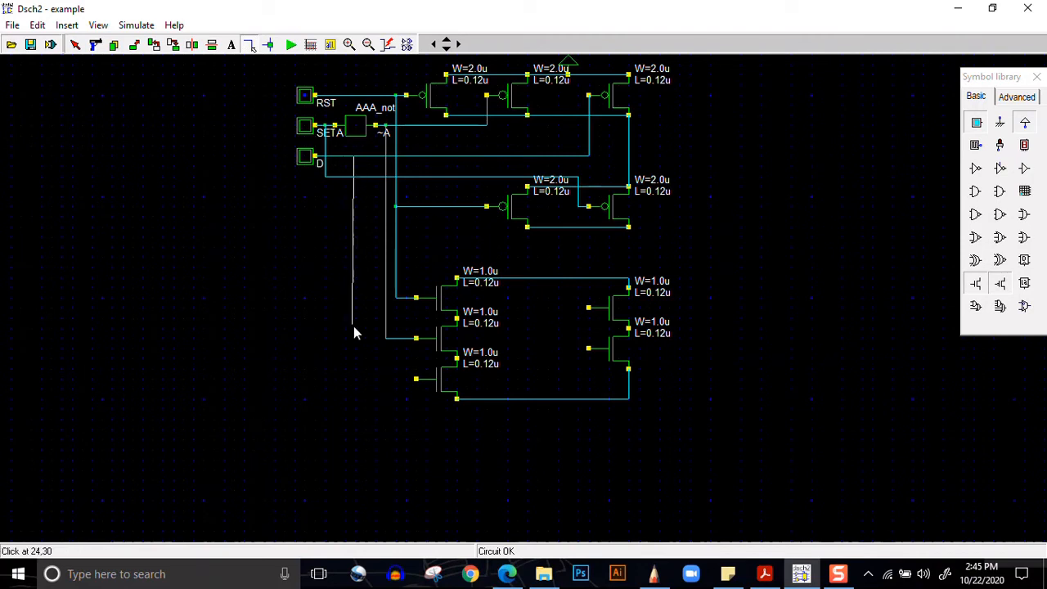
click(355, 378)
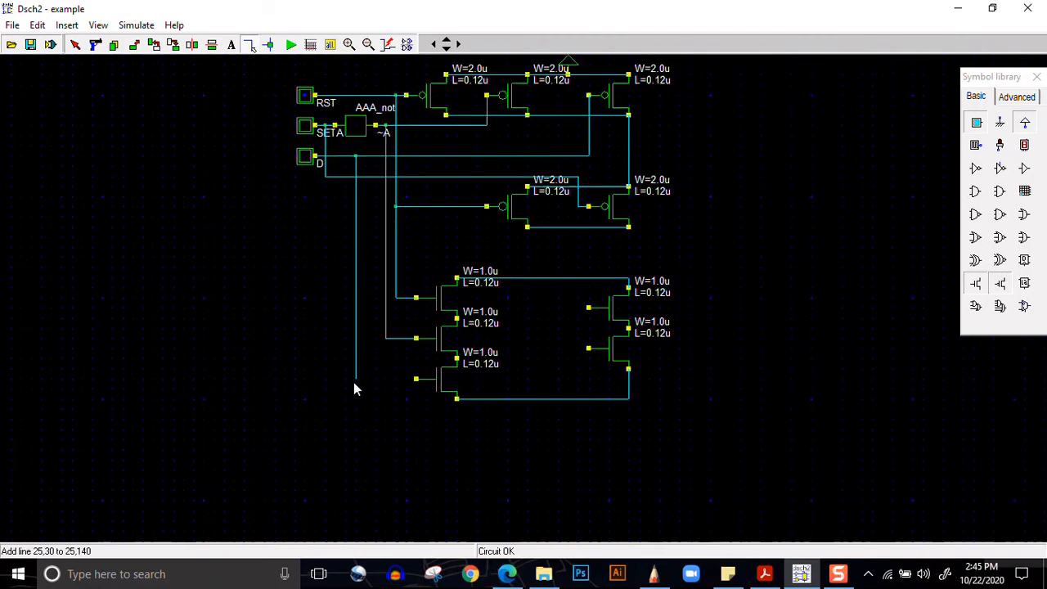
click(358, 377)
click(413, 380)
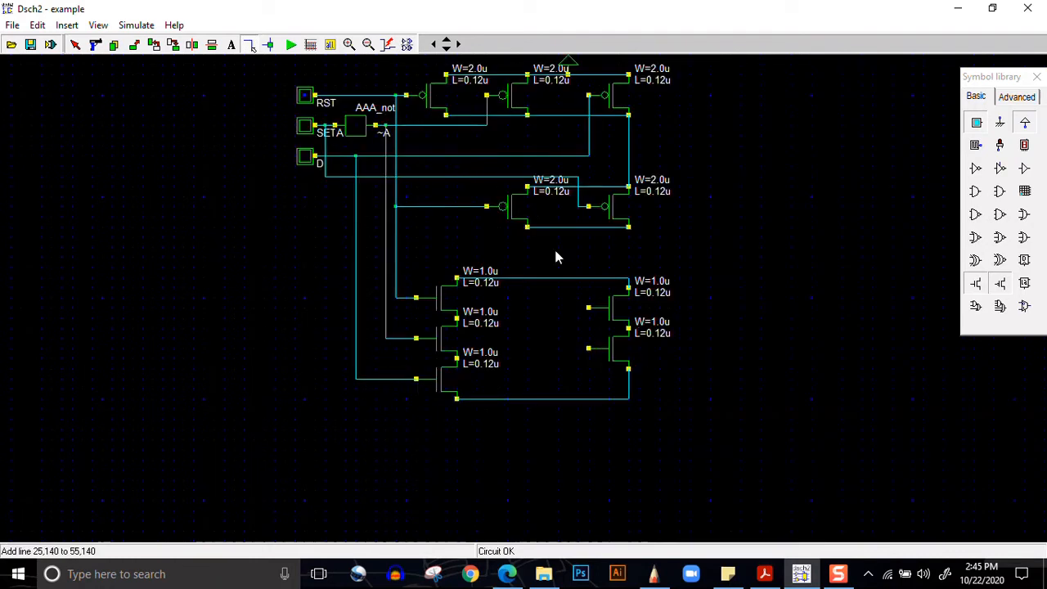
Branch the RST line from the lower PMOS gate to the lower gate of the two-transistor NMOS stack.
click(478, 211)
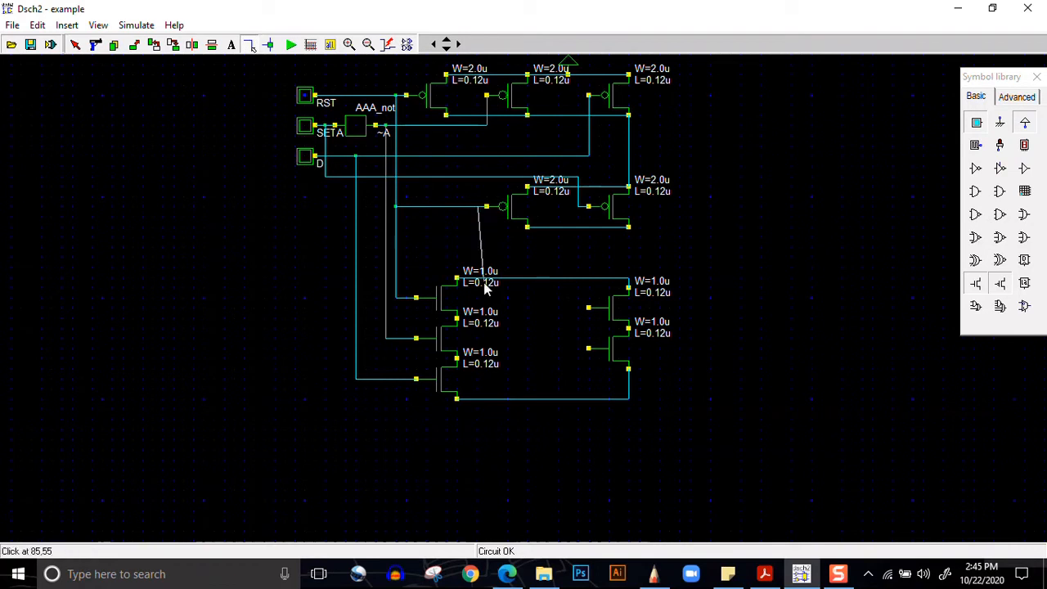
click(476, 338)
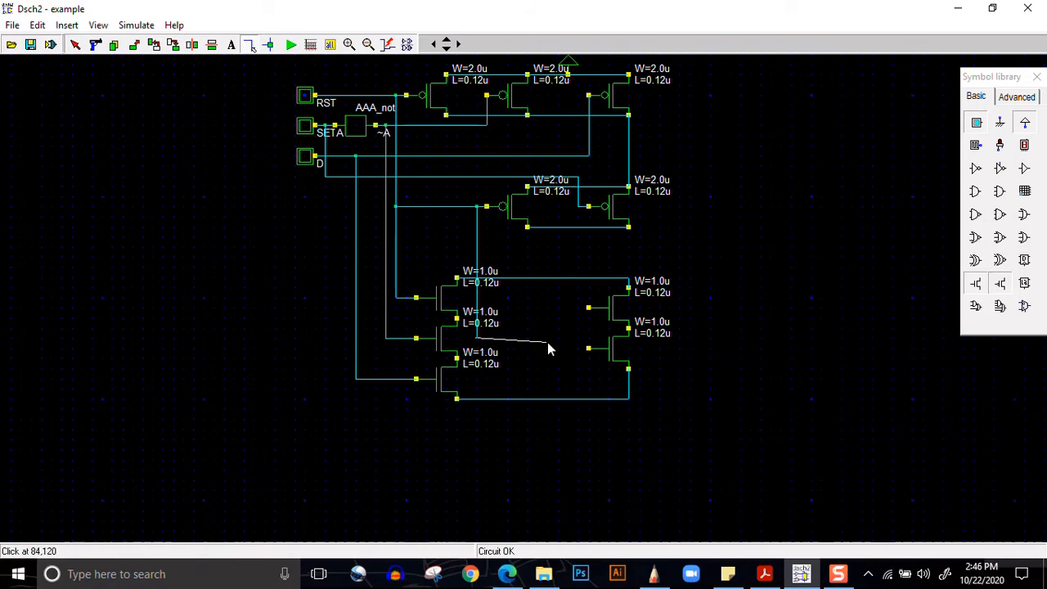
click(589, 346)
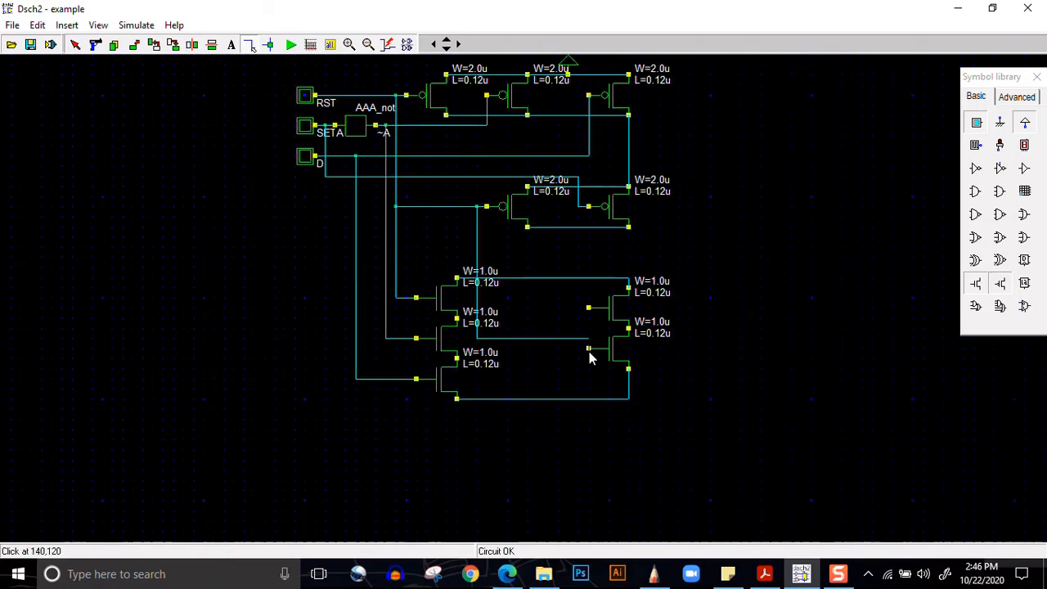
Wire SET to the upper gate of the two-transistor NMOS stack, and join the PMOS network's lower wire to the NMOS network's upper wire.
click(588, 309)
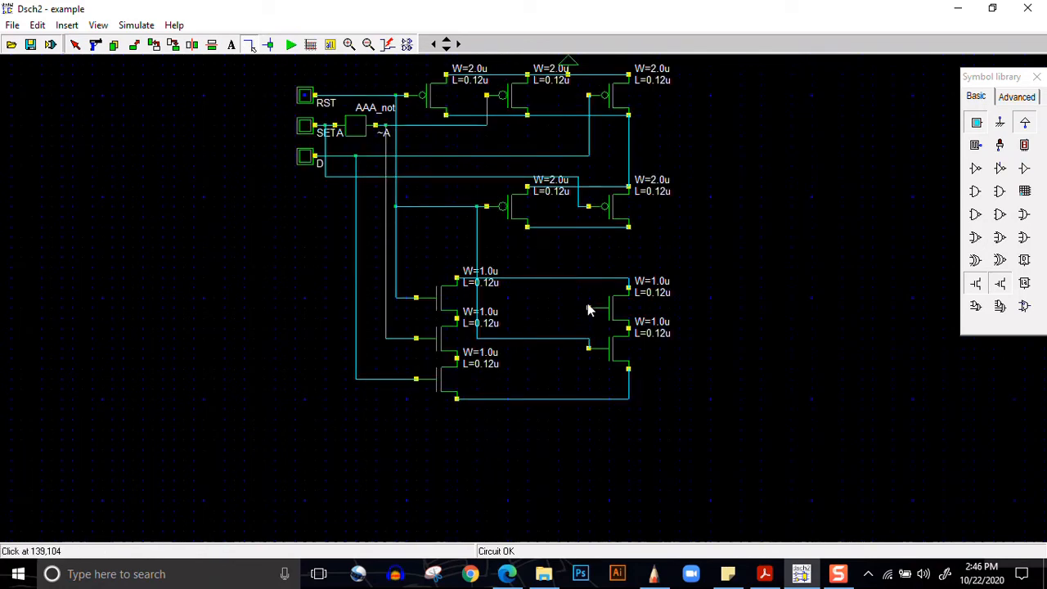
click(582, 211)
click(629, 280)
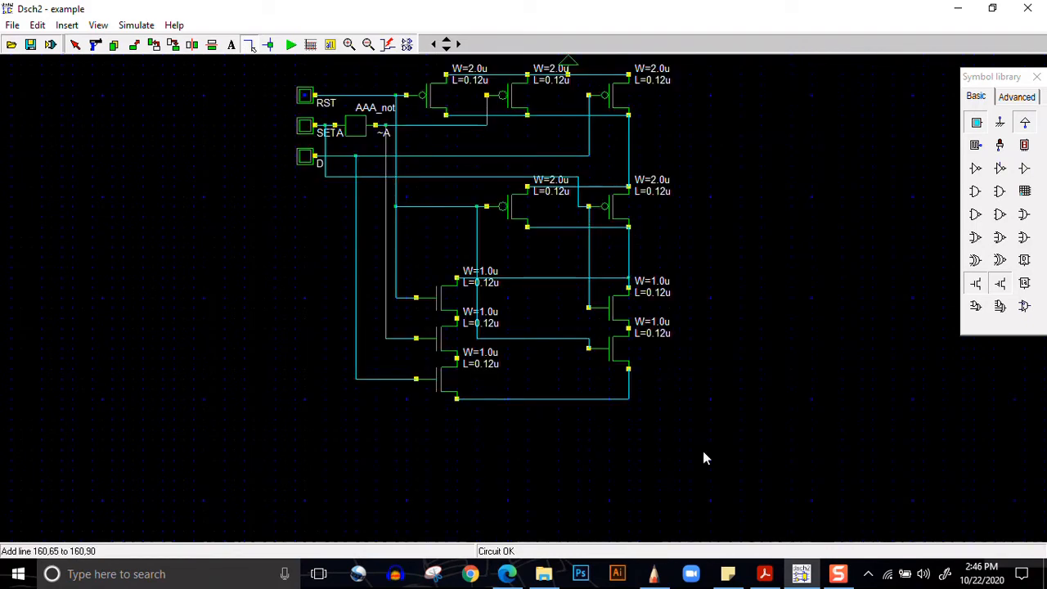
Check the output stage in the PDF circuit, and insert an AAA_not symbol in Dsch2 with its input wired to the PMOS-NMOS junction.
click(767, 576)
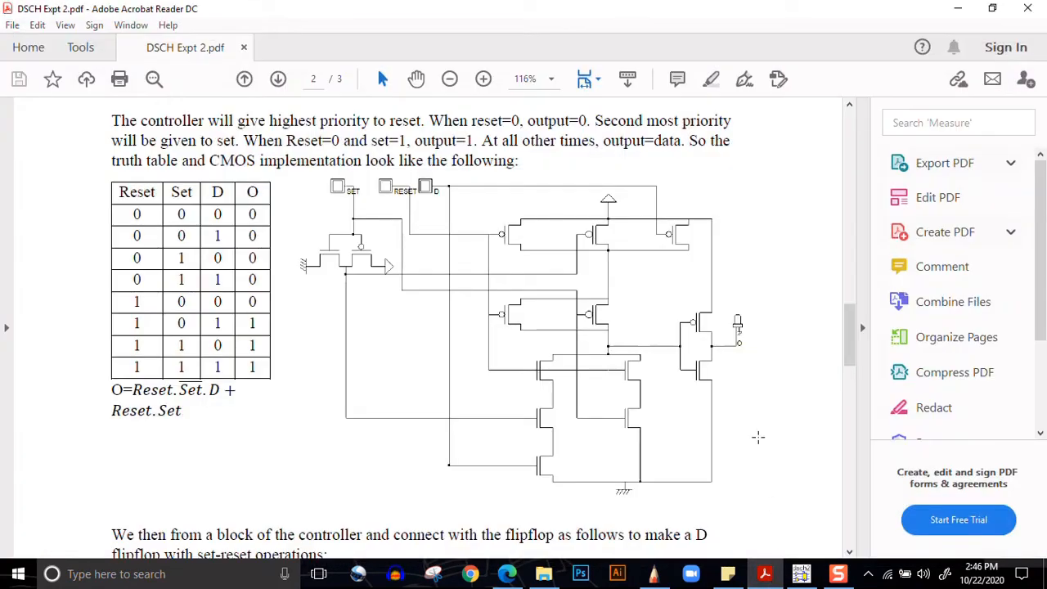
click(765, 574)
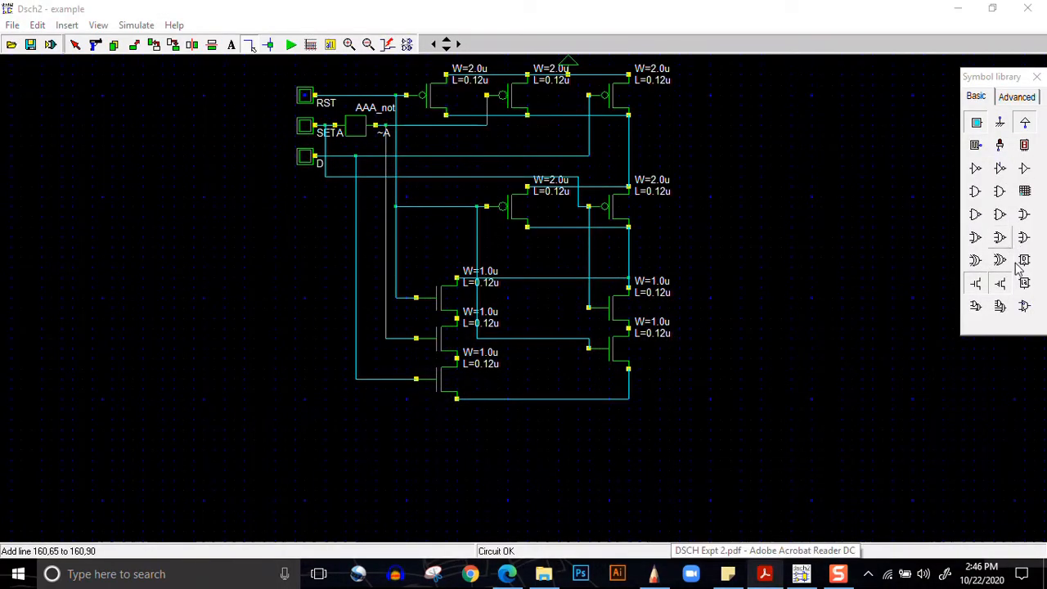
click(67, 26)
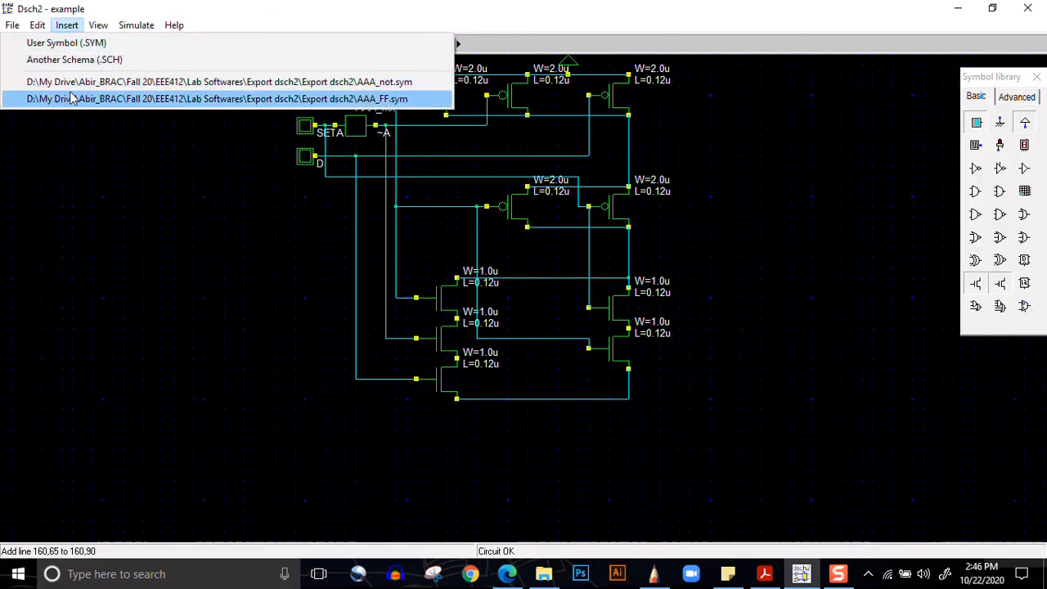
click(72, 82)
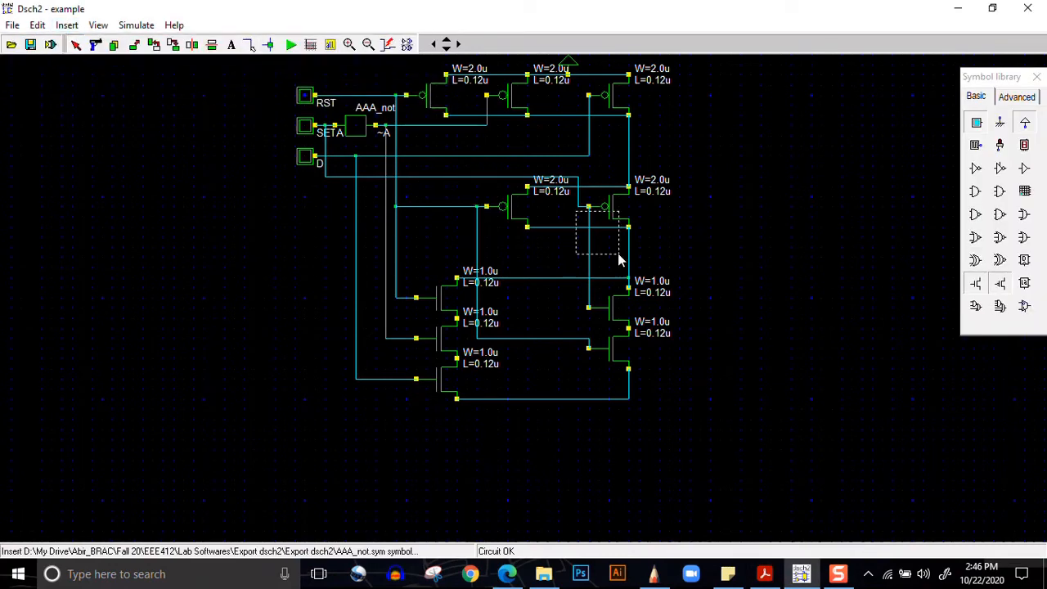
click(721, 279)
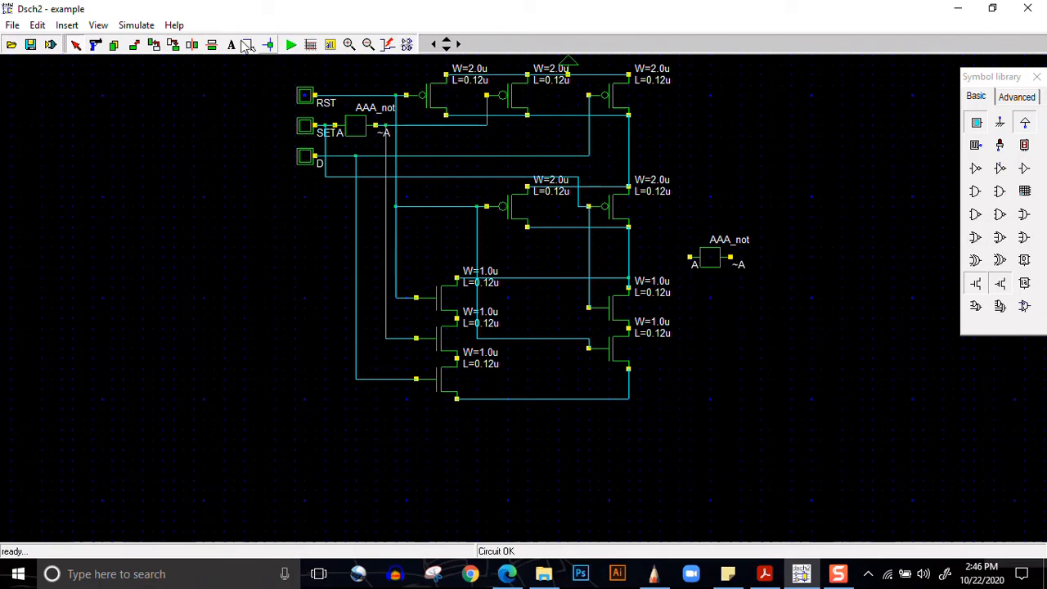
click(253, 47)
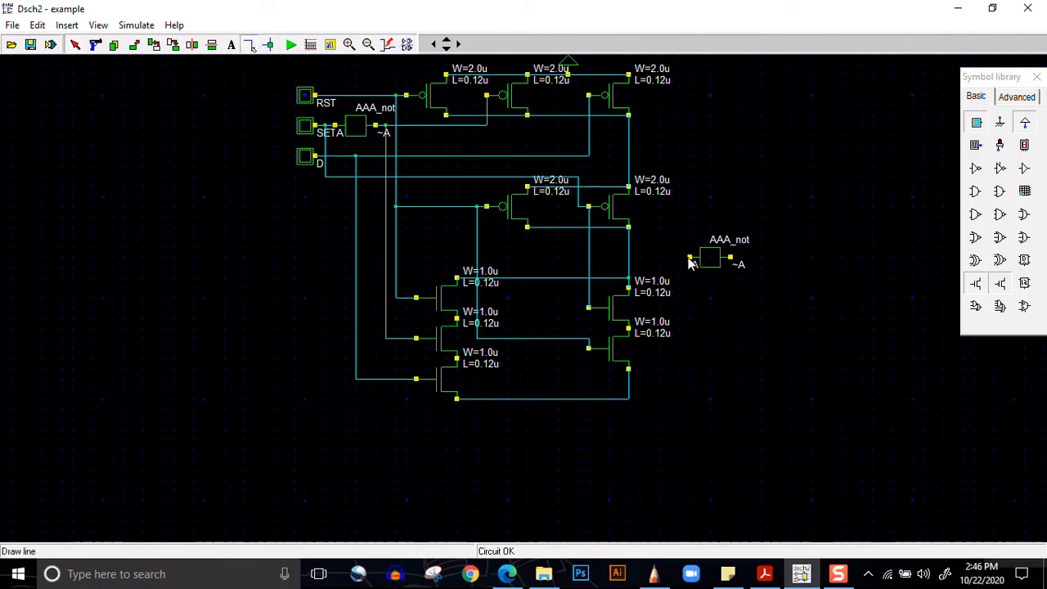
drag(691, 259, 631, 264)
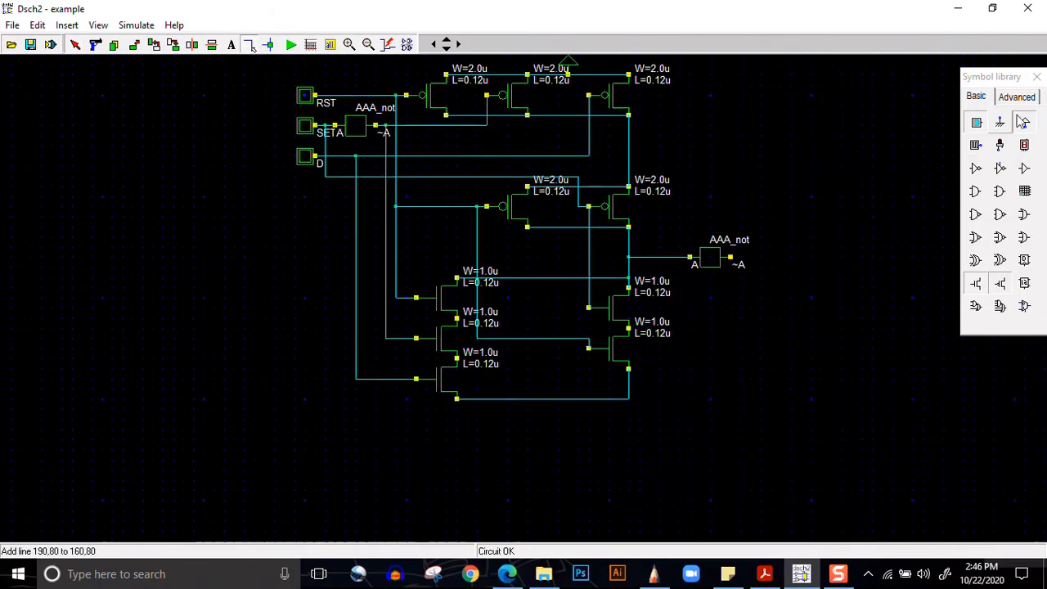
Add a light connected to the output of the new AAA_not block, and place a ground on the NMOS network's lower wire.
click(1000, 145)
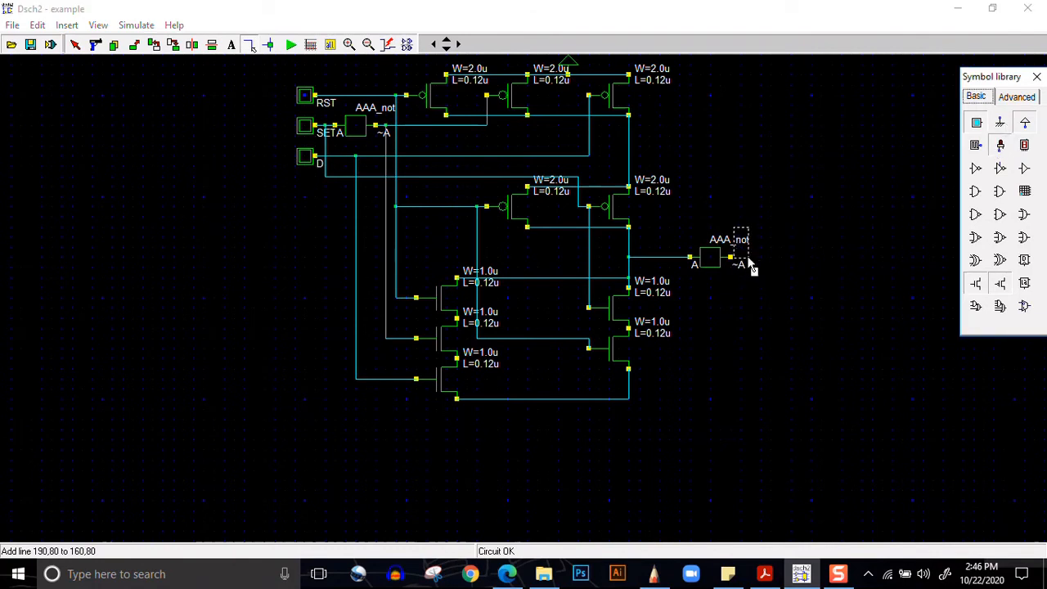
click(745, 257)
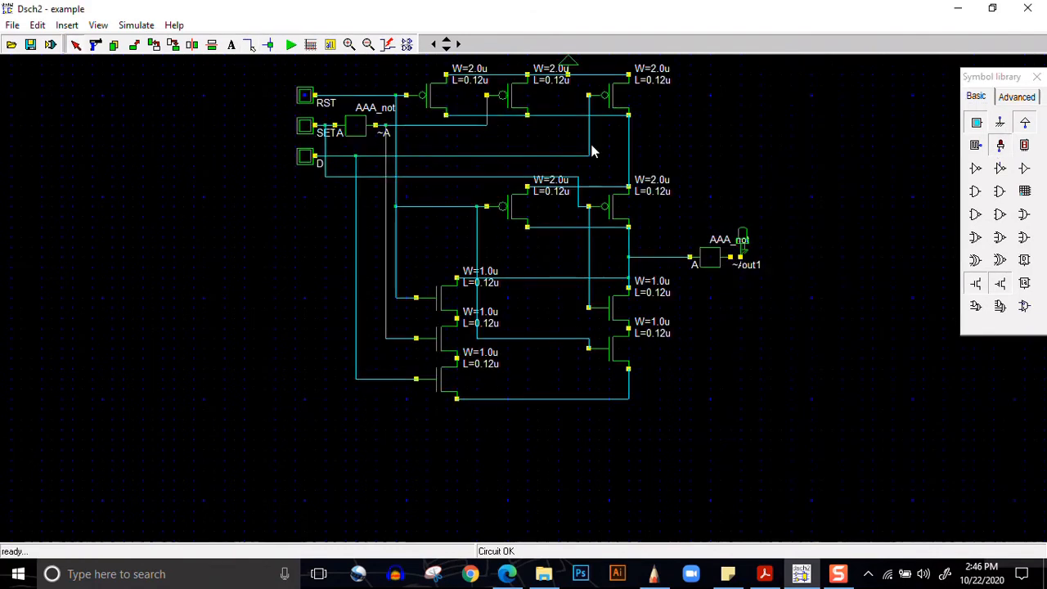
click(250, 44)
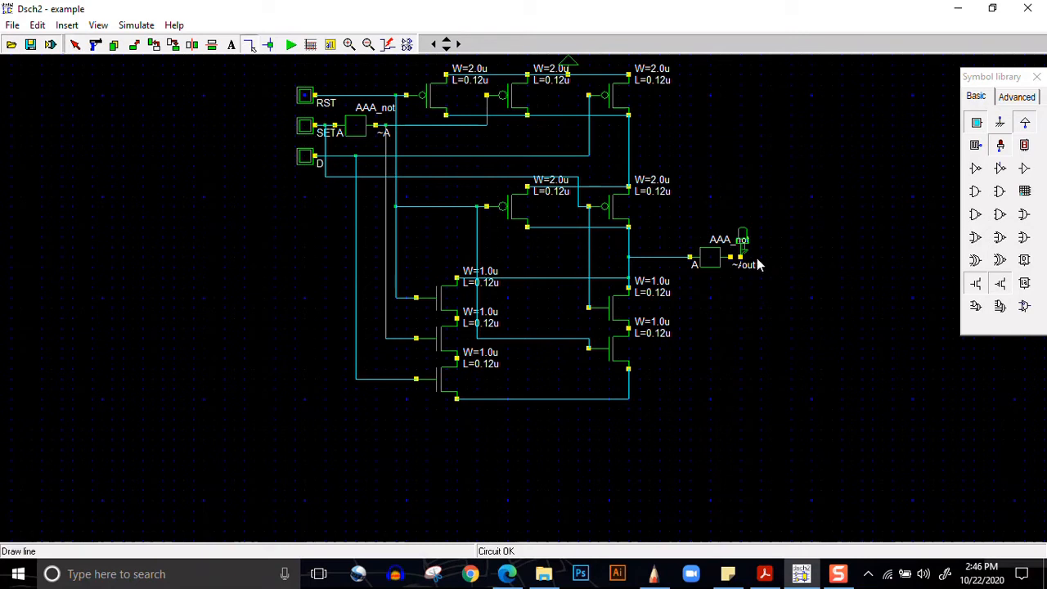
click(739, 260)
drag(733, 260, 732, 261)
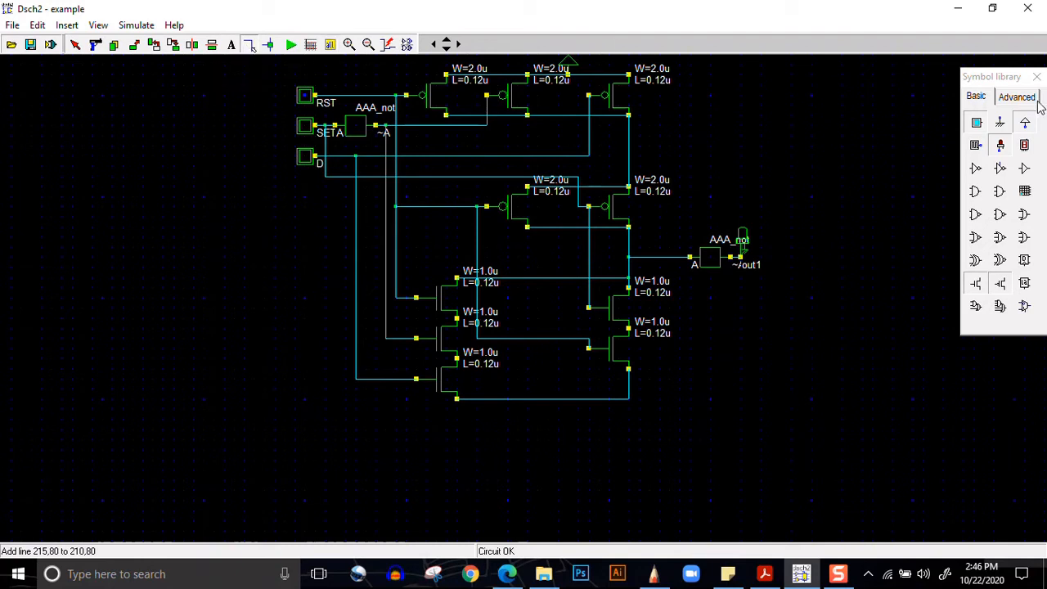
click(999, 124)
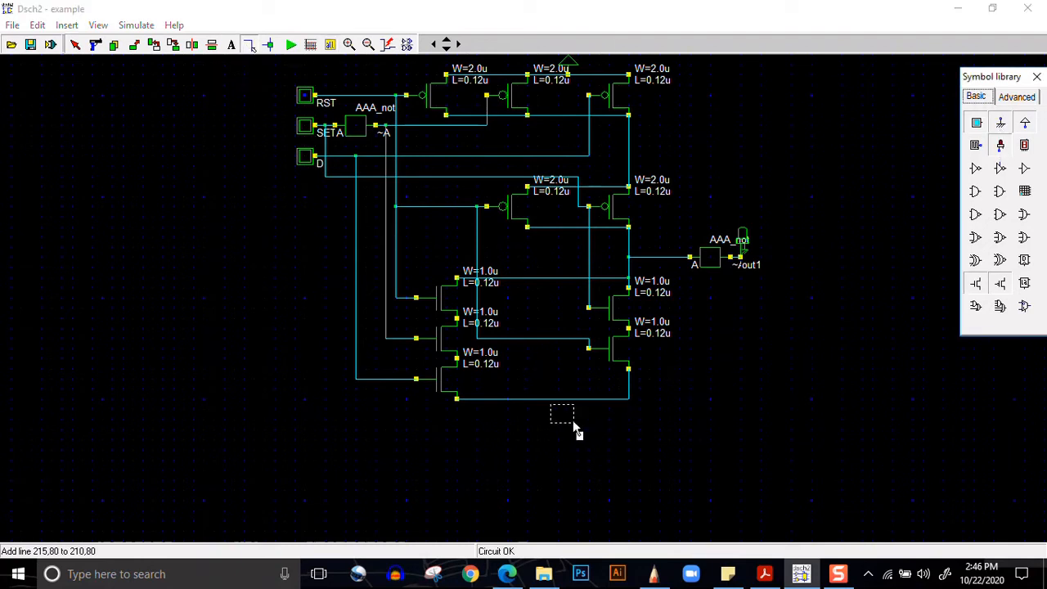
click(572, 417)
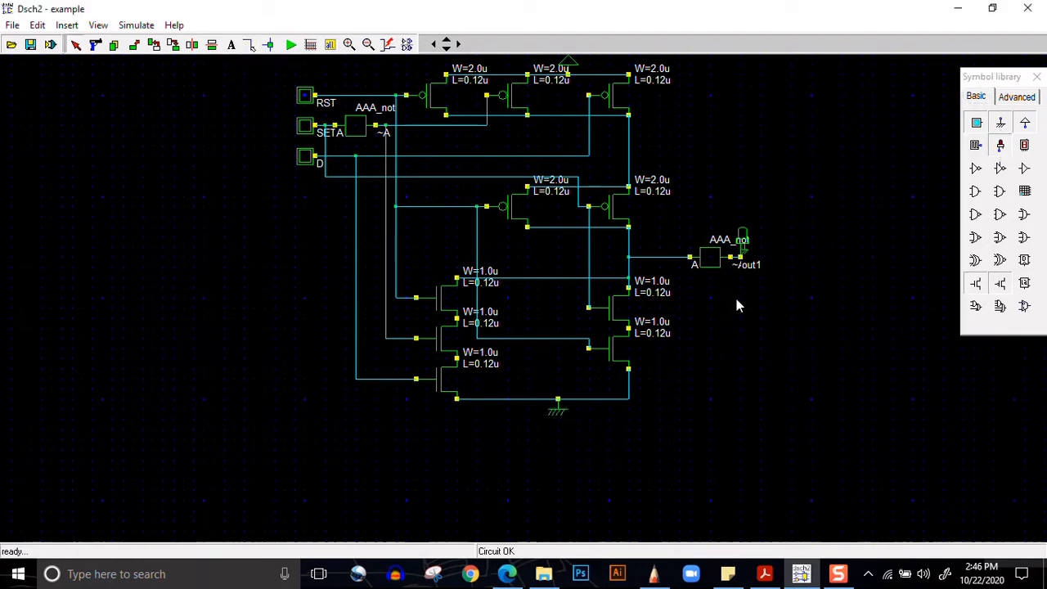
Rename the output light's pin to Din.
double_click(745, 237)
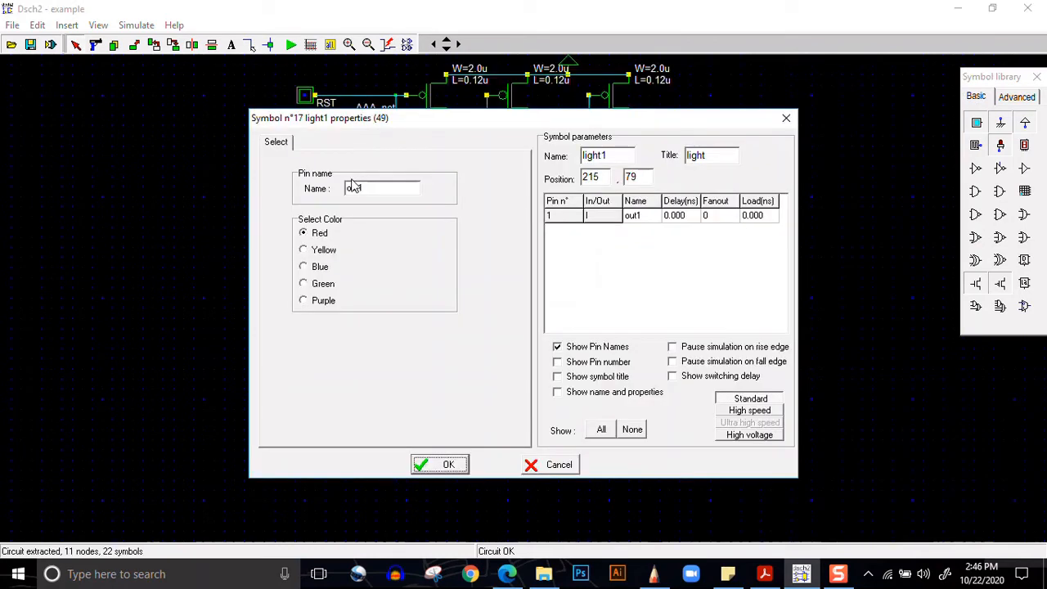
drag(380, 187, 345, 187)
text(Din)
click(443, 464)
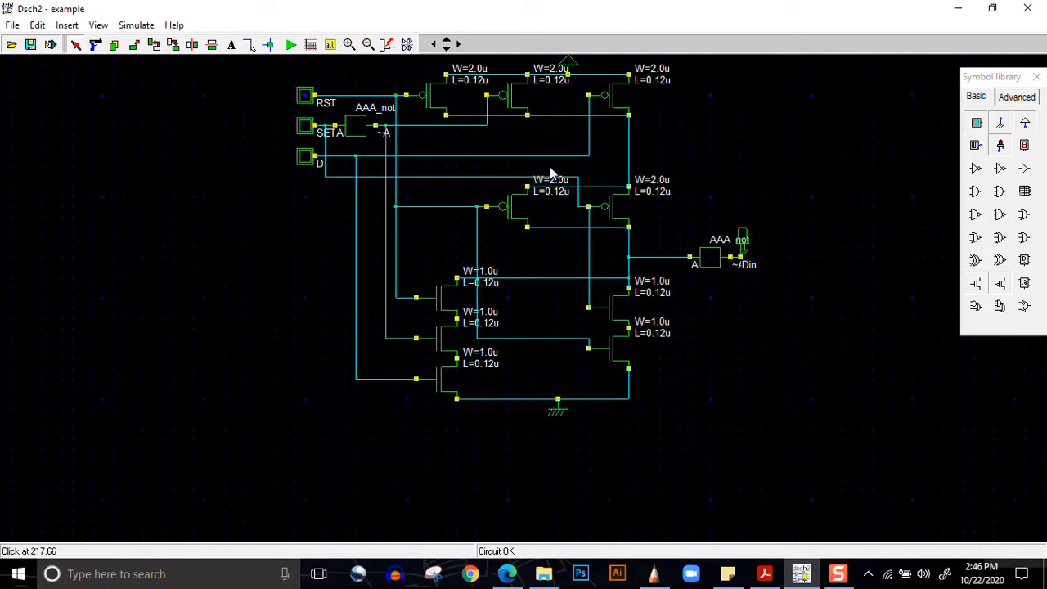
Run the simulation and toggle SET on and off while RST and D are 0 to check the output.
click(291, 44)
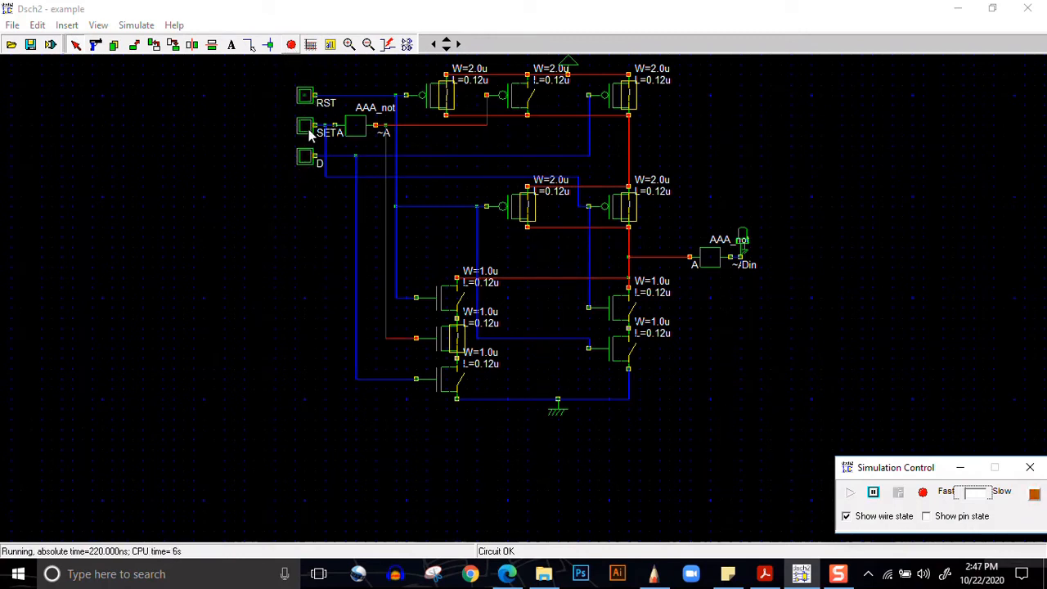
click(307, 126)
click(307, 126)
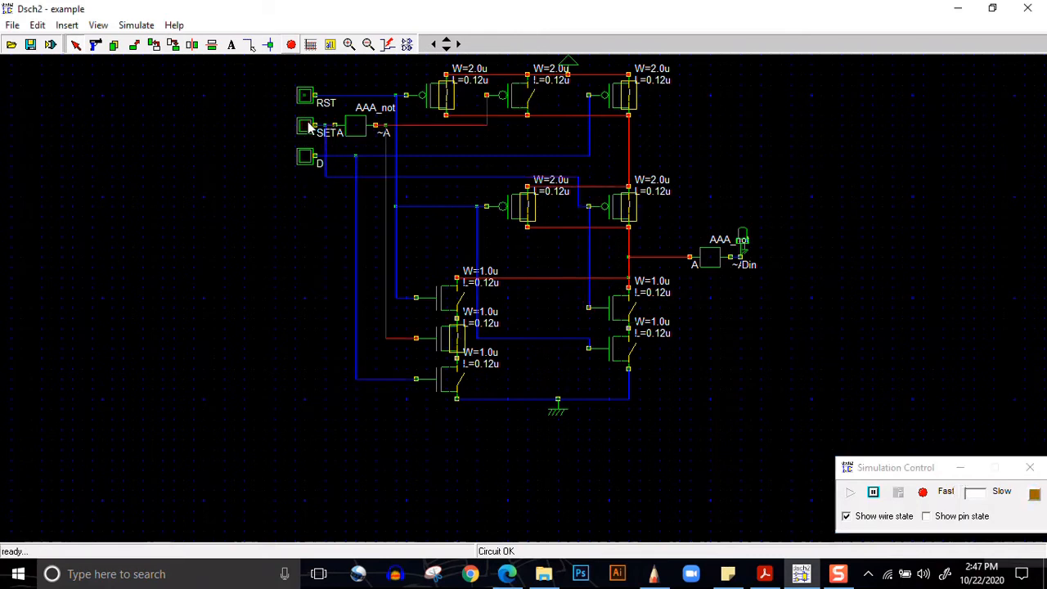
click(307, 126)
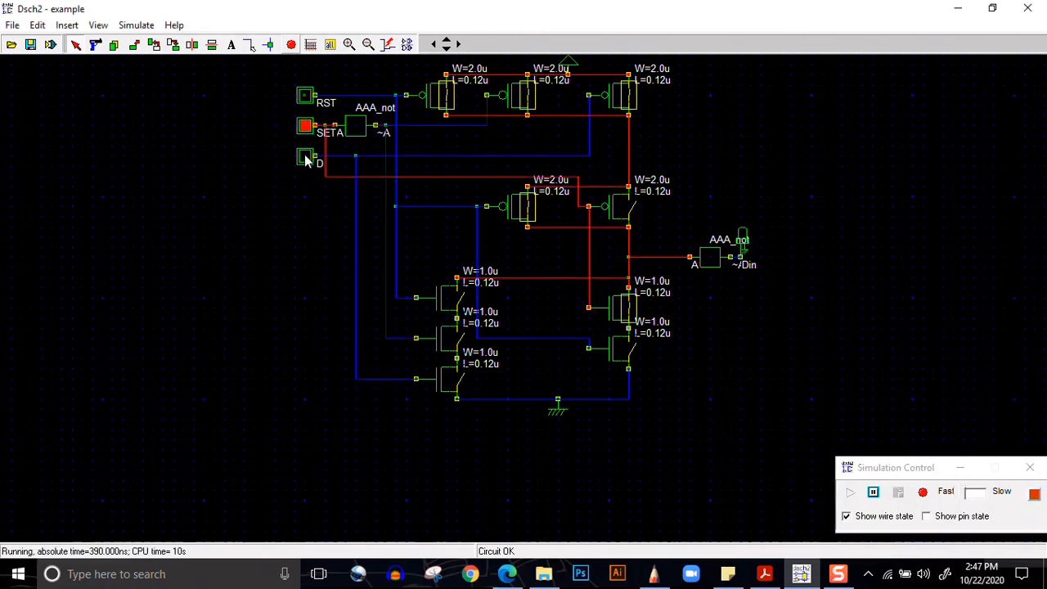
click(307, 126)
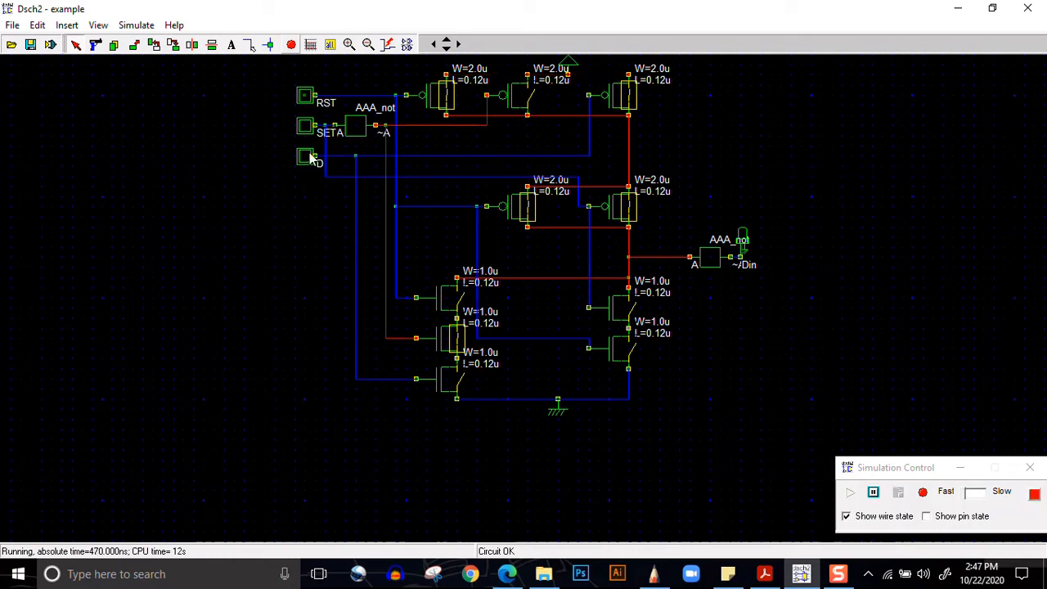
Test the output with RST at 1 by switching SET on, toggling D several times, and switching SET back off.
click(305, 97)
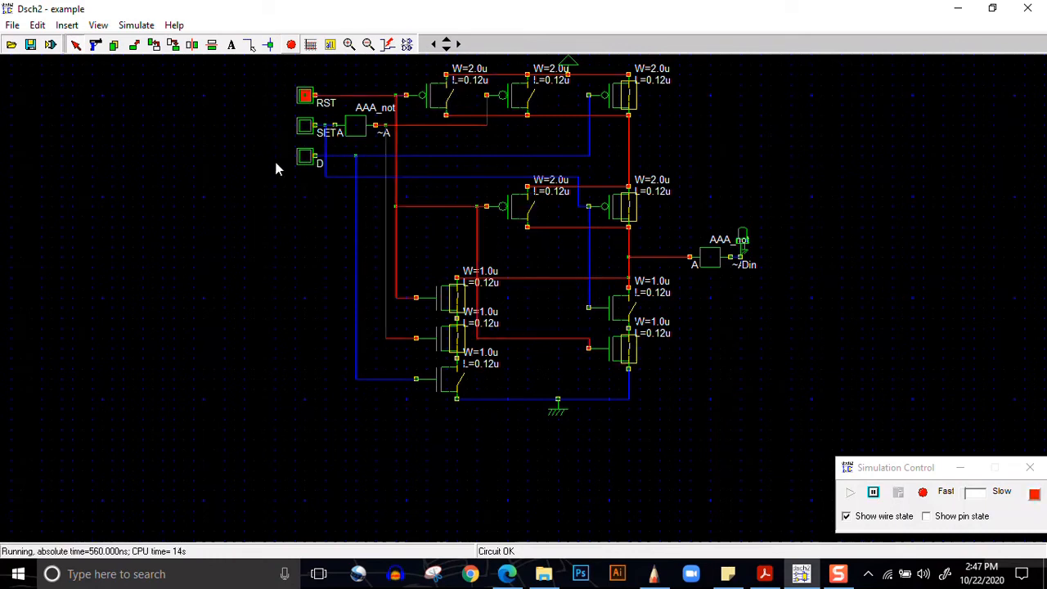
click(306, 127)
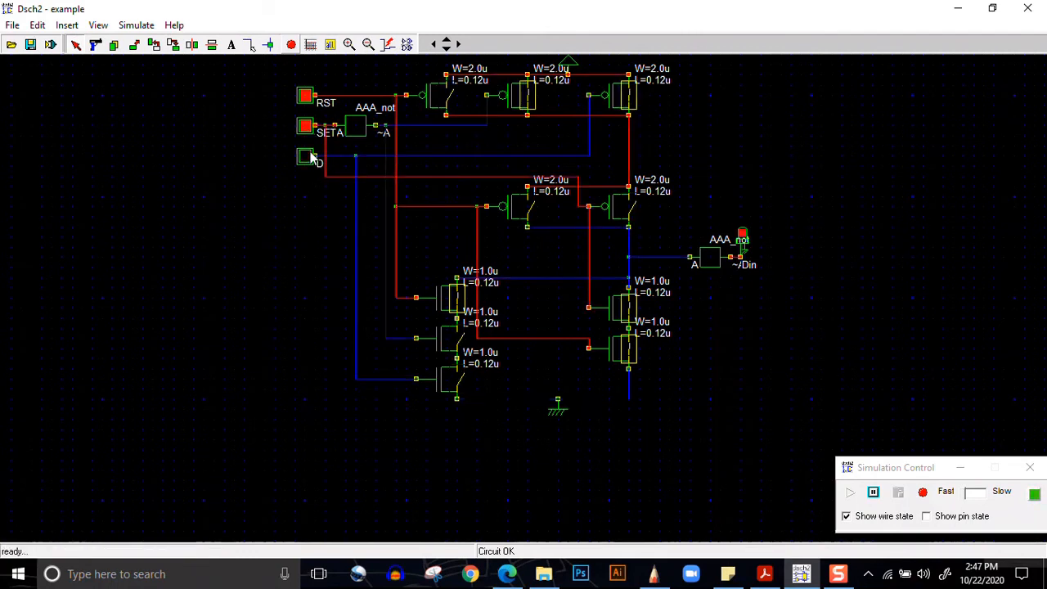
click(311, 156)
click(311, 156)
click(311, 156)
click(311, 156)
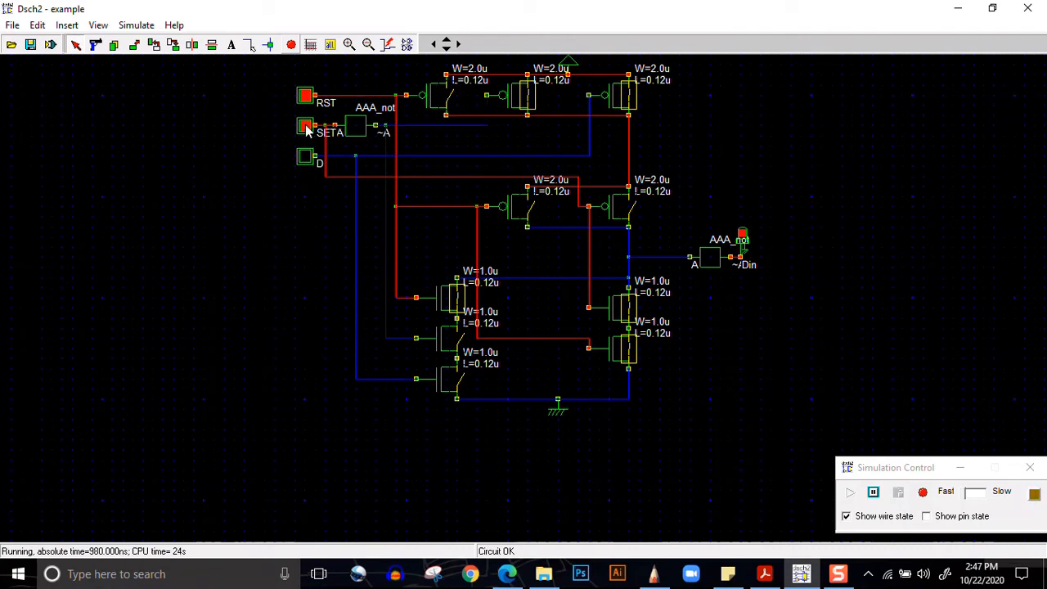
click(306, 128)
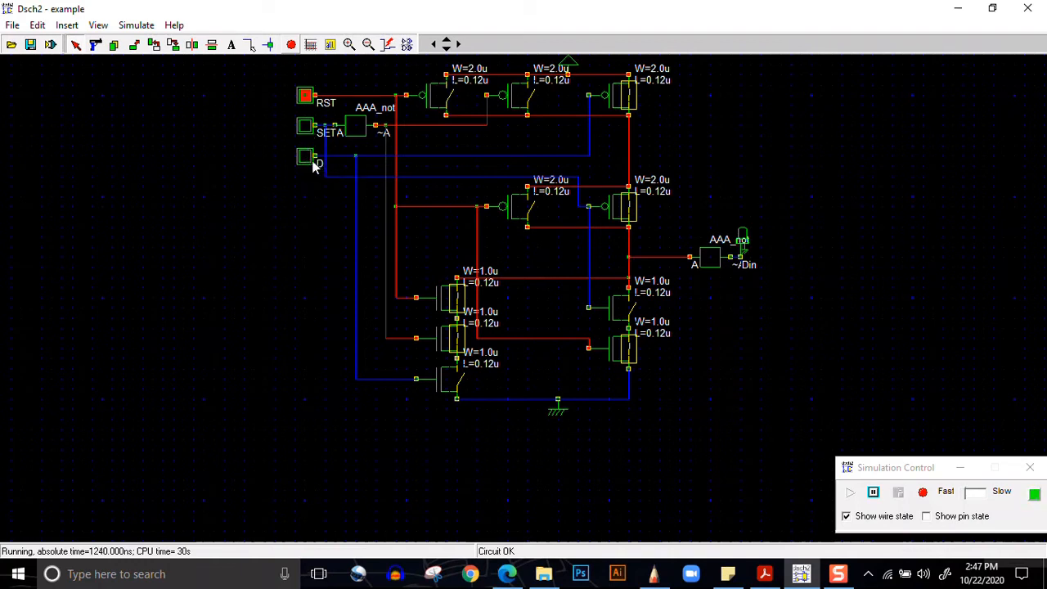
Toggle D on and off with RST at 1 and SET at 0, stop the simulation, and check the PDF's truth table.
click(305, 160)
click(305, 160)
click(290, 44)
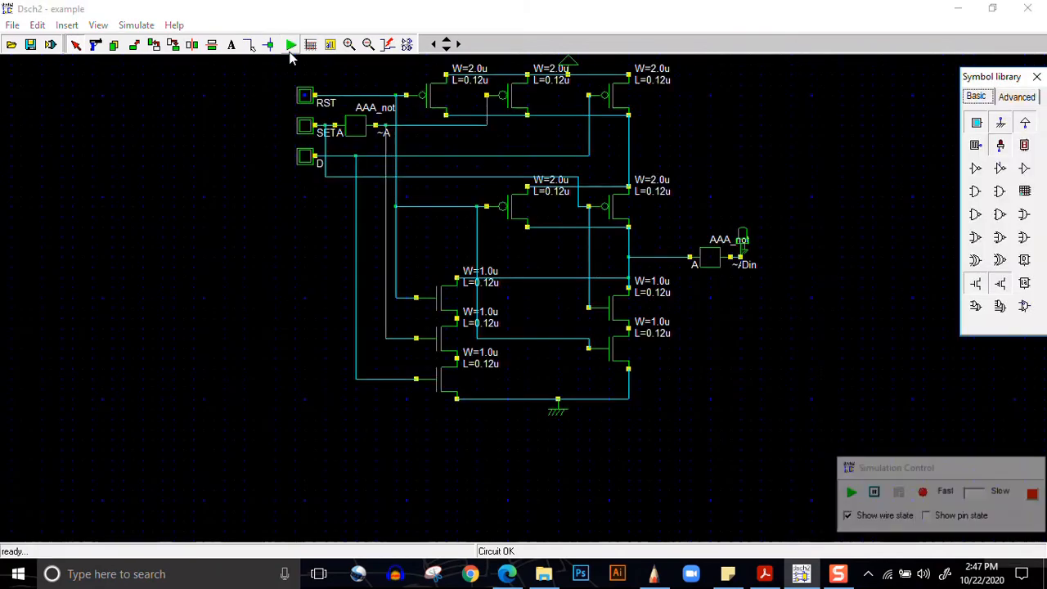
click(762, 574)
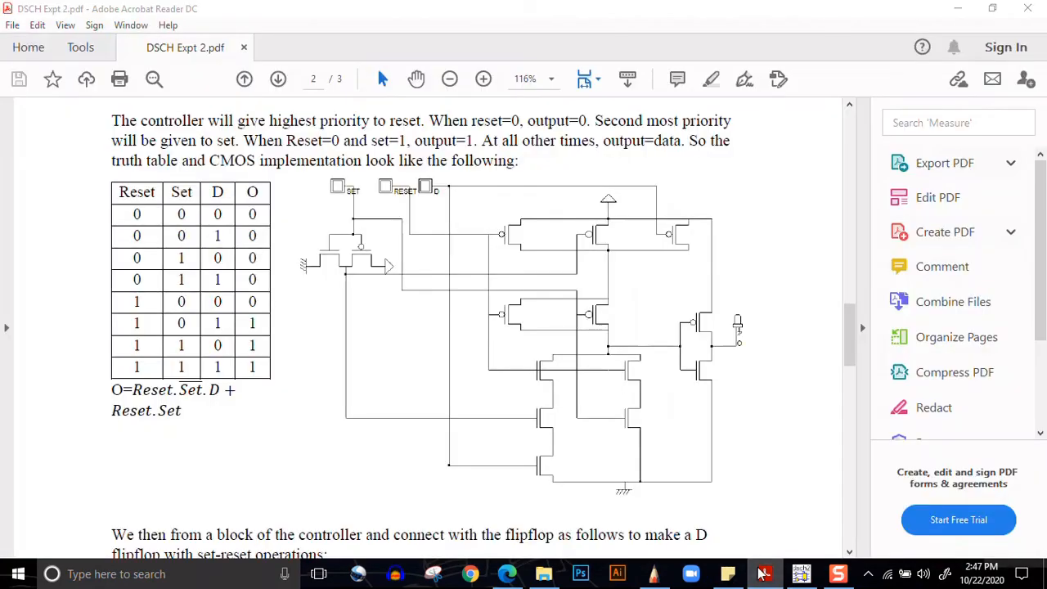
click(763, 574)
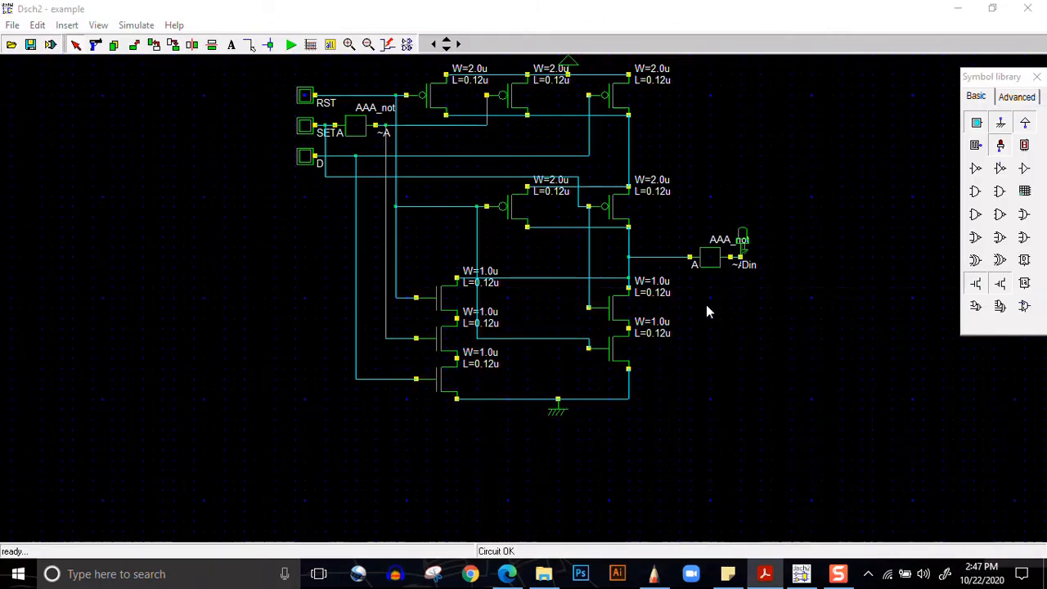
Save the controller schematic as AAA_control and generate a symbol from it under the same name.
click(12, 24)
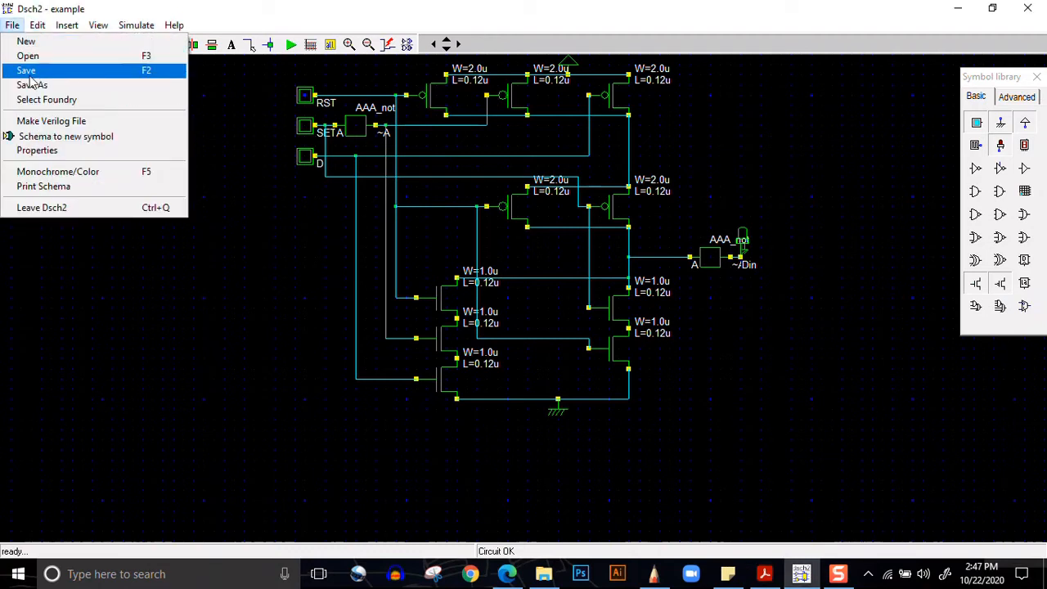
click(30, 85)
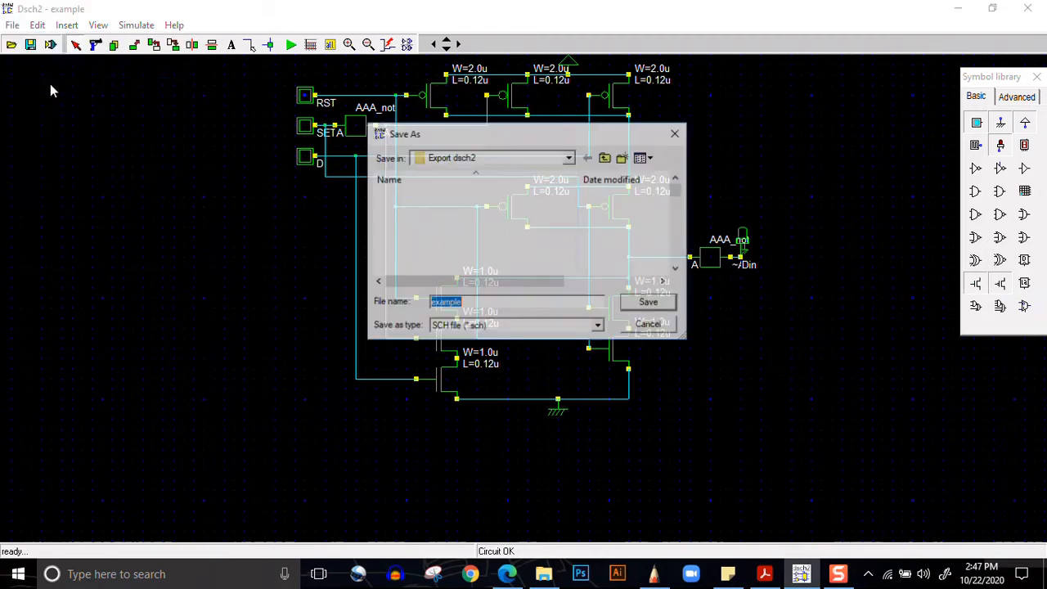
text(A)
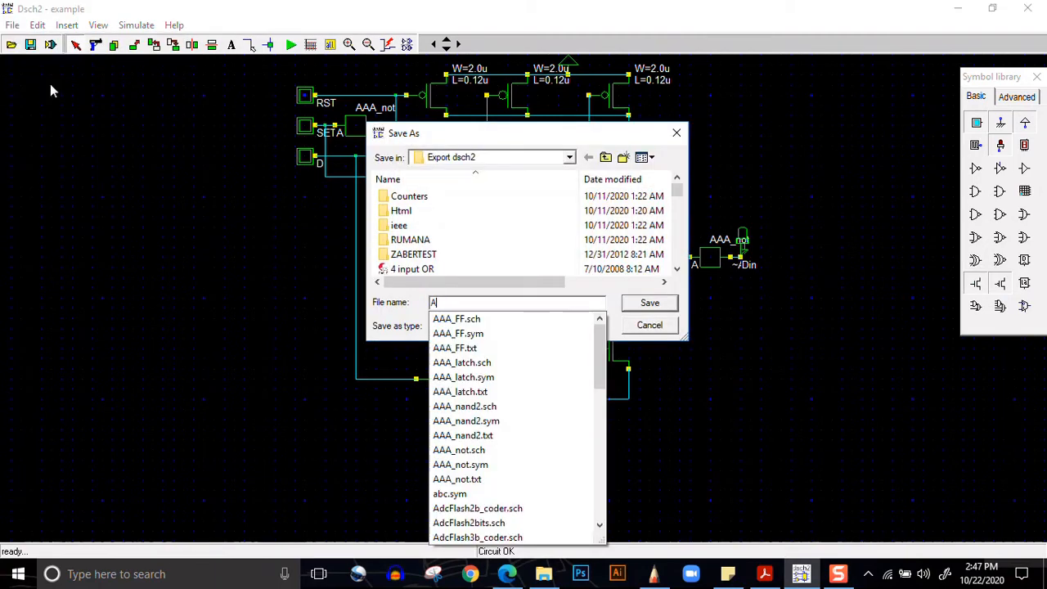
text(AA_cont)
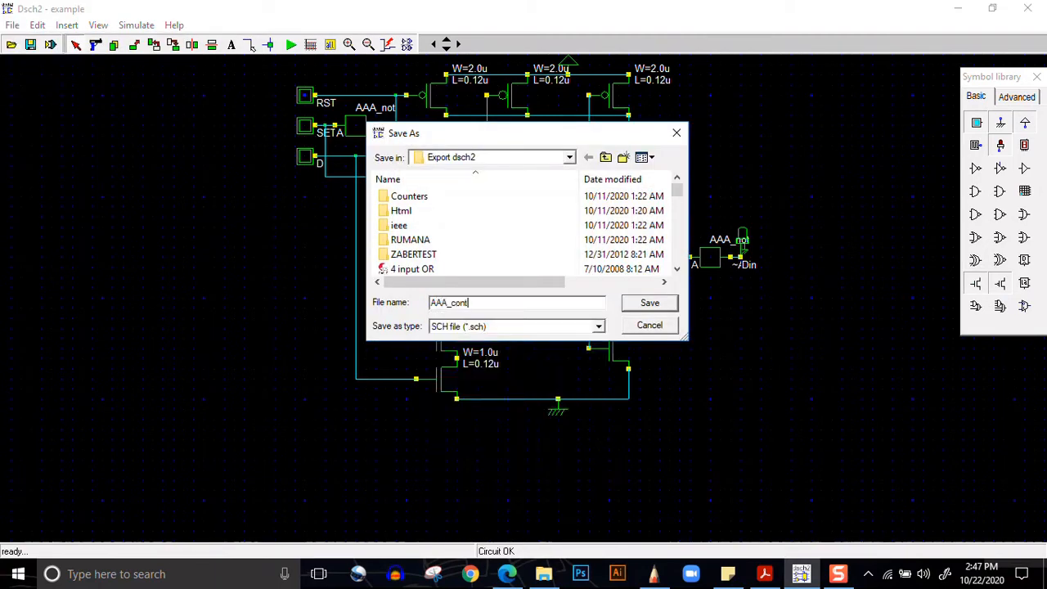
text(rol)
key(Return)
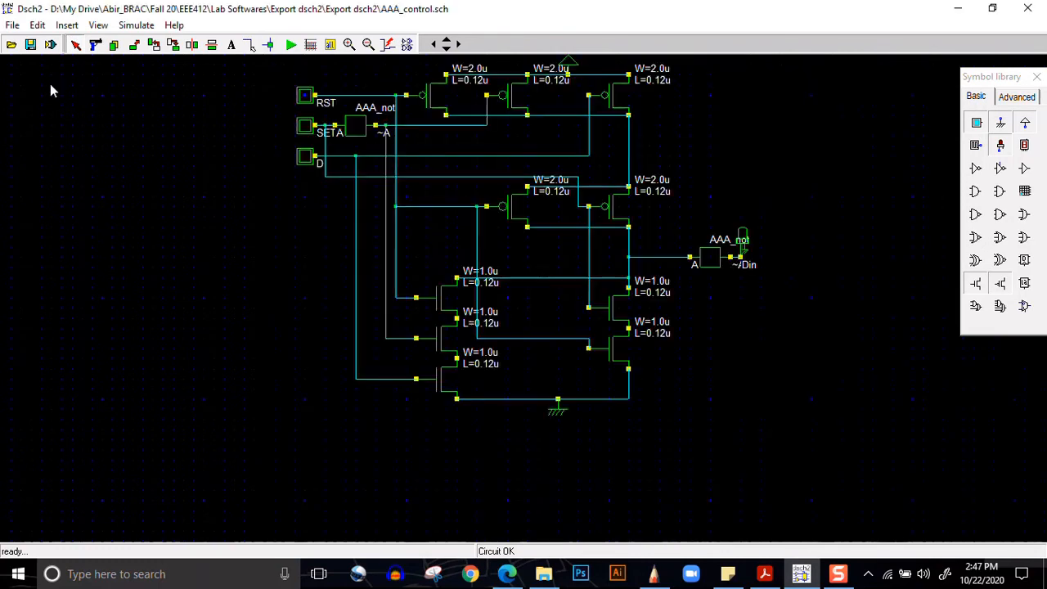
click(51, 46)
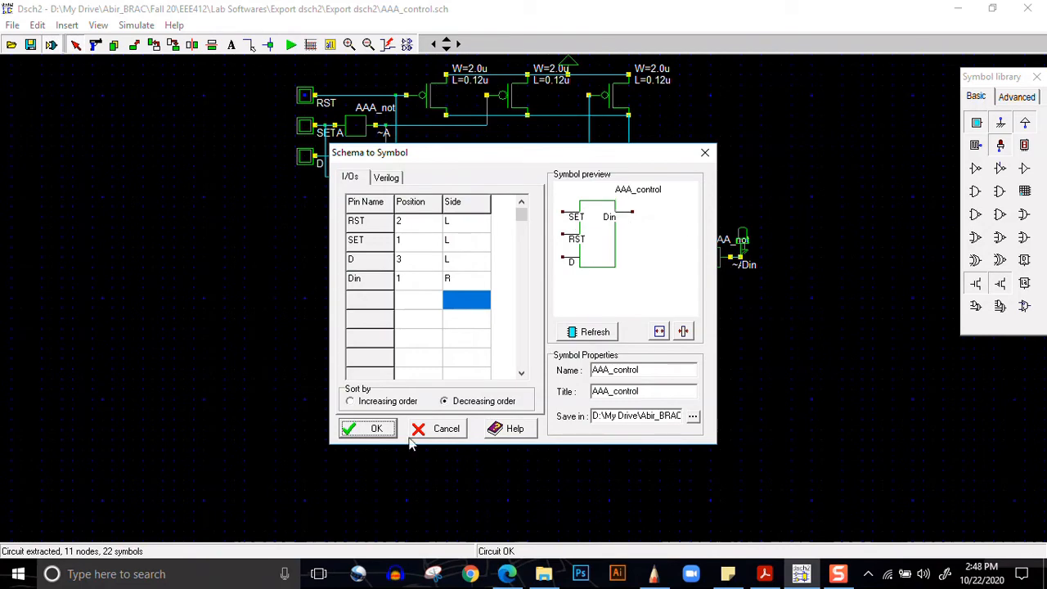
click(372, 428)
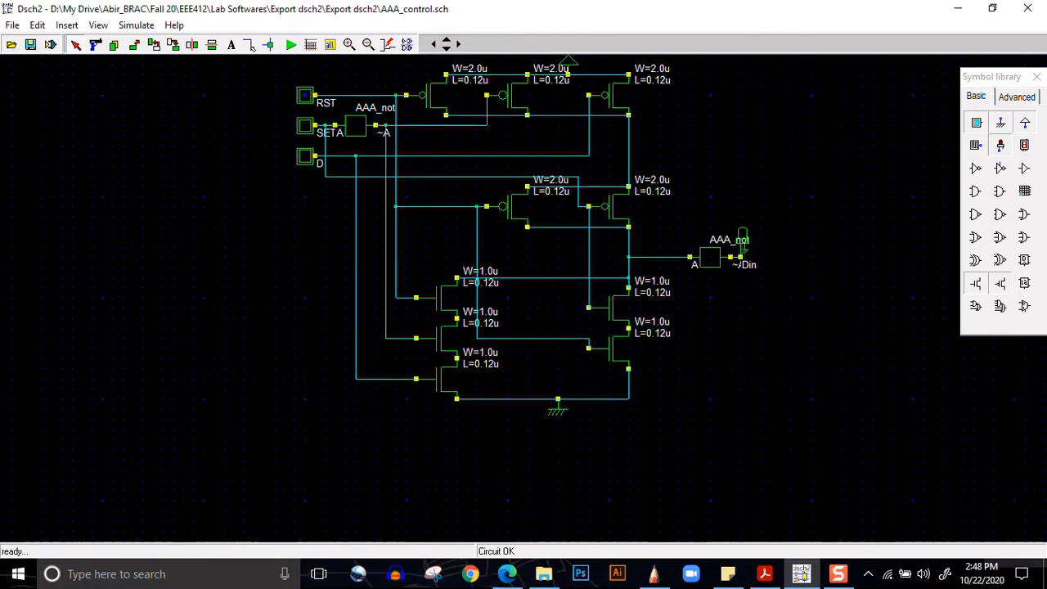
Start a new schematic and place the AAA_control symbol in it.
click(12, 27)
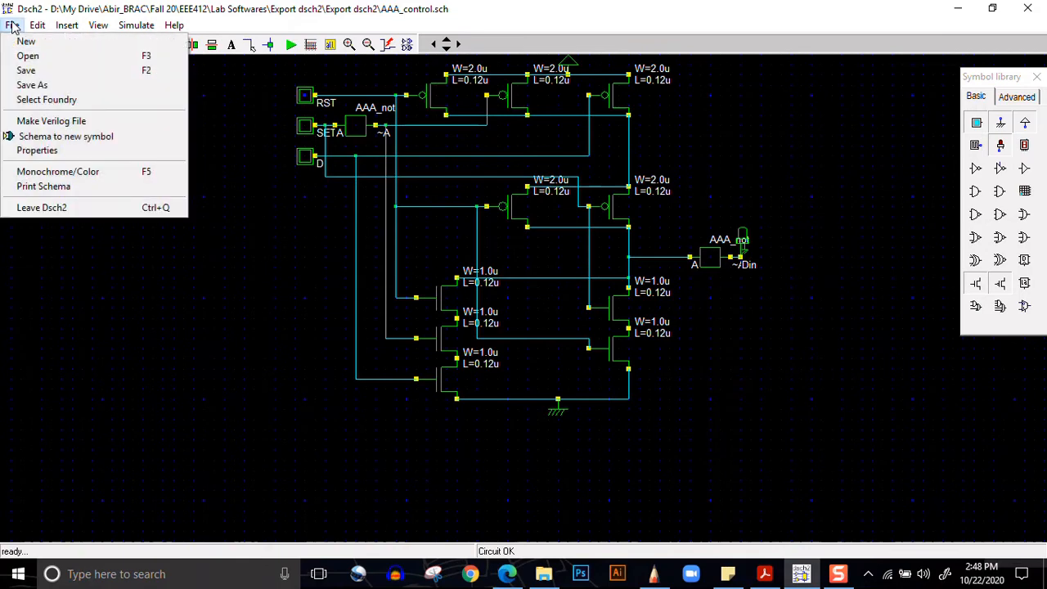
click(29, 41)
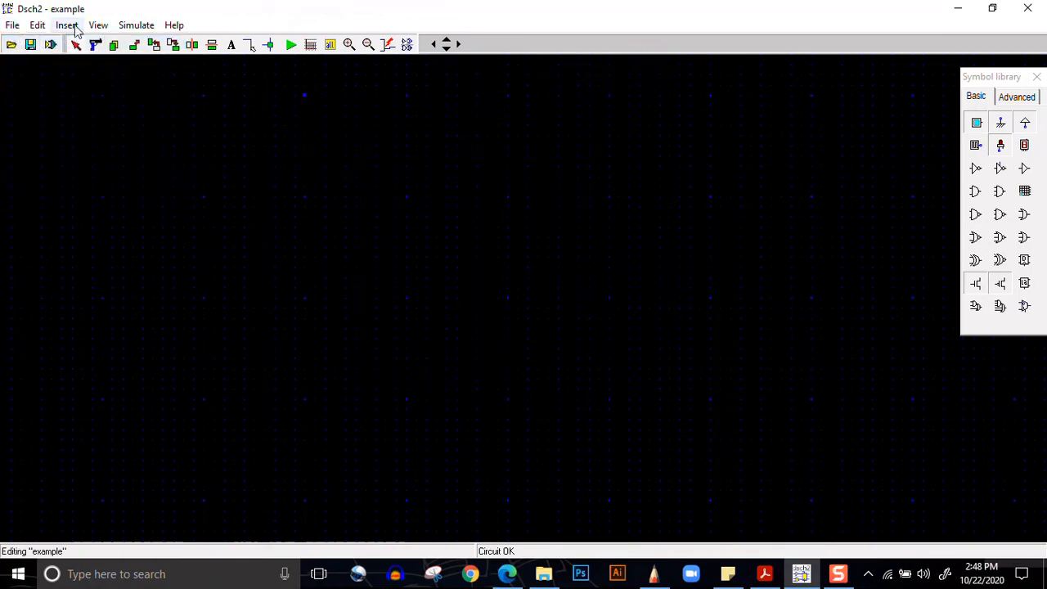
click(66, 26)
click(130, 98)
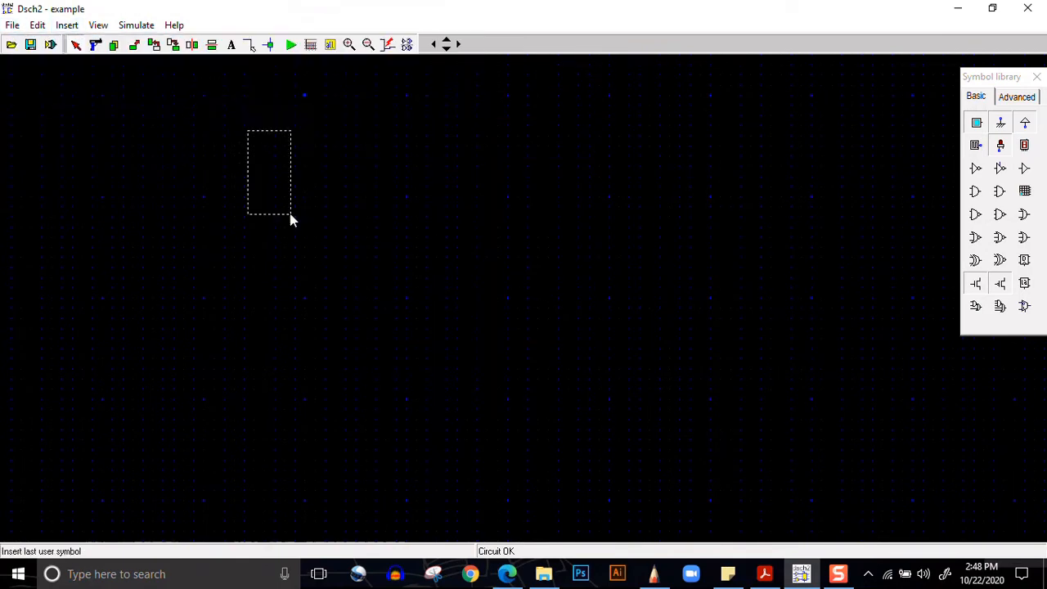
click(348, 270)
Insert the user symbol AAA_FF.sym and position it beside AAA_control, with its D pin level with the Din output.
click(67, 25)
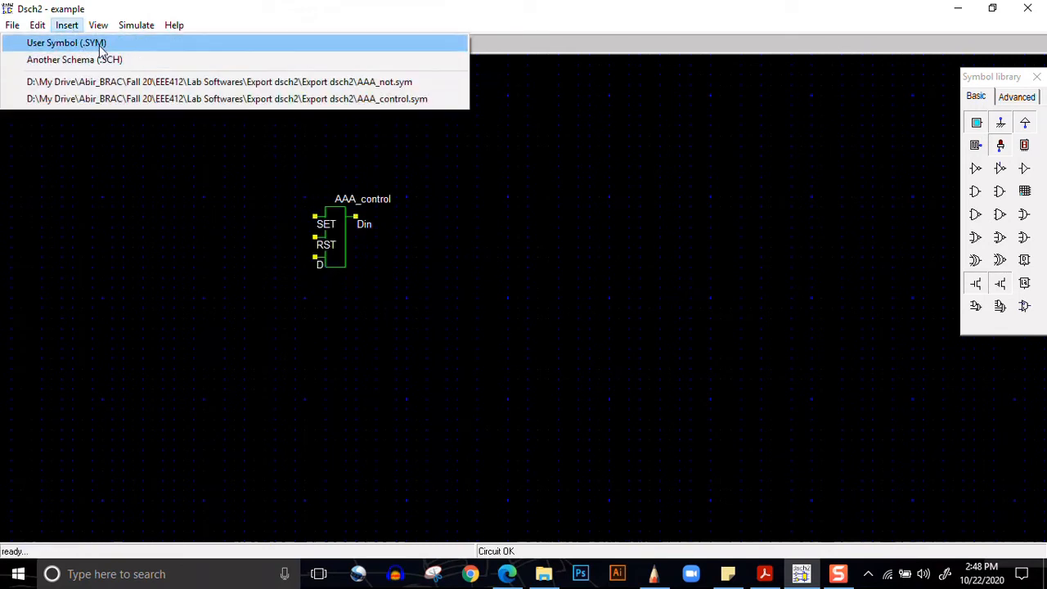
click(98, 42)
text(aa)
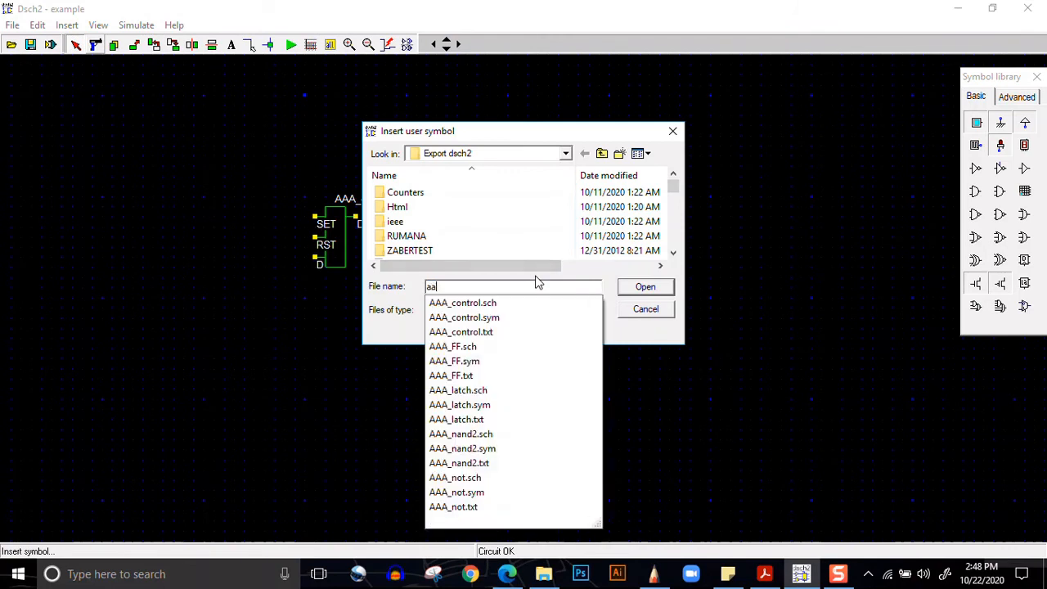
text(a_ff)
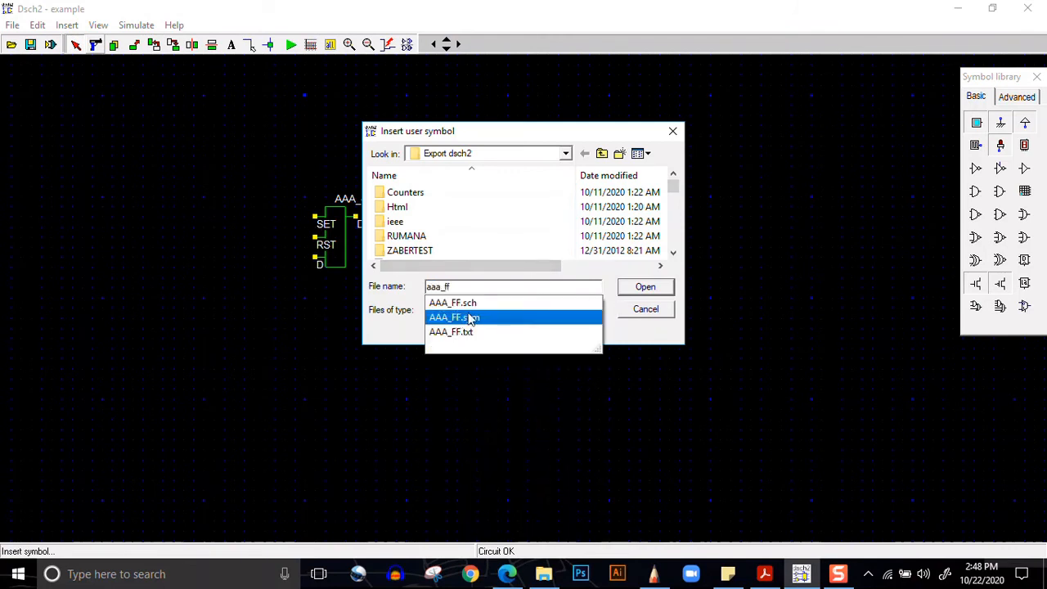
click(468, 321)
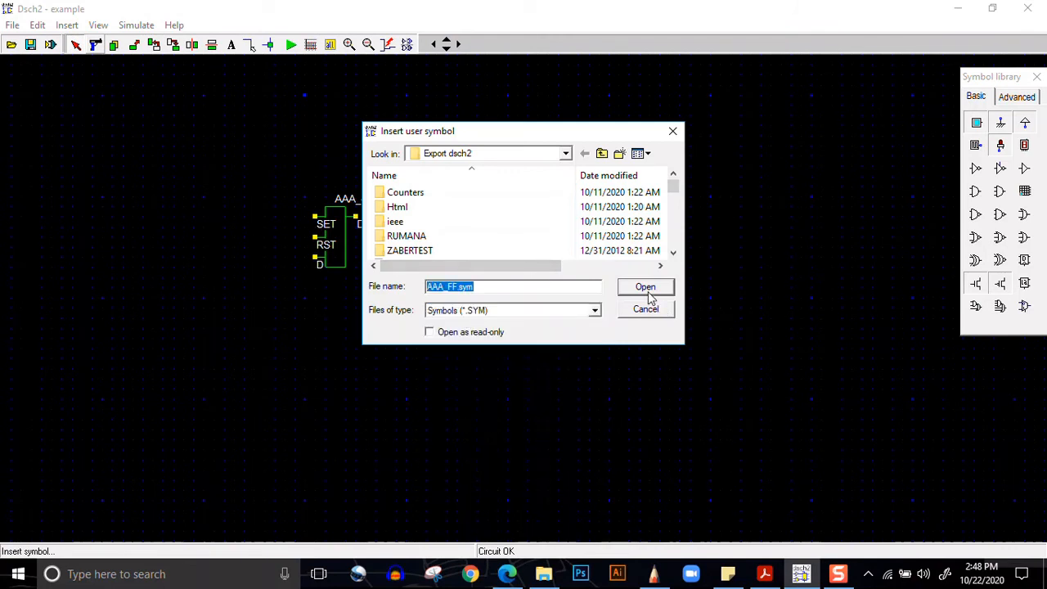
click(654, 287)
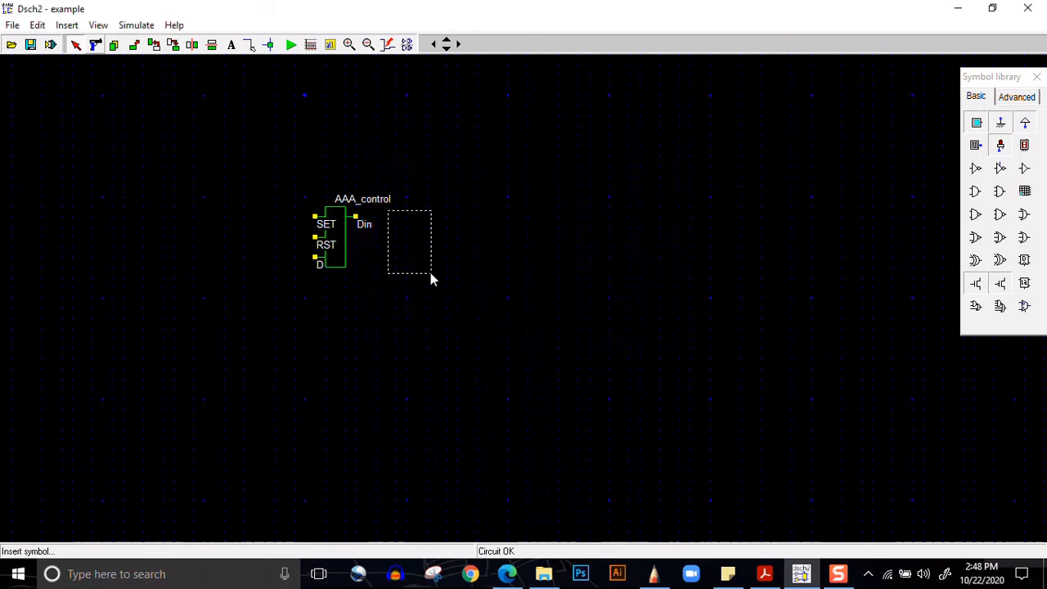
click(429, 267)
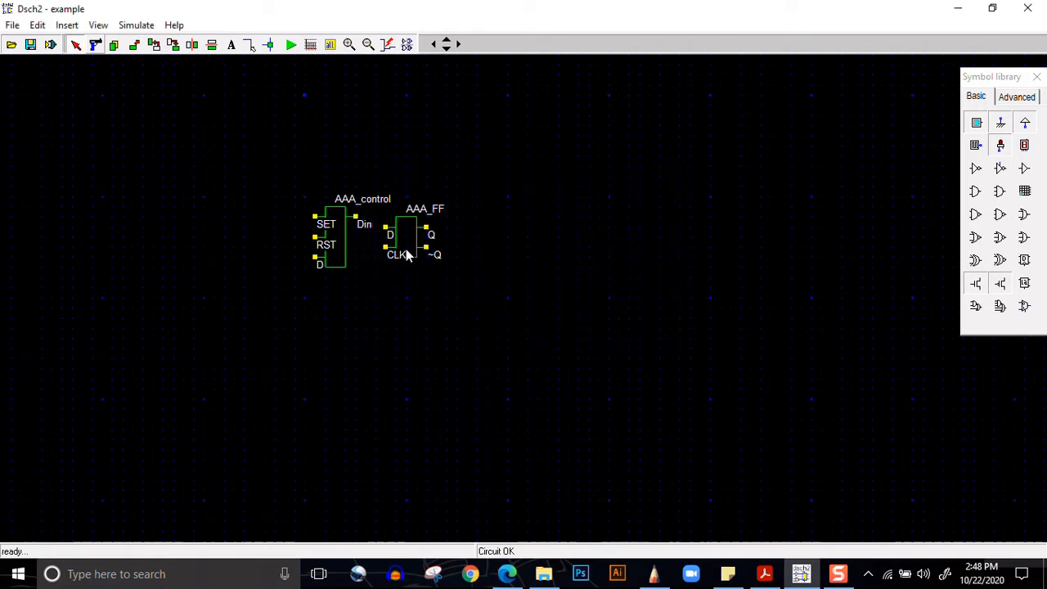
drag(405, 250, 432, 232)
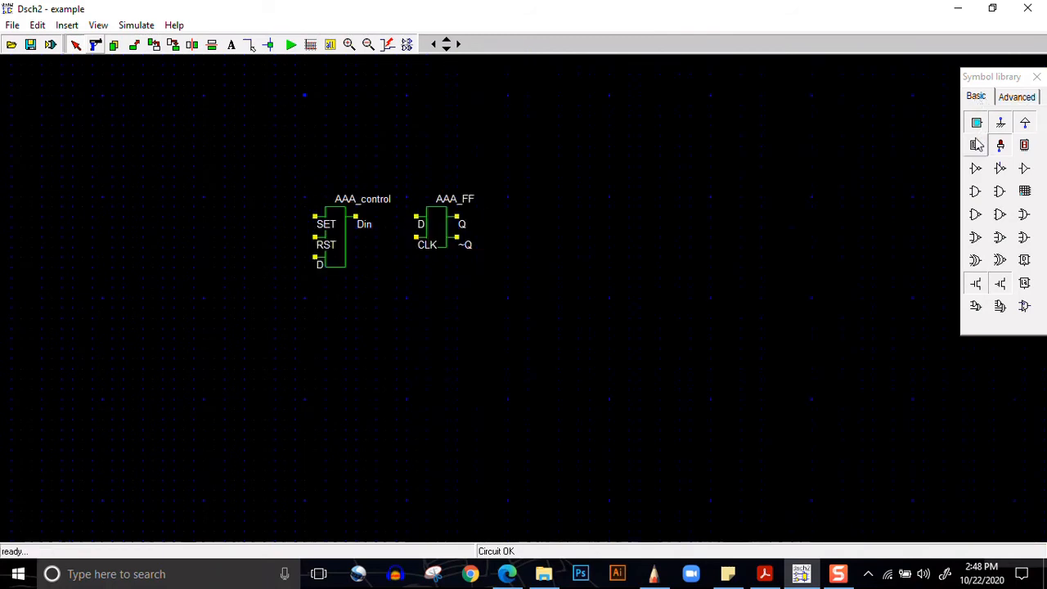
Attach an input button to AAA_control's SET pin and name it SET.
drag(979, 125, 311, 214)
double_click(310, 214)
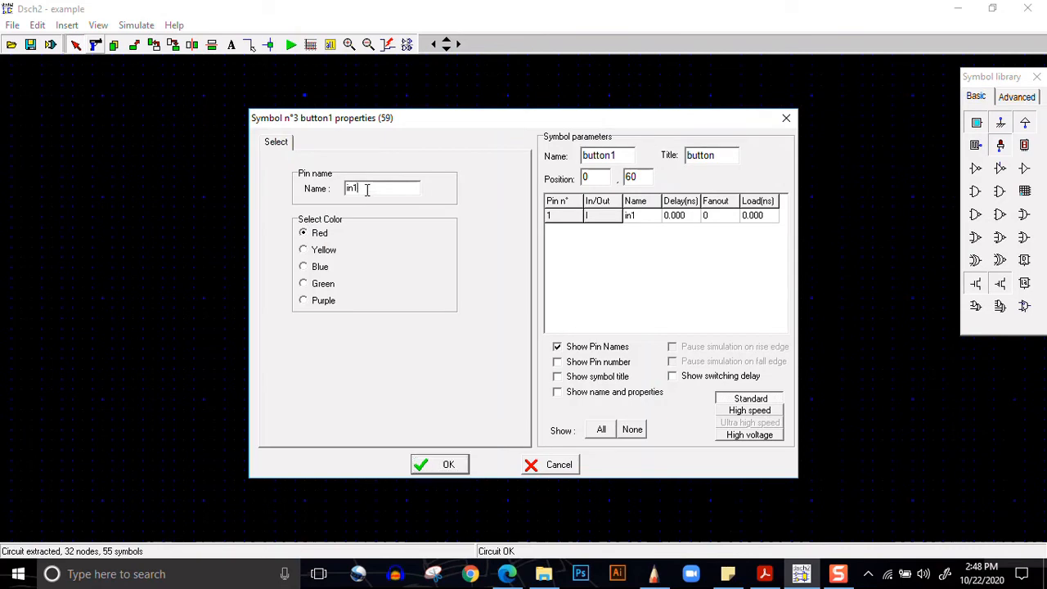
drag(365, 189, 315, 193)
click(455, 471)
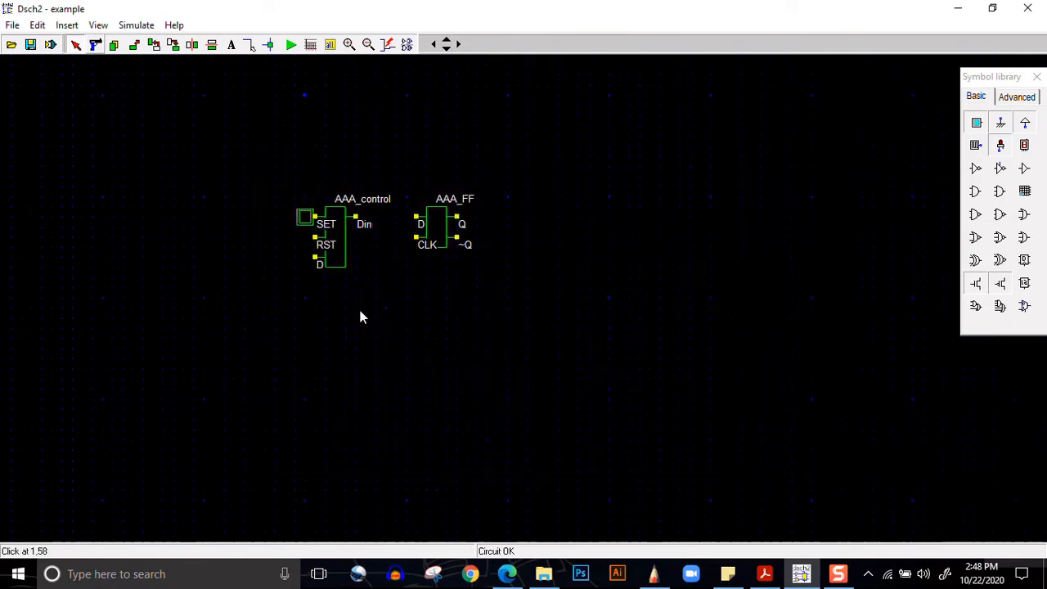
Attach an input button to AAA_control's RST pin and name it RST.
drag(975, 123, 307, 243)
double_click(305, 235)
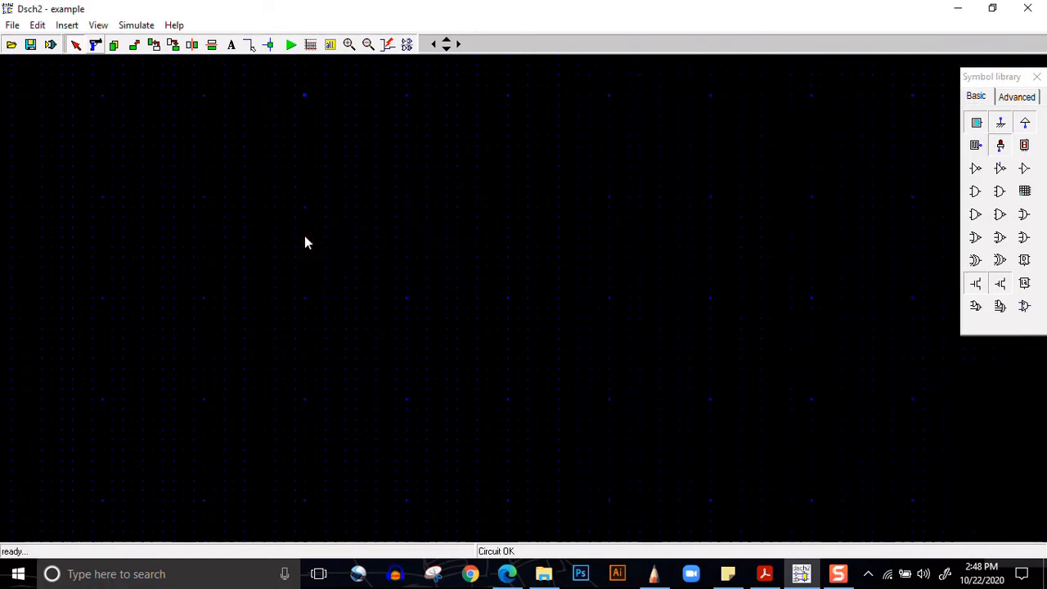
drag(393, 186, 283, 199)
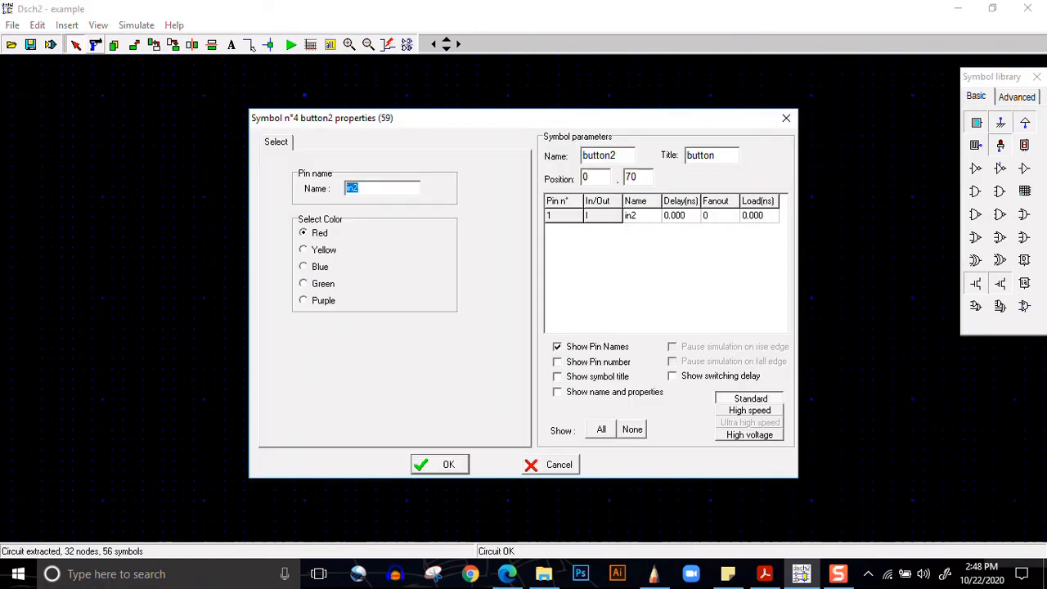
text(RST)
click(448, 465)
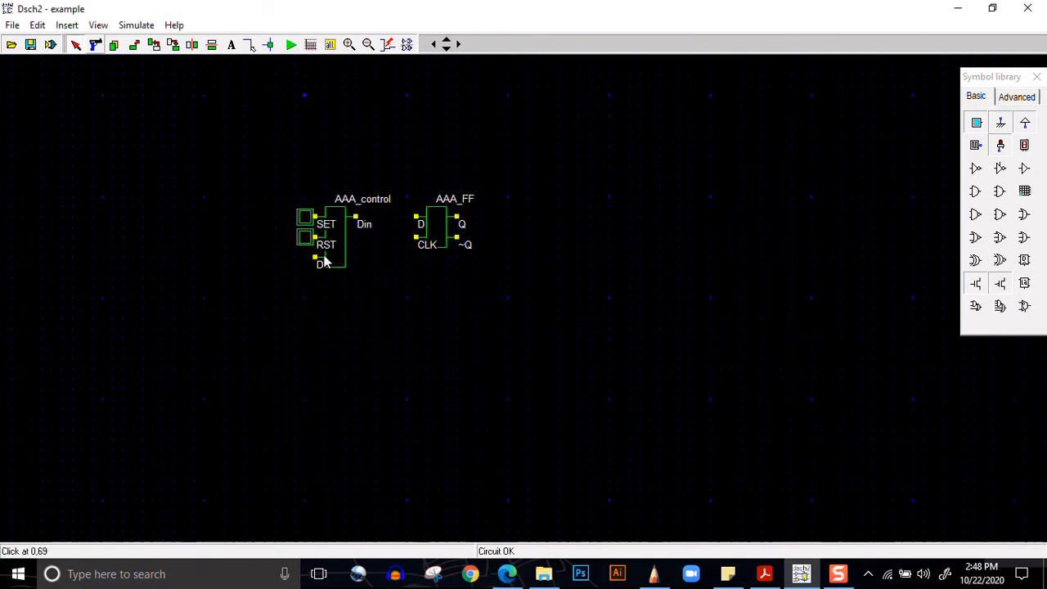
Attach an input button to AAA_control's D pin and name it D.
drag(970, 123, 310, 267)
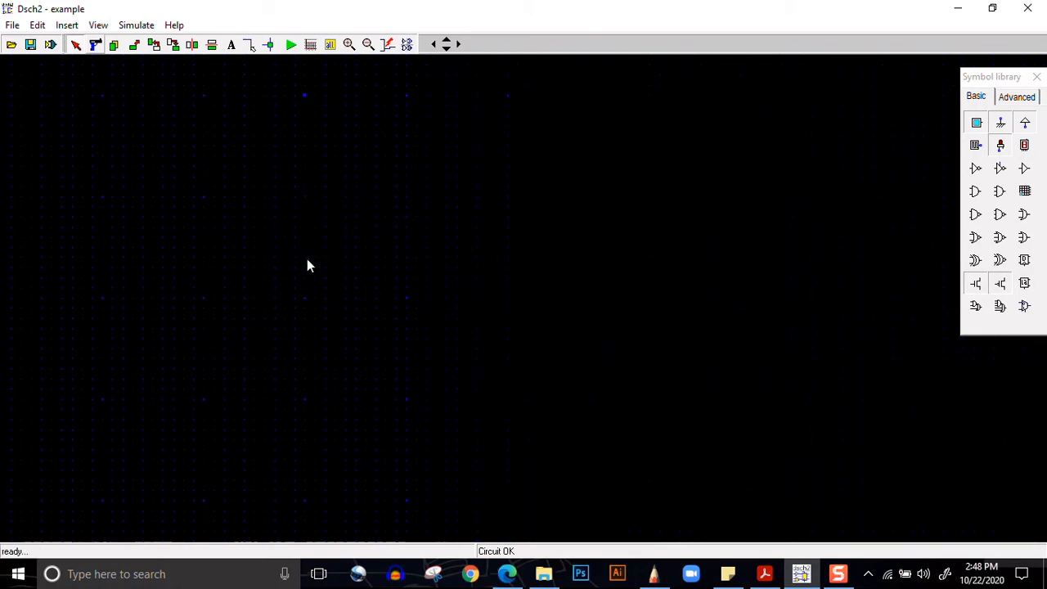
double_click(306, 260)
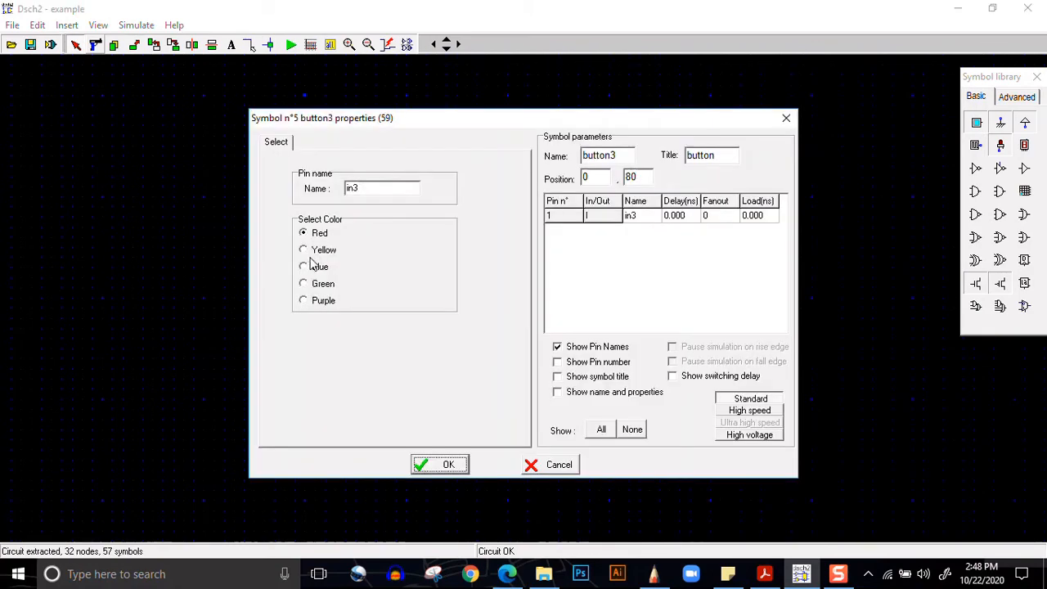
double_click(360, 189)
text(D)
click(440, 464)
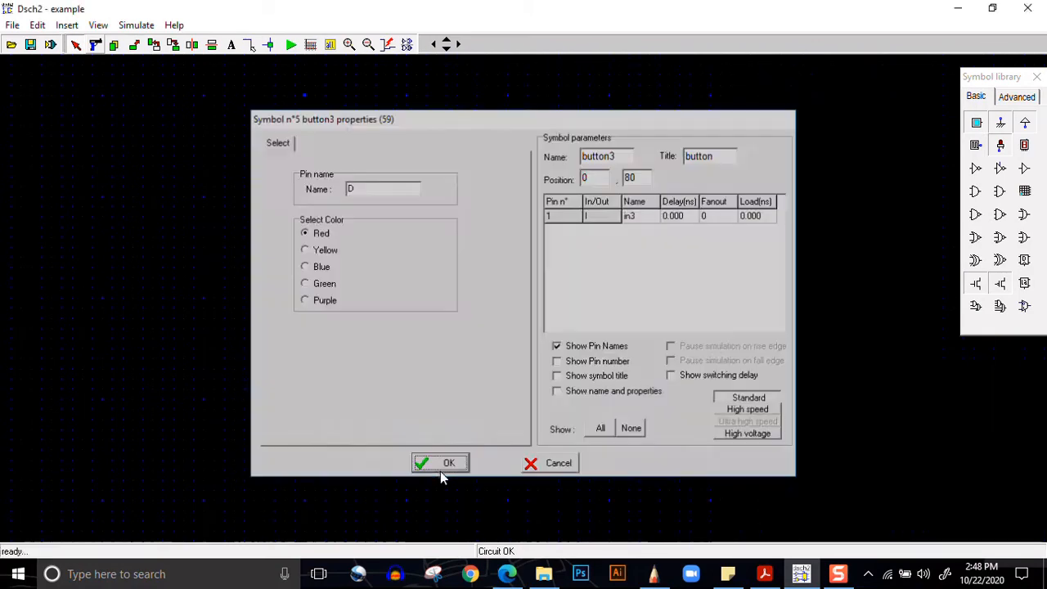
Attach an input button to the AAA_FF block's CLK pin and name it CLK.
click(976, 123)
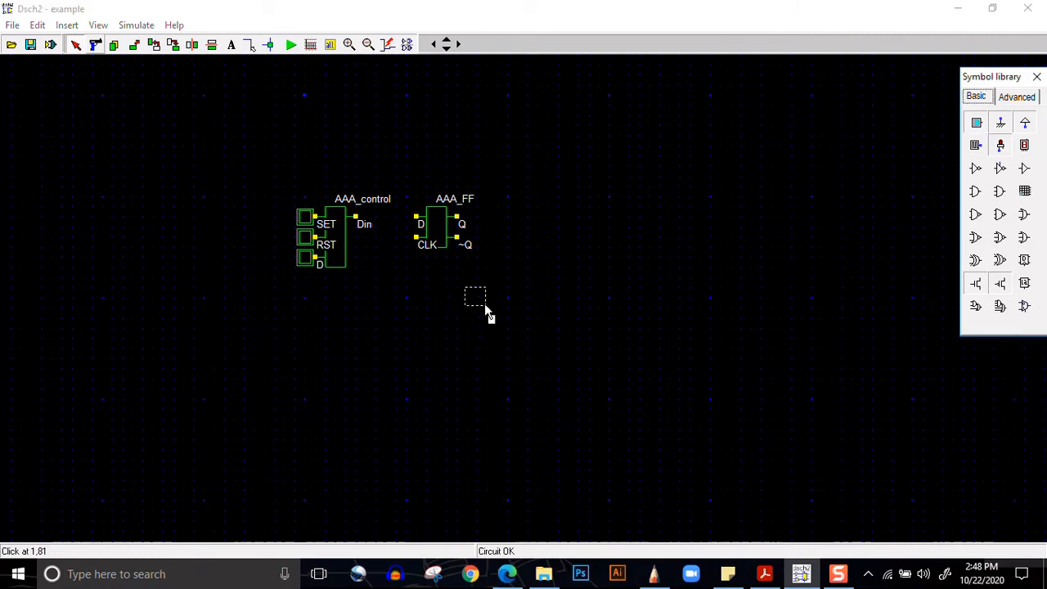
click(415, 246)
double_click(409, 240)
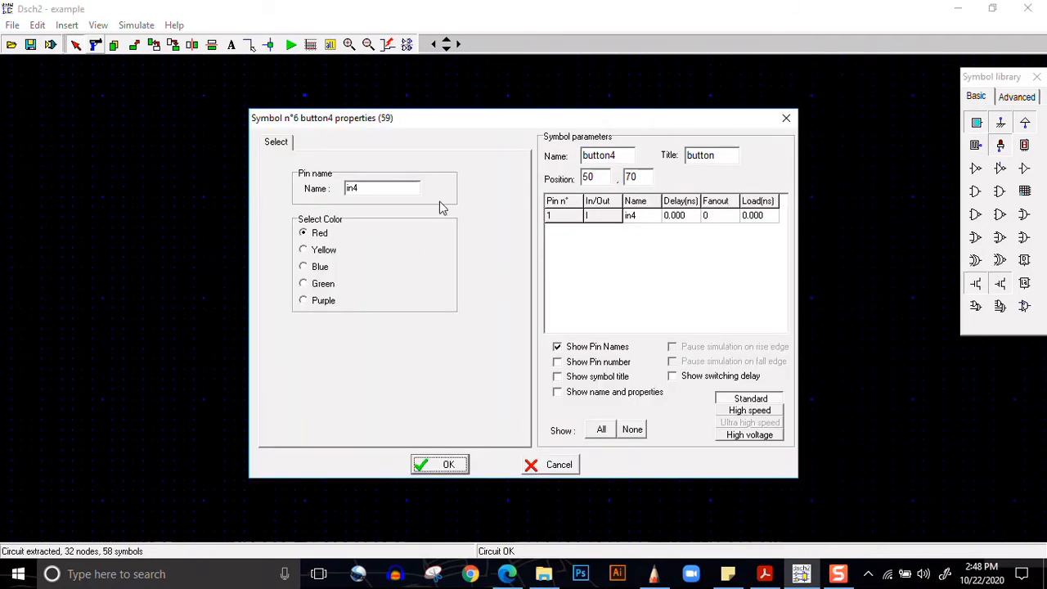
double_click(409, 185)
text(CLK)
key(Return)
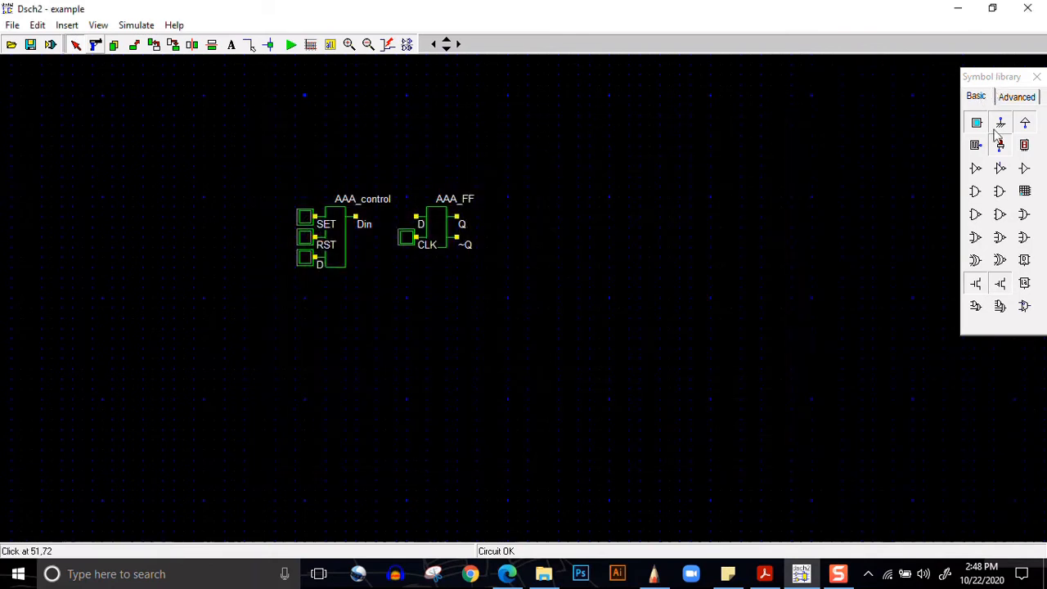
Wire AAA_control's Din output to the D input of AAA_FF.
click(249, 45)
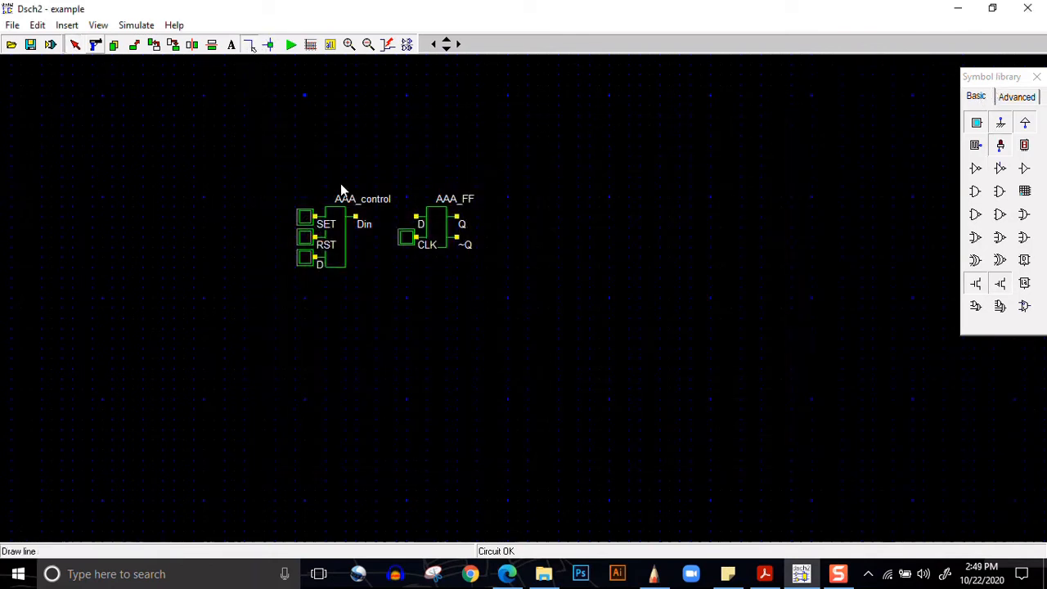
drag(356, 217, 416, 217)
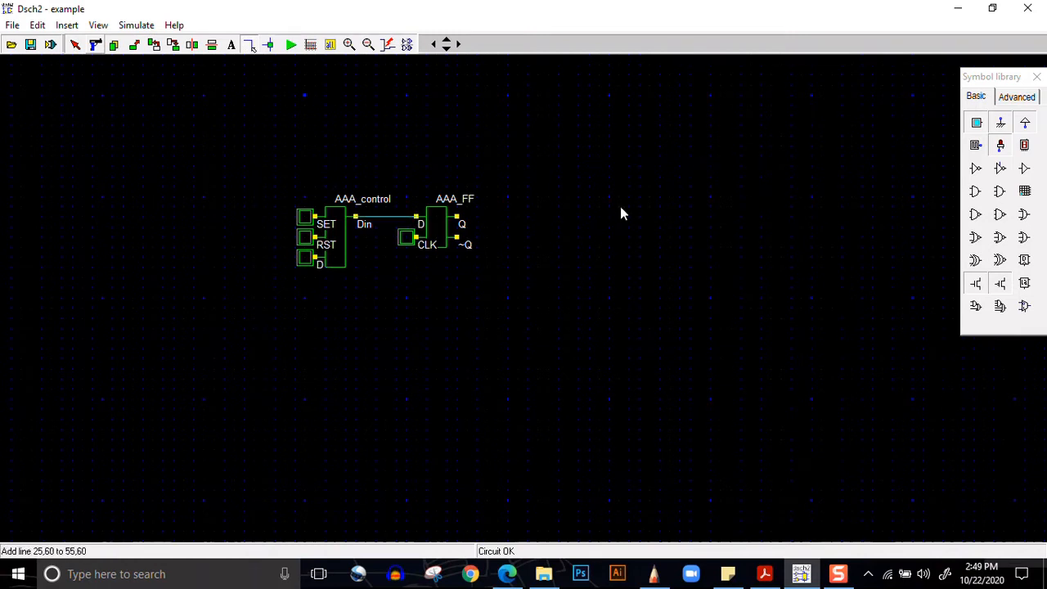
Place two lights beside AAA_FF and wire them to its Q and ~Q outputs.
drag(1000, 145, 500, 216)
drag(1000, 144, 525, 246)
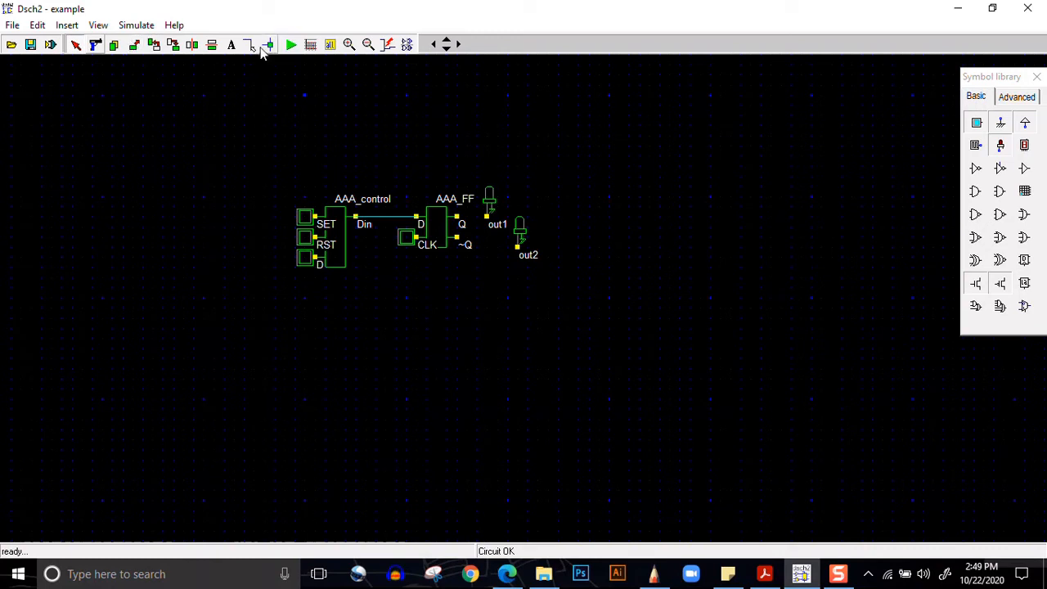
click(249, 45)
mouse_move(489, 217)
mouse_down()
mouse_move(458, 217)
mouse_move(518, 248)
mouse_up()
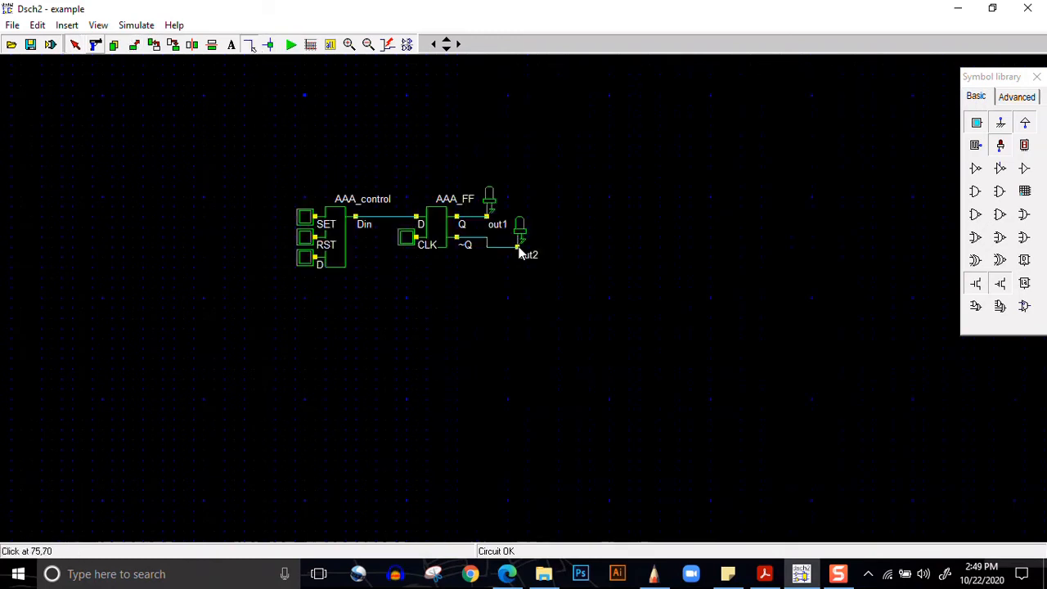
Rename the two output lights Q and ~Q to match the AAA_FF outputs they are wired to.
double_click(488, 199)
drag(426, 193, 249, 171)
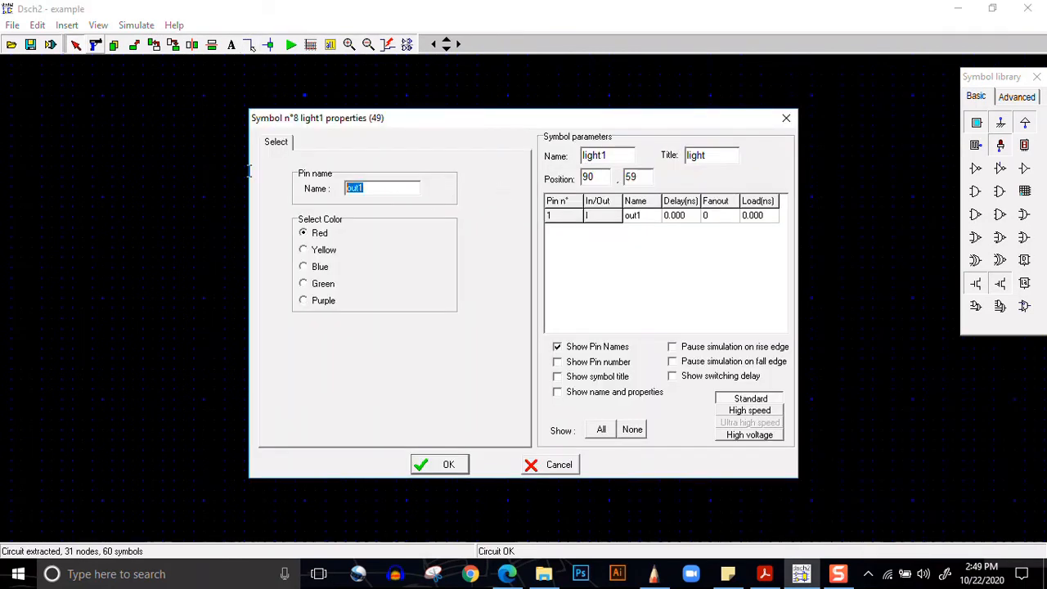
text(Q)
click(439, 466)
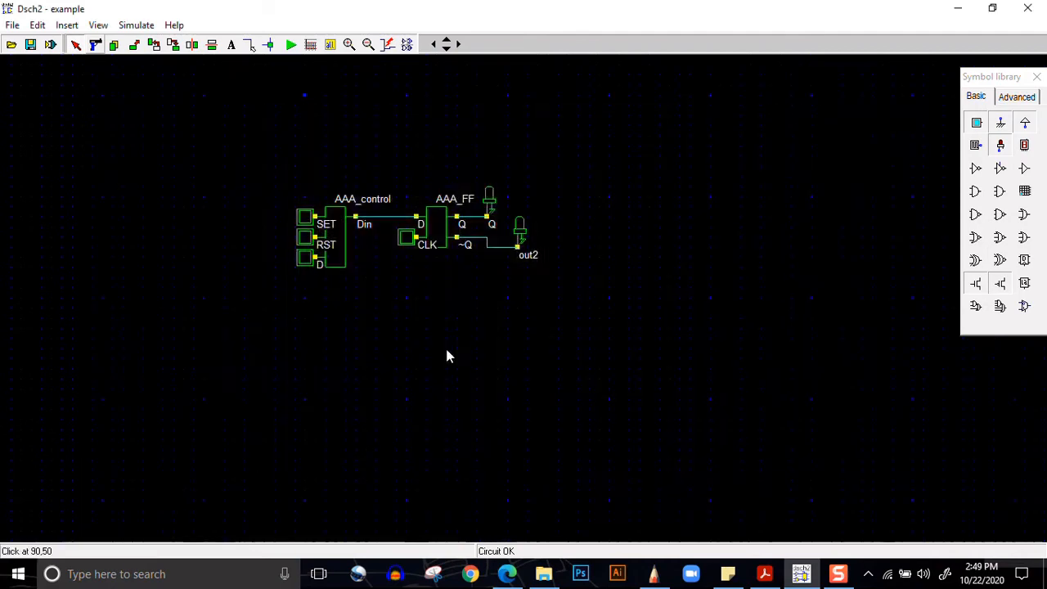
double_click(523, 228)
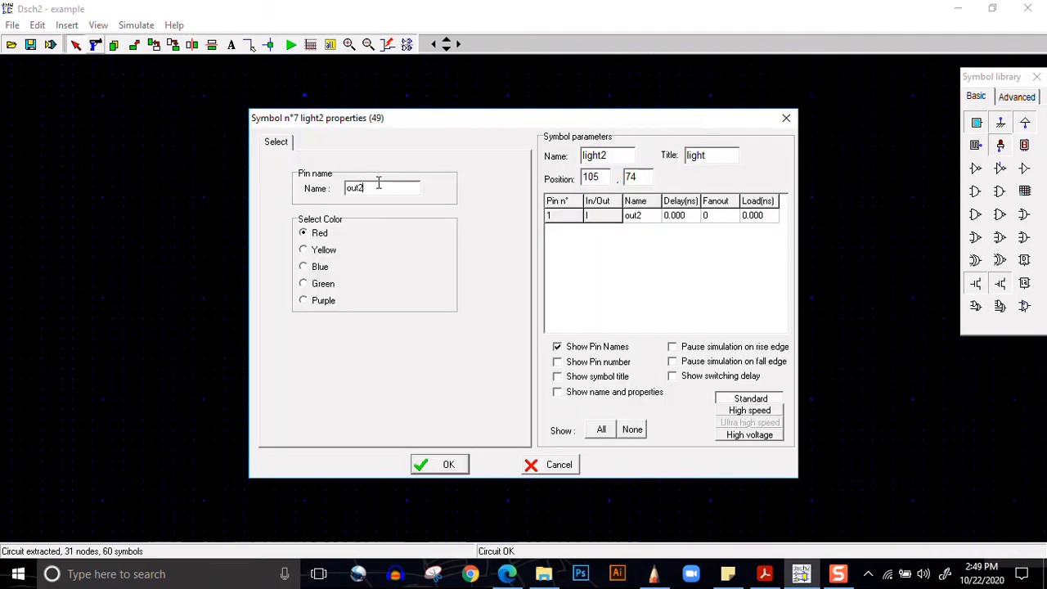
drag(380, 187, 316, 184)
text(Q)
click(439, 465)
Start the simulation and toggle CLK repeatedly with SET, RST and D off.
click(290, 44)
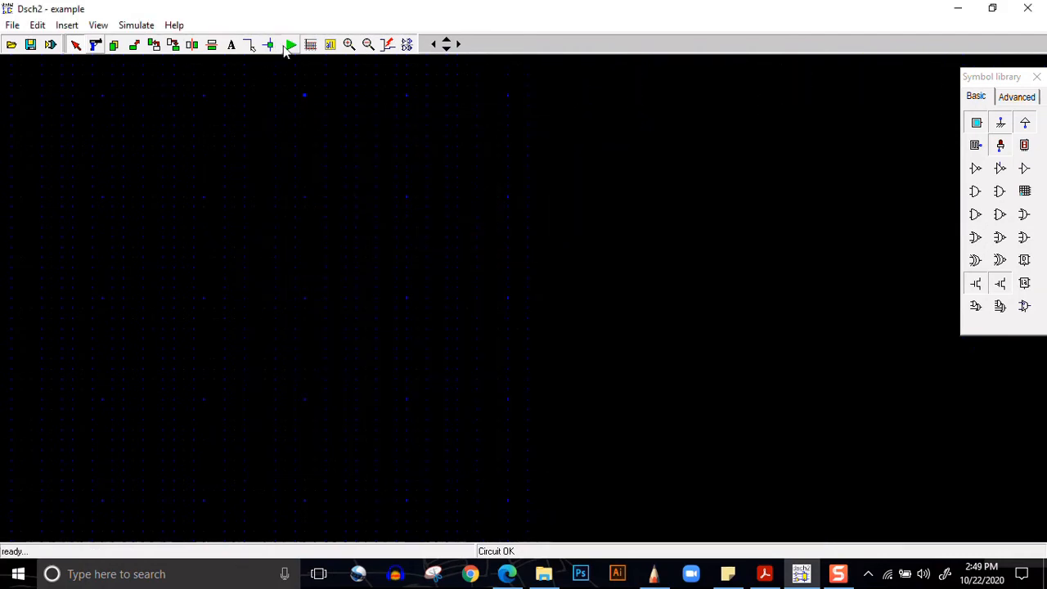
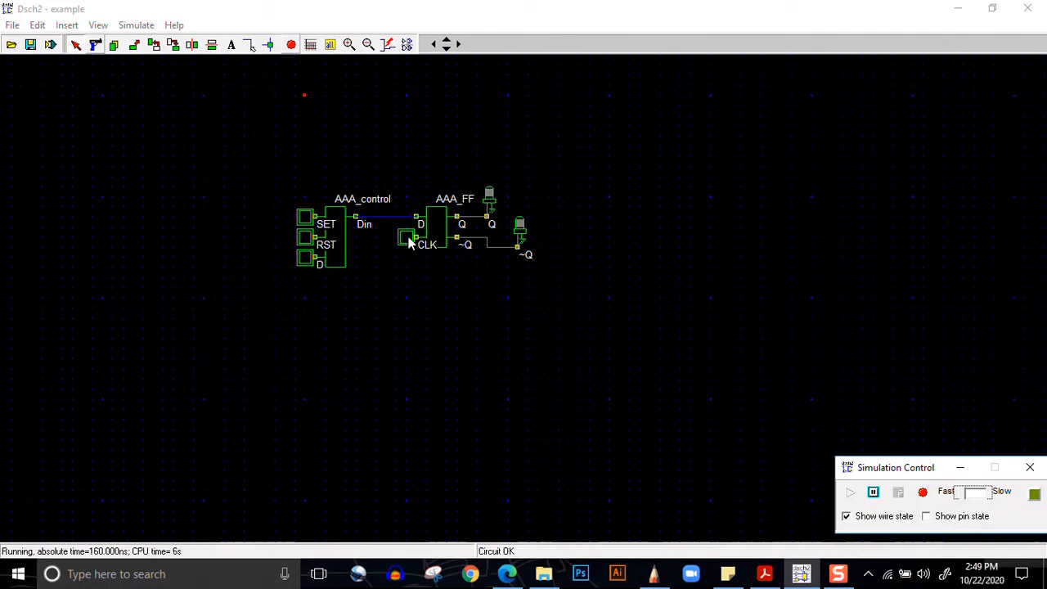
click(408, 238)
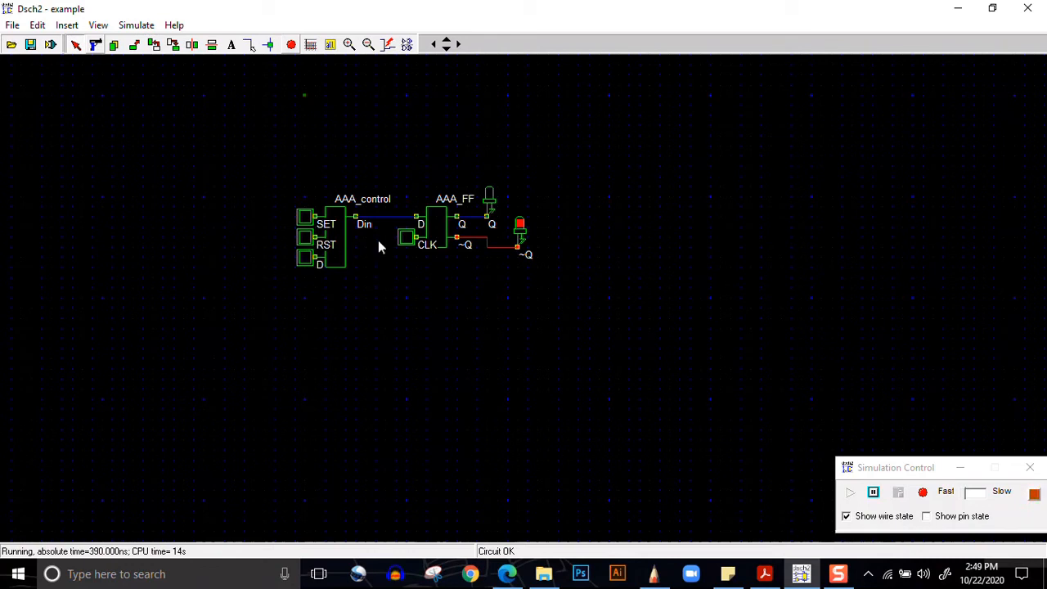
click(410, 242)
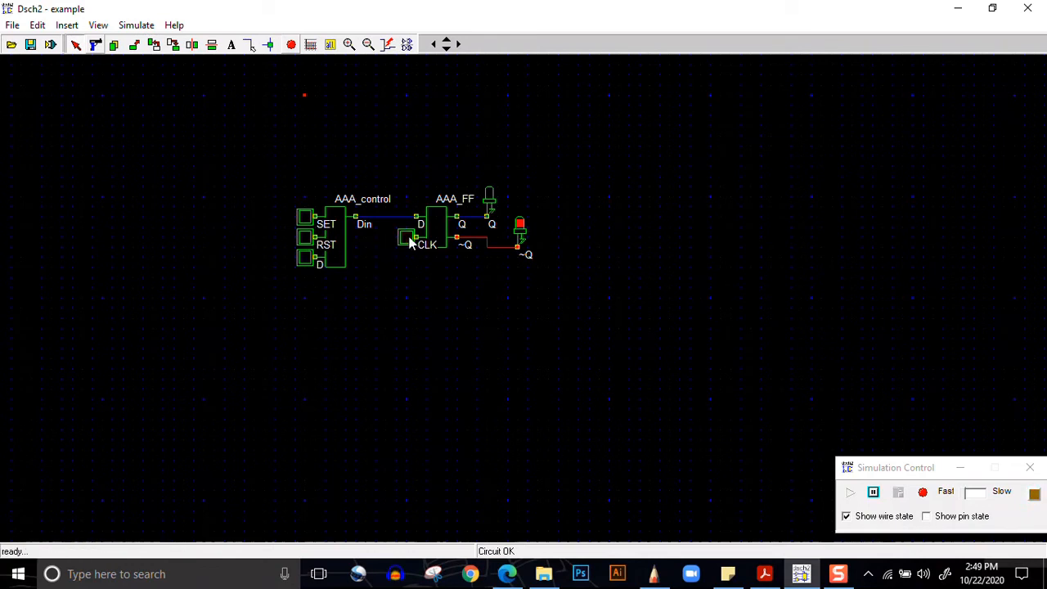
click(411, 242)
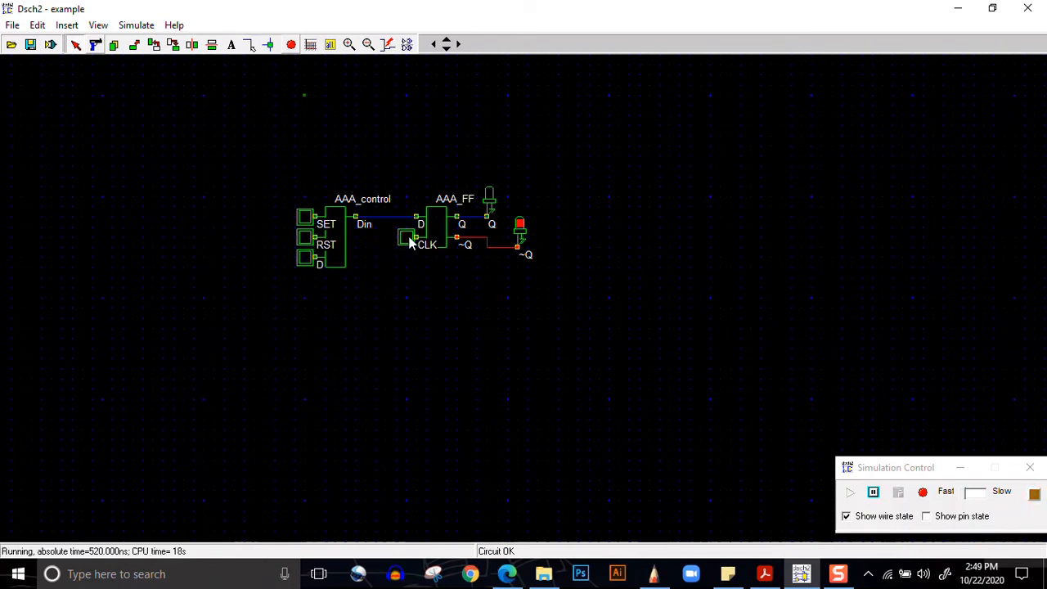
With RST off, switch SET on and clock the flip-flop, first with D off and then with D on.
click(320, 219)
click(408, 236)
click(405, 235)
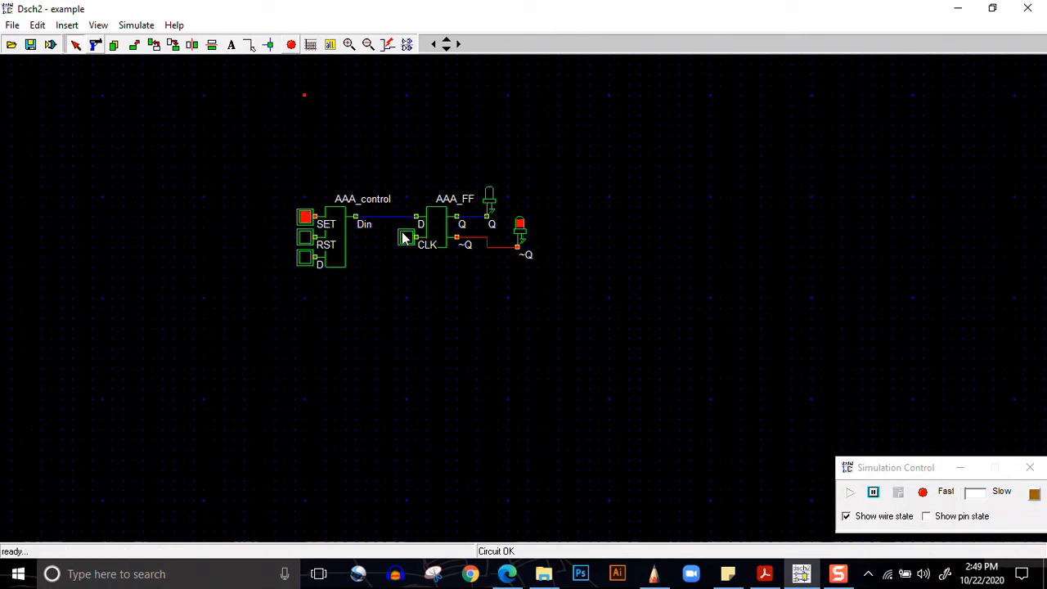
click(403, 235)
click(306, 260)
click(409, 237)
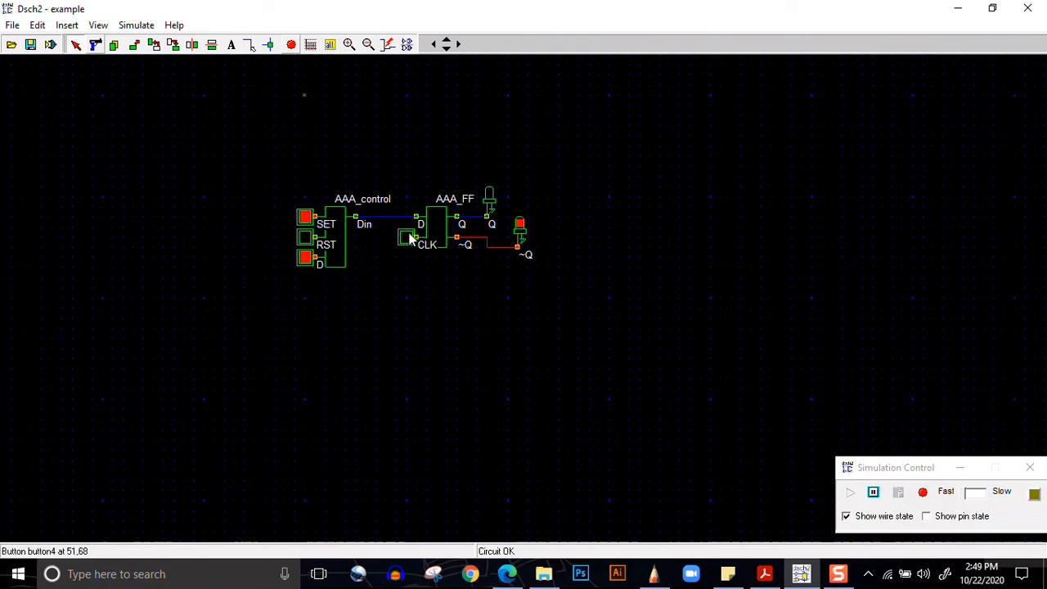
Test the circuit with RST and SET both on, clocking it with D off, on and off again.
click(304, 217)
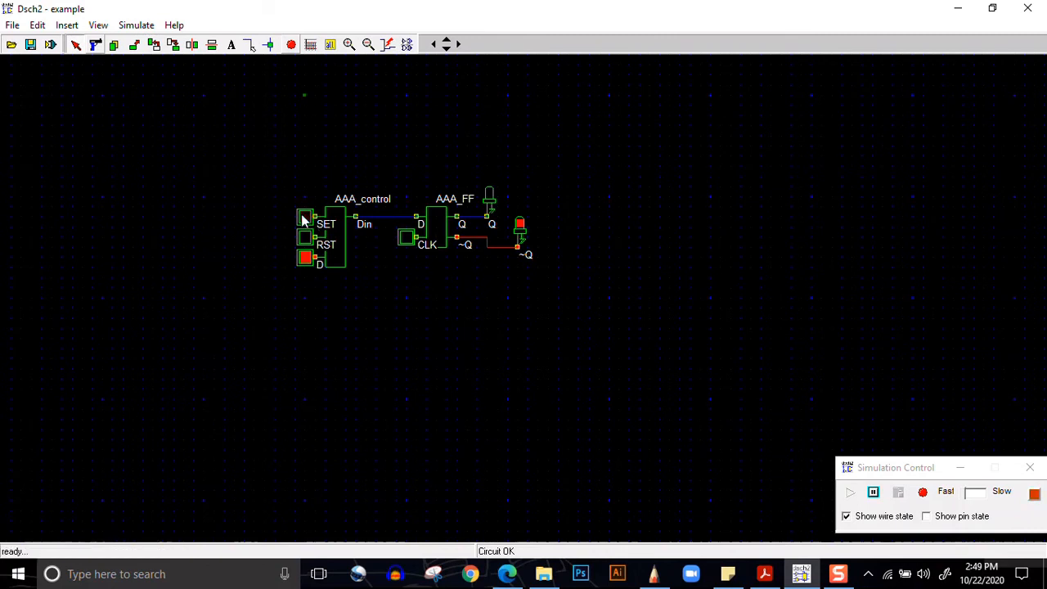
click(306, 257)
click(305, 237)
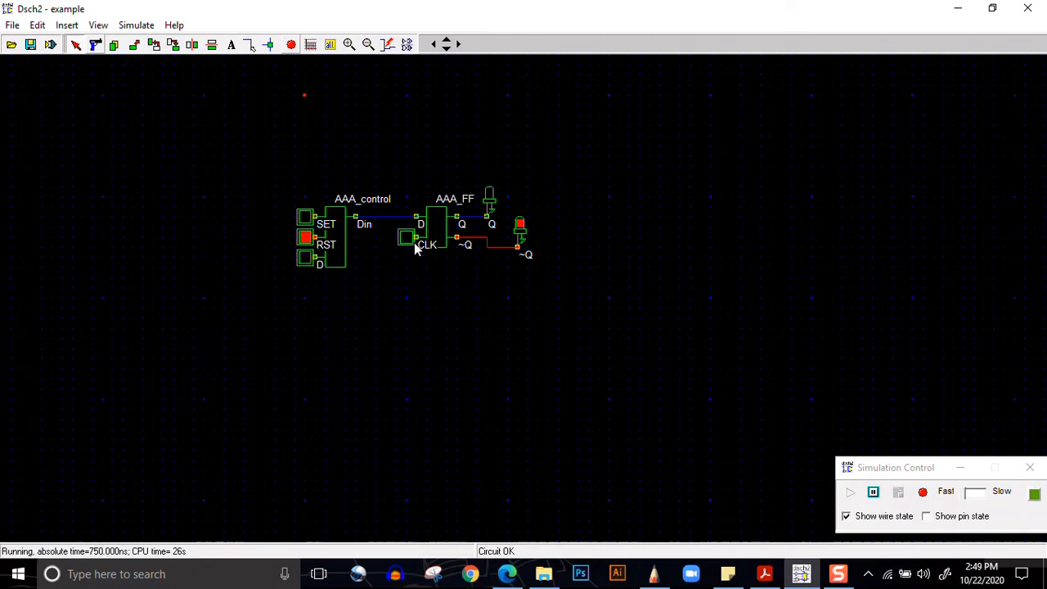
click(303, 219)
click(406, 237)
click(309, 258)
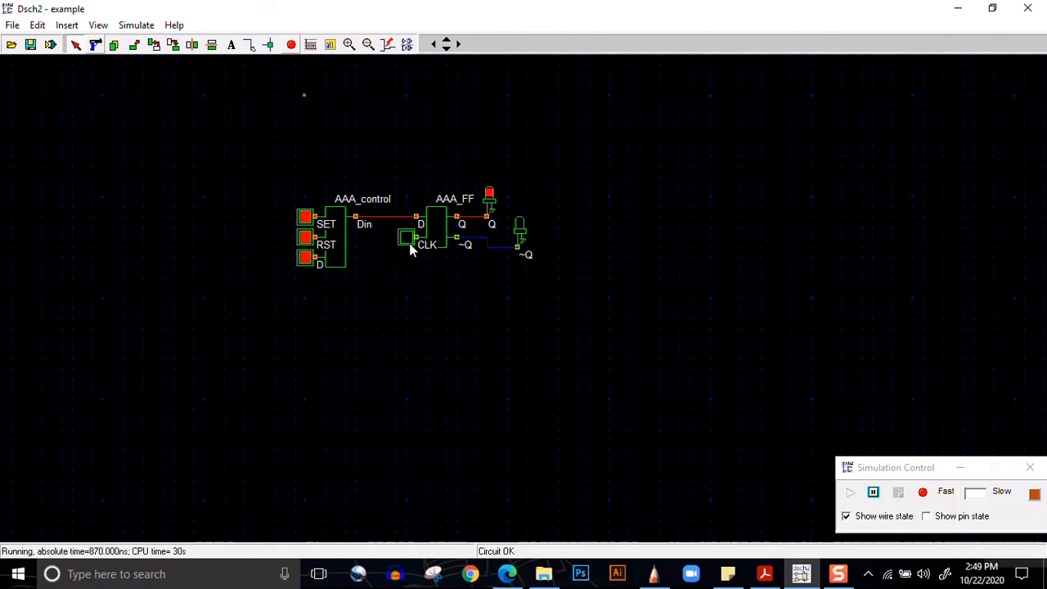
click(408, 240)
click(305, 260)
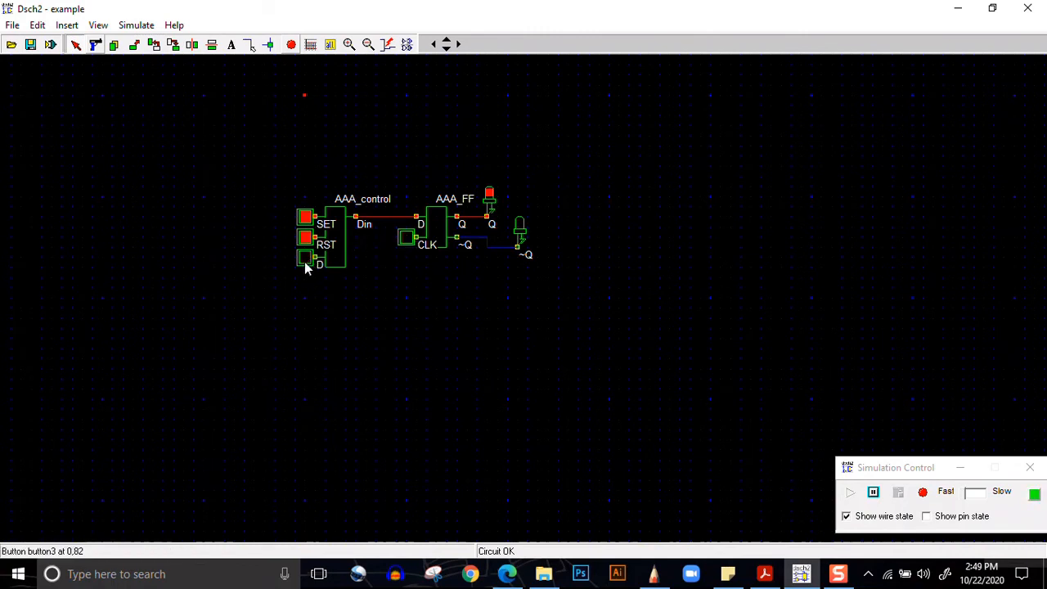
click(408, 238)
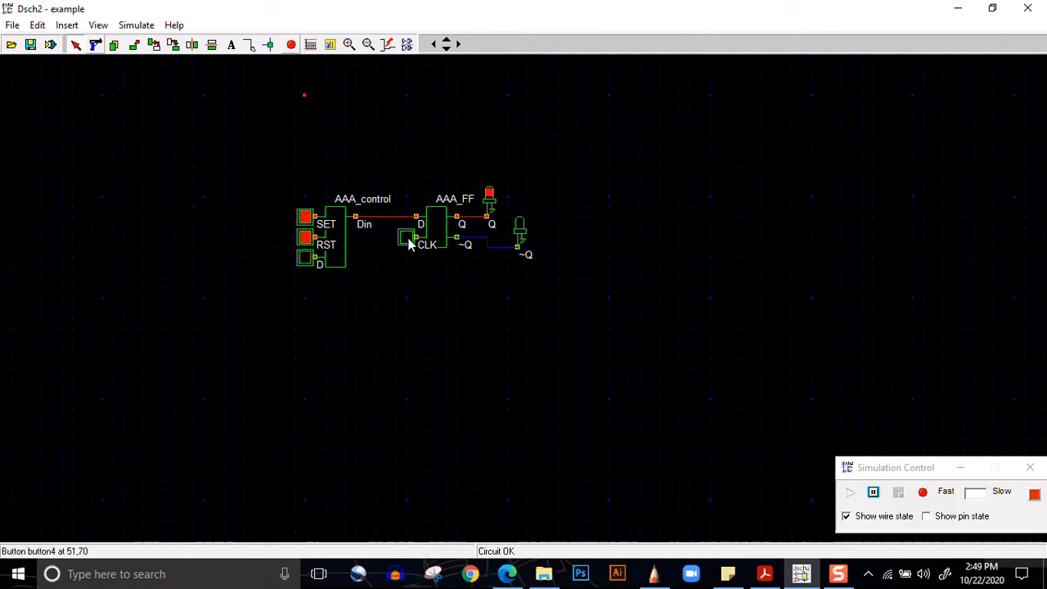
With RST on, switch SET off, clock the flip-flop with D off and with D on, and stop the simulation.
click(310, 218)
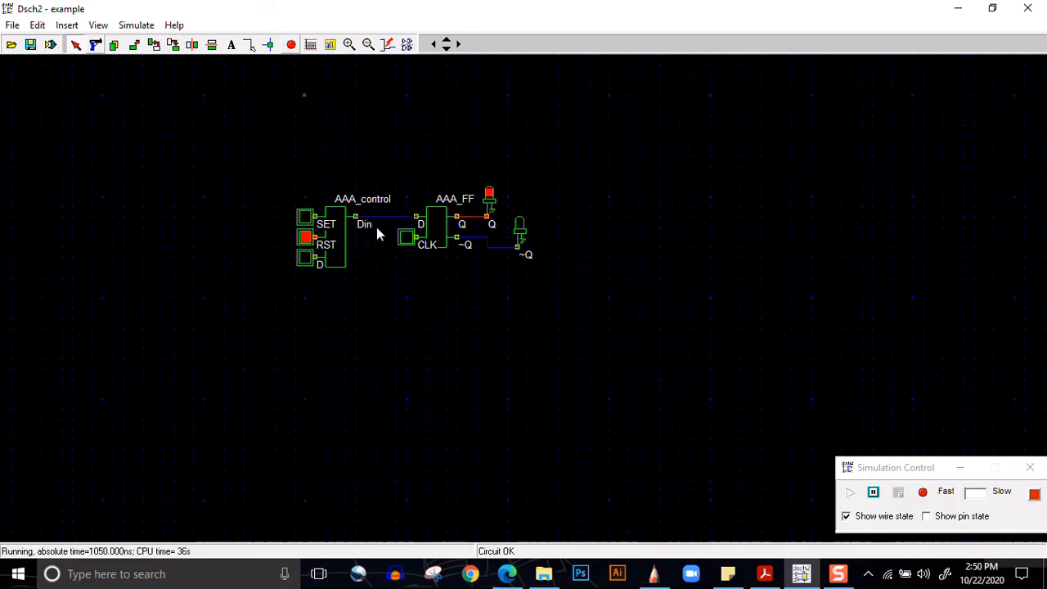
click(407, 238)
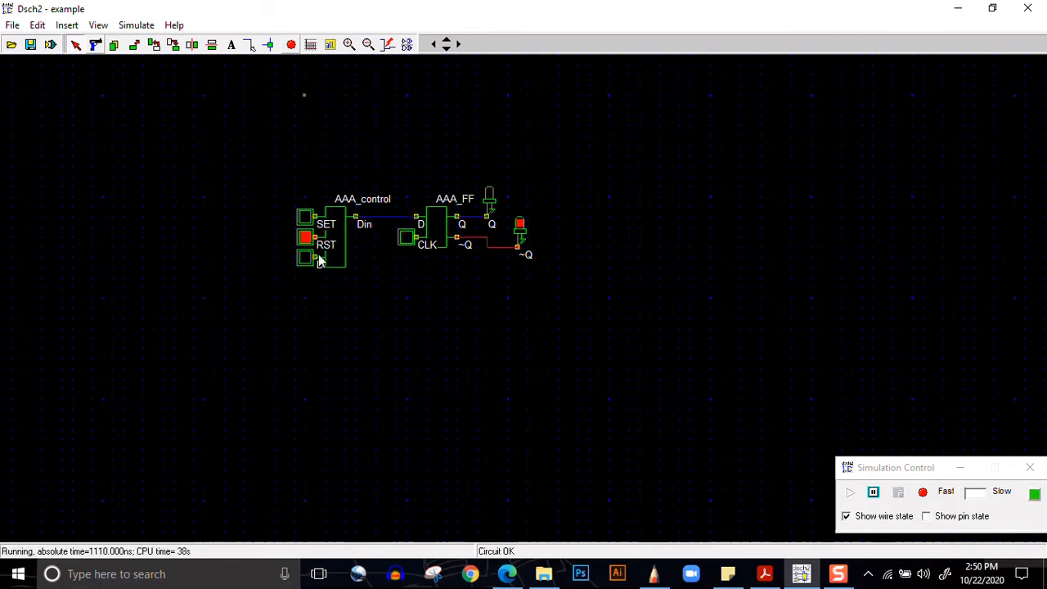
click(303, 256)
click(404, 240)
click(404, 240)
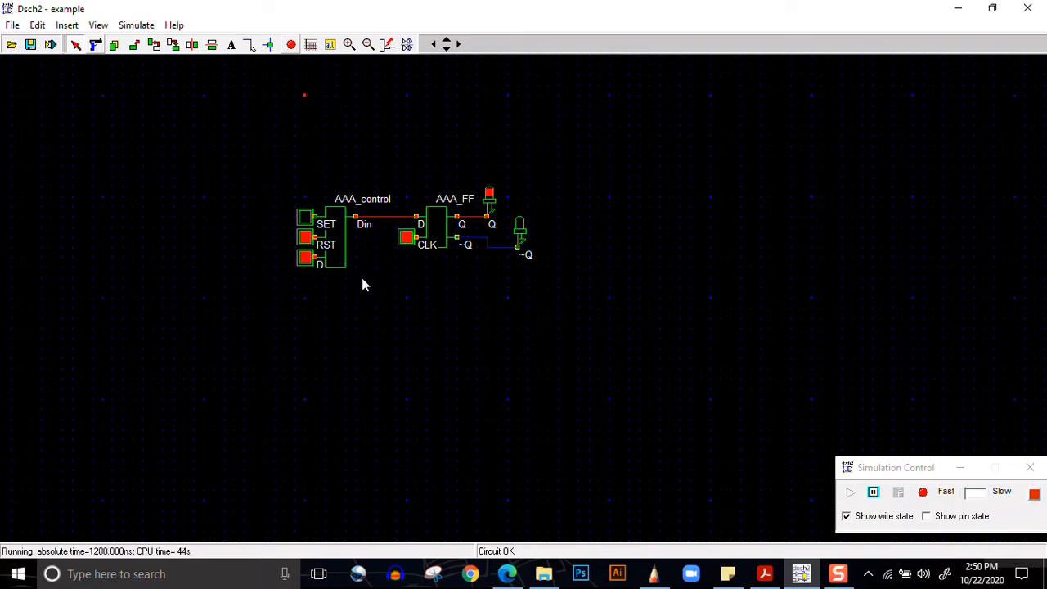
click(291, 45)
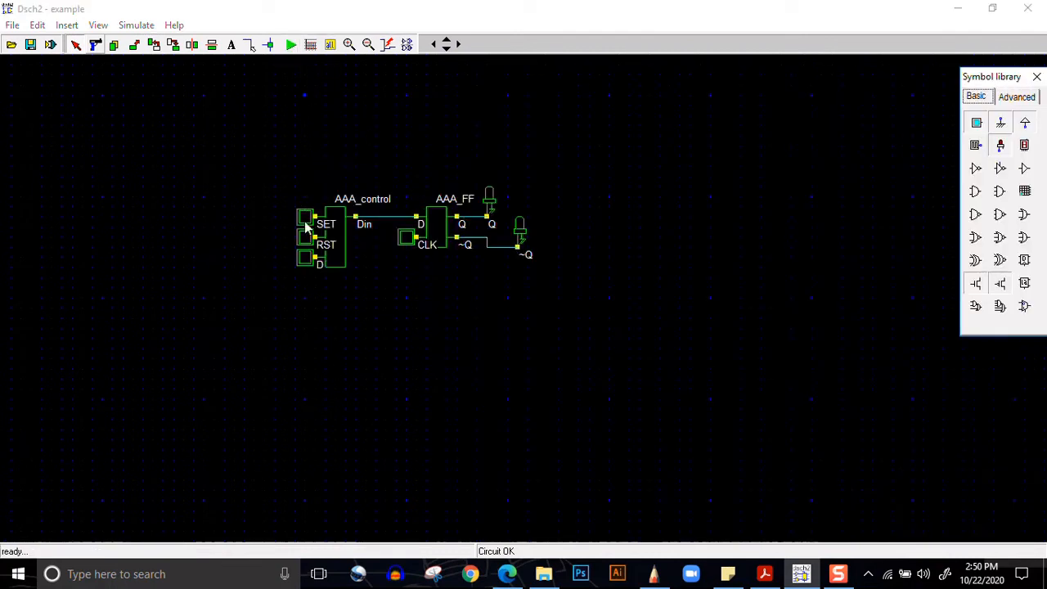
Save the schematic under the new name AAA_DFF_SR in the Export dsch2 folder.
click(12, 25)
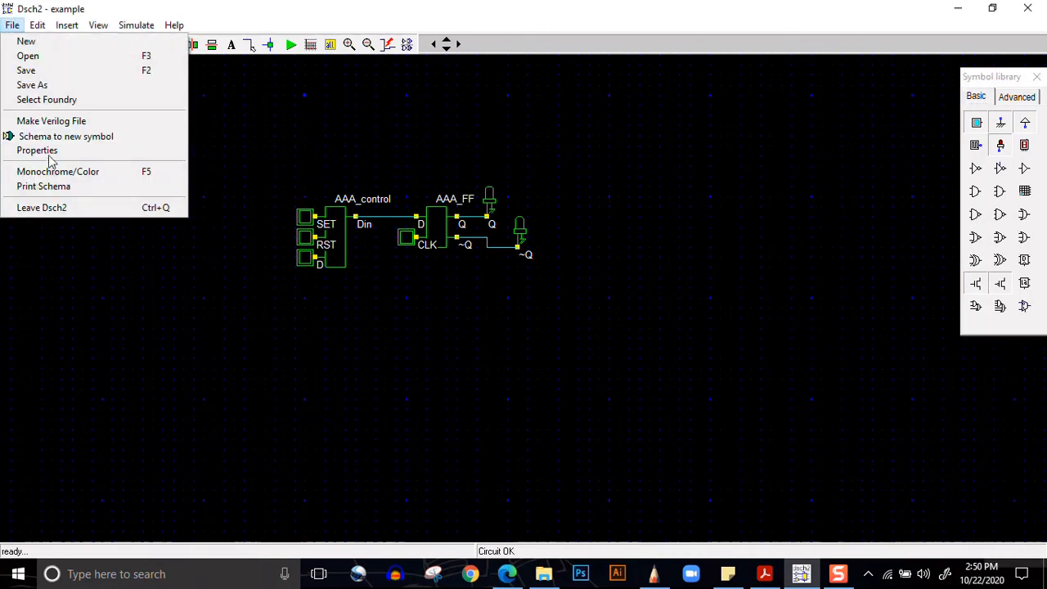
click(36, 85)
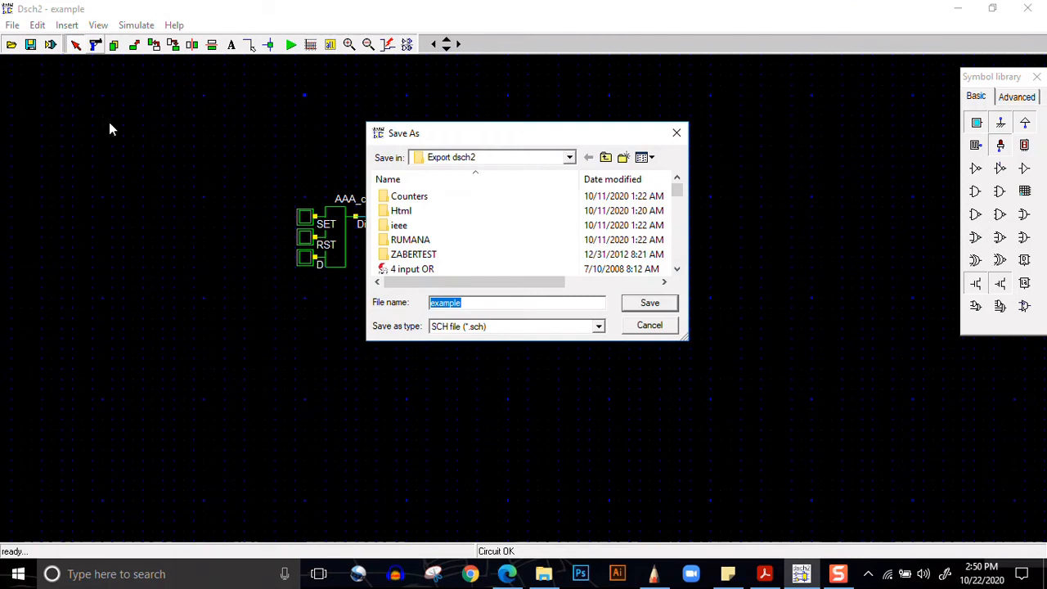
text(AA)
key(Escape)
text(A_D)
key(Right)
text(SR)
click(649, 303)
Begin converting the schematic to a symbol, with the SET pin on side U and RST on side D, and refresh the preview.
click(51, 44)
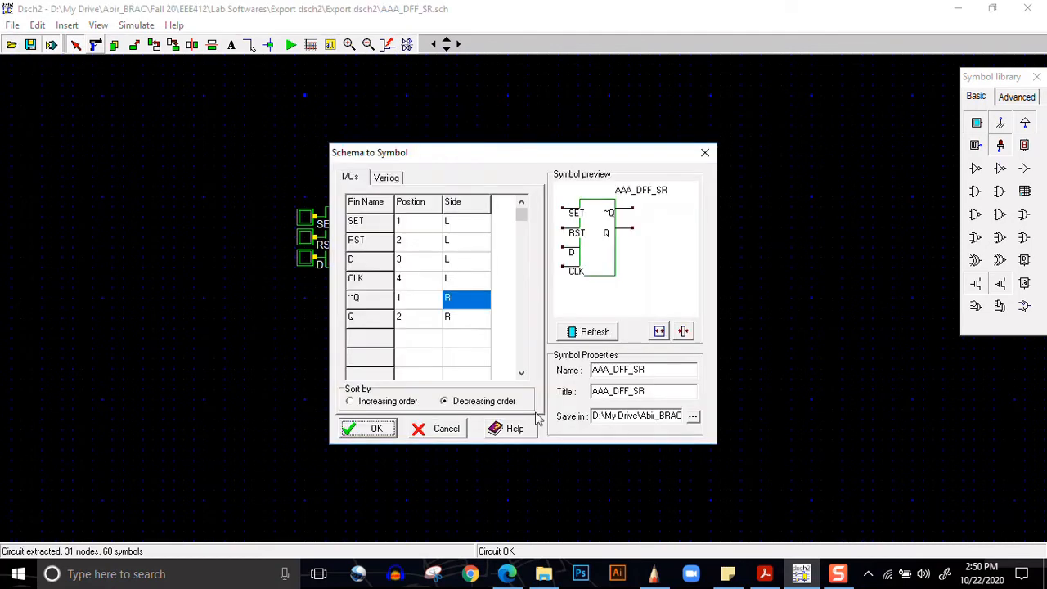
click(456, 222)
click(456, 222)
text(U)
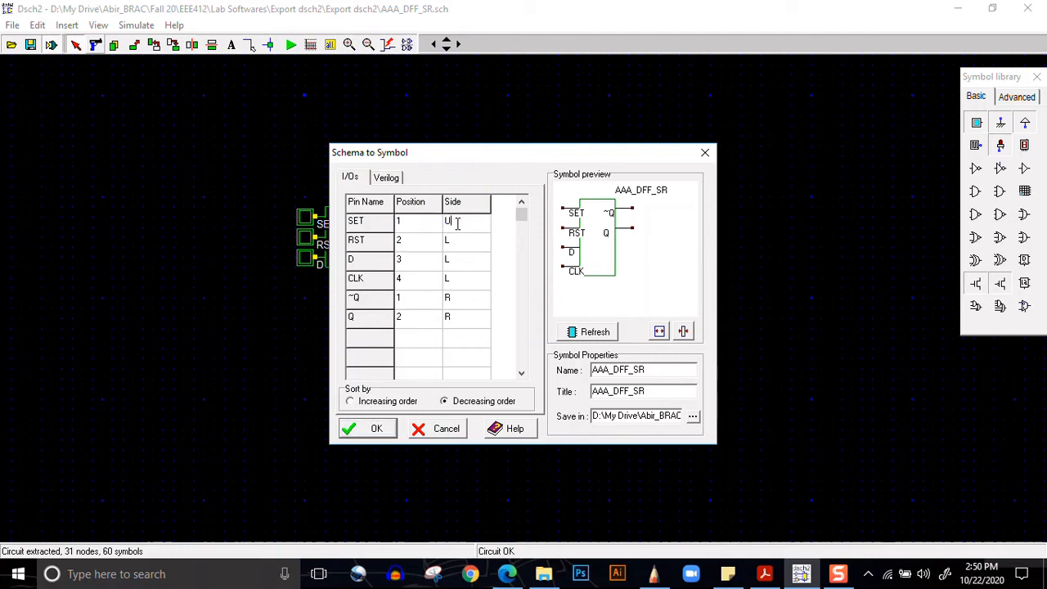
click(457, 246)
click(457, 242)
text(D)
click(598, 334)
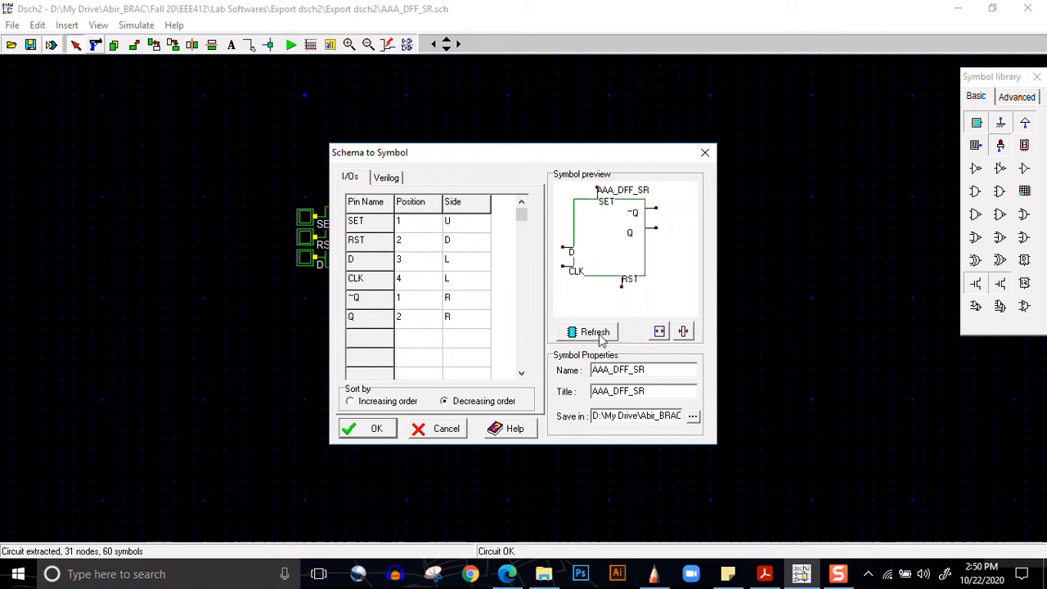
Set the symbol pin positions to RST 1, D 1, CLK 2, ~Q 2 and Q 1, and create the AAA_DFF_SR symbol.
click(411, 239)
click(411, 239)
text(1)
click(412, 262)
click(412, 264)
text(1)
click(413, 280)
text(2)
click(406, 299)
text(2)
click(411, 317)
text(1)
click(589, 332)
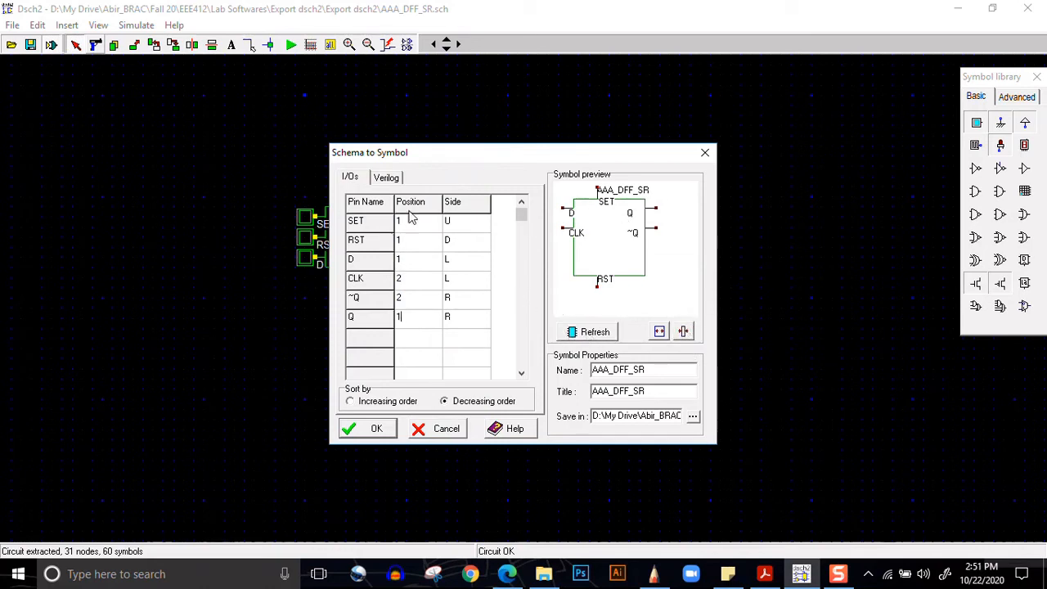
click(434, 358)
click(377, 429)
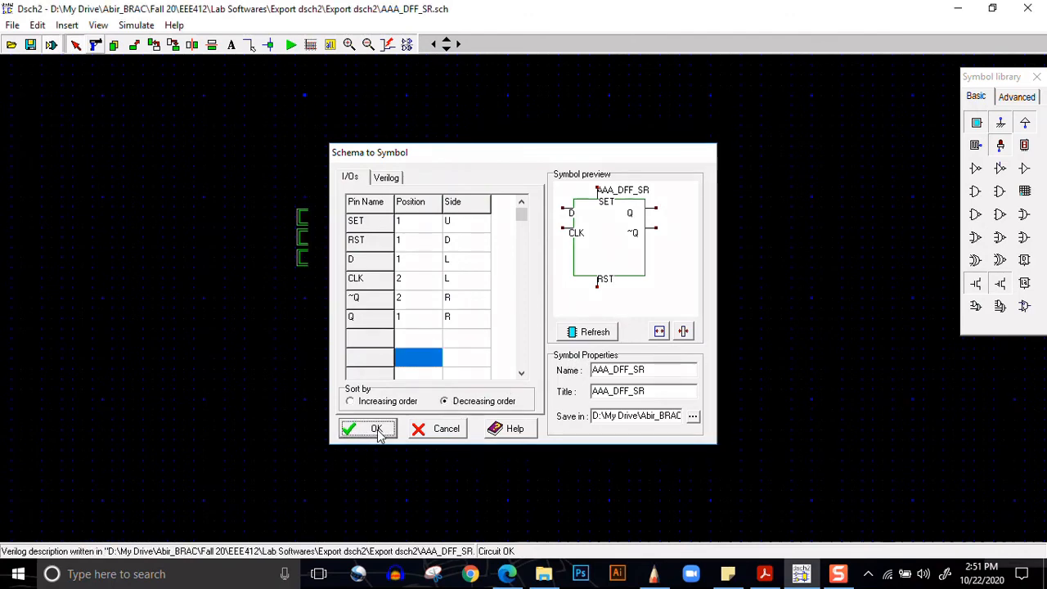
Save the AAA_DFF_SR schematic and delete the whole circuit from the canvas.
click(30, 46)
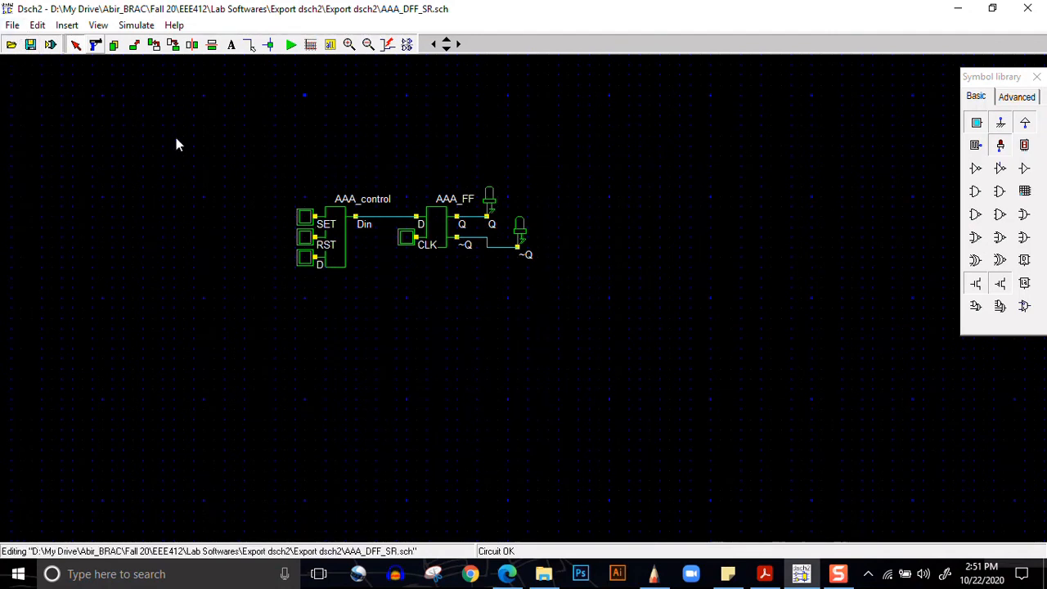
click(93, 45)
drag(191, 107, 718, 377)
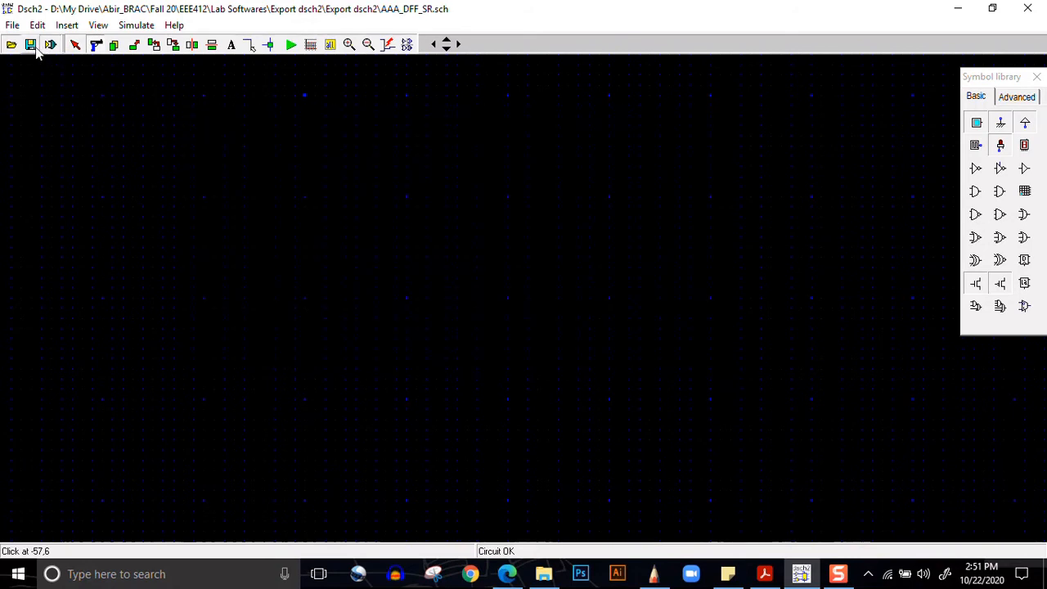
Insert the AAA_DFF_SR.sym user symbol into the empty schematic.
click(69, 25)
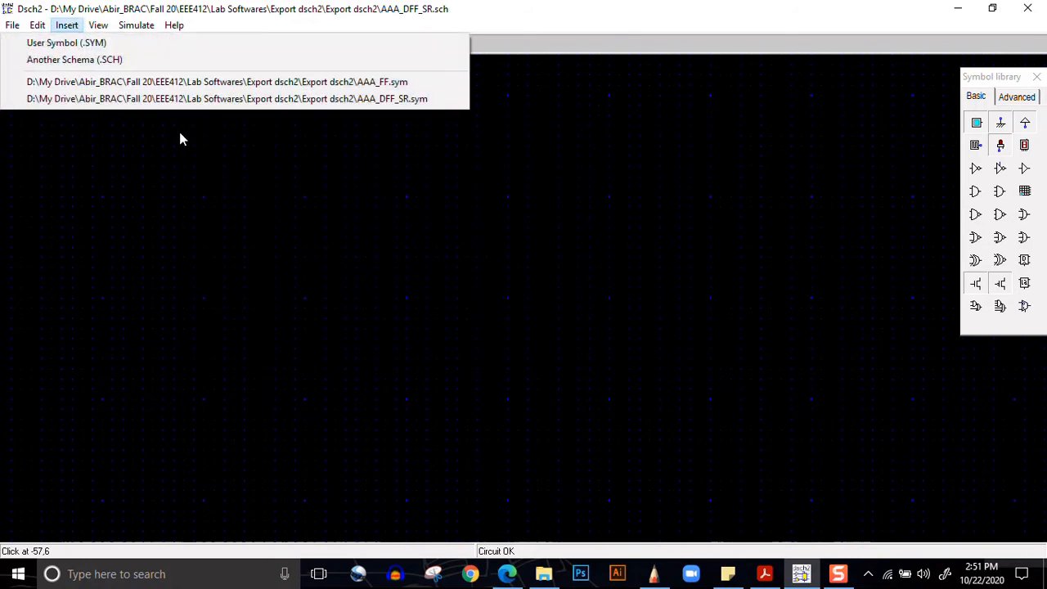
click(200, 102)
click(442, 296)
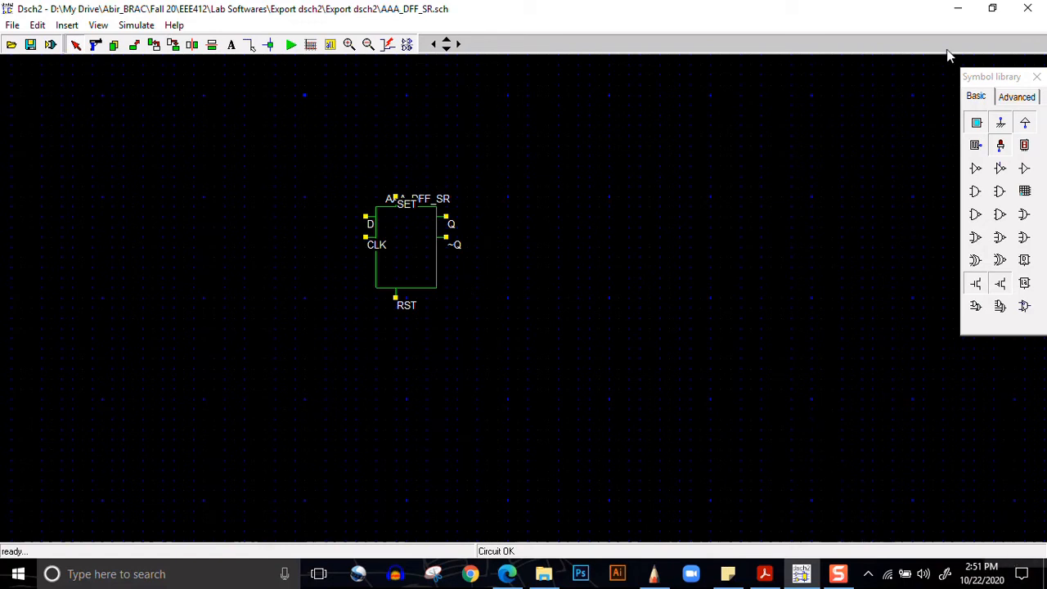
Switch to Autodesk SketchBook Pro and move the brush palette up beside the handwritten set/reset notes.
click(955, 11)
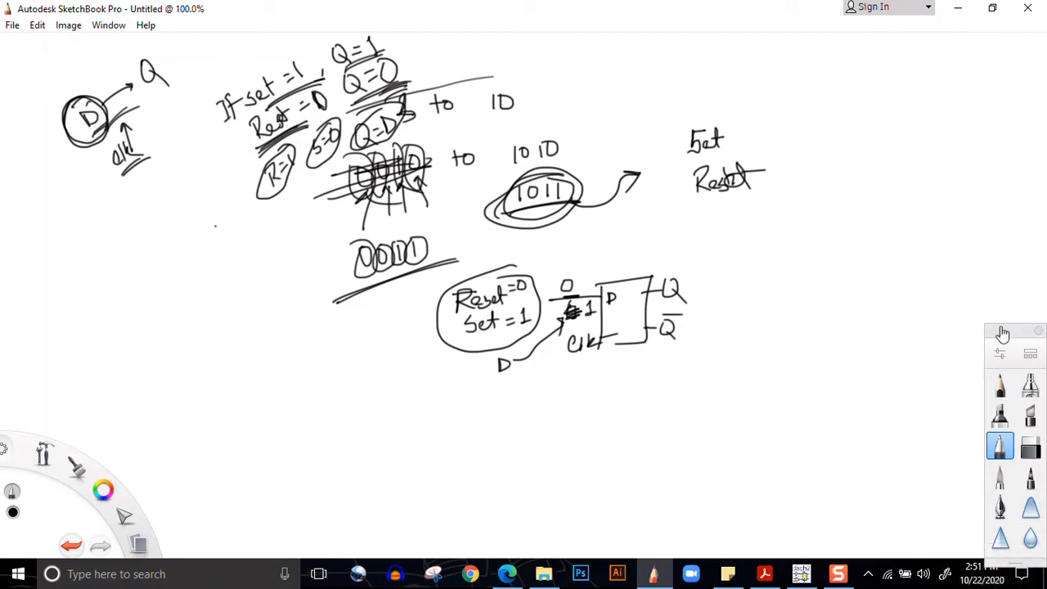
drag(1010, 337, 988, 201)
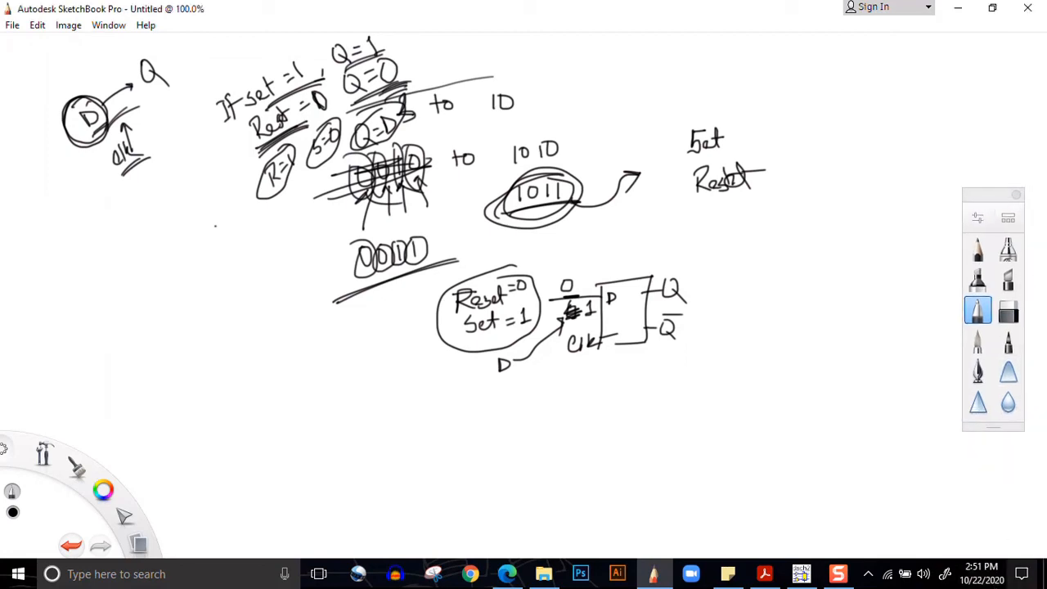
click(837, 573)
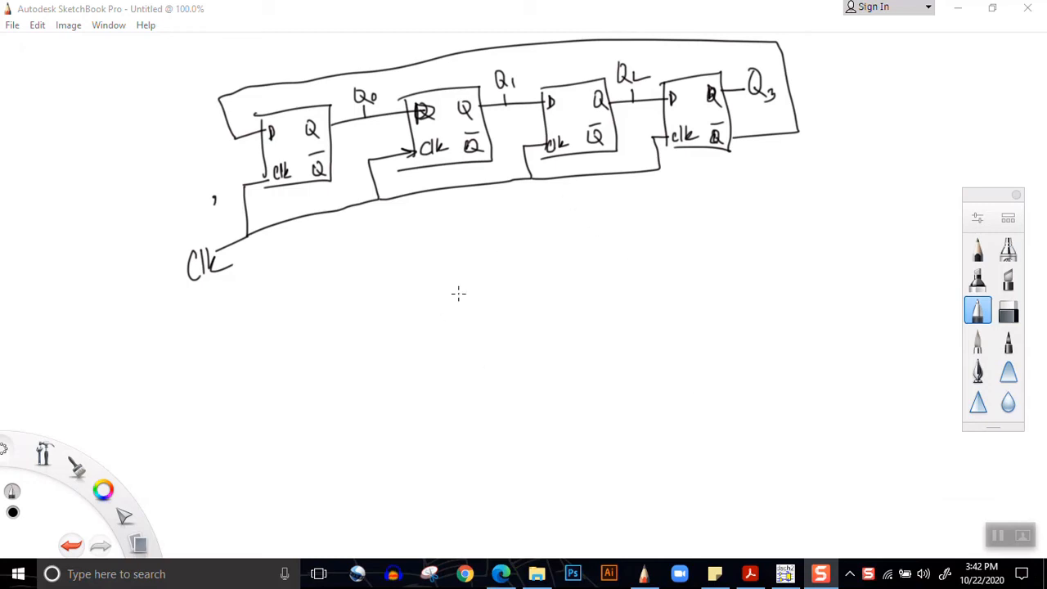
Handwrite the state 0000 followed by a right-pointing arrow below the four-flip-flop counter diagram.
drag(451, 283, 450, 298)
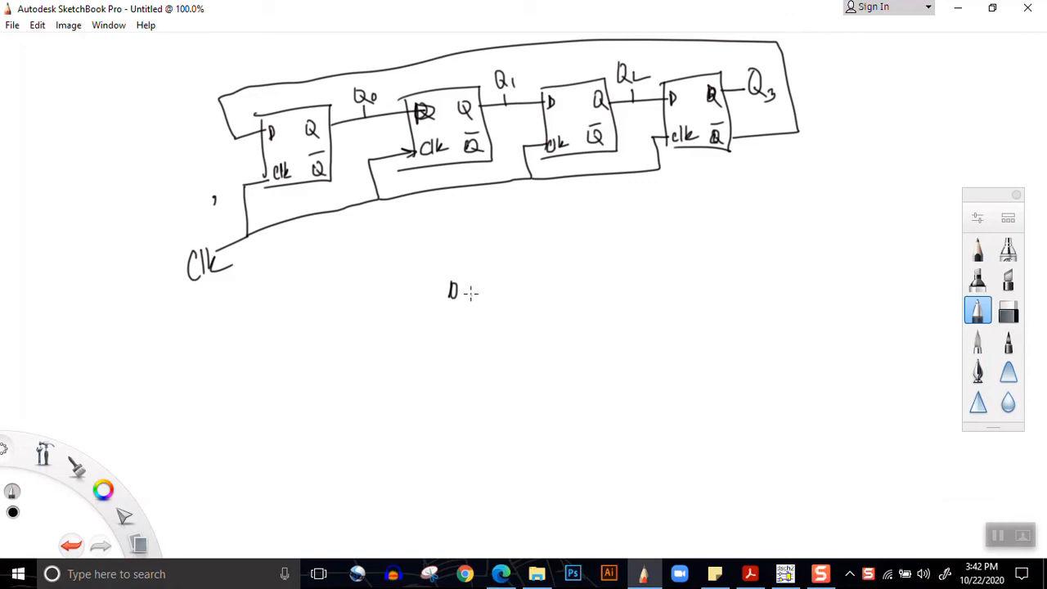
drag(464, 282, 464, 297)
mouse_move(465, 282)
mouse_down()
mouse_move(464, 298)
mouse_move(478, 298)
mouse_up()
mouse_move(479, 281)
mouse_down()
mouse_move(480, 298)
mouse_move(492, 297)
mouse_up()
mouse_move(493, 281)
mouse_down()
mouse_move(493, 296)
mouse_move(528, 293)
mouse_up()
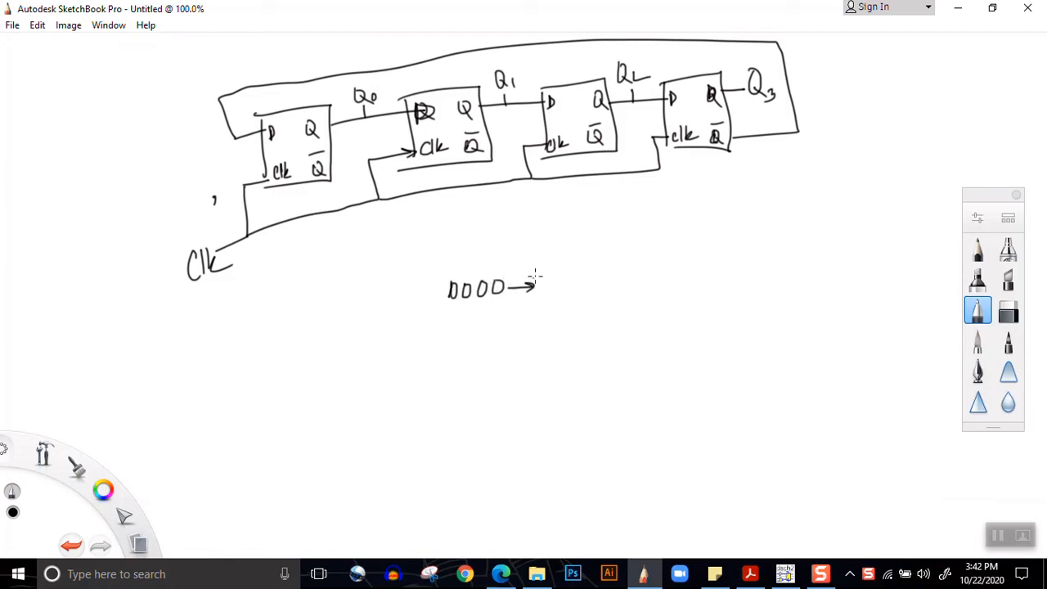
Handwrite the states 1000, 1100, 1110 and 1111 after 0000, linked by arrows, and add a downward arrow below 1111.
mouse_move(547, 278)
mouse_down()
mouse_move(547, 293)
mouse_move(564, 279)
mouse_move(650, 288)
mouse_up()
drag(664, 273, 662, 278)
drag(678, 273, 744, 283)
drag(758, 266, 756, 282)
mouse_move(774, 265)
mouse_down()
mouse_move(767, 282)
mouse_move(773, 264)
mouse_move(822, 280)
mouse_up()
mouse_move(833, 264)
mouse_down()
mouse_move(832, 280)
mouse_move(861, 278)
mouse_move(840, 313)
mouse_move(848, 305)
mouse_up()
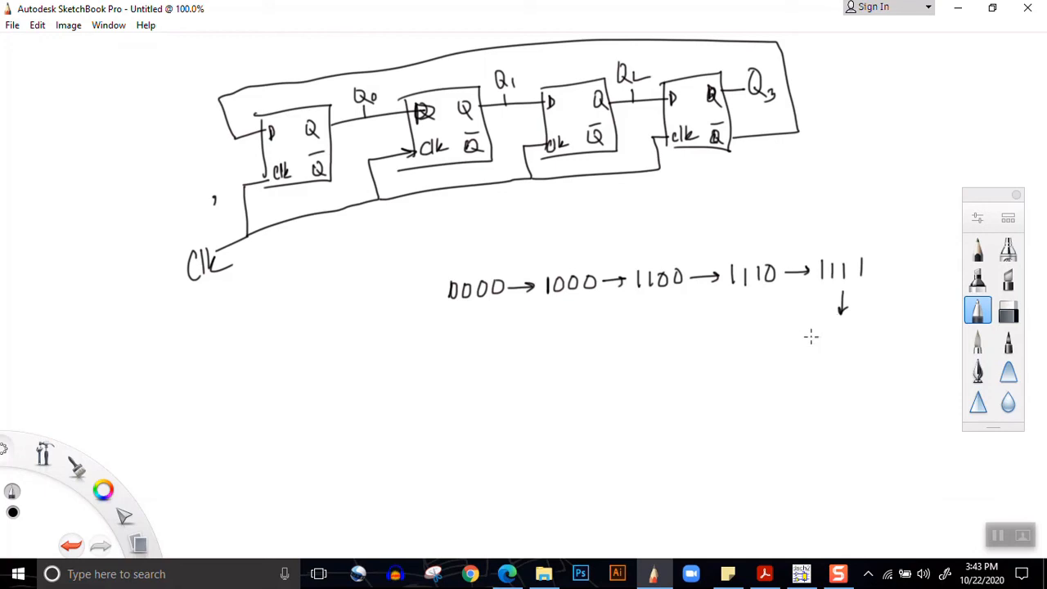
Handwrite the states 0111, 0011 and 0001 in a second row running leftward, with arrows linking them back up to 0000.
drag(822, 330, 832, 343)
mouse_move(844, 329)
mouse_down()
mouse_move(851, 343)
mouse_move(782, 337)
mouse_up()
mouse_move(792, 330)
mouse_down()
mouse_move(782, 337)
mouse_move(792, 343)
mouse_up()
drag(723, 335, 731, 337)
mouse_move(744, 335)
mouse_down()
mouse_move(744, 350)
mouse_move(755, 350)
mouse_move(661, 346)
mouse_up()
drag(668, 342, 669, 352)
drag(584, 342, 620, 344)
drag(639, 341, 639, 356)
mouse_move(572, 353)
mouse_down()
mouse_move(484, 308)
mouse_move(499, 314)
mouse_up()
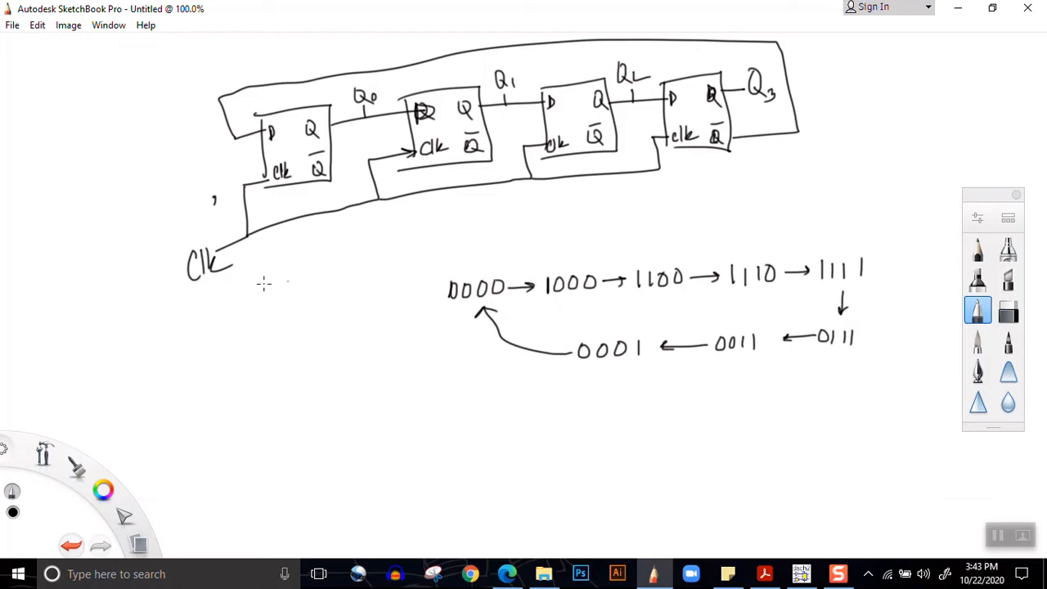
Underline Clk and the first bit of 1000, and draw arcs from last to first bit within states 1000, 1100, 1110, 1111 and 0111.
drag(175, 301, 229, 280)
drag(595, 268, 536, 268)
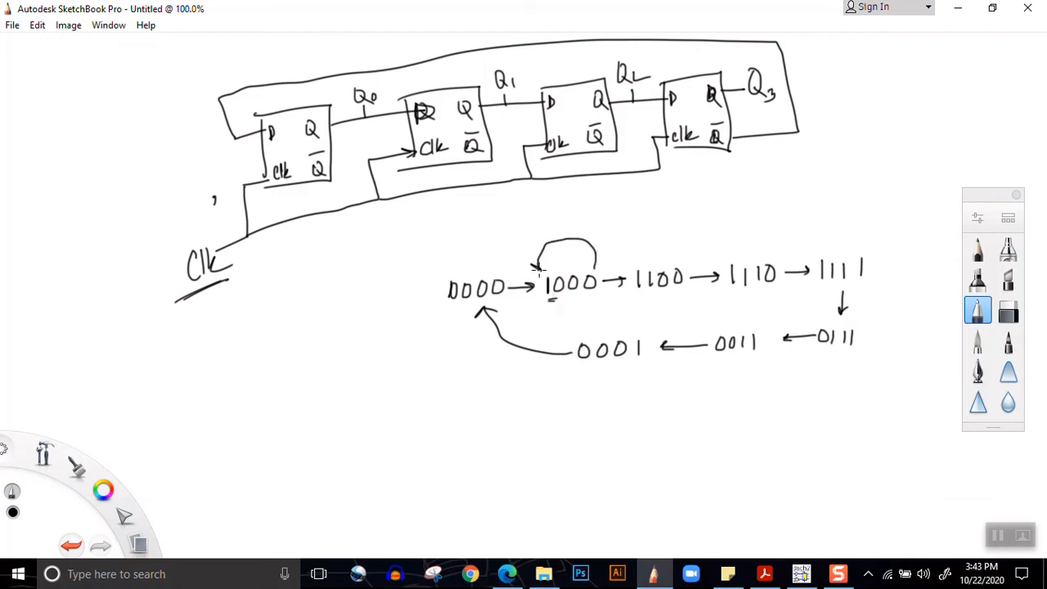
drag(677, 263, 630, 253)
drag(769, 255, 727, 255)
mouse_move(859, 255)
mouse_down()
mouse_move(858, 242)
mouse_move(821, 243)
mouse_up()
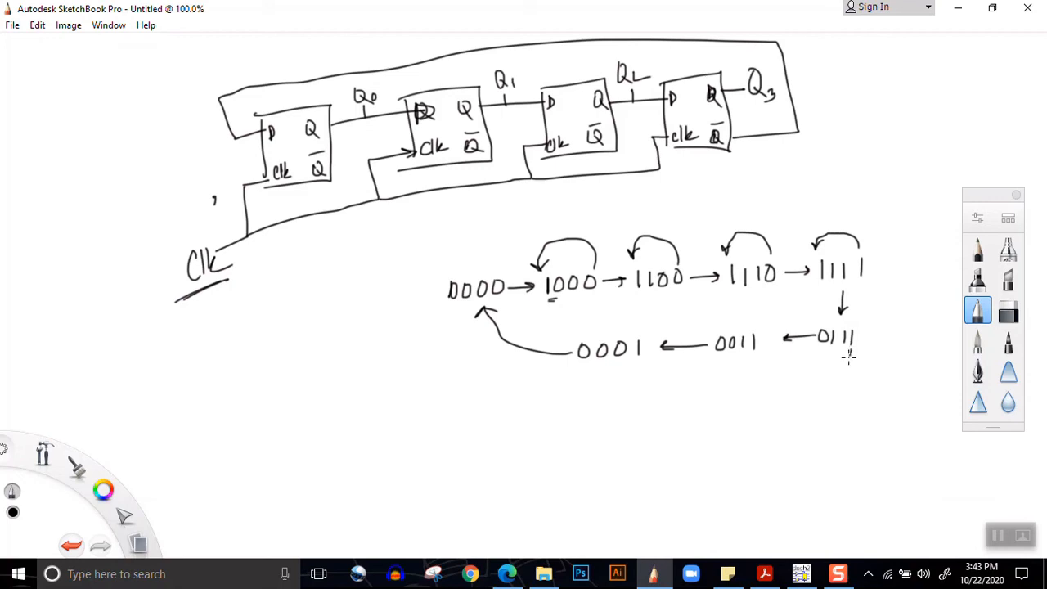
mouse_move(848, 355)
mouse_down()
mouse_move(826, 363)
mouse_move(832, 354)
mouse_up()
Erase the arcs above the upper states and draw curved arrows from each state's last bit to the next state's first bit, through 0111.
click(1007, 311)
drag(826, 236, 576, 254)
drag(579, 244, 600, 251)
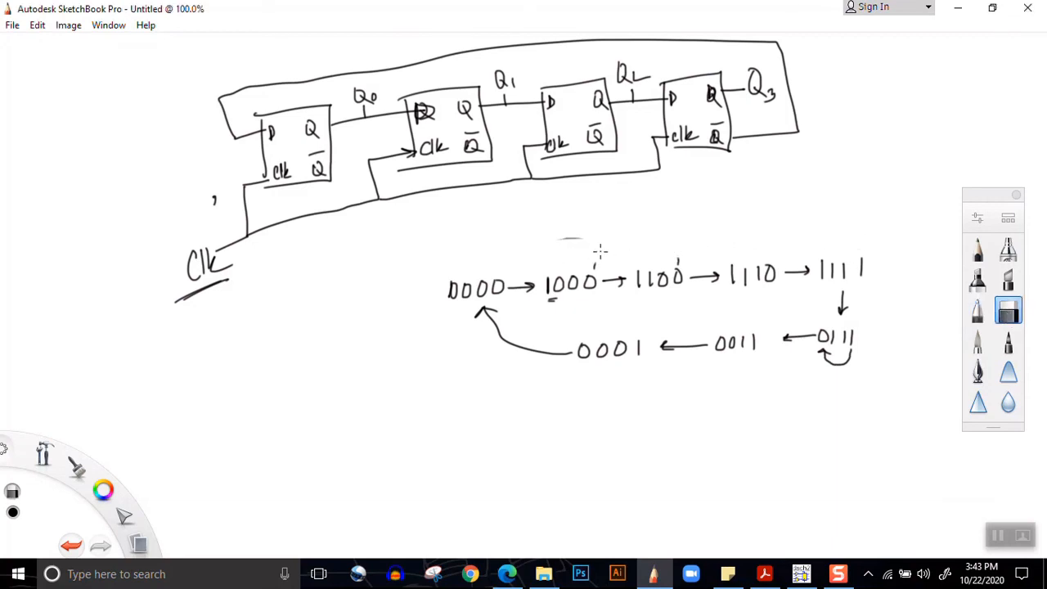
click(978, 309)
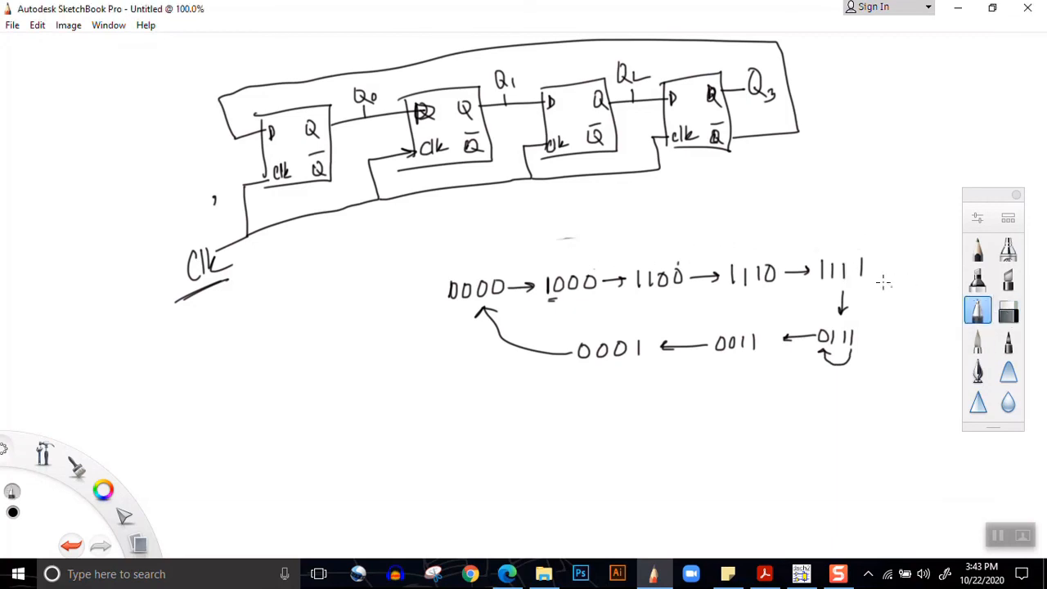
mouse_move(494, 273)
mouse_down()
mouse_move(502, 251)
mouse_move(551, 250)
mouse_move(547, 267)
mouse_move(554, 250)
mouse_move(601, 245)
mouse_move(633, 260)
mouse_move(725, 241)
mouse_move(723, 257)
mouse_move(781, 239)
mouse_move(821, 247)
mouse_move(814, 253)
mouse_move(824, 243)
mouse_move(882, 249)
mouse_move(877, 295)
mouse_move(826, 309)
mouse_move(832, 317)
mouse_up()
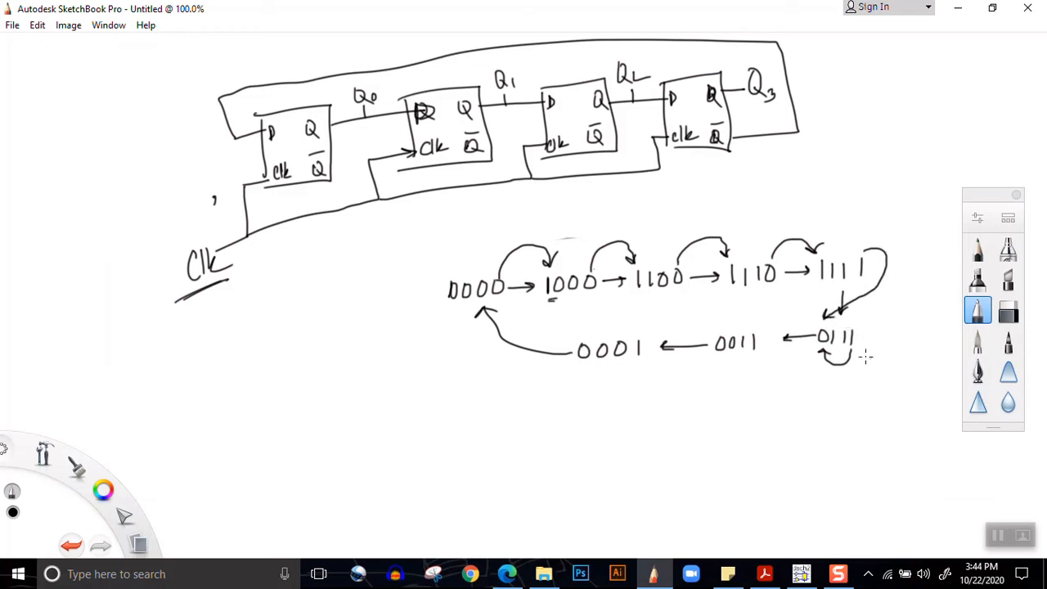
Erase the arc under 0111 and draw curved arrows from each lower state's last bit to the next state's first bit, back to 0000.
click(1008, 311)
mouse_move(855, 357)
mouse_down()
mouse_move(817, 355)
mouse_move(837, 358)
mouse_move(844, 374)
mouse_move(720, 358)
mouse_move(736, 361)
mouse_move(660, 400)
mouse_move(584, 368)
mouse_move(636, 362)
mouse_move(465, 357)
mouse_move(456, 306)
mouse_move(475, 319)
mouse_up()
click(977, 310)
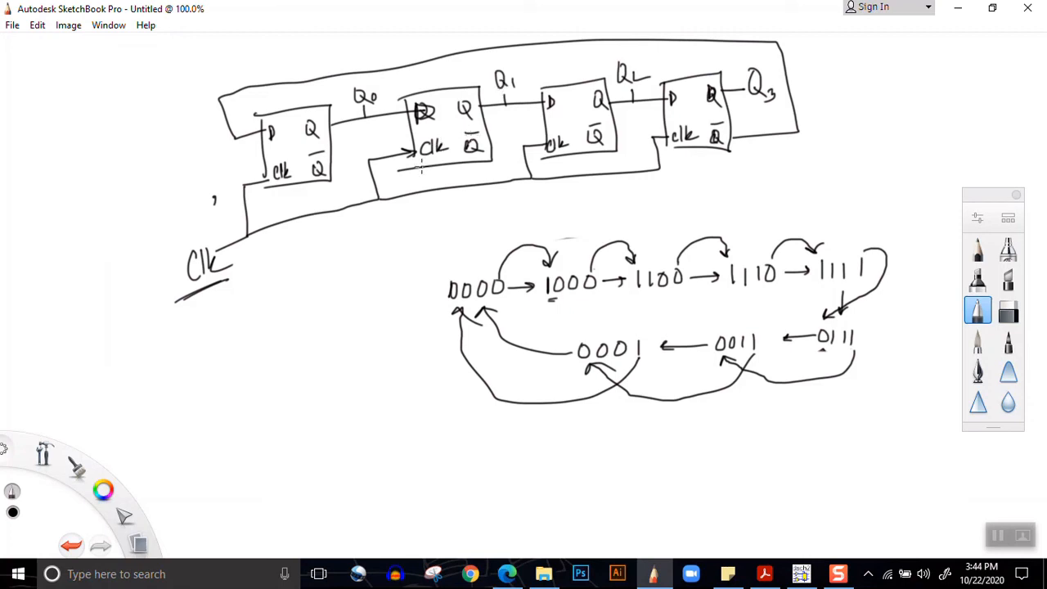
Handwrite the title "Johnson Counter" below the fourth flip-flop, beside the state sequence.
drag(412, 154, 413, 173)
mouse_move(757, 169)
mouse_down()
mouse_move(774, 168)
mouse_move(755, 189)
mouse_move(772, 180)
mouse_up()
drag(777, 168, 786, 187)
mouse_move(789, 186)
mouse_down()
mouse_move(821, 174)
mouse_move(843, 182)
mouse_move(803, 217)
mouse_move(866, 195)
mouse_up()
drag(866, 202, 896, 196)
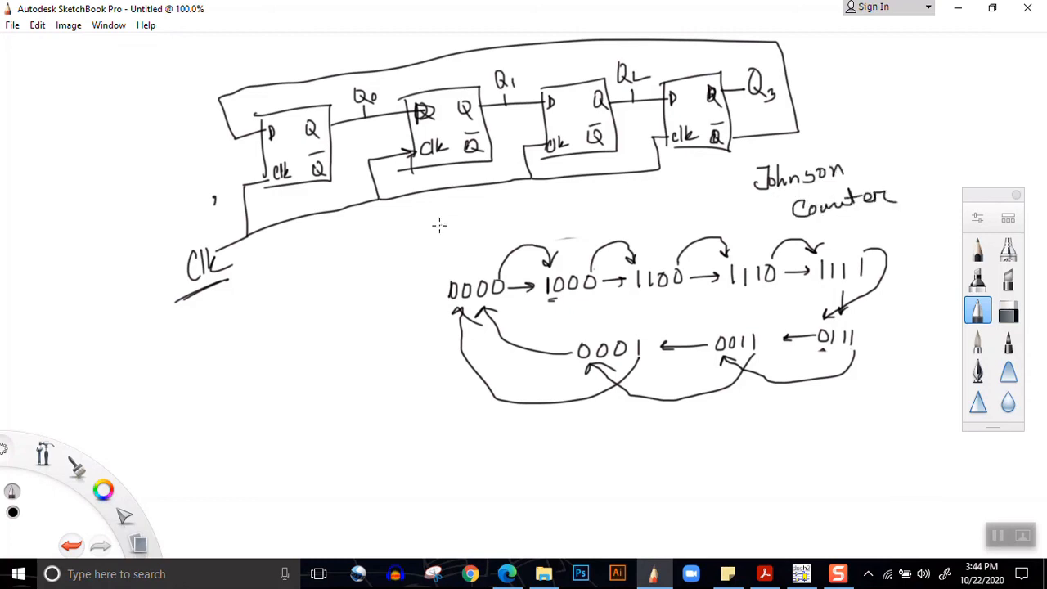
Draw two short emphasis strokes below the clock line and retrace the Q1 and Q2 wires toward the third and fourth flip-flops.
drag(448, 221, 503, 210)
mouse_move(481, 105)
mouse_down()
mouse_move(543, 103)
mouse_move(533, 108)
mouse_up()
drag(608, 104, 644, 102)
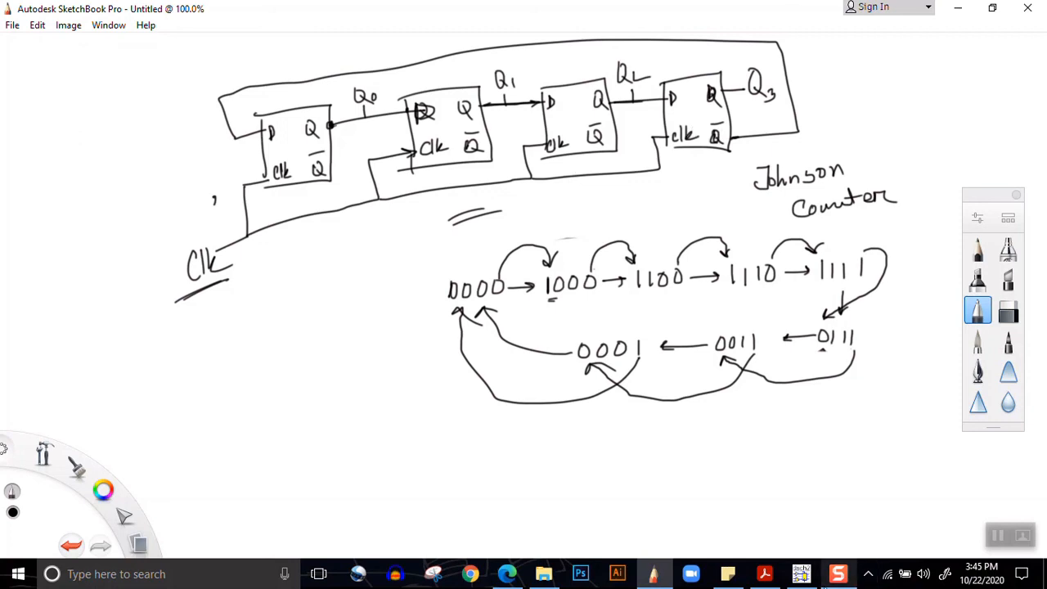
Switch to Dsch2 and place the AAA_DFF_SR.sym user symbol in the empty schematic.
click(803, 575)
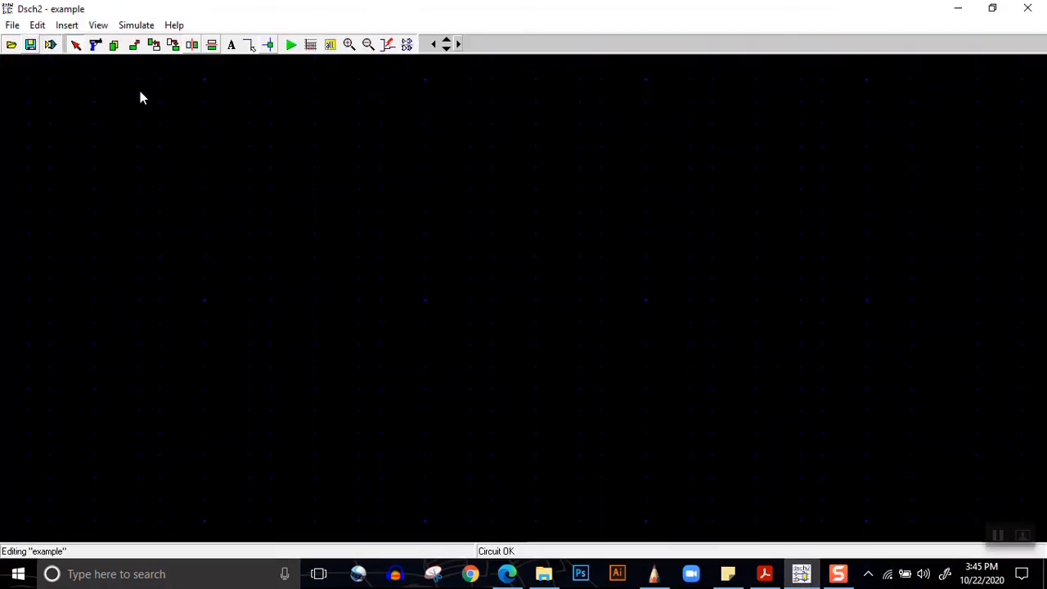
click(70, 26)
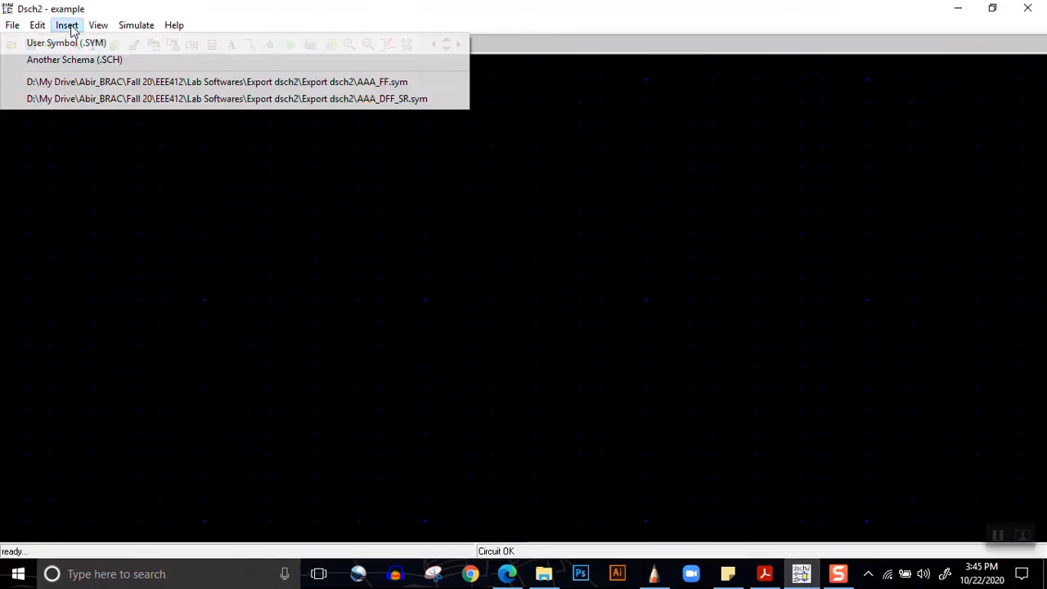
click(190, 99)
click(384, 409)
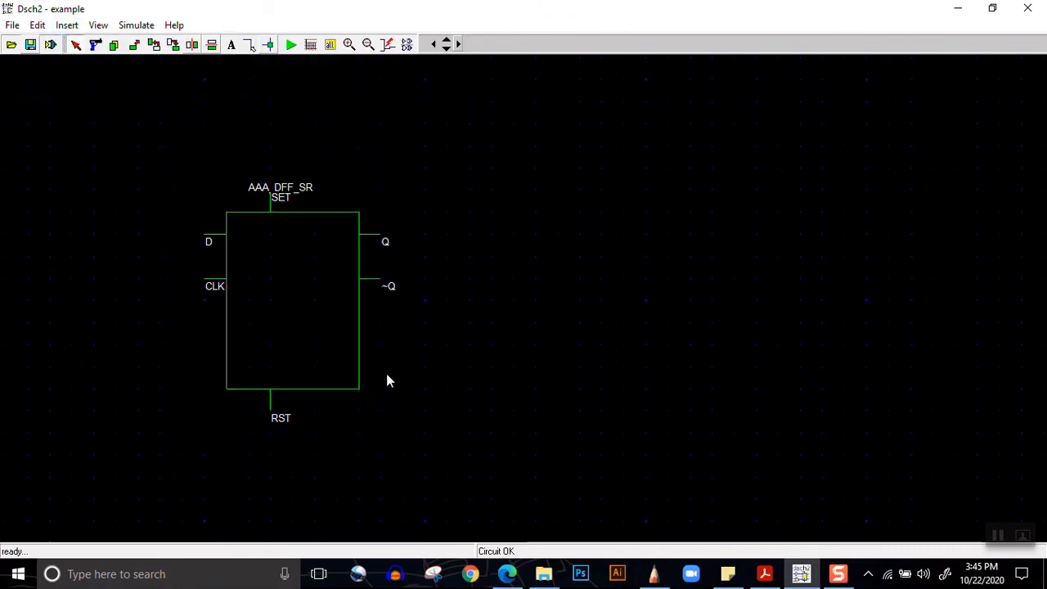
Copy the AAA_DFF_SR symbol to form a row of four flip-flops.
click(369, 47)
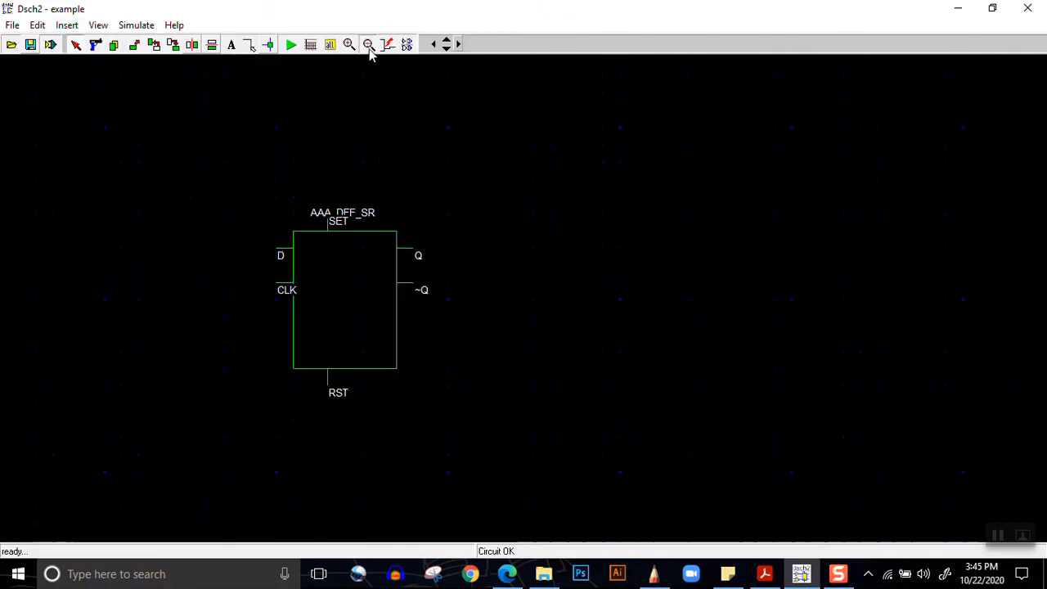
click(368, 46)
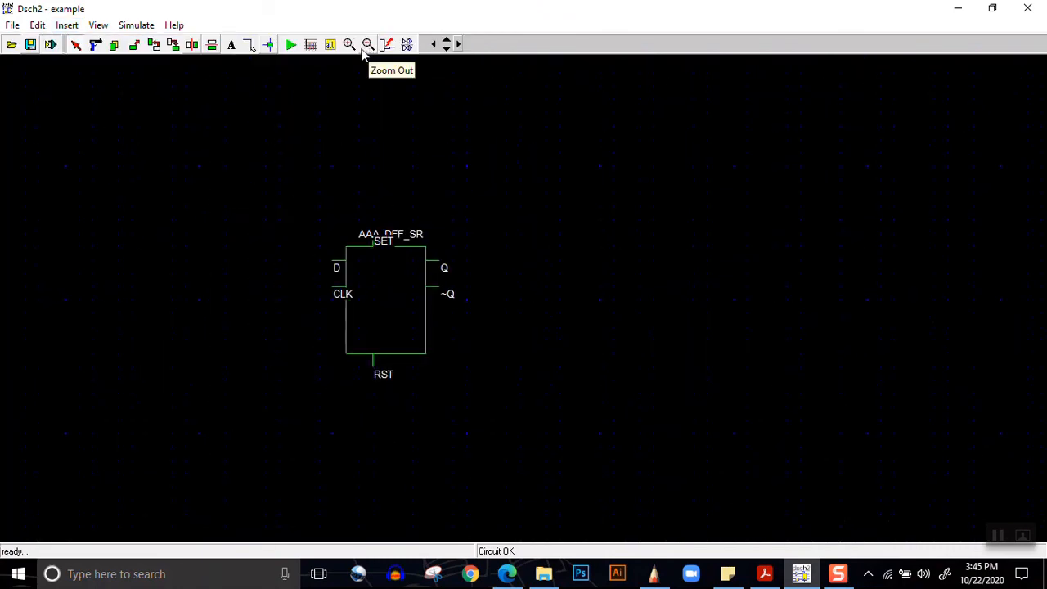
click(115, 48)
drag(517, 434, 306, 213)
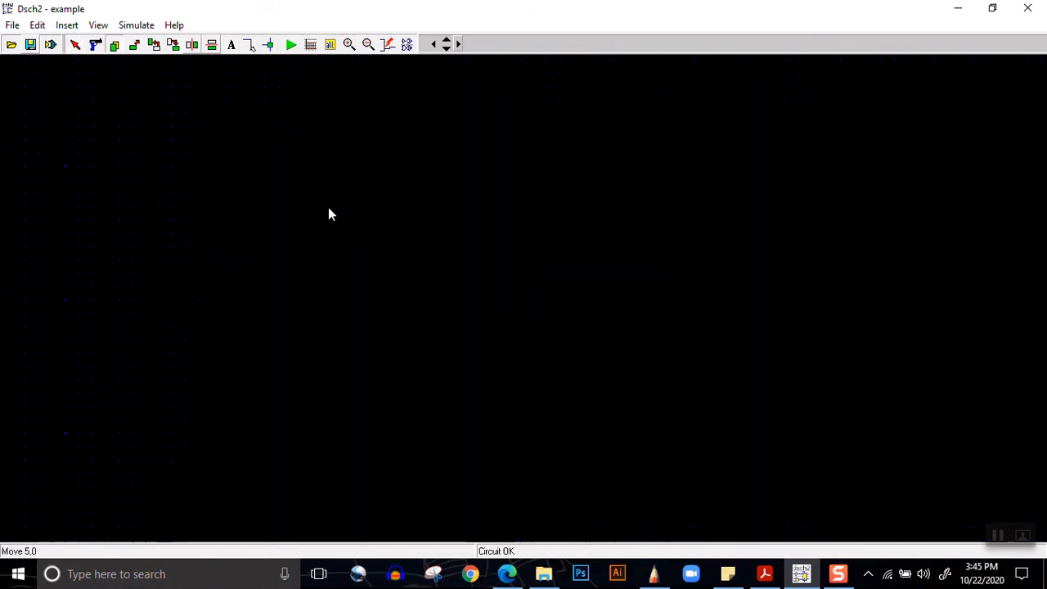
click(496, 189)
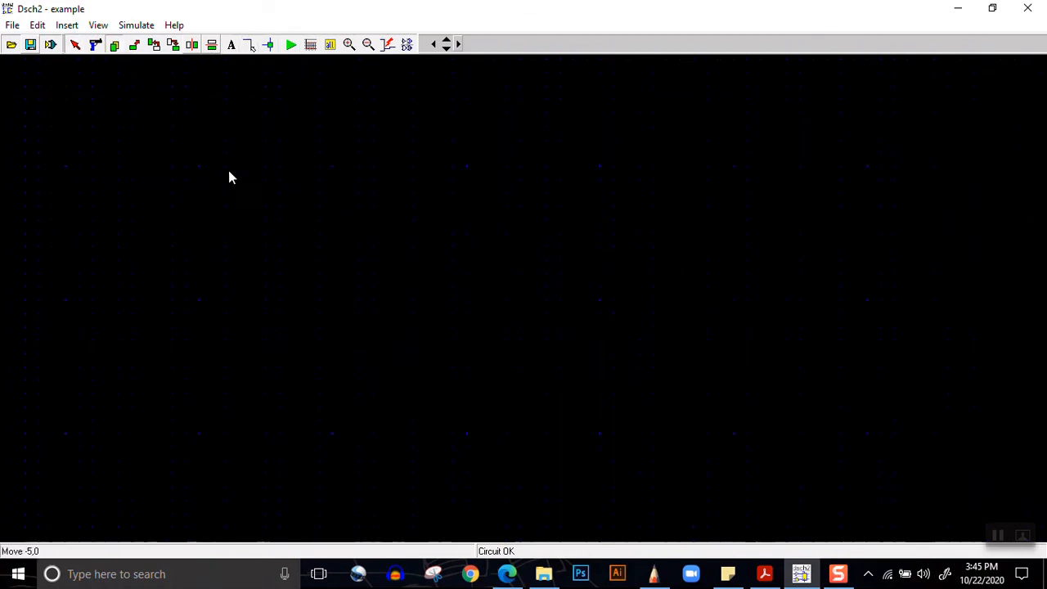
click(183, 172)
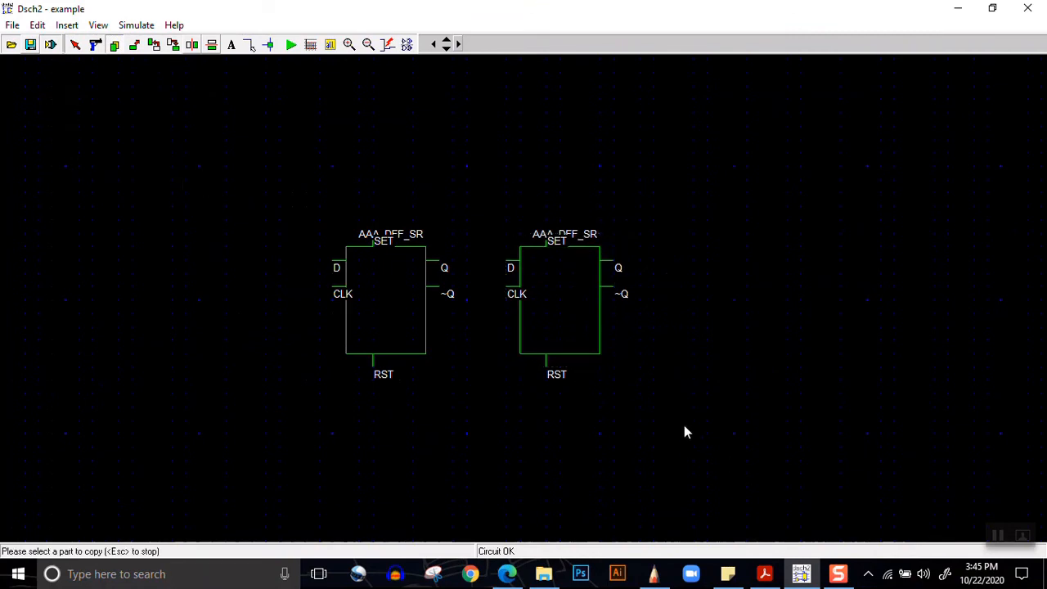
drag(624, 392, 316, 226)
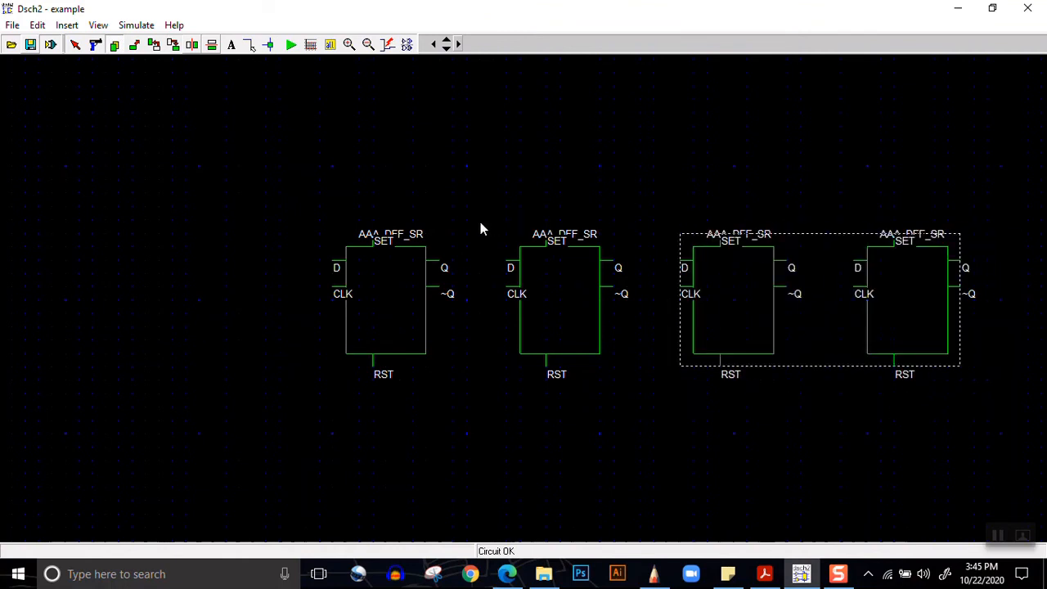
click(459, 229)
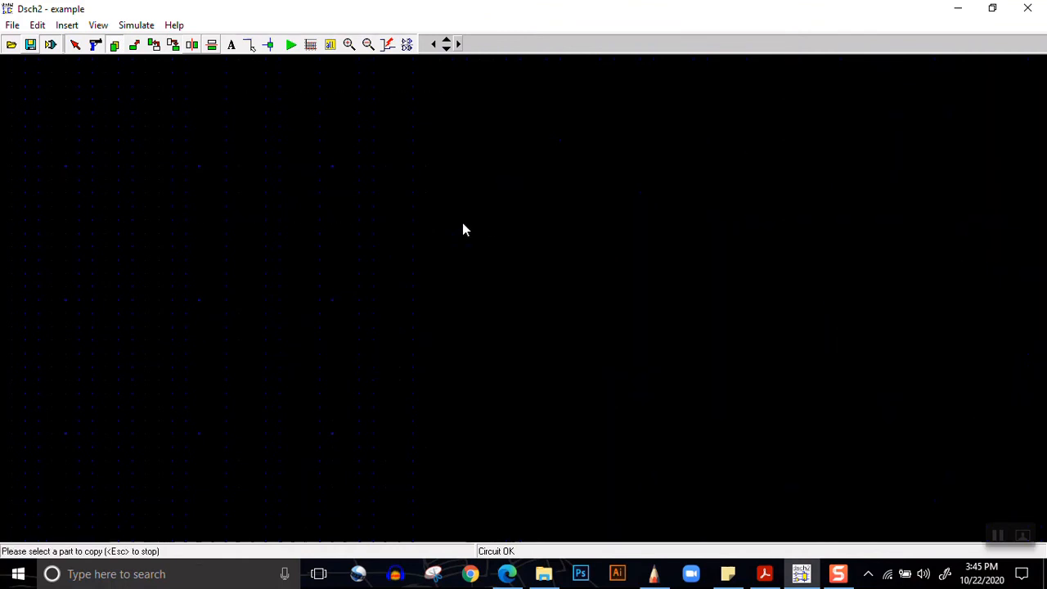
Wire the Q output of each of the first three flip-flops to the D input of the following one.
click(249, 45)
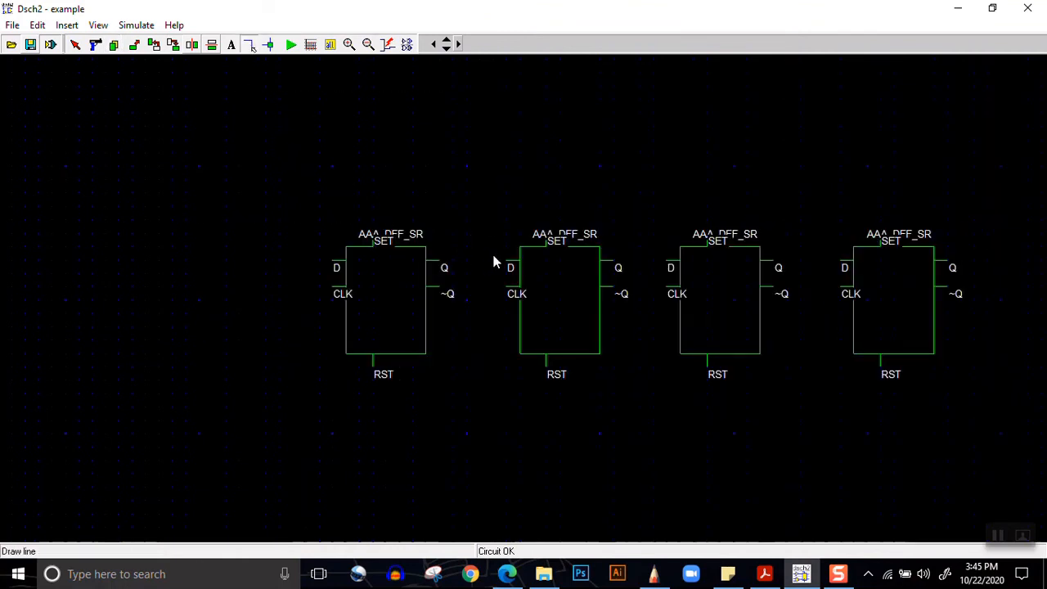
drag(442, 260, 526, 268)
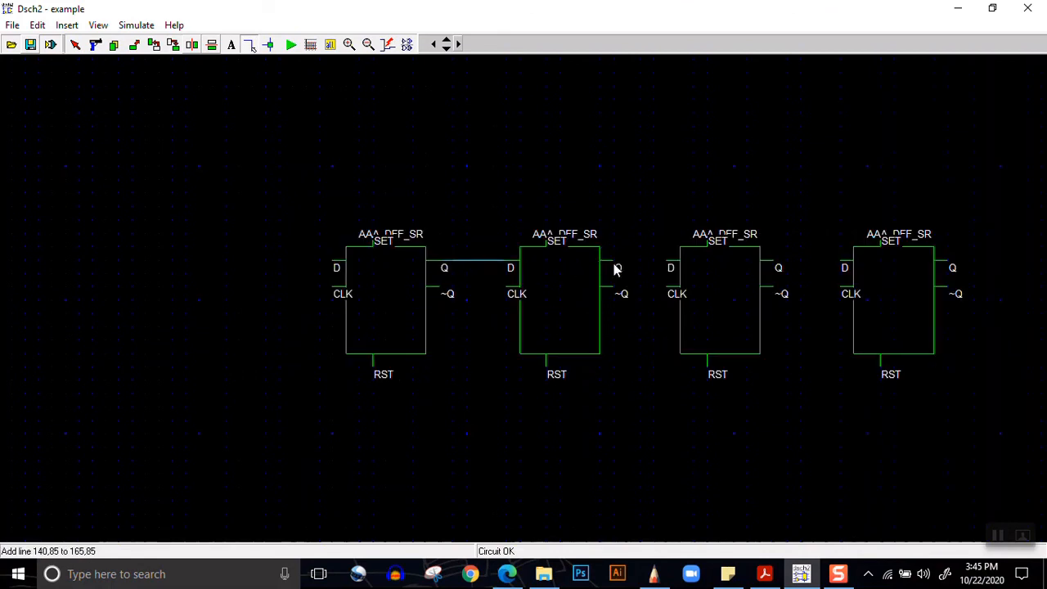
drag(613, 262, 681, 260)
drag(773, 260, 843, 263)
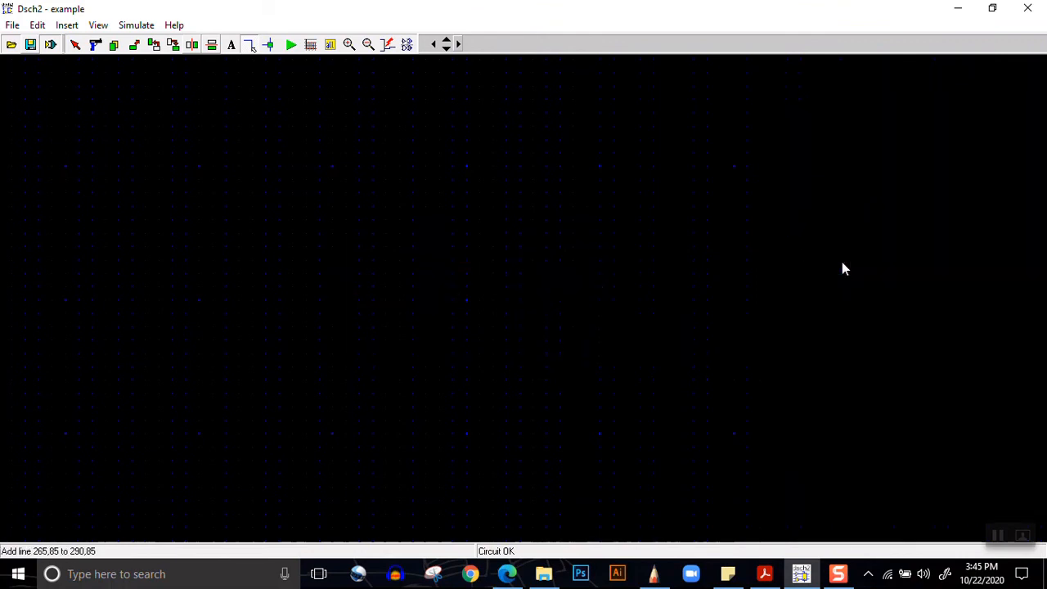
Route a feedback wire from the fourth flip-flop's ~Q output over the row to the first flip-flop's D input.
click(947, 293)
click(979, 285)
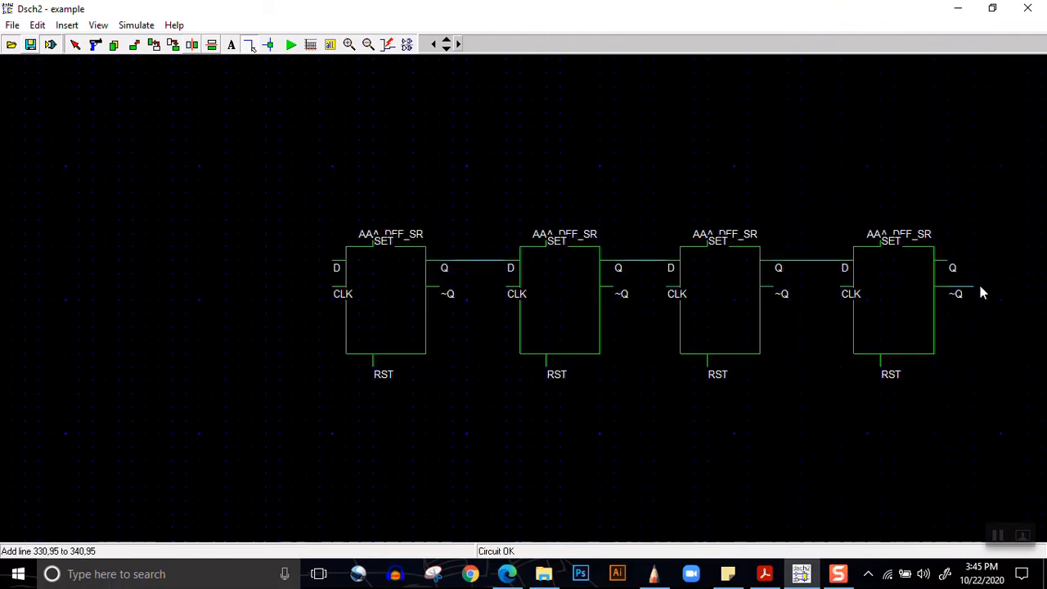
click(974, 209)
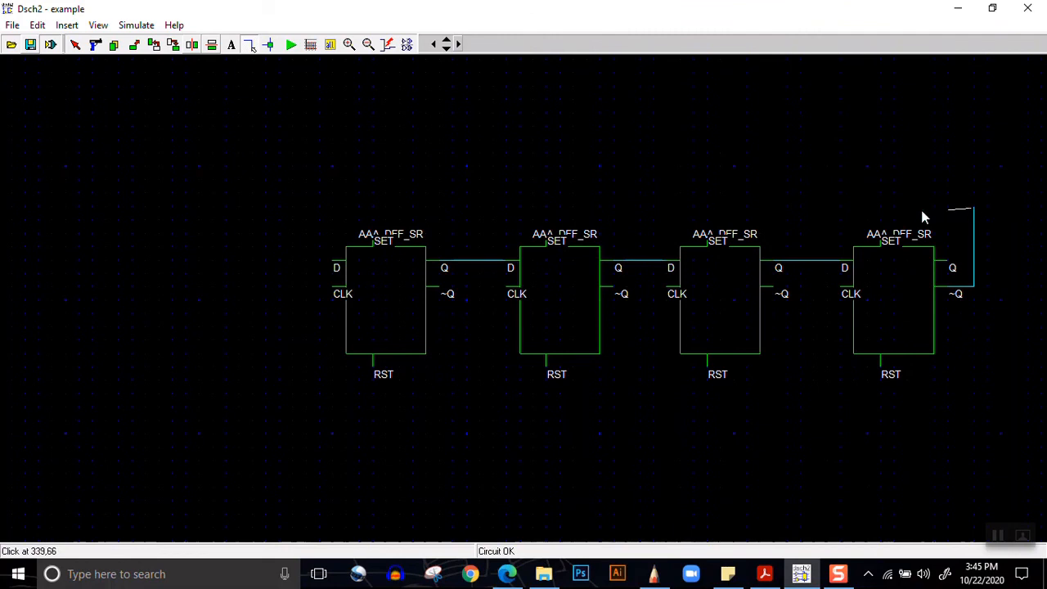
click(286, 215)
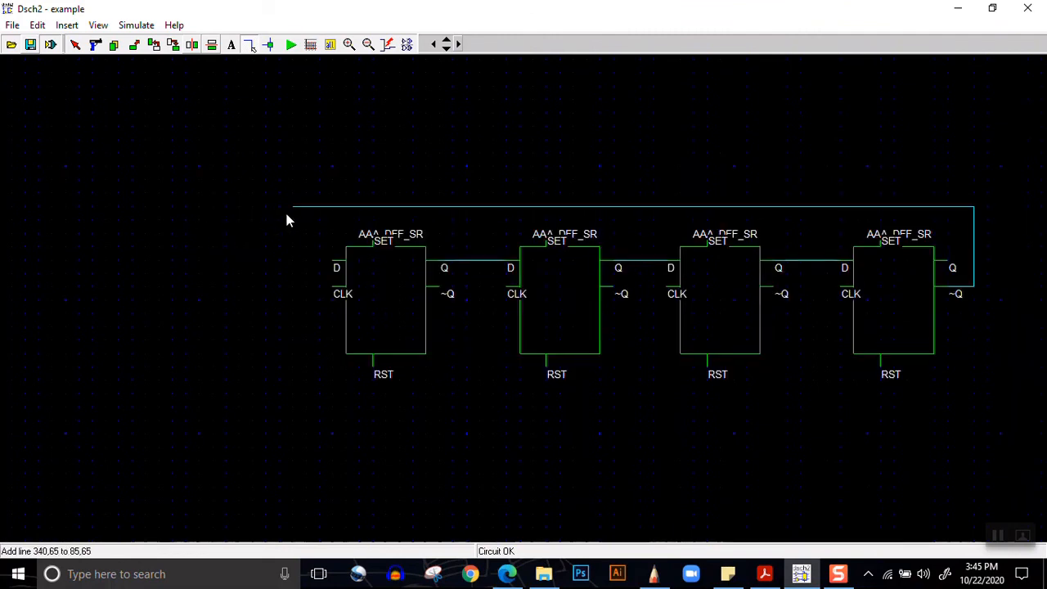
click(292, 263)
click(324, 263)
Route a clock line below the row from the first flip-flop's CLK to the fourth's CLK, and delete its overshooting end.
click(333, 292)
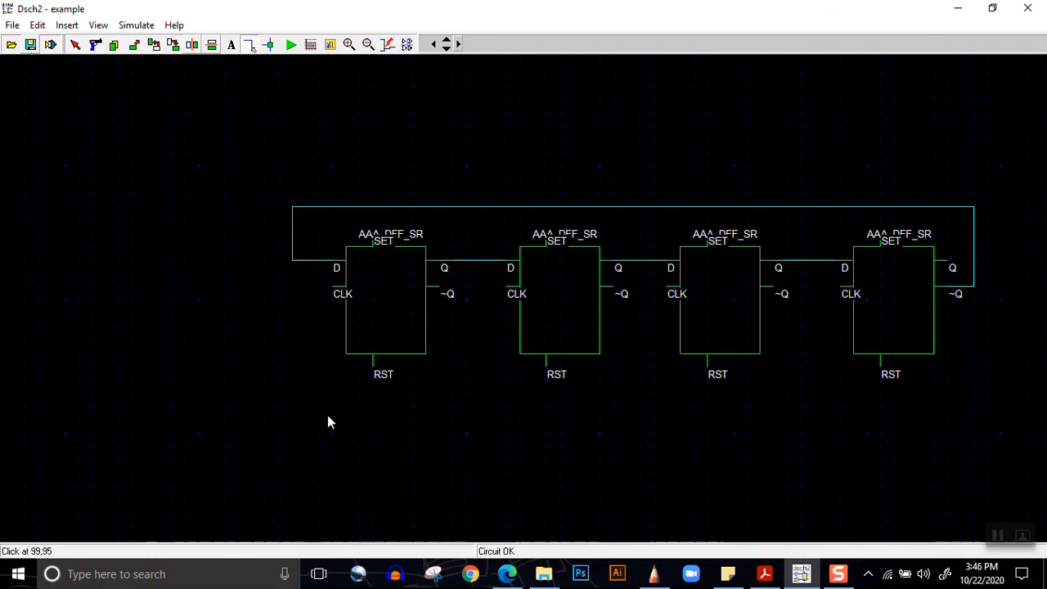
click(330, 419)
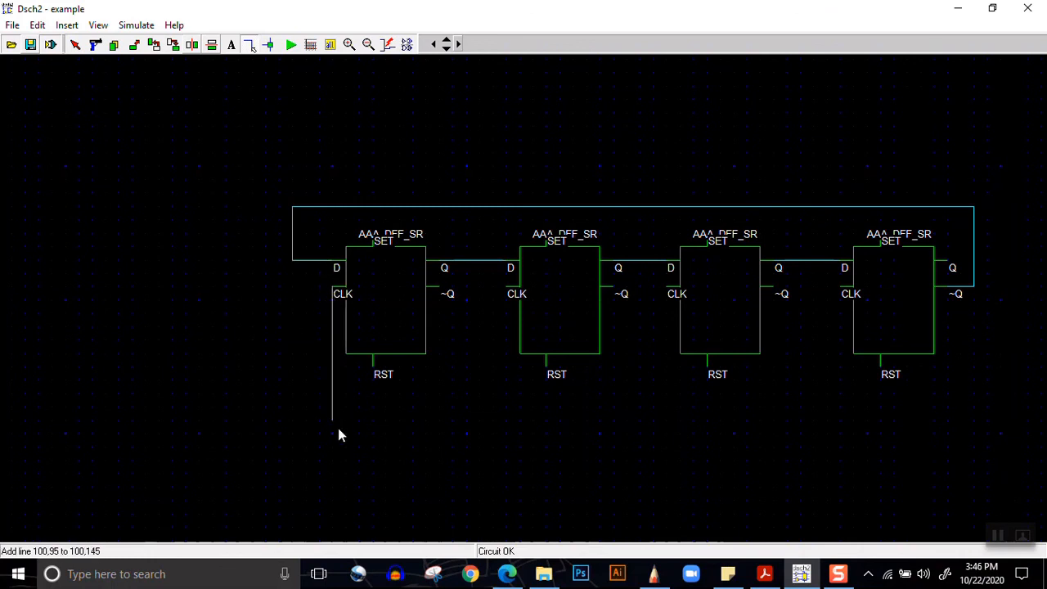
click(855, 414)
click(846, 299)
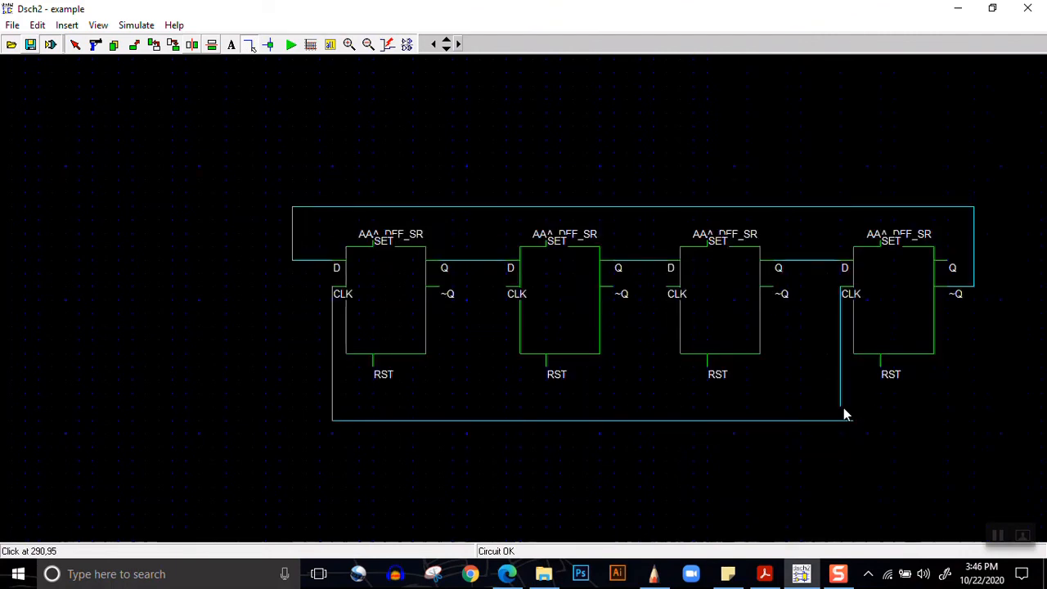
click(841, 411)
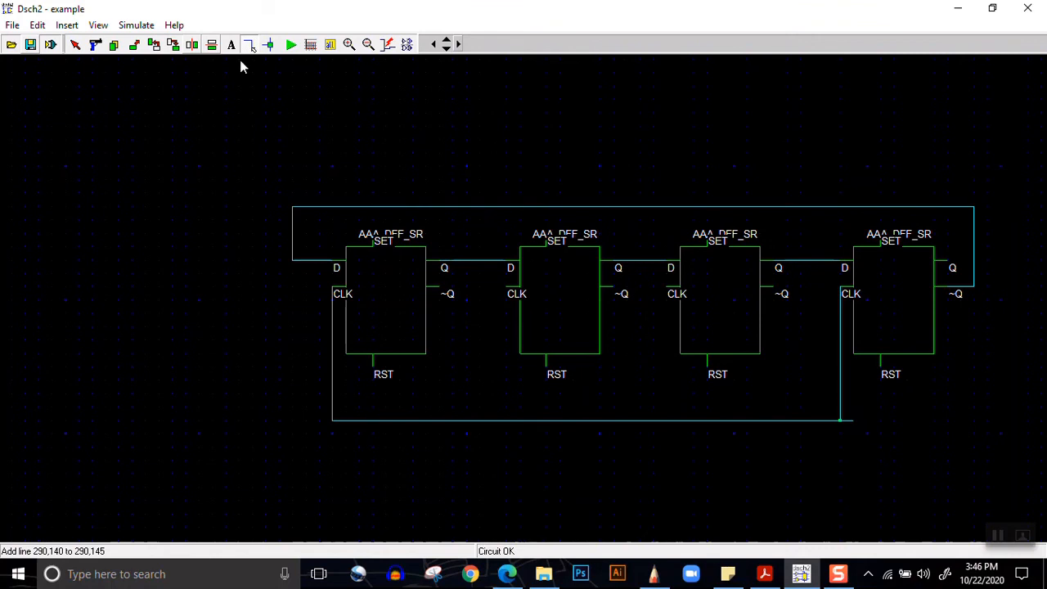
click(95, 45)
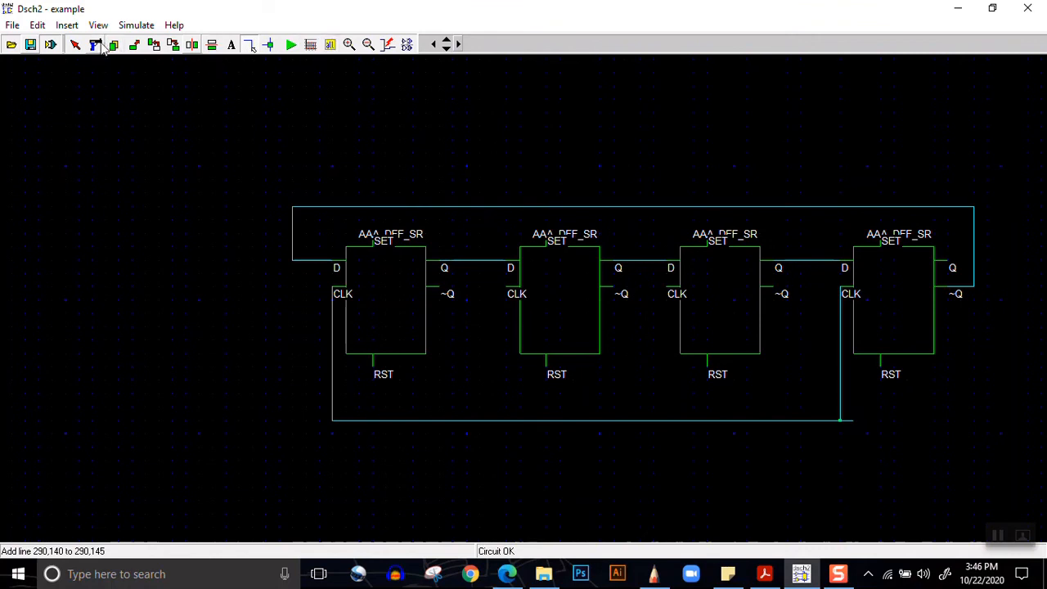
click(848, 419)
Wire the CLK inputs of the third and second flip-flops down to the shared clock line.
click(250, 45)
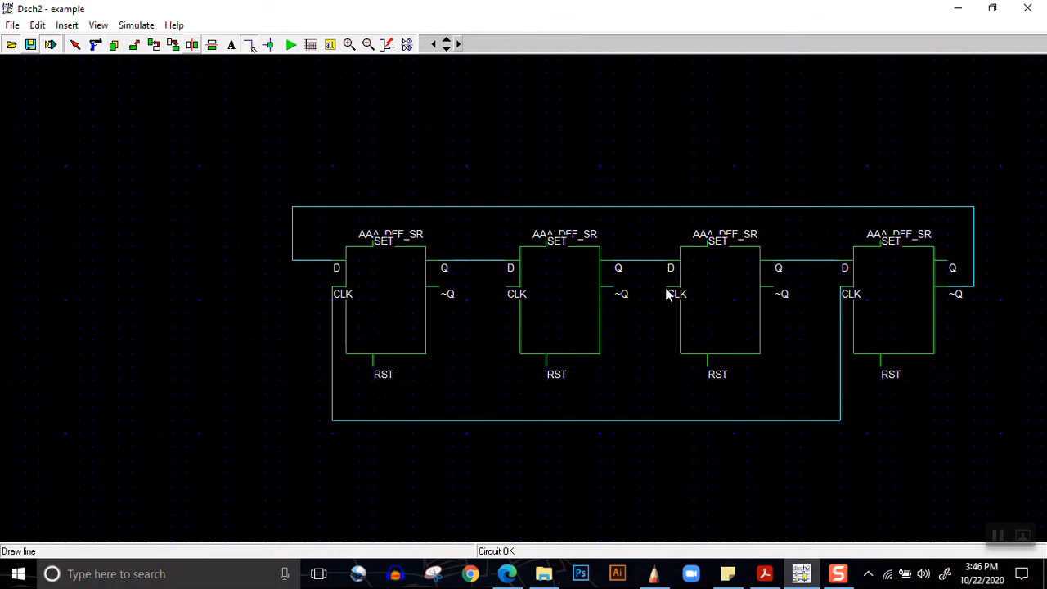
drag(666, 292, 667, 420)
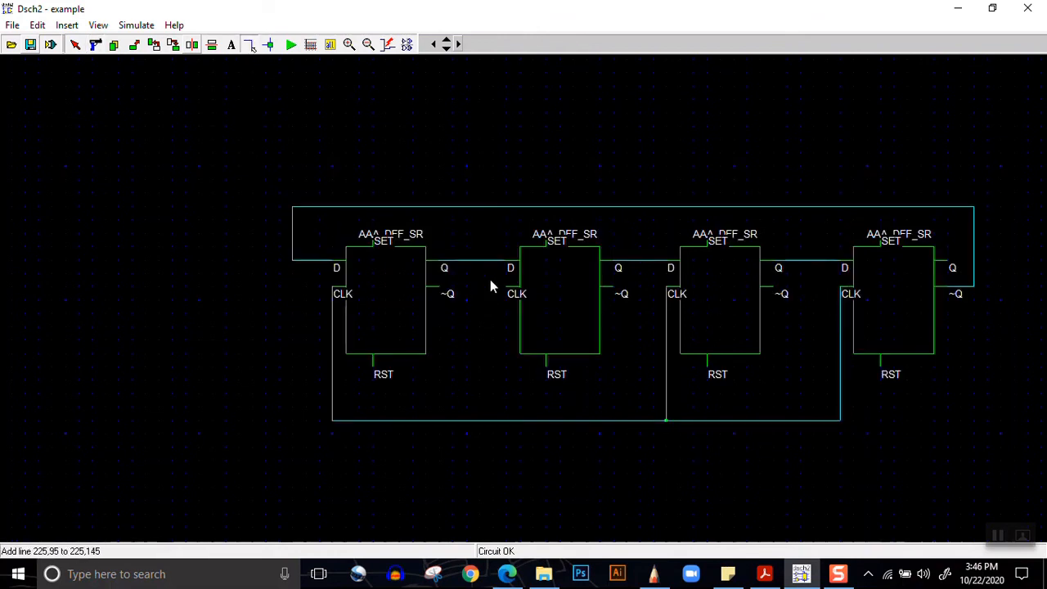
drag(506, 293, 508, 421)
Wire the RST inputs of all four flip-flops together in one straight line along their lower pins.
drag(373, 367, 546, 367)
drag(547, 367, 881, 367)
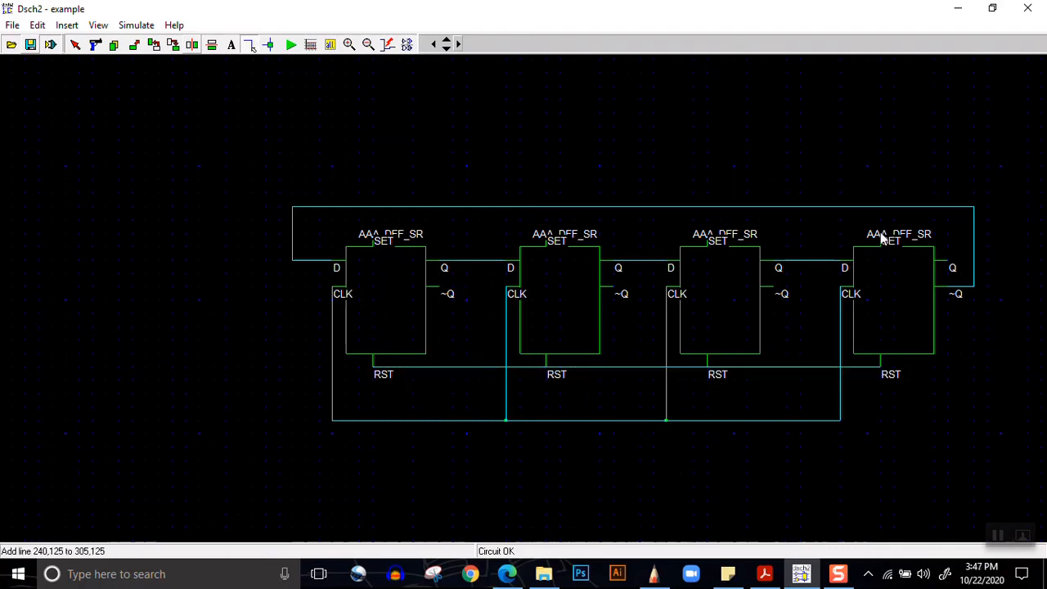
drag(374, 235, 547, 235)
drag(373, 367, 881, 367)
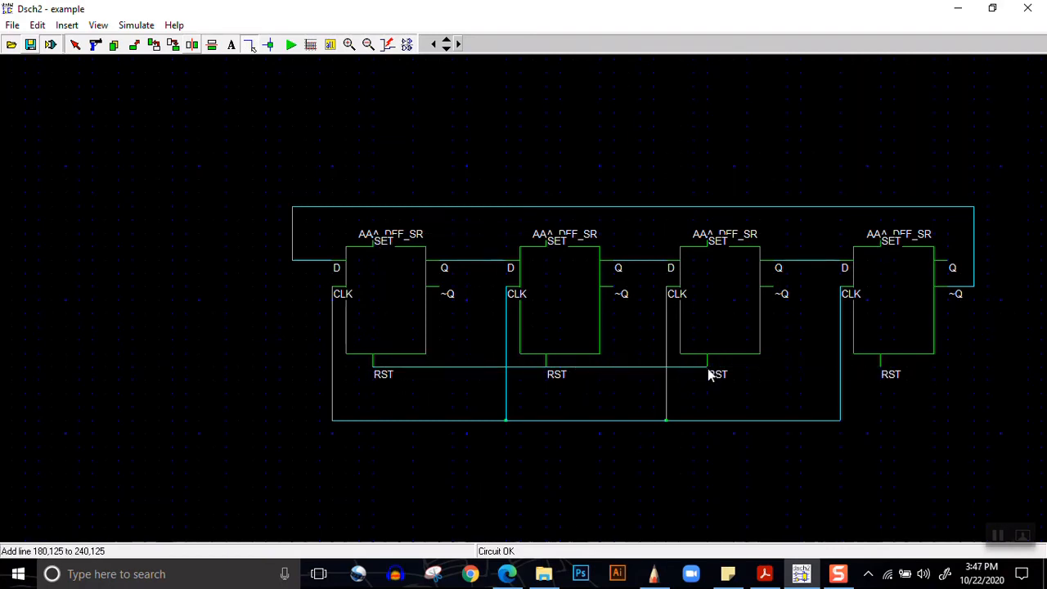
drag(383, 240, 547, 235)
drag(373, 367, 547, 367)
drag(547, 367, 708, 368)
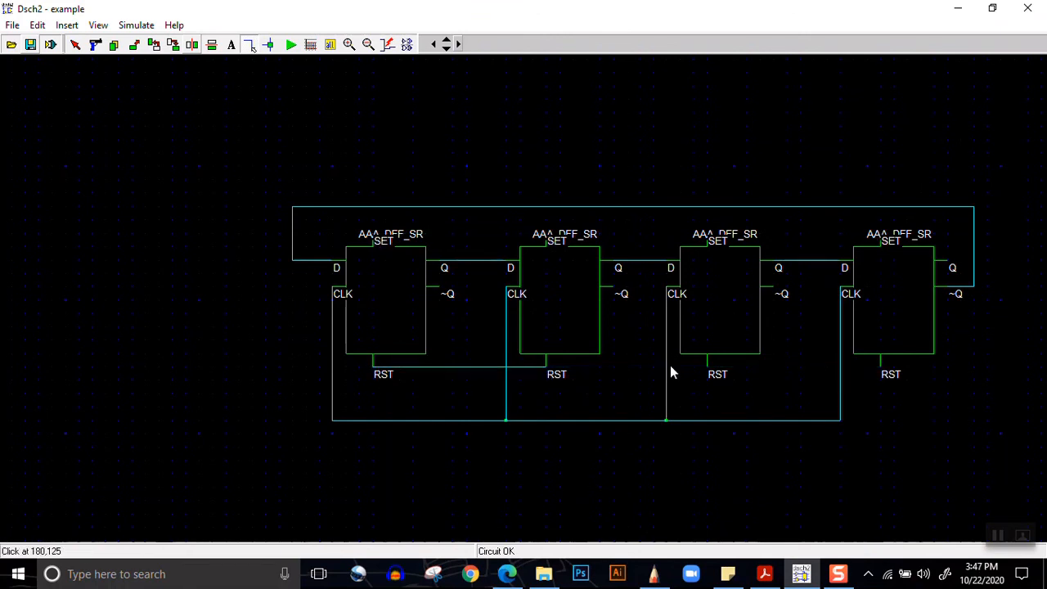
drag(709, 367, 881, 367)
drag(373, 367, 546, 367)
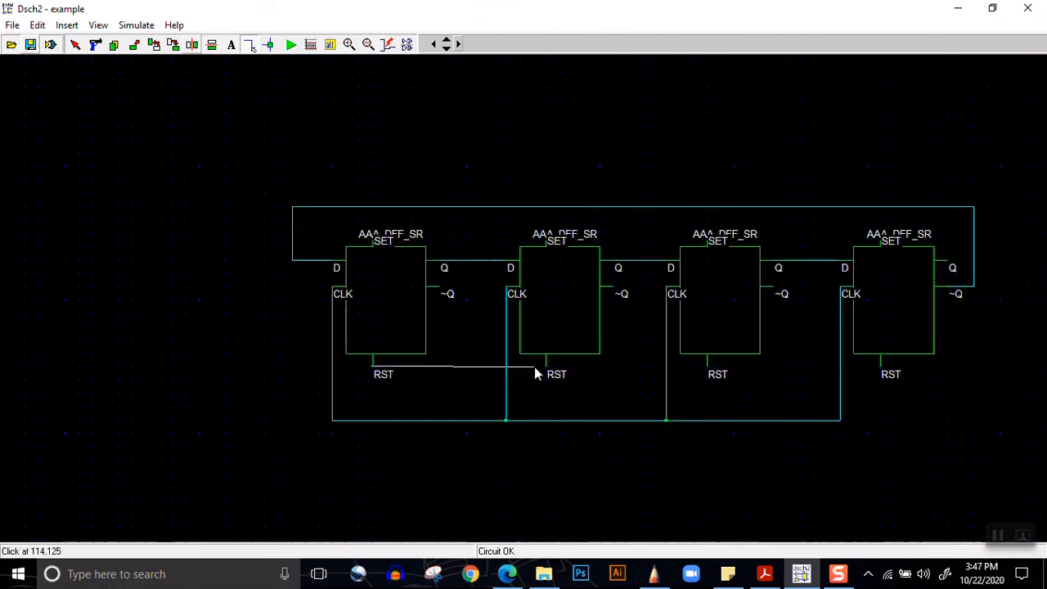
drag(548, 367, 708, 368)
drag(708, 367, 880, 367)
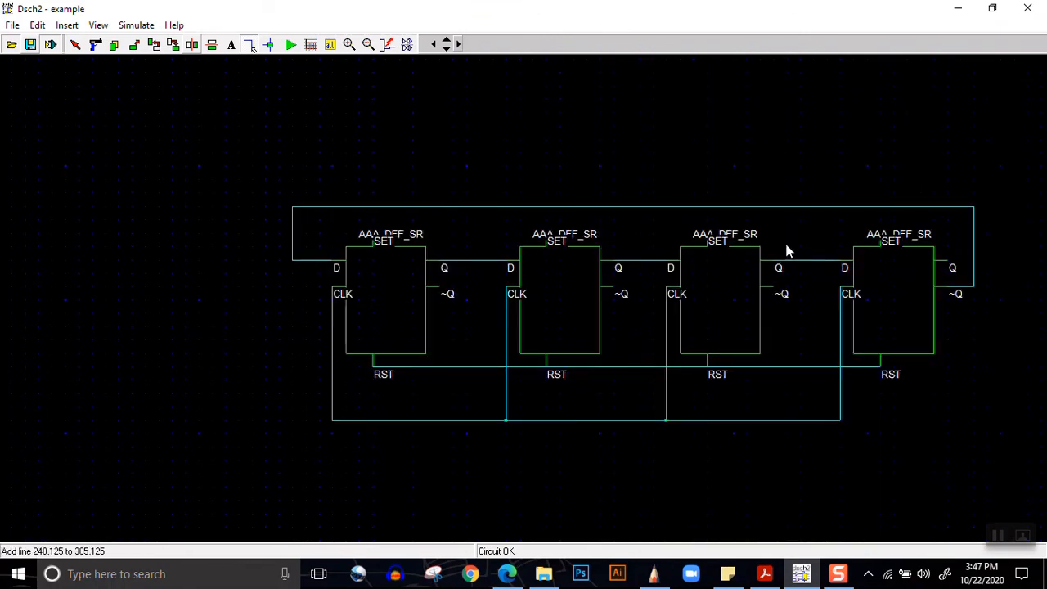
drag(373, 367, 546, 368)
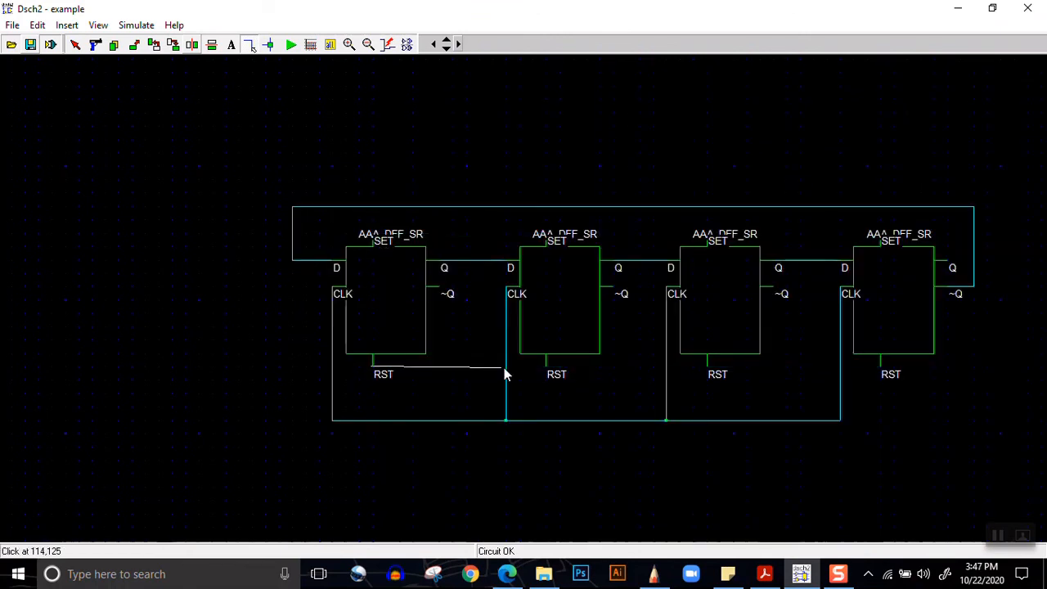
drag(547, 367, 707, 368)
drag(708, 368, 880, 367)
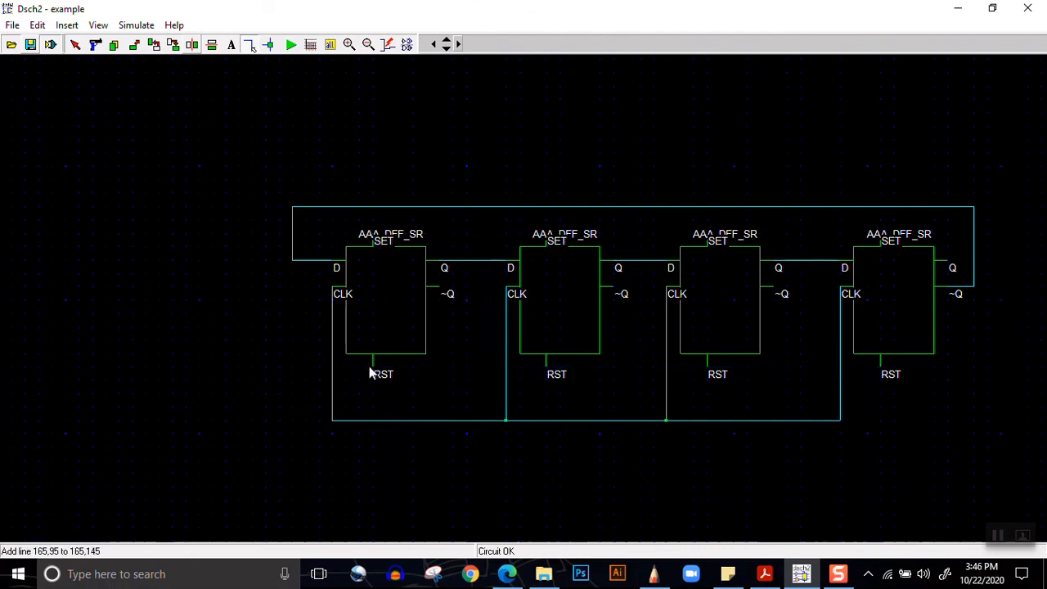
drag(370, 368, 887, 363)
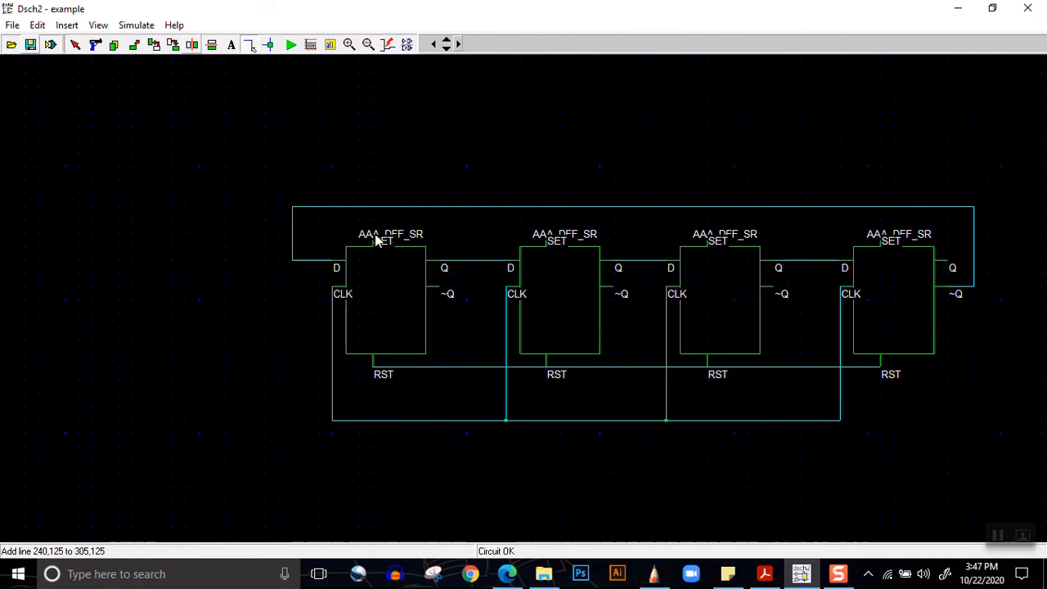
Wire the SET inputs of all four flip-flops together in one straight line along their upper pins.
drag(373, 237, 715, 232)
click(546, 235)
click(710, 233)
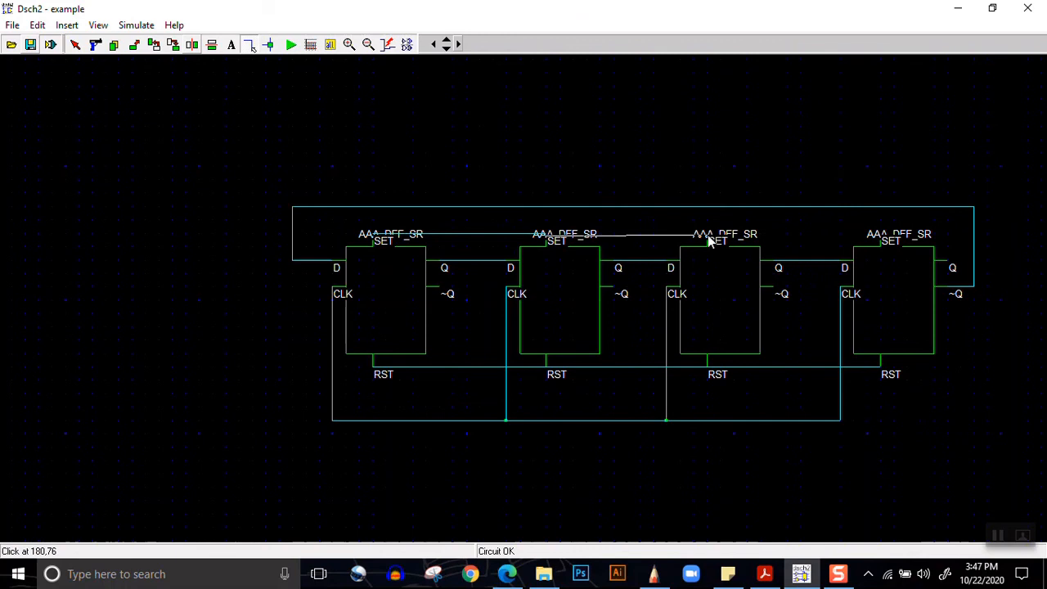
click(877, 234)
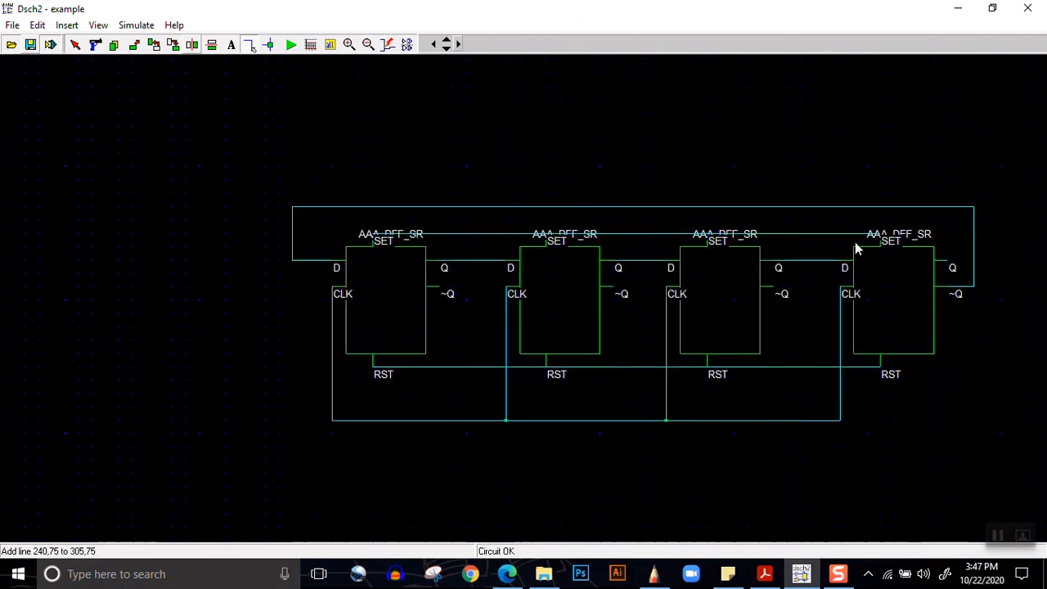
Place one input button on each of the shared clock, RST and SET lines.
click(407, 44)
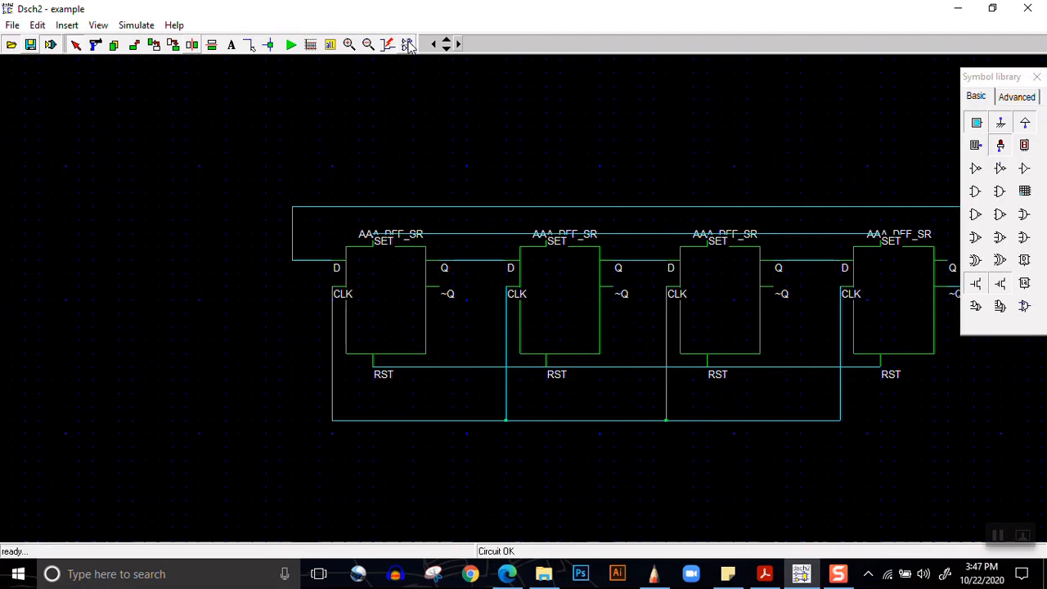
click(976, 121)
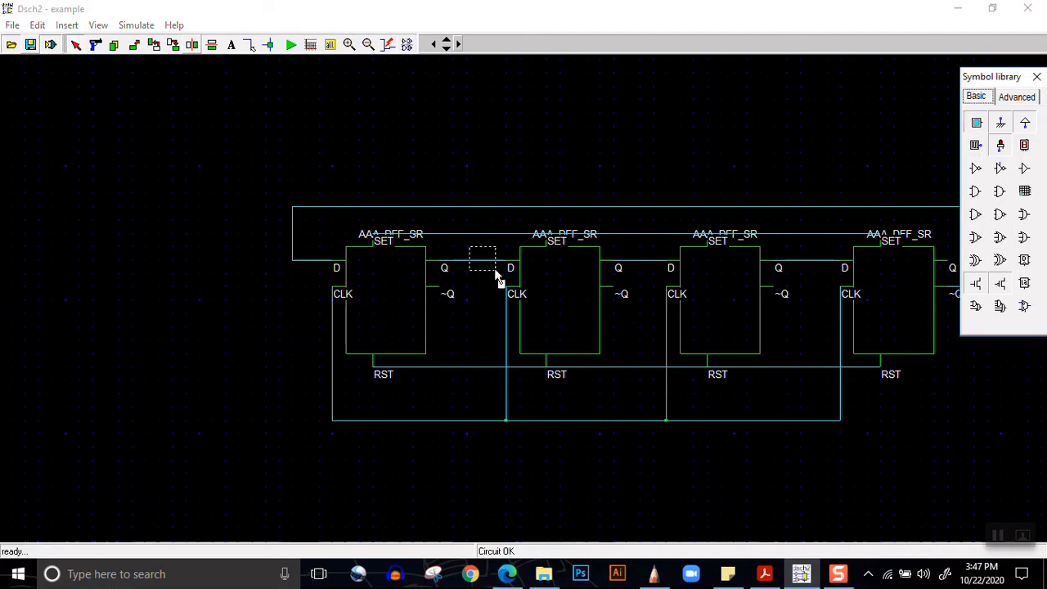
click(332, 348)
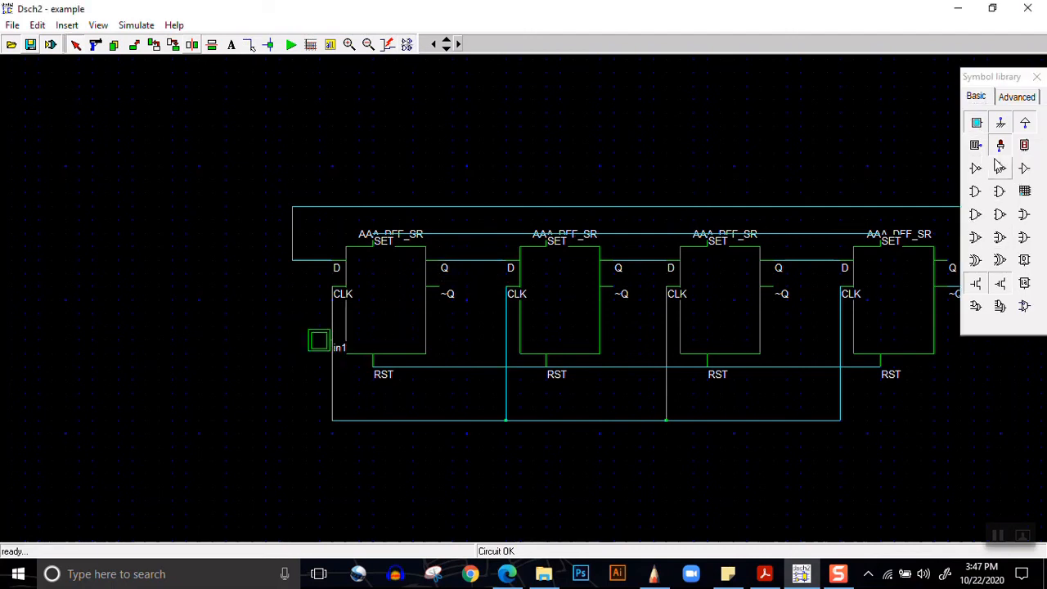
click(976, 123)
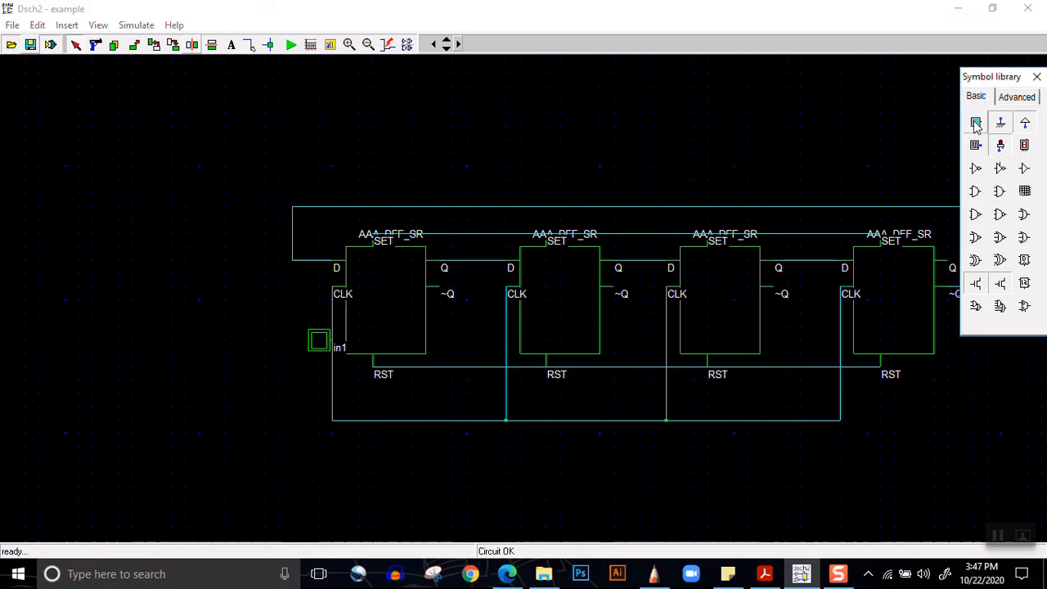
click(470, 390)
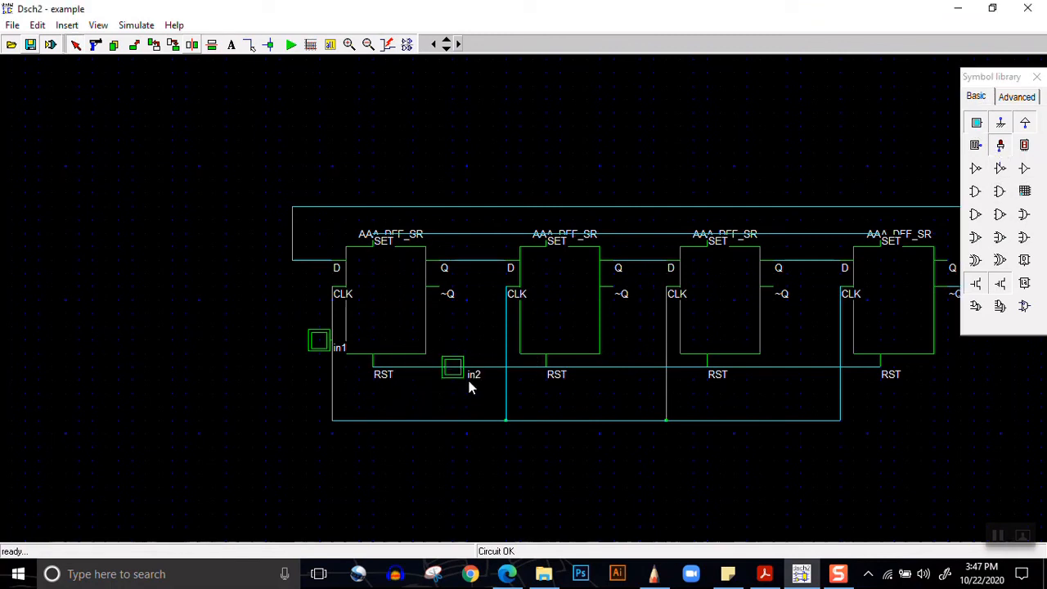
click(1003, 124)
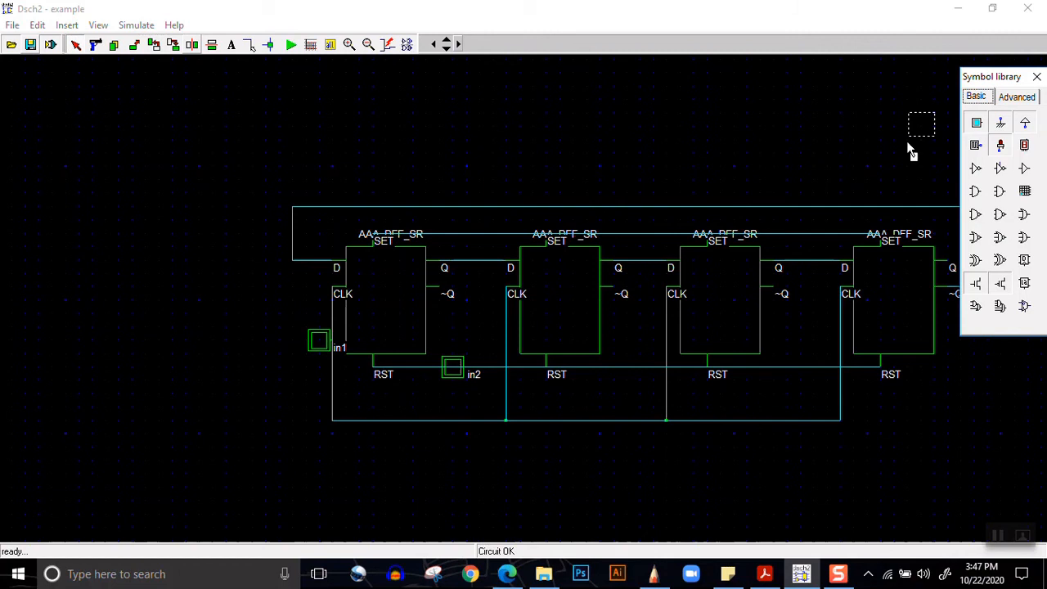
click(487, 244)
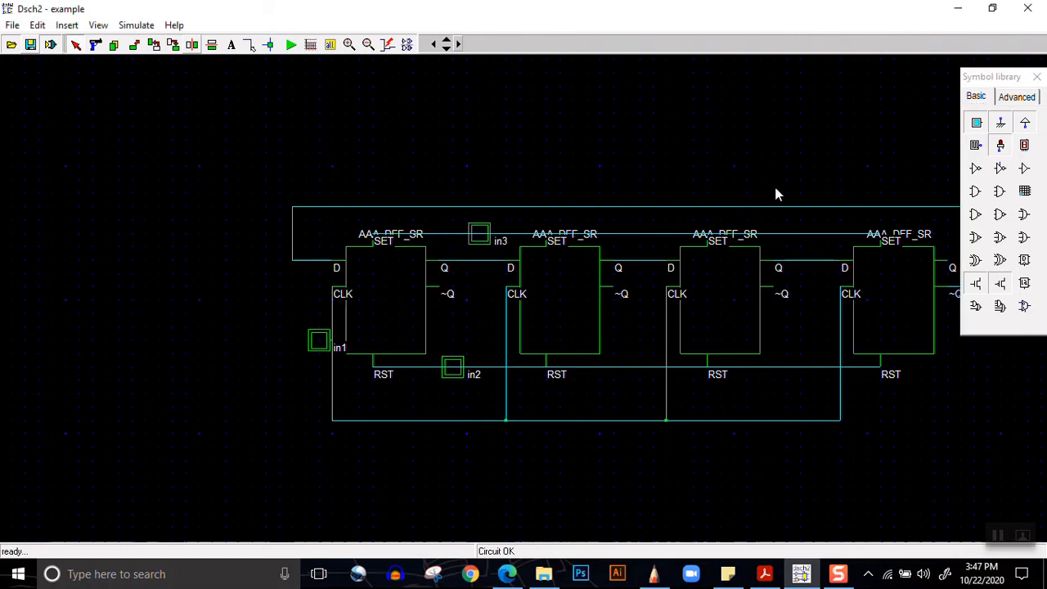
Place an LED on the Q output of each of the four flip-flops.
click(1000, 123)
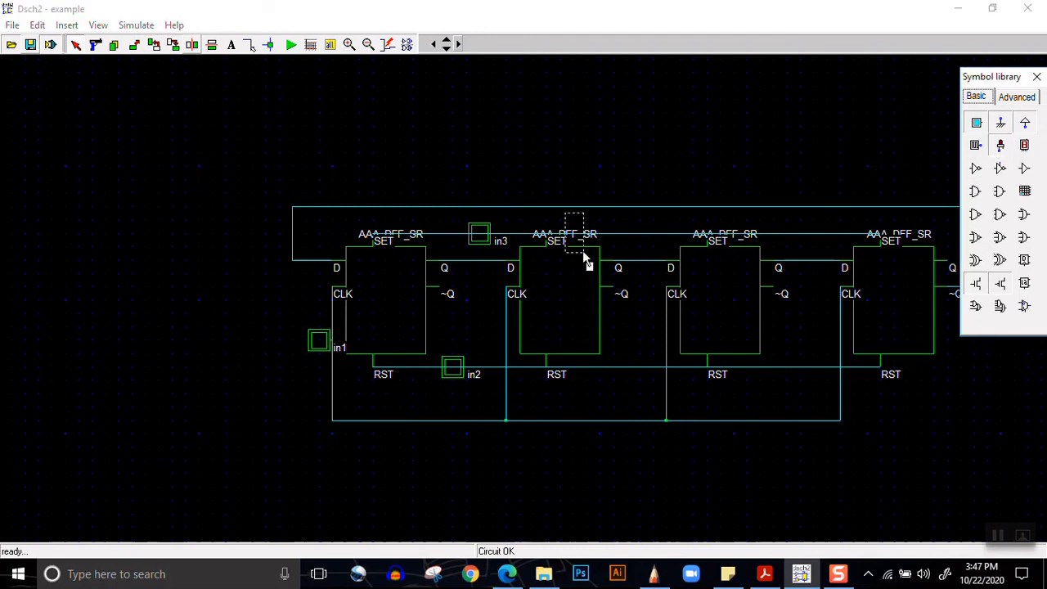
click(462, 268)
click(1000, 145)
click(654, 272)
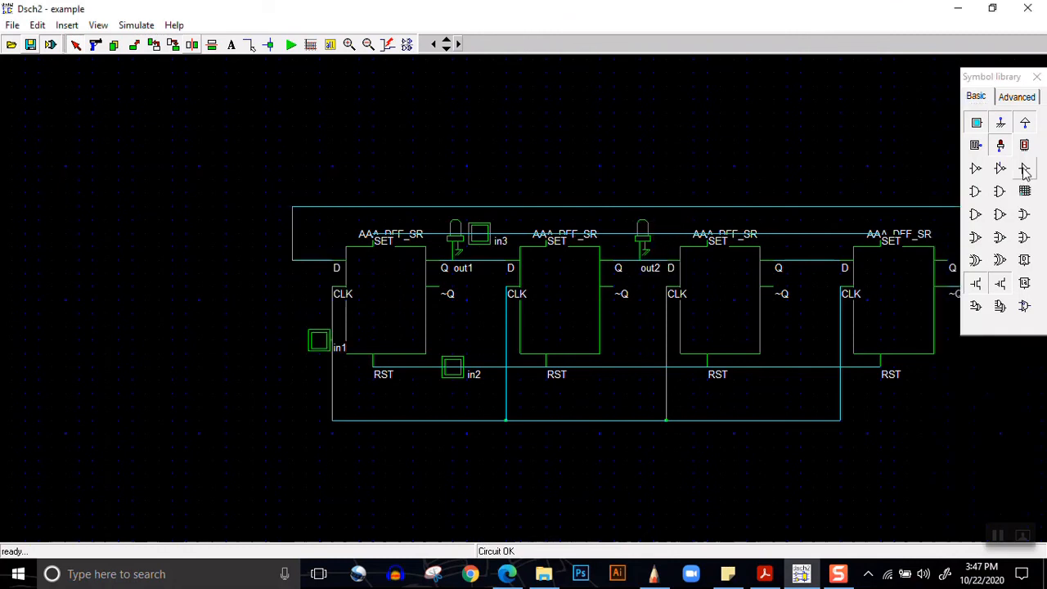
click(1000, 145)
click(813, 264)
click(1000, 145)
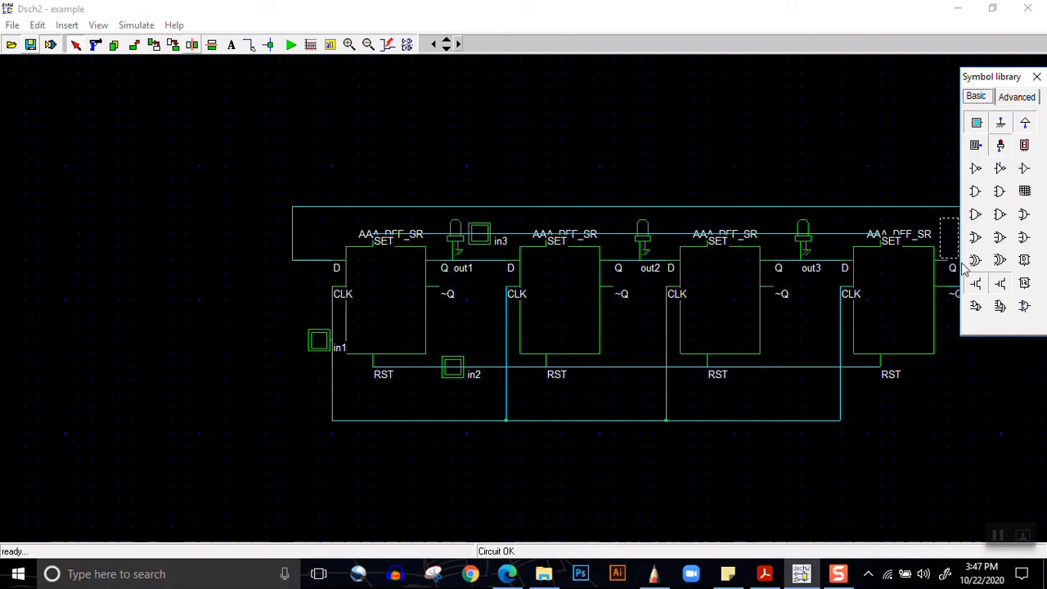
drag(1013, 78, 739, 94)
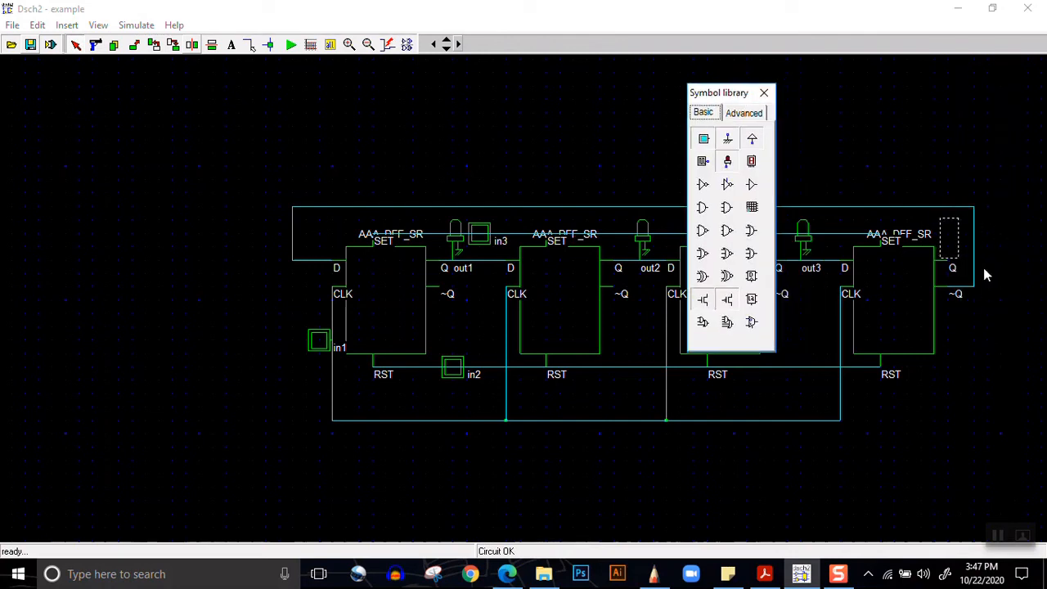
click(840, 195)
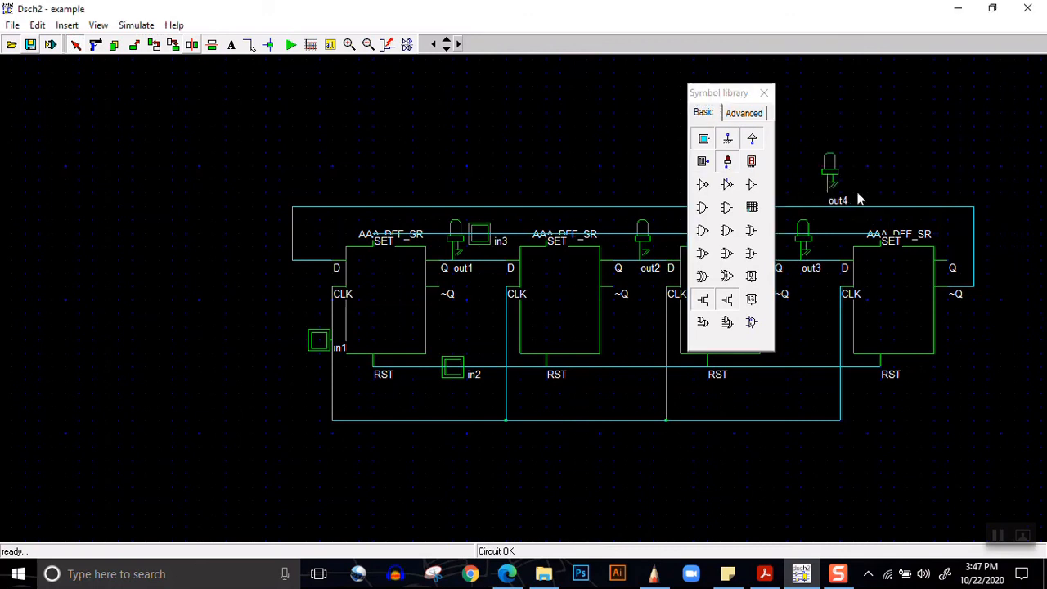
drag(828, 178, 953, 235)
drag(745, 95, 981, 135)
Simulate the whole counter, pulse the clock input in1 once without a reset, and stop the simulation.
click(310, 44)
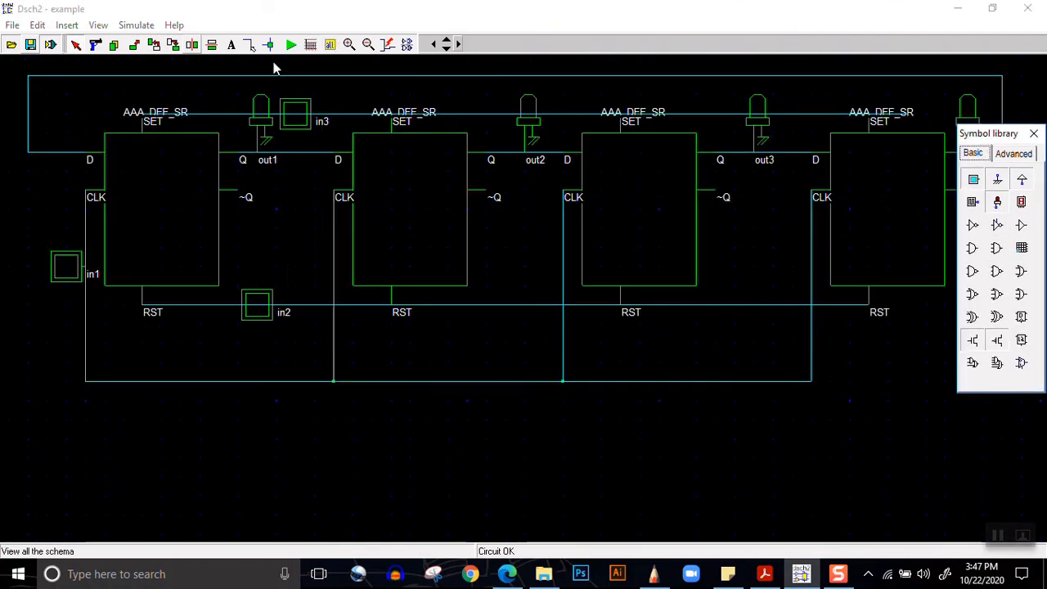
click(369, 44)
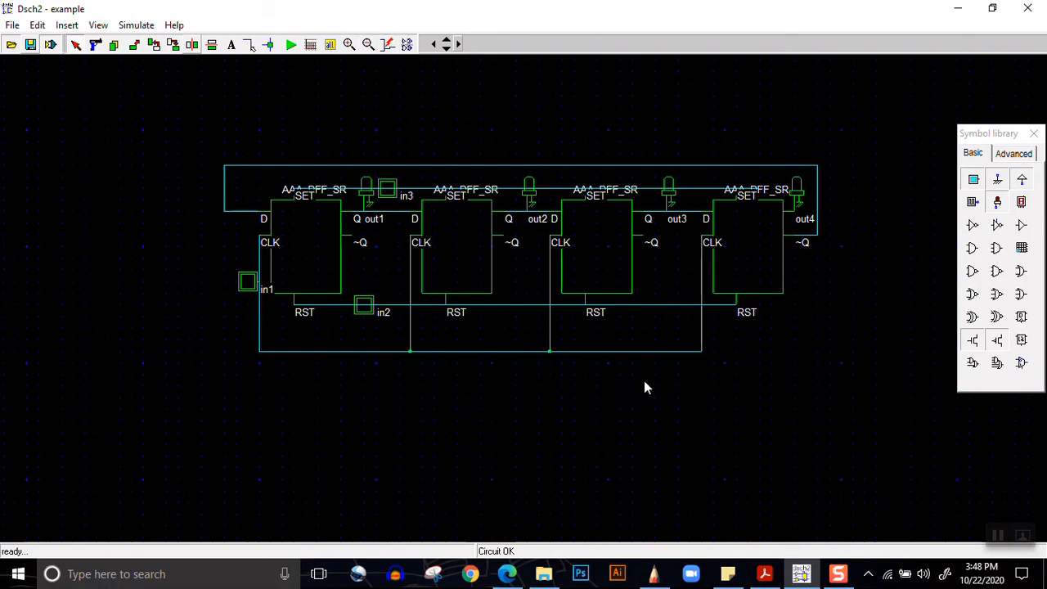
click(291, 46)
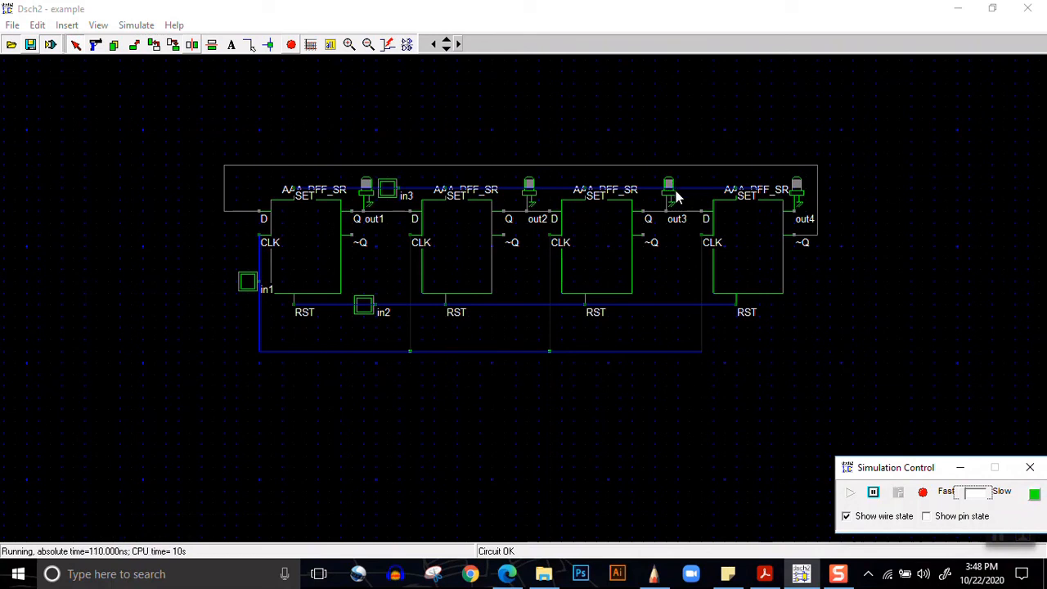
click(243, 289)
click(246, 284)
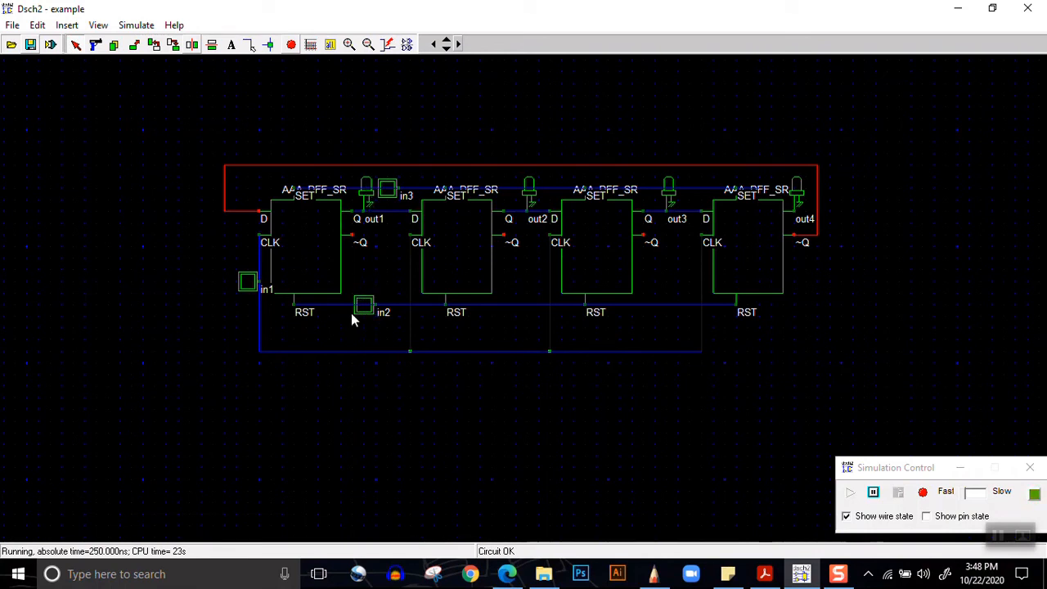
click(292, 45)
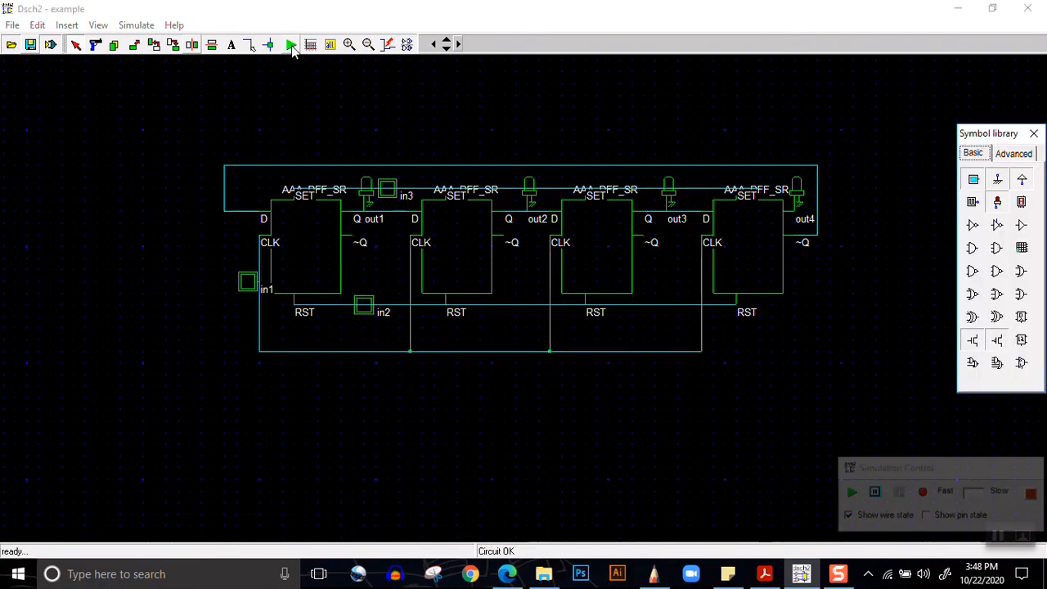
Restart the simulation, switch the reset input in2 on, and toggle the clock input in1 repeatedly.
click(291, 45)
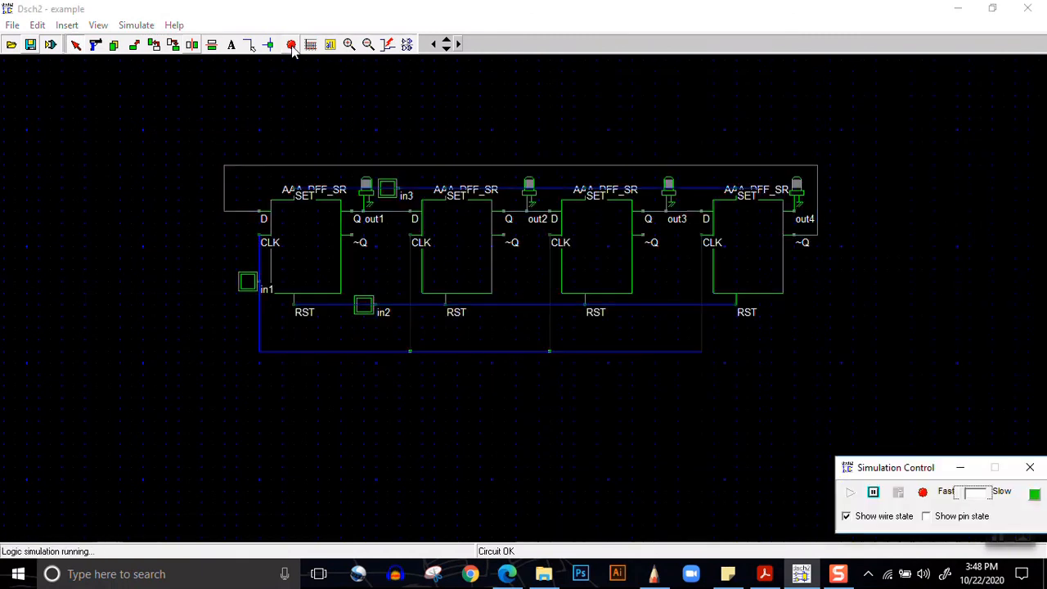
click(364, 306)
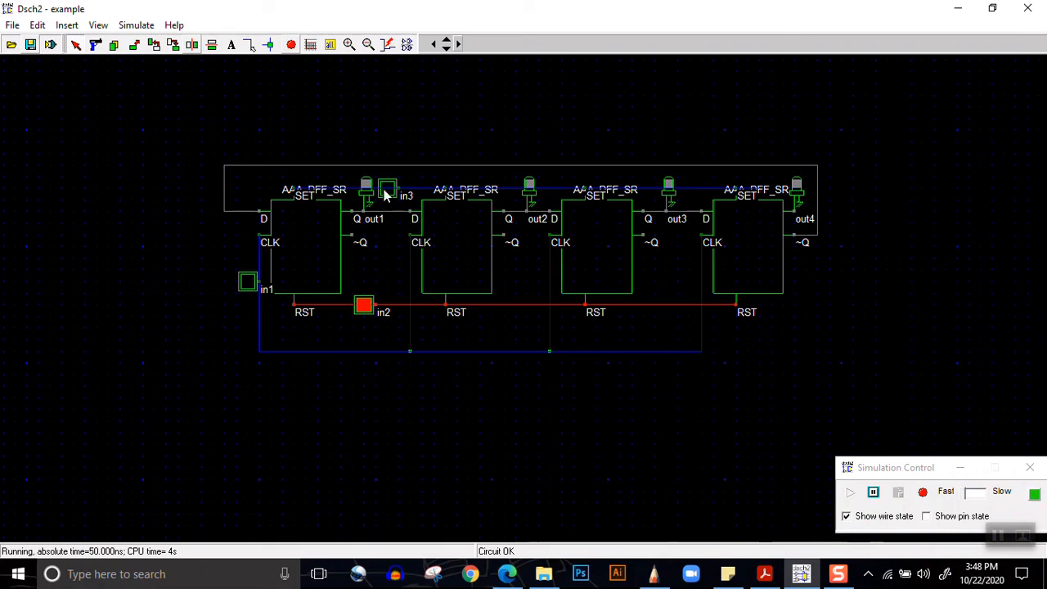
click(249, 283)
click(250, 283)
click(249, 283)
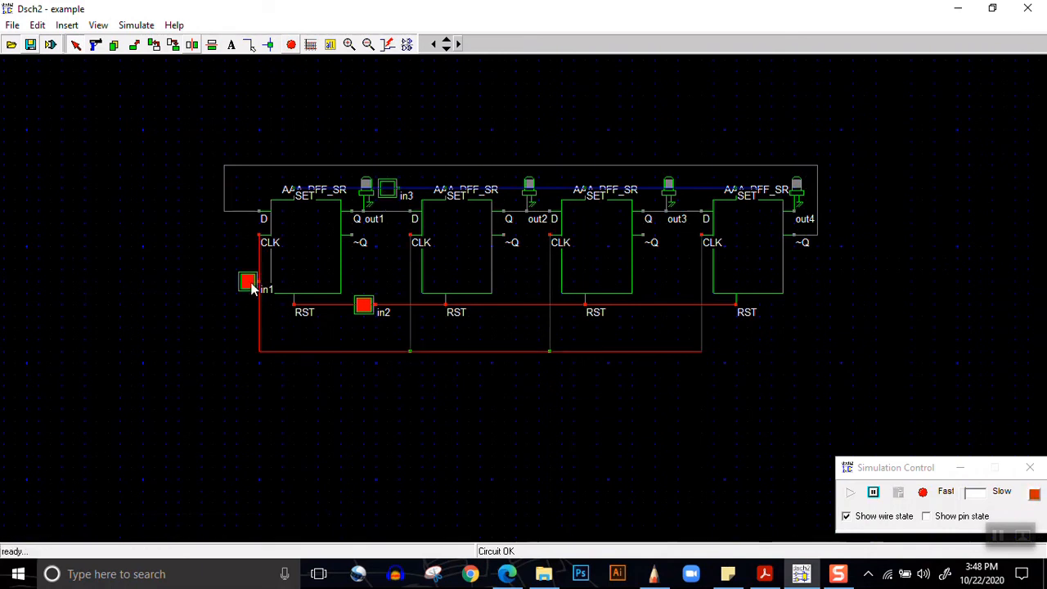
click(250, 284)
click(251, 285)
click(251, 285)
click(250, 285)
click(250, 285)
click(251, 285)
click(250, 285)
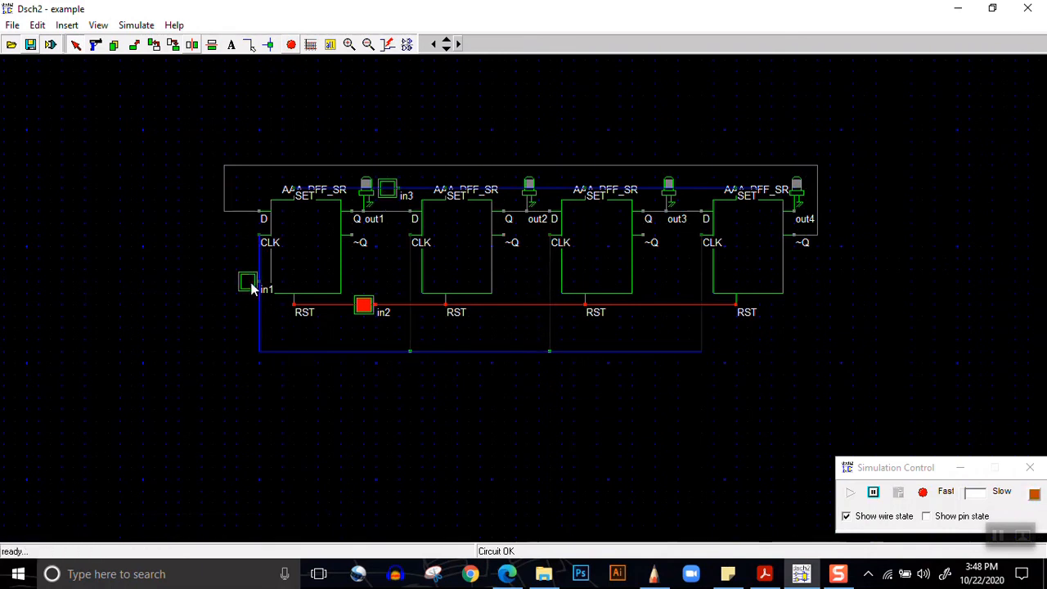
click(249, 283)
click(250, 283)
click(249, 283)
click(250, 283)
click(250, 283)
click(249, 283)
click(250, 283)
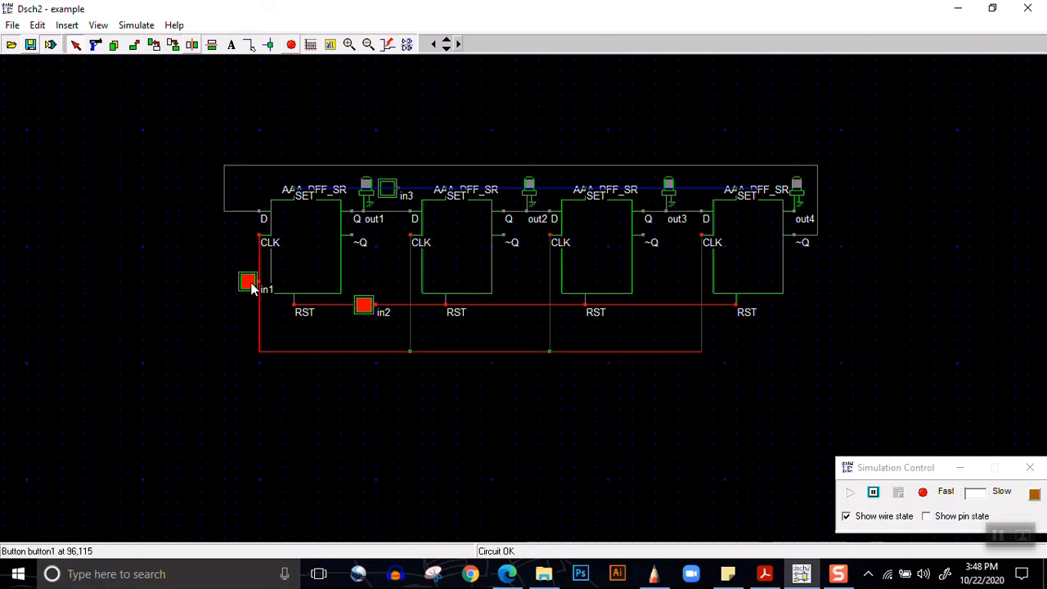
click(250, 283)
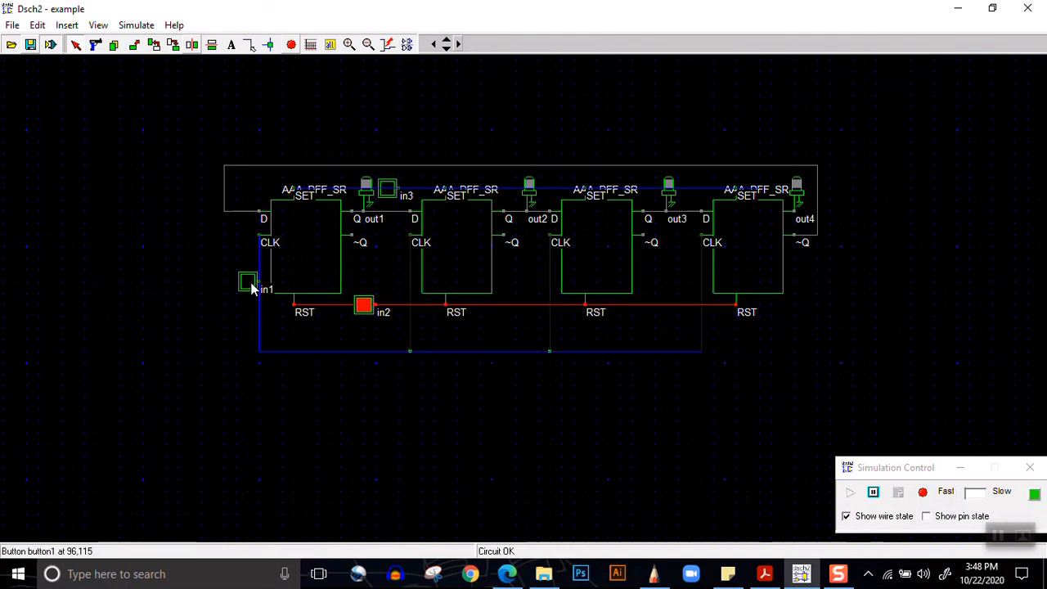
Switch the reset input in2 off and pulse the clock input in1 once.
click(364, 307)
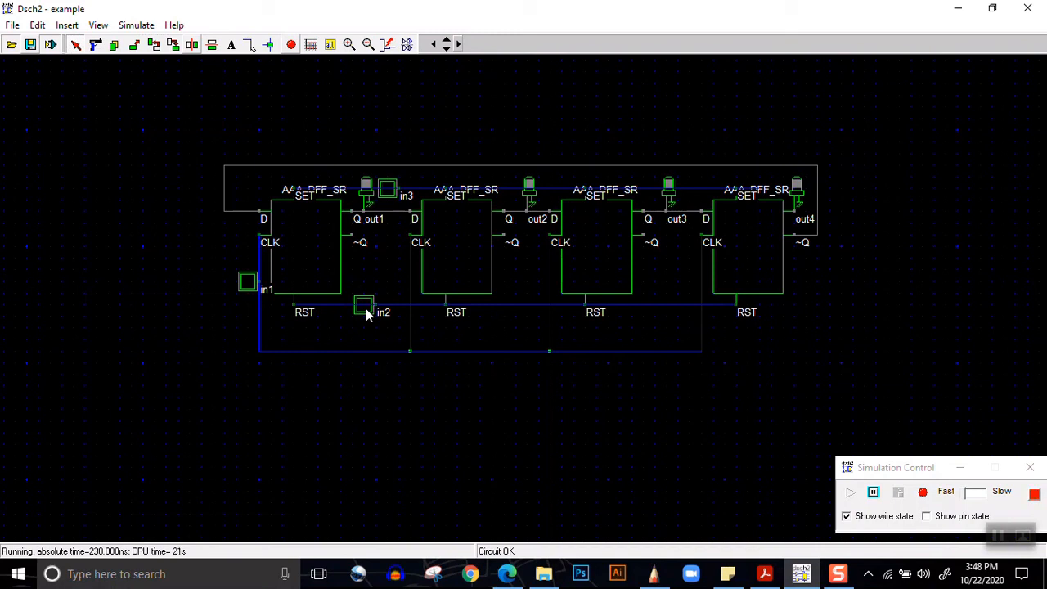
click(248, 283)
click(248, 283)
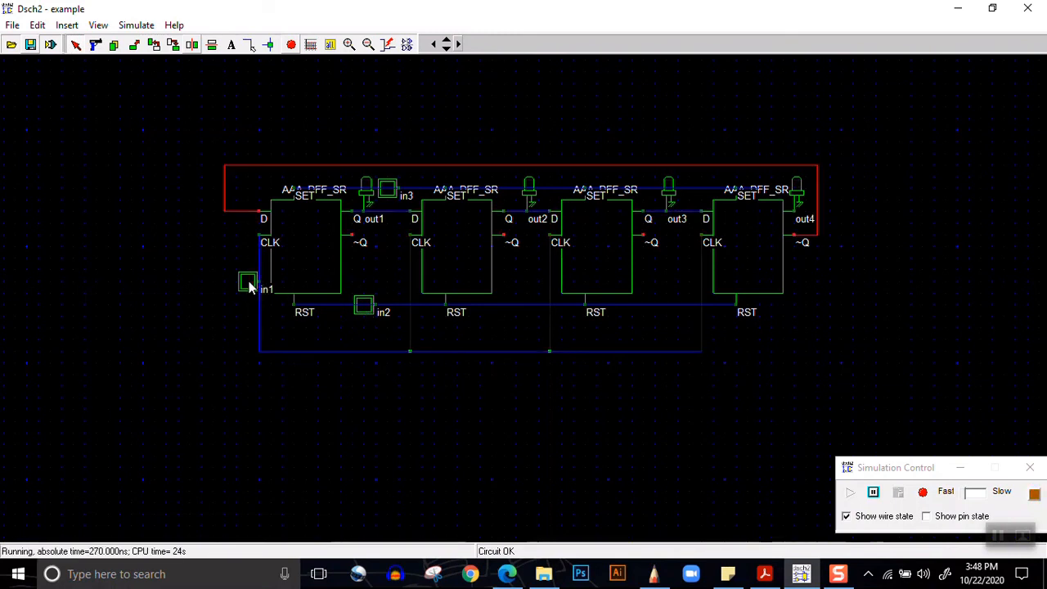
Keep toggling the clock input in1 several times with the reset input in2 off.
click(248, 283)
click(248, 283)
click(248, 283)
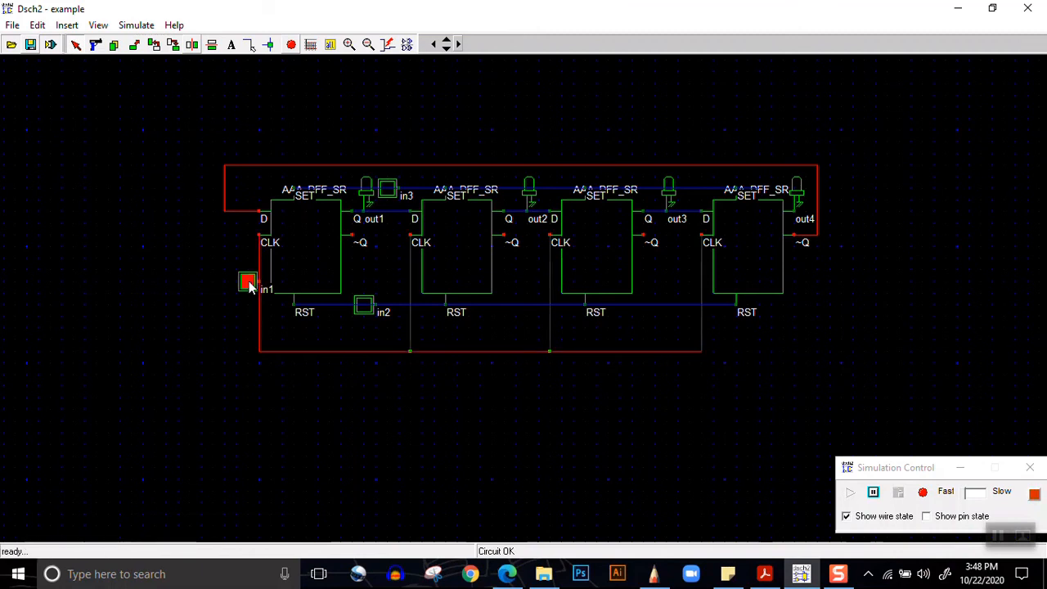
click(248, 283)
click(248, 283)
click(248, 283)
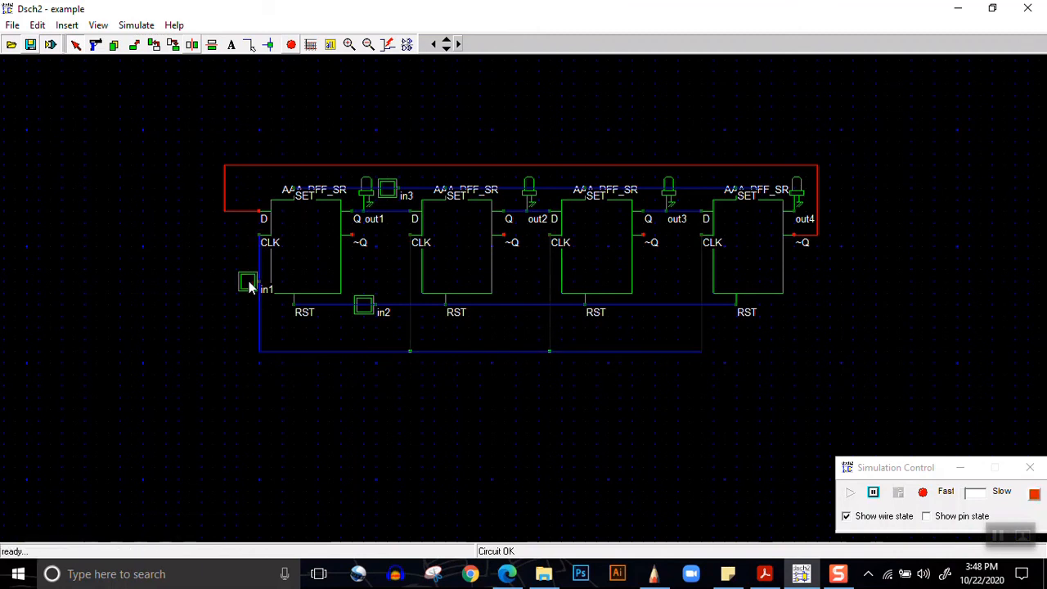
click(247, 283)
click(248, 283)
click(248, 283)
click(248, 283)
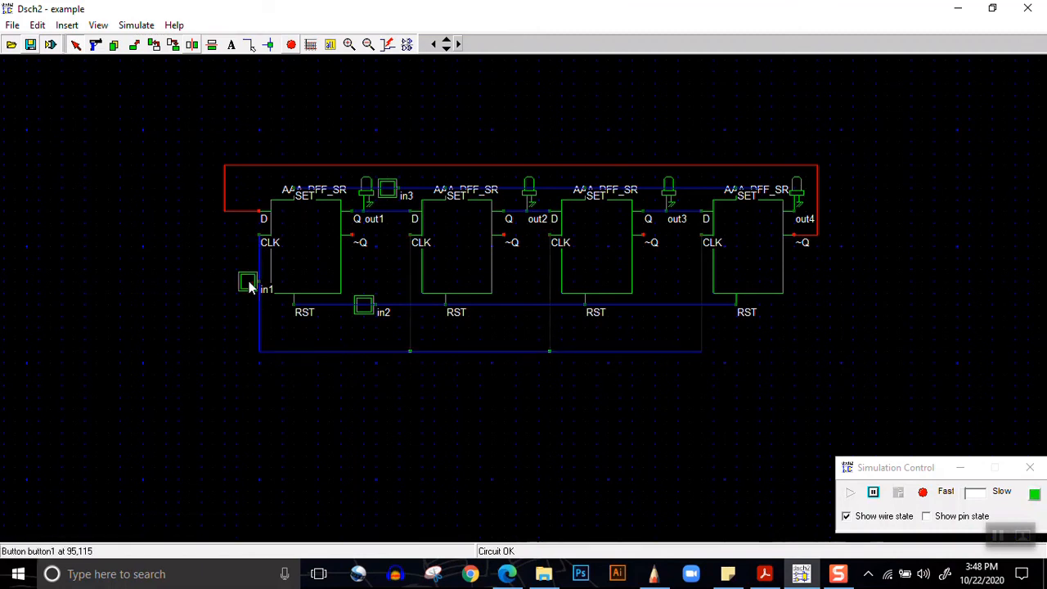
Switch the reset input in2 on and pulse the clock input in1 four times to fill the counter with ones.
click(364, 306)
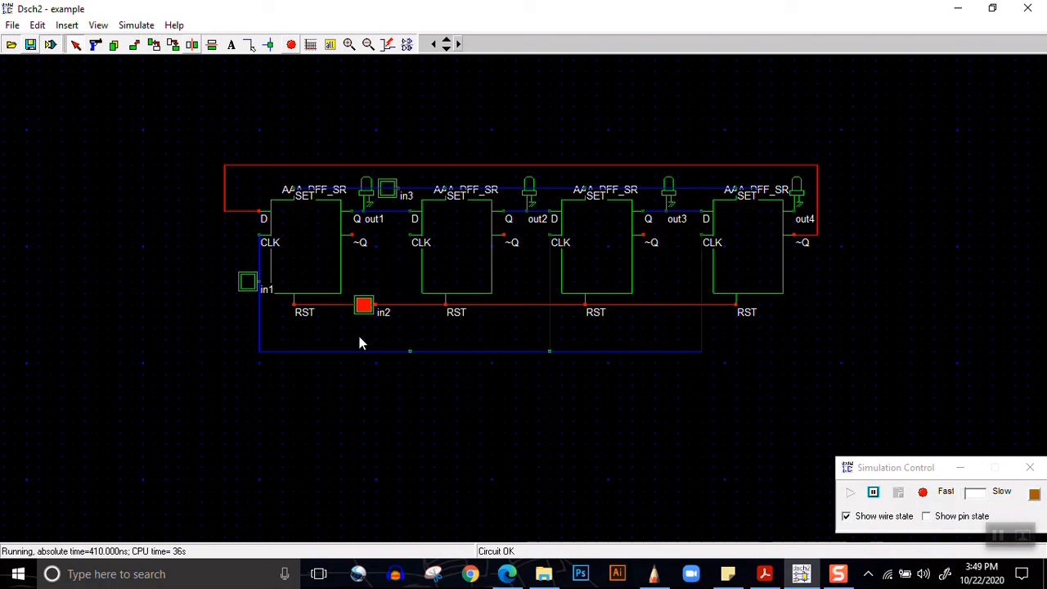
click(253, 289)
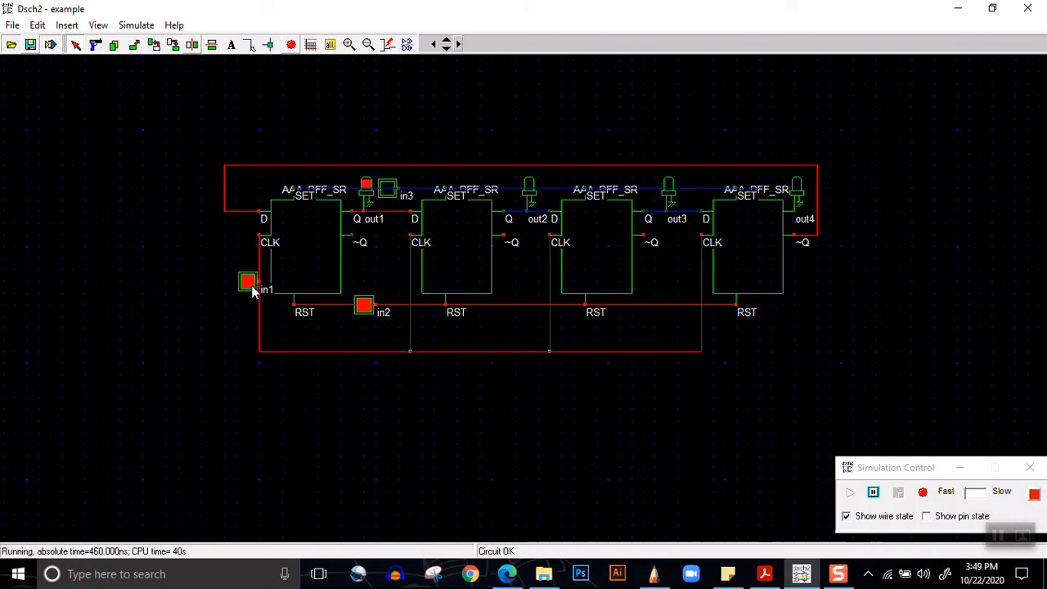
click(253, 289)
click(253, 289)
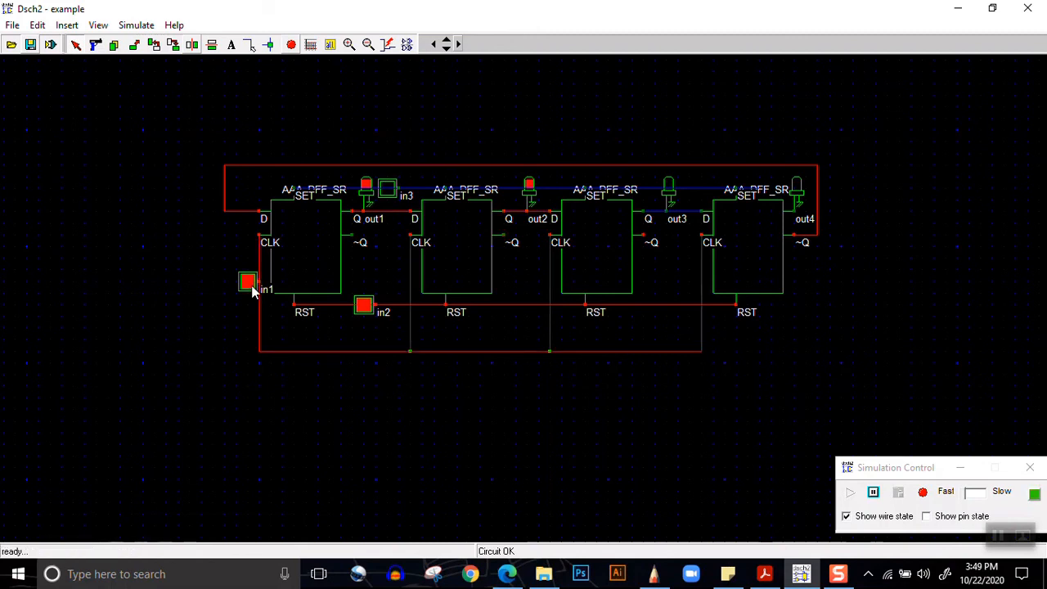
click(248, 282)
click(249, 284)
click(250, 283)
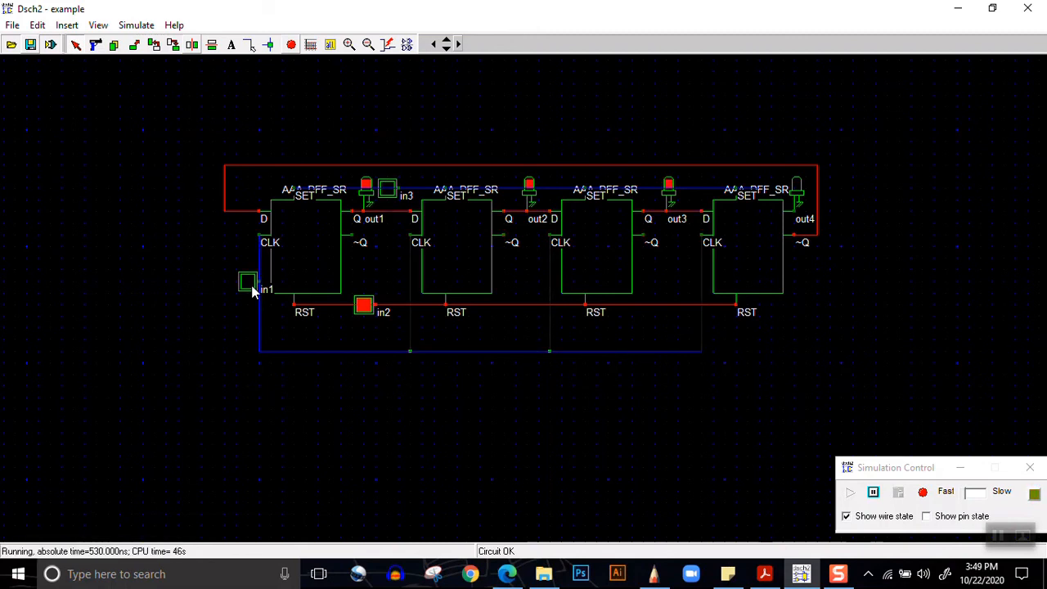
click(249, 284)
click(253, 288)
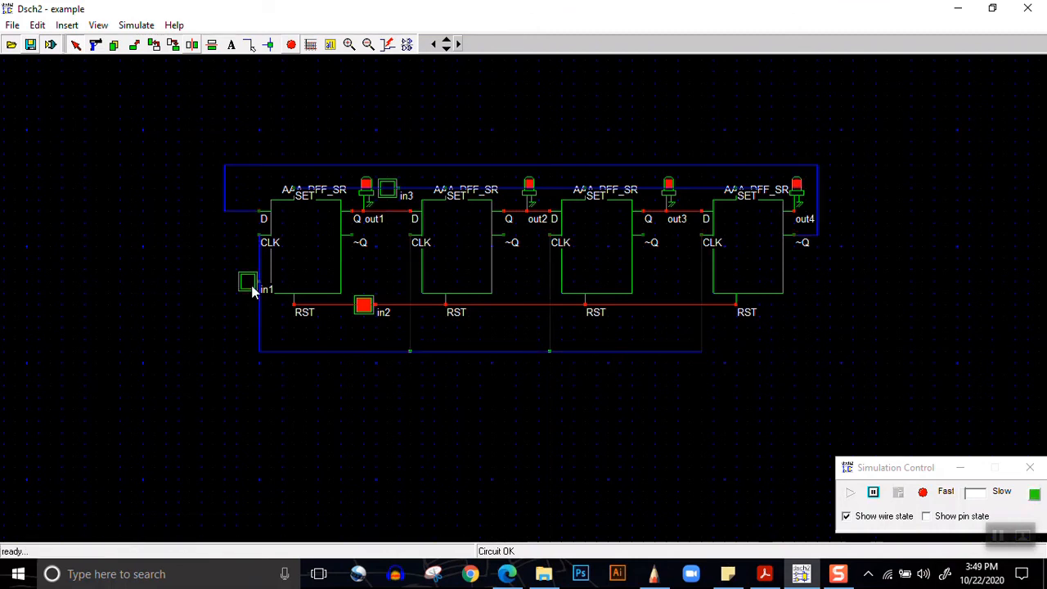
Clock in1 four more times with in2 on to shift zeros through all four flip-flops.
click(253, 288)
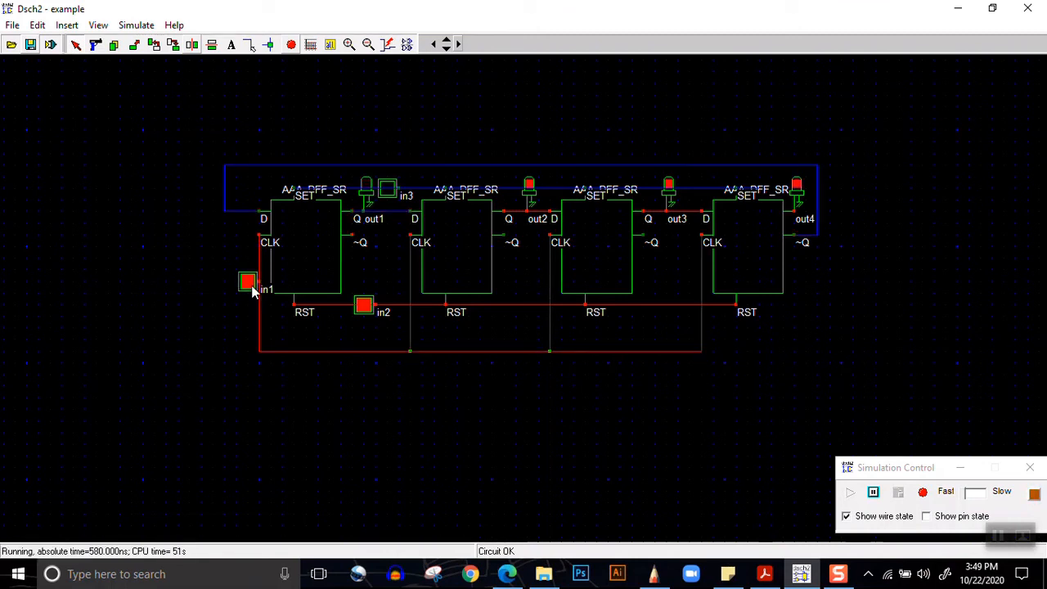
click(253, 288)
click(253, 288)
click(253, 288)
click(253, 288)
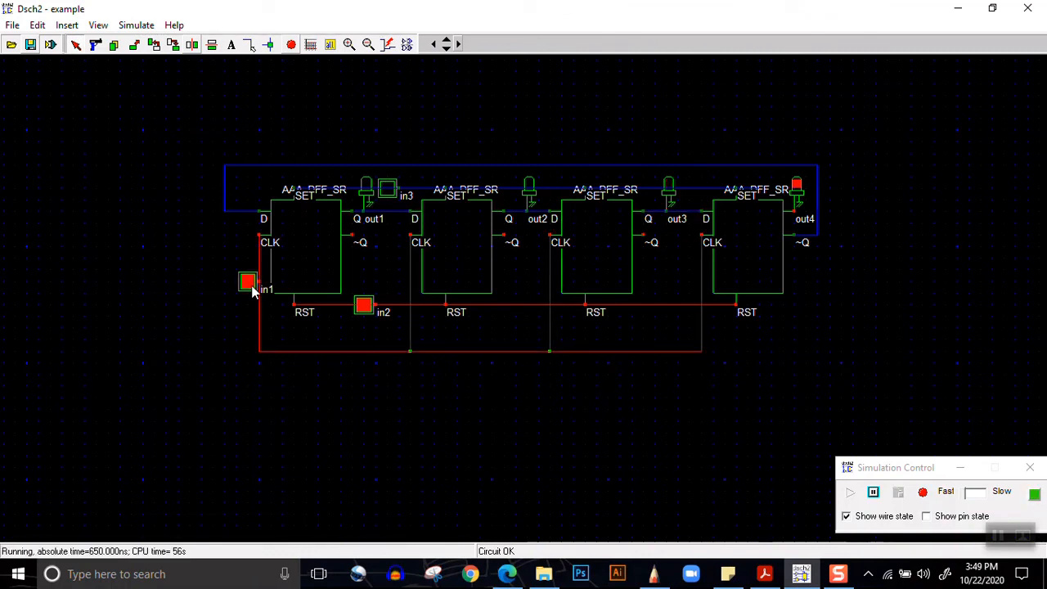
click(253, 288)
click(253, 288)
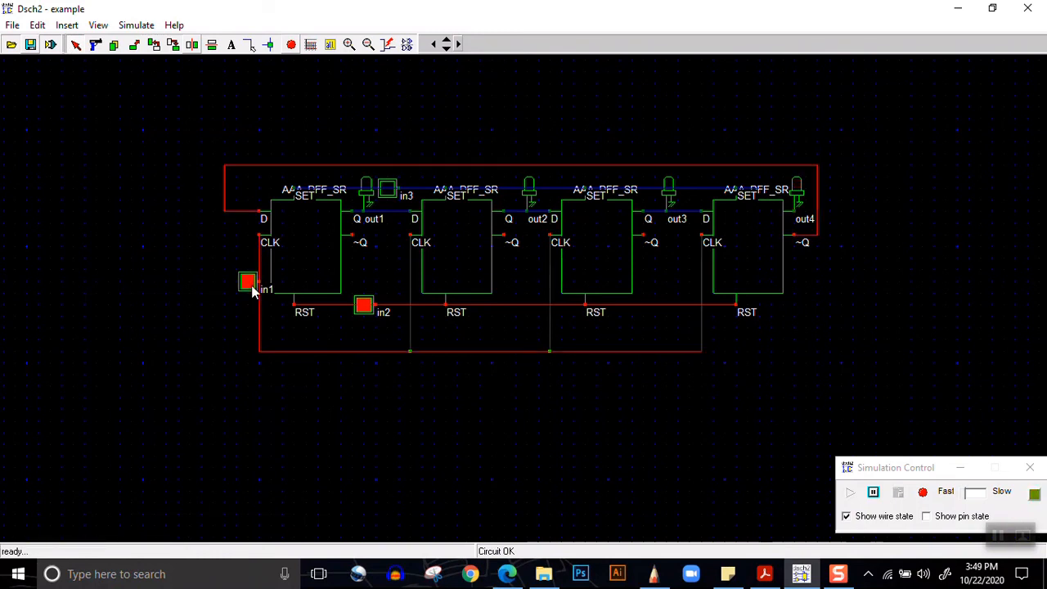
Clock in1 through another four rising edges to refill the counter with ones, and stop the simulation.
click(253, 288)
click(252, 288)
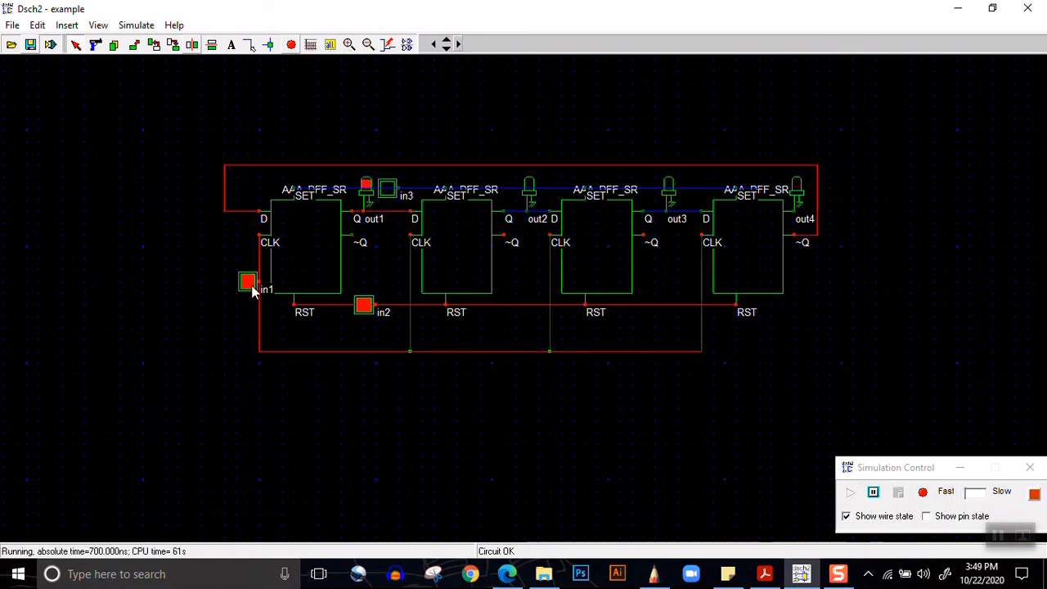
click(253, 289)
click(253, 289)
click(252, 289)
click(252, 289)
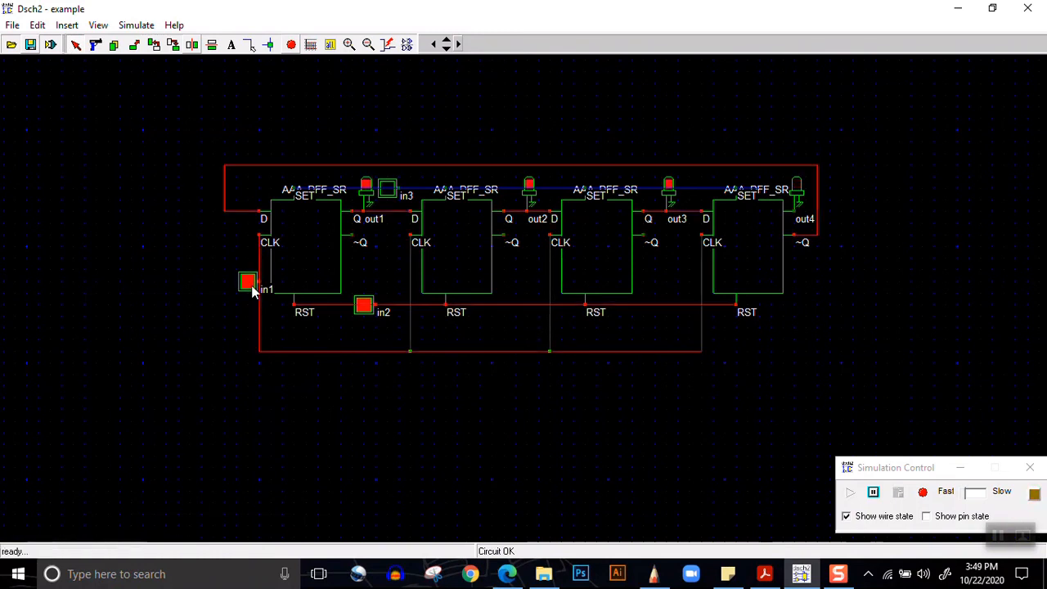
click(253, 289)
click(253, 289)
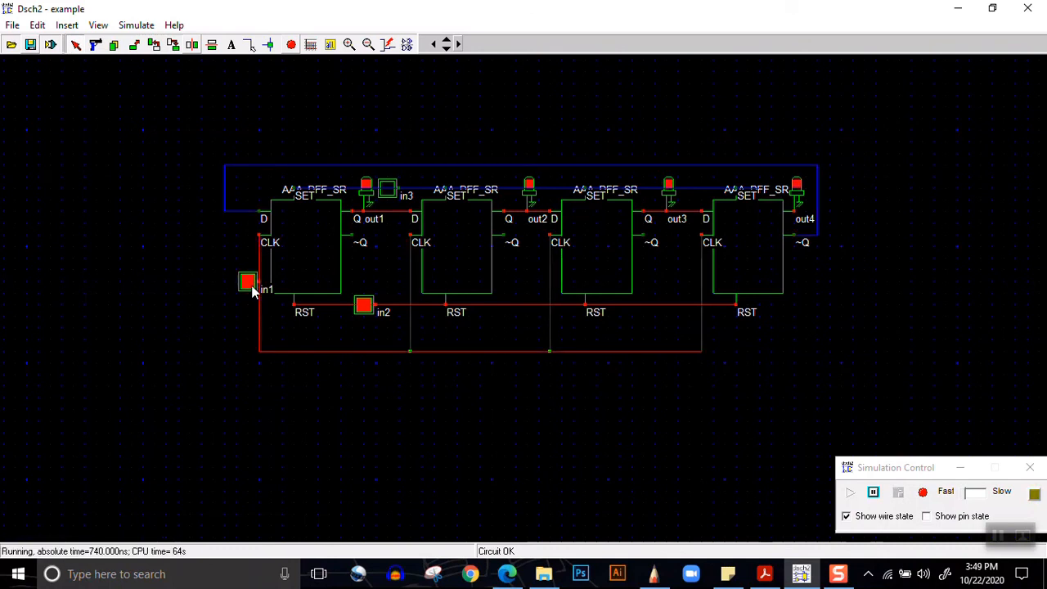
click(285, 47)
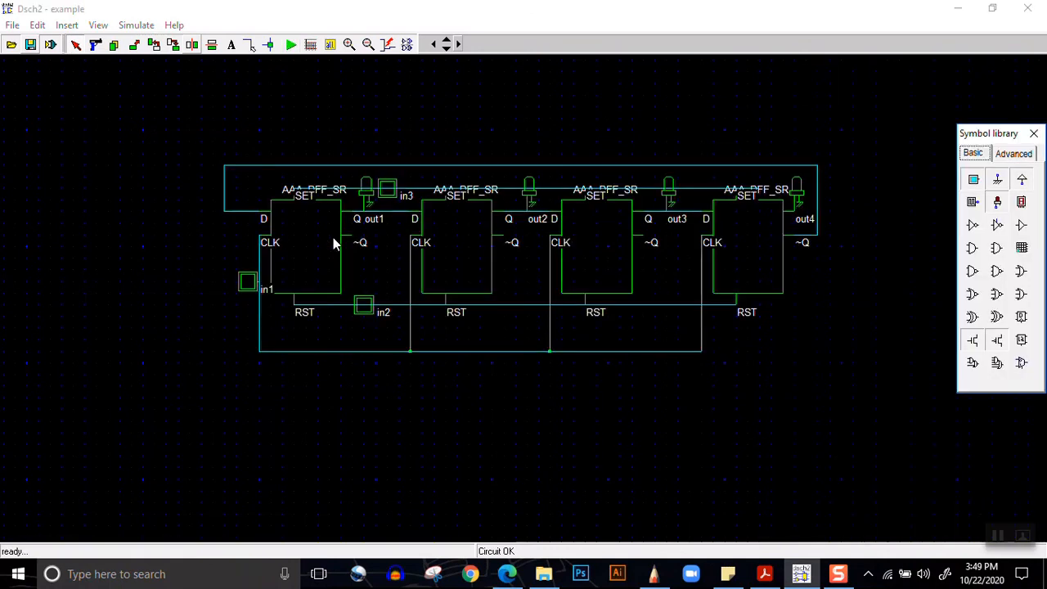